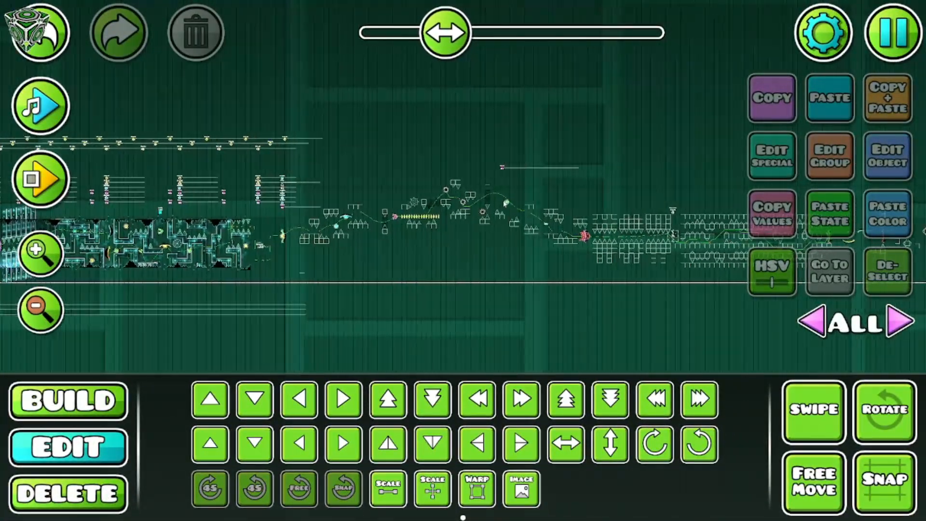
Step: Survey the whole level, comparing the decorated sections with the undecorated layout up to its end
left_click_drag(468, 158, 409, 250)
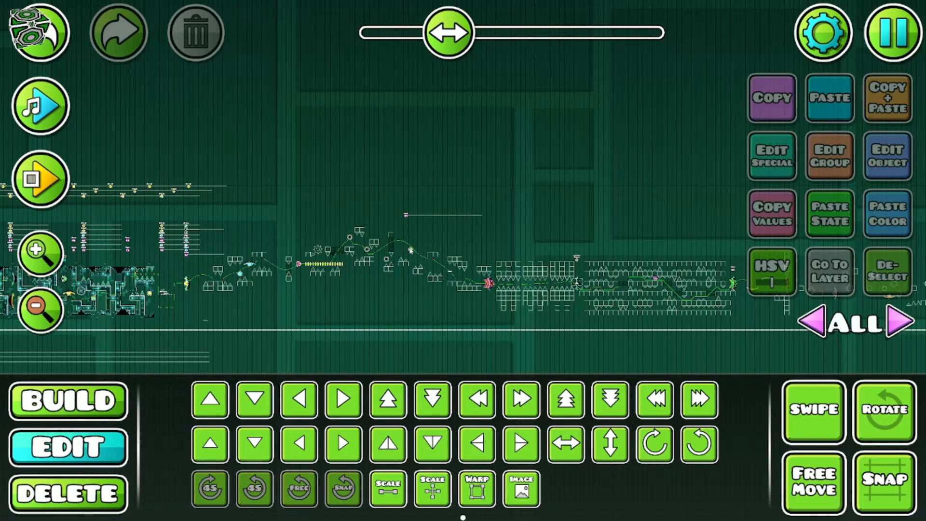
left_click_drag(450, 273, 172, 209)
left_click_drag(528, 220, 384, 239)
left_click_drag(314, 223, 610, 224)
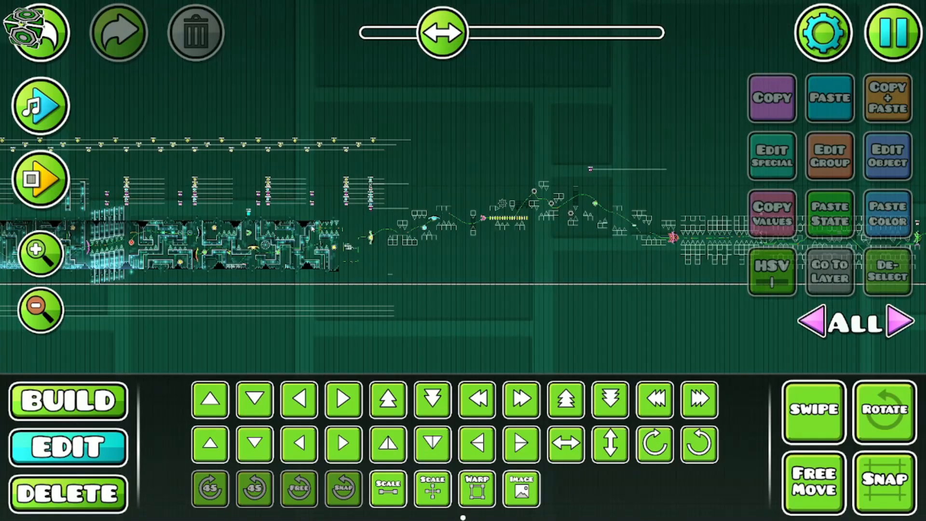
left_click_drag(311, 225, 888, 217)
left_click_drag(429, 221, 793, 211)
left_click_drag(101, 195, 290, 206)
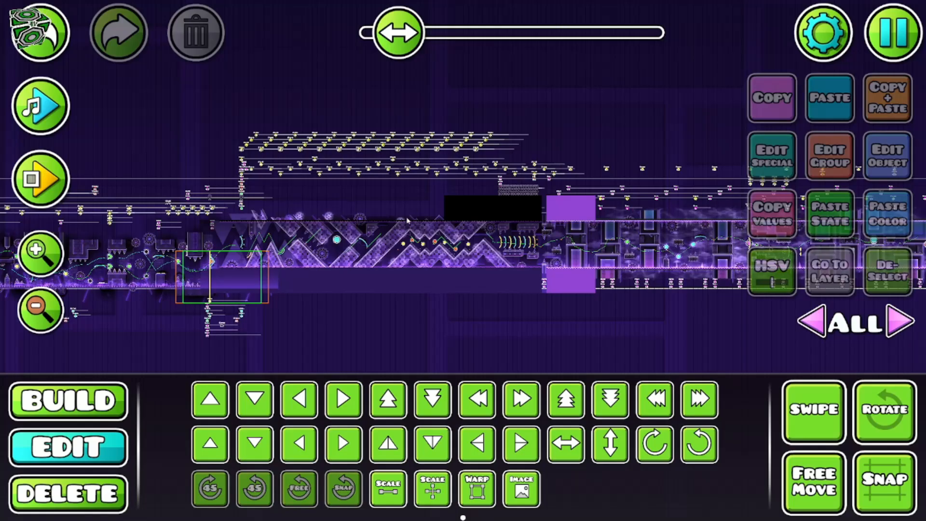
left_click_drag(407, 221, 179, 196)
left_click_drag(420, 200, 180, 199)
left_click_drag(565, 205, 166, 210)
left_click_drag(510, 214, 160, 210)
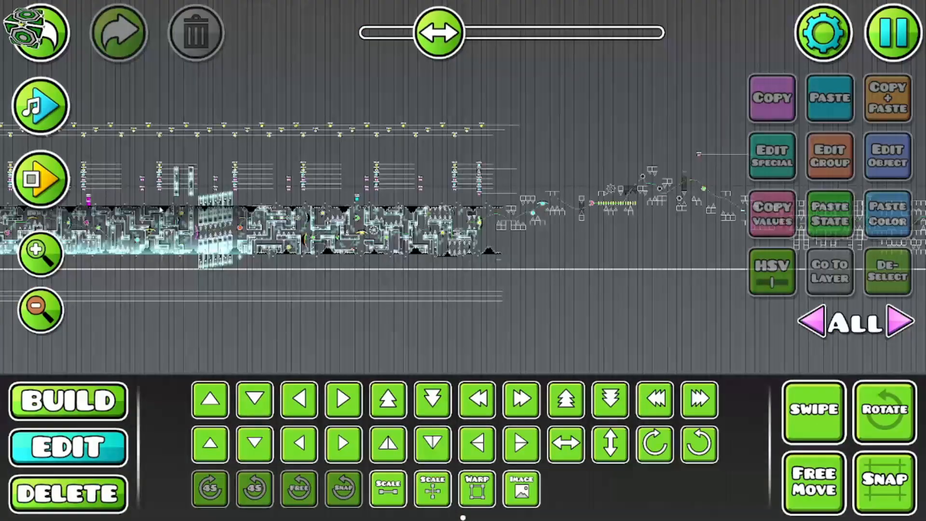
left_click_drag(607, 156, 283, 151)
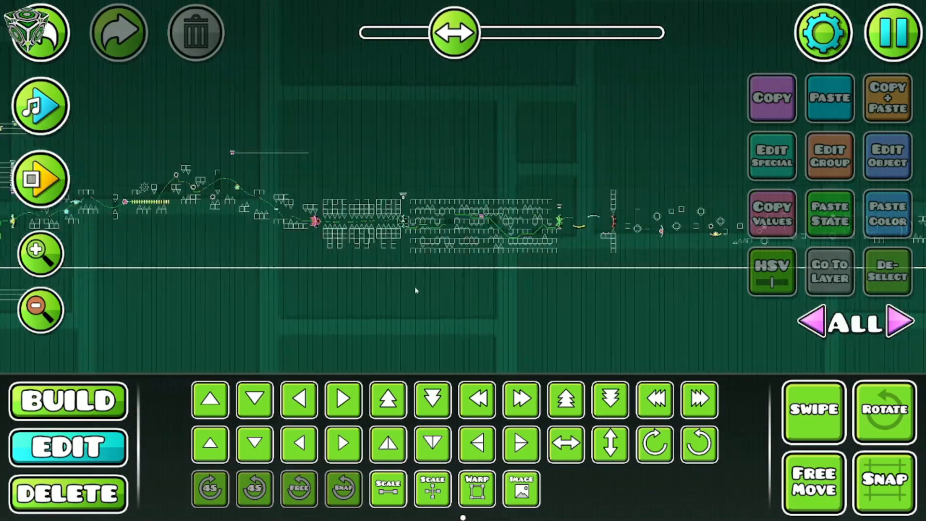
left_click_drag(415, 287, 172, 287)
left_click_drag(445, 324, 44, 289)
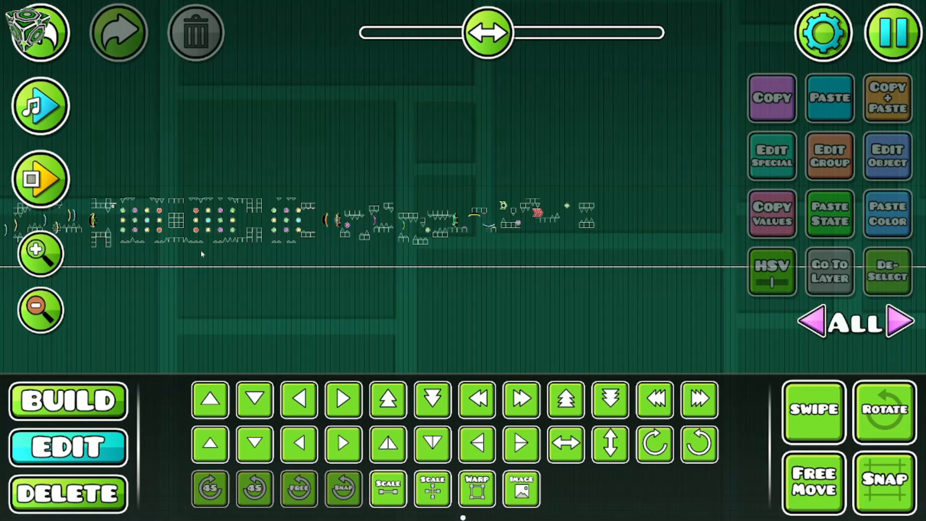
left_click_drag(312, 233, 641, 217)
left_click_drag(121, 195, 461, 211)
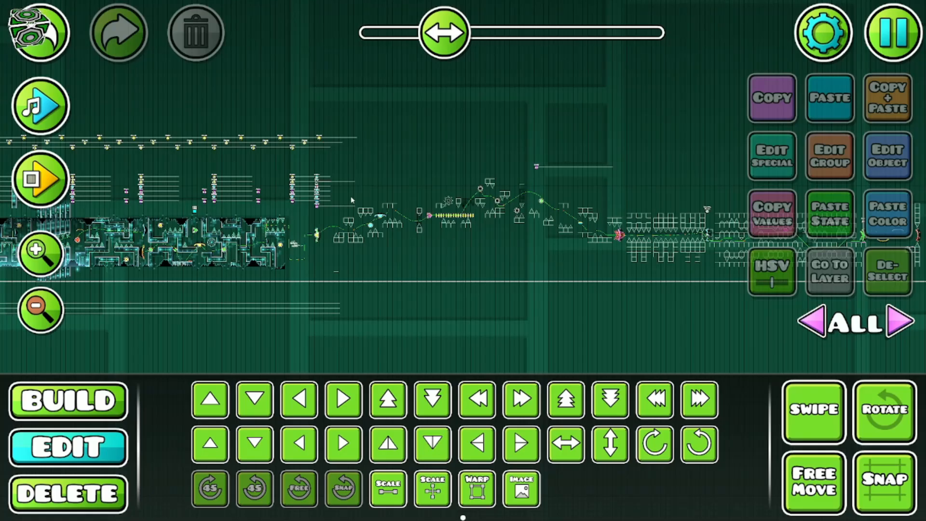
left_click_drag(307, 190, 667, 193)
left_click_drag(145, 196, 723, 195)
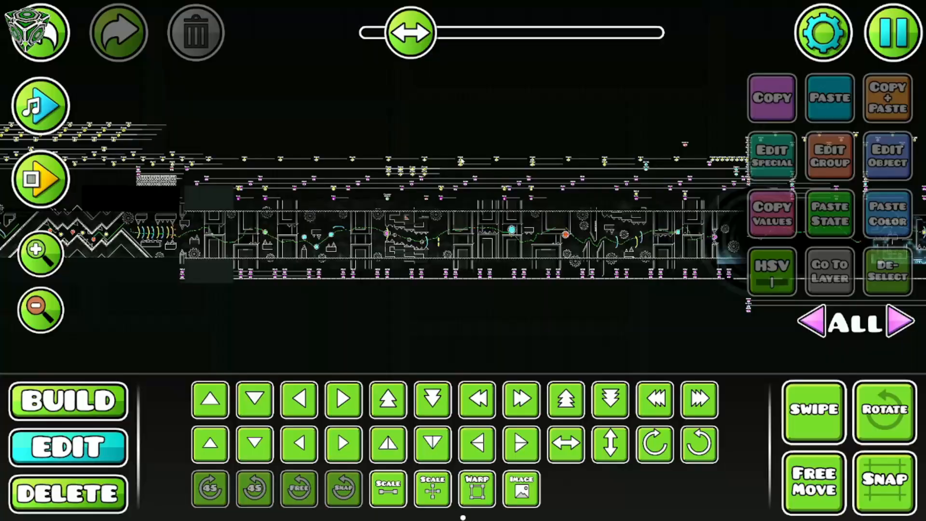
Step: Place a Start Pos object at the end of the row of yellow and blue arcs and review its settings
left_click_drag(262, 193, 586, 261)
scroll(415, 197, "up", 1)
scroll(415, 197, "up", 1)
left_click_drag(493, 166, 652, 148)
left_click(92, 400)
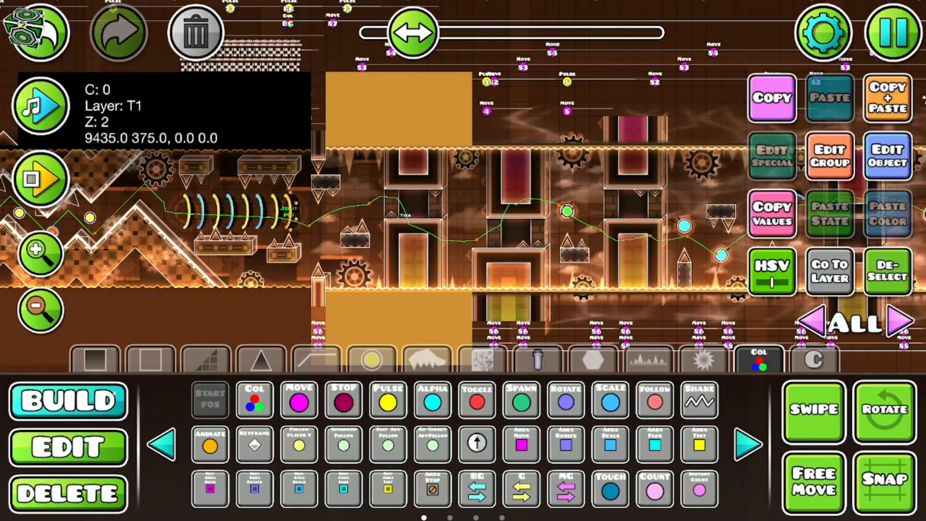
left_click(120, 432)
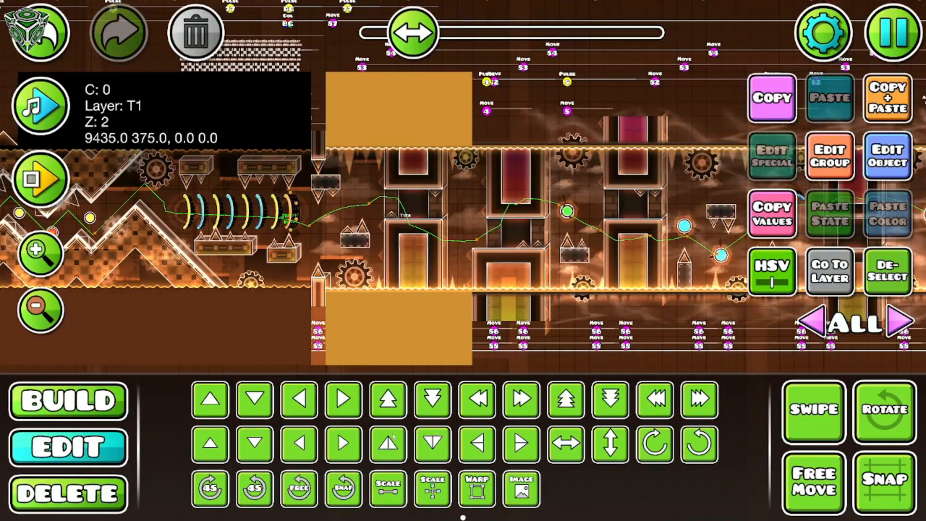
left_click(887, 157)
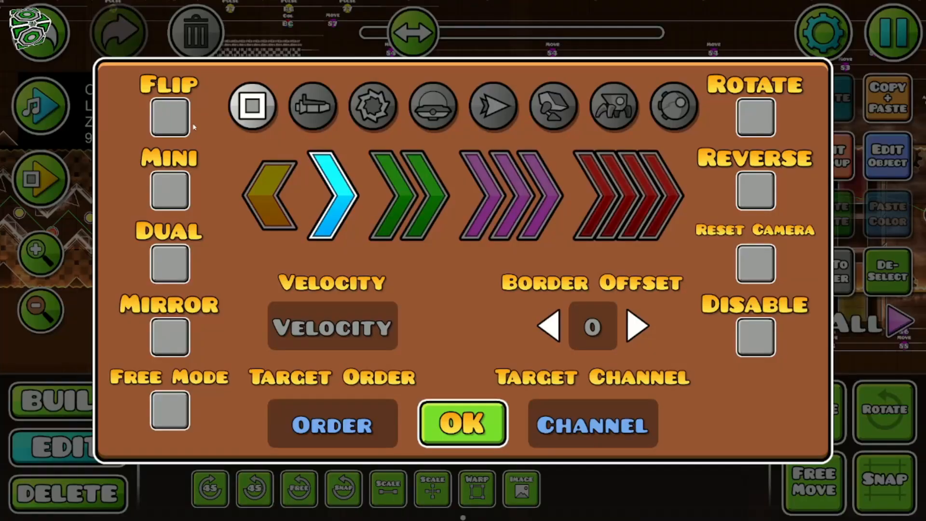
left_click(479, 440)
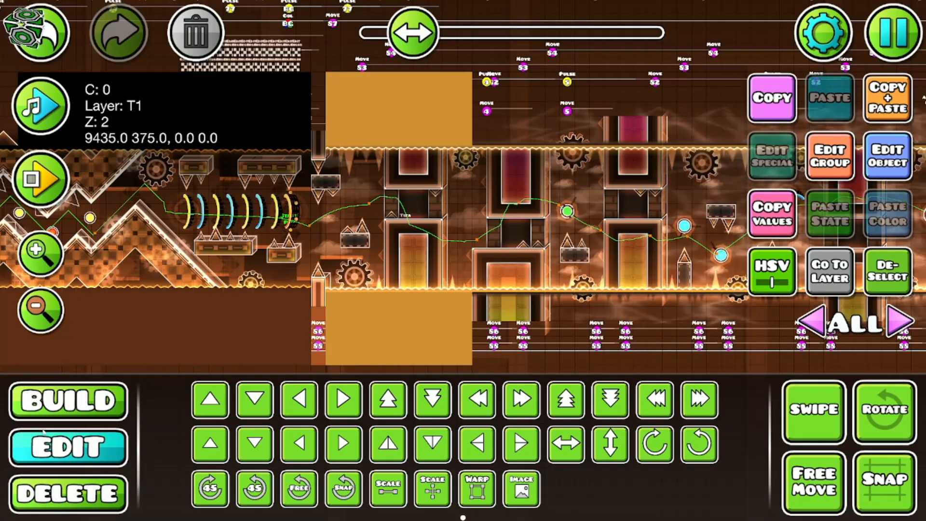
Step: Examine the end of the decorated section around the "Goooo" text and the bare layout that follows it
left_click(40, 179)
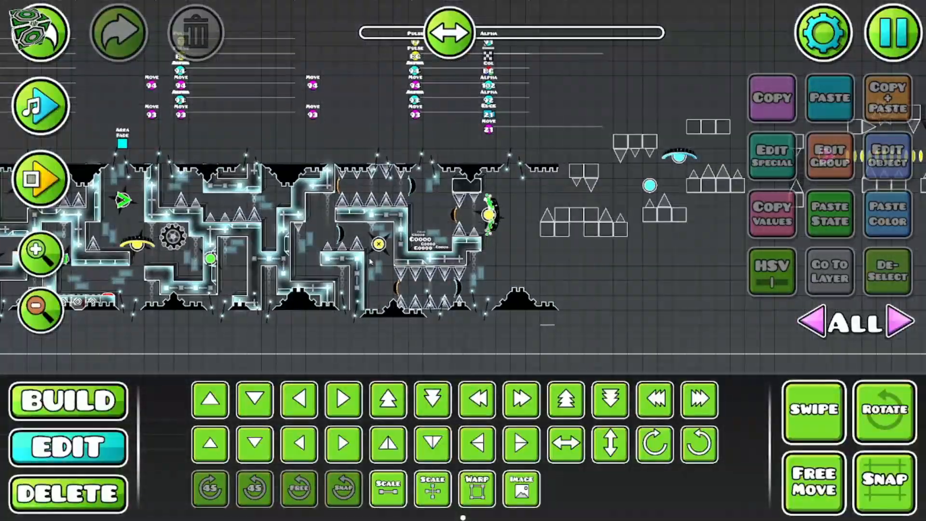
scroll(380, 254, "up", 8)
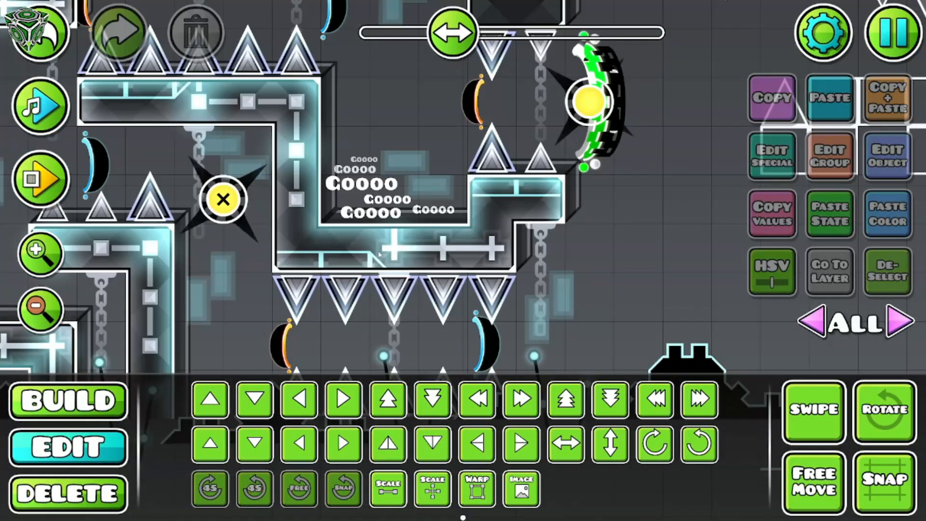
left_click_drag(448, 248, 493, 286)
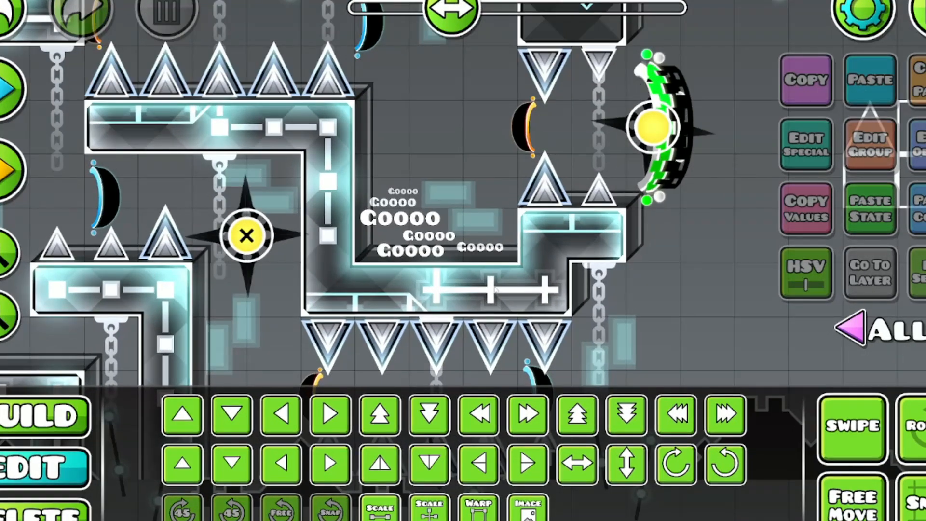
scroll(489, 273, "down", 8)
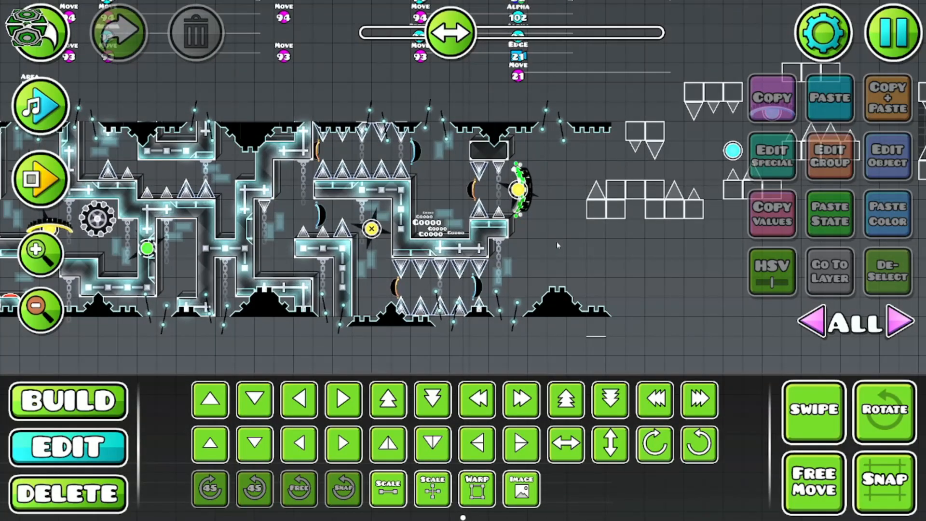
left_click_drag(596, 284, 276, 329)
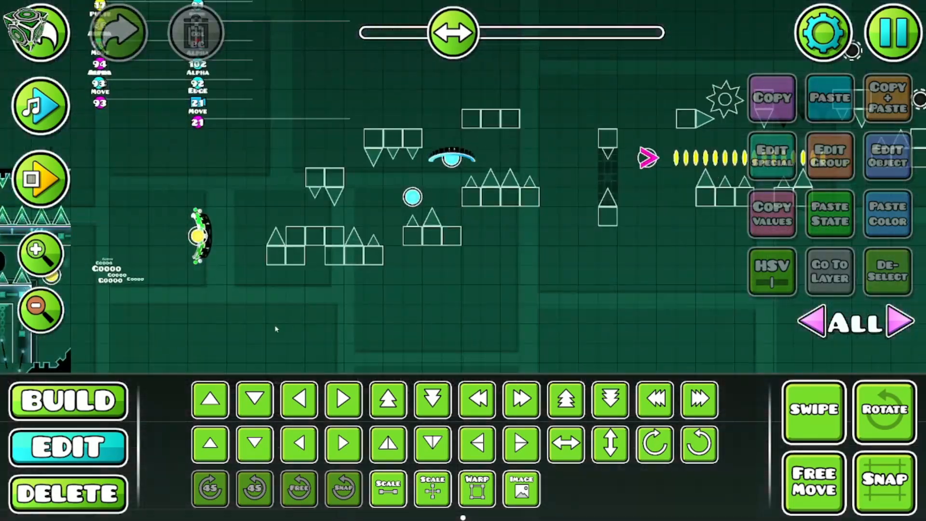
scroll(528, 293, "down", 1)
left_click_drag(528, 293, 449, 278)
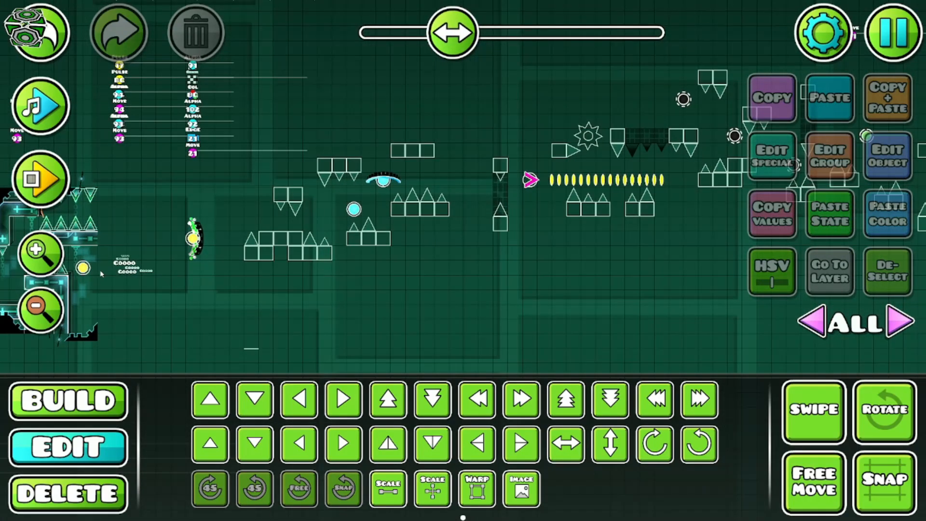
Step: Place a Start Pos object at the beginning of the undecorated layout, just past the green portal with the yellow orb
left_click(42, 254)
left_click(41, 254)
left_click(68, 401)
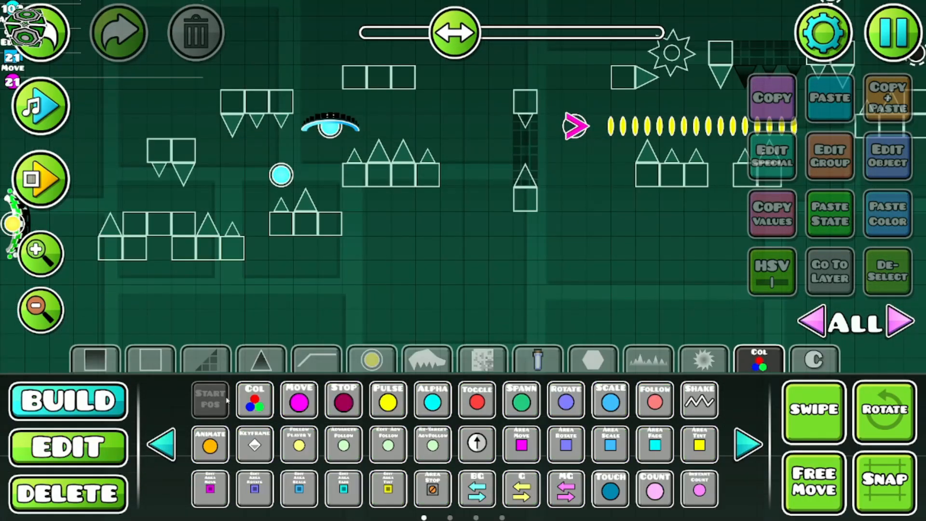
left_click(75, 204)
key("2")
scroll(293, 277, "down", 3)
left_click(887, 272)
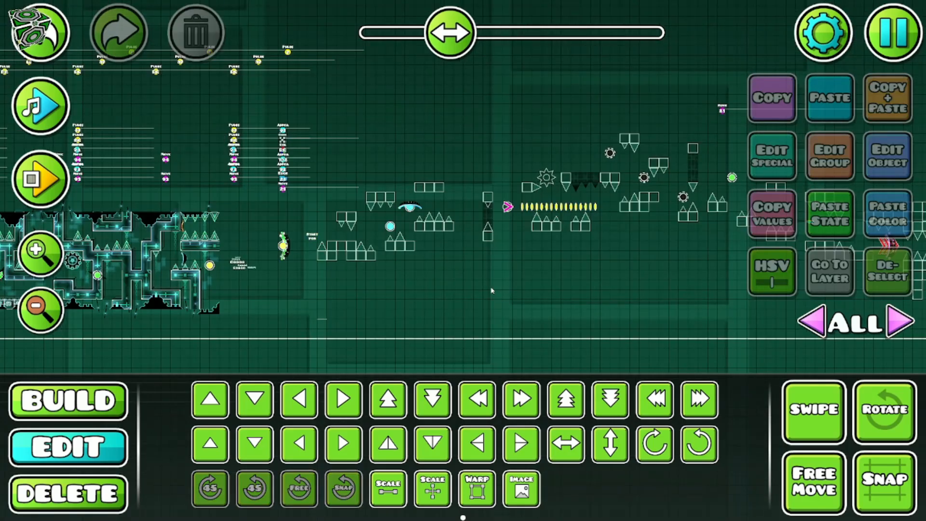
Step: Inspect the group settings of the short line object below the layout and go to its editor layer
left_click_drag(435, 262, 291, 261)
scroll(445, 269, "down", 2)
scroll(446, 271, "up", 5)
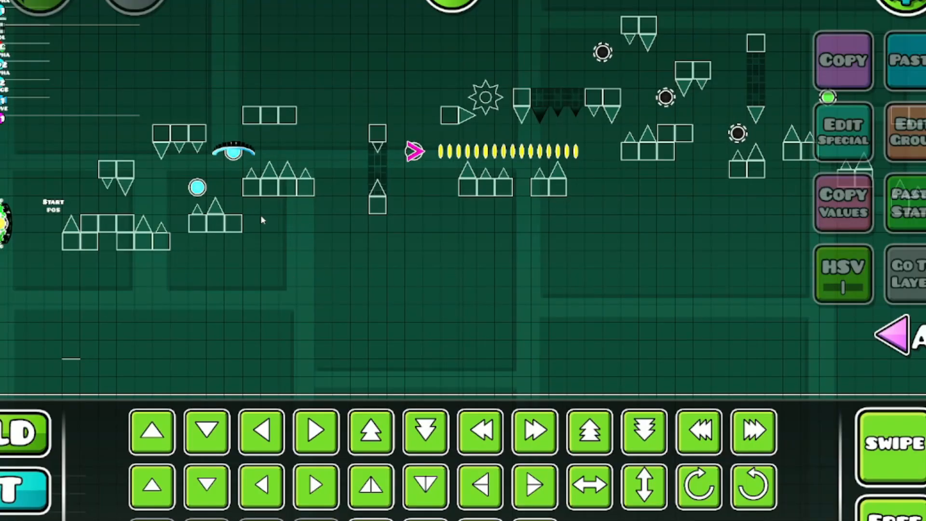
left_click_drag(261, 217, 455, 189)
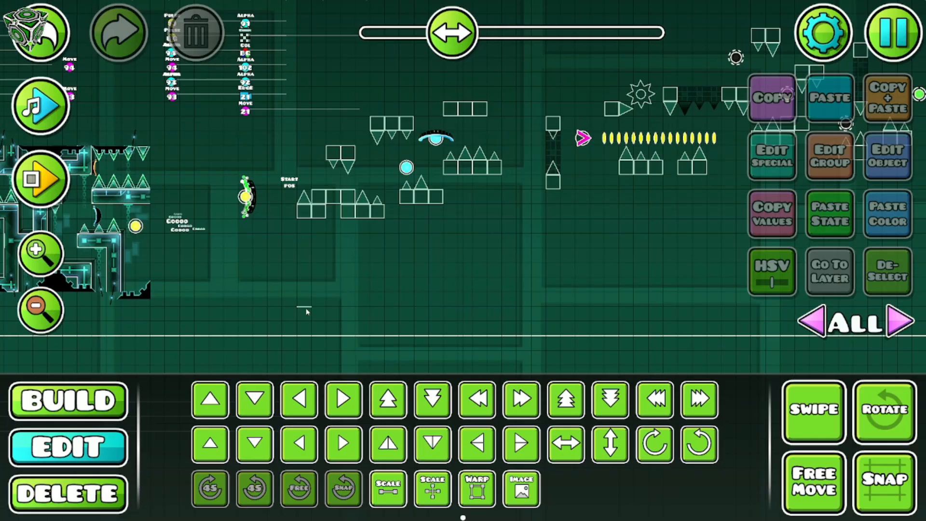
left_click(267, 317)
left_click(909, 132)
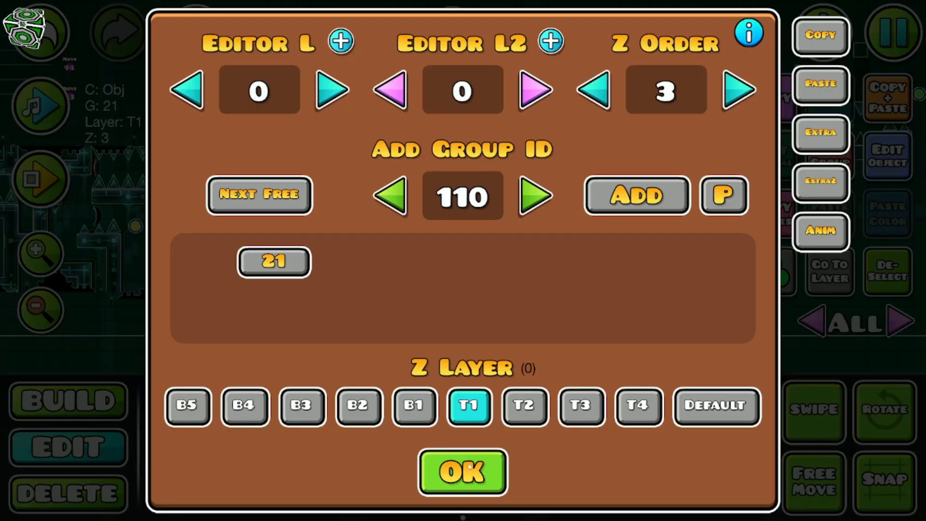
left_click(469, 466)
left_click(829, 273)
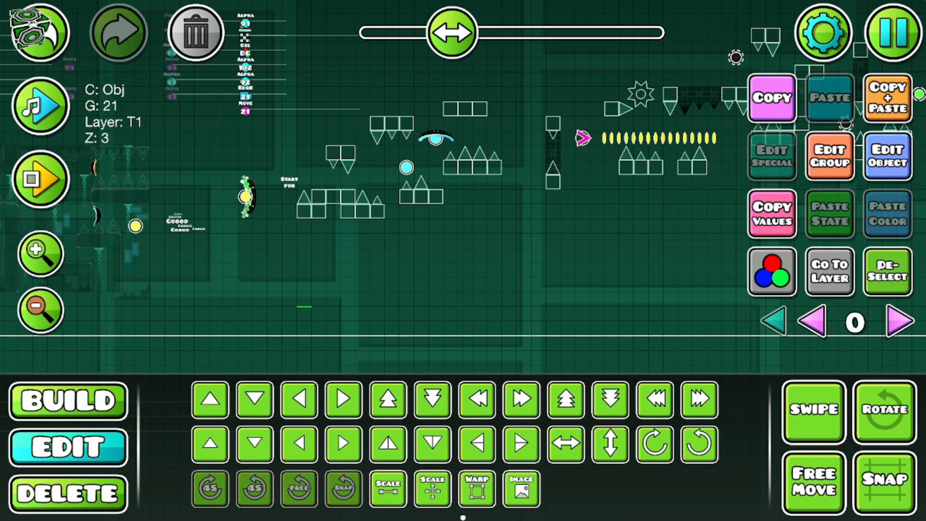
left_click(887, 272)
Step: Assign the short line object below the layout to the empty editor layer 9 and view that layer
left_click_drag(469, 278, 555, 257)
left_click(389, 284)
left_click(898, 320)
left_click(898, 321)
left_click(898, 320)
left_click(898, 321)
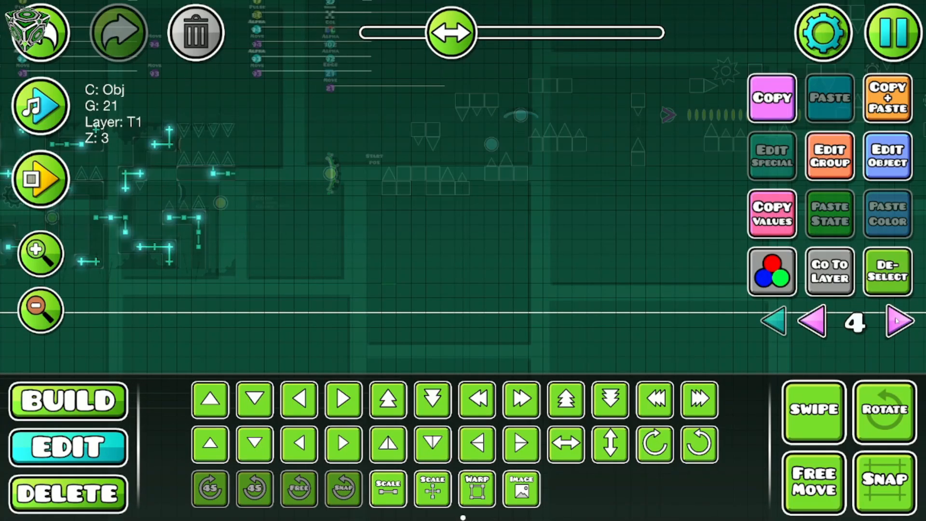
left_click(898, 321)
left_click(898, 321)
left_click(898, 321)
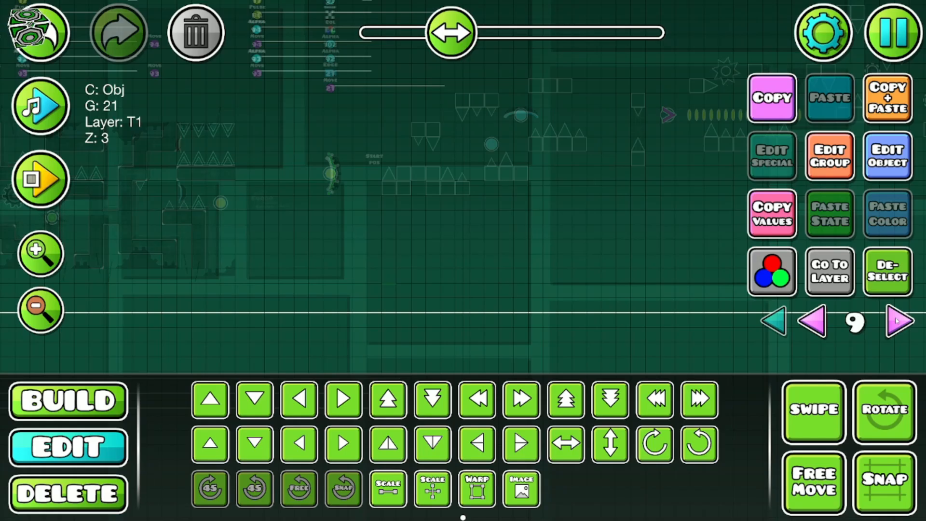
left_click(832, 173)
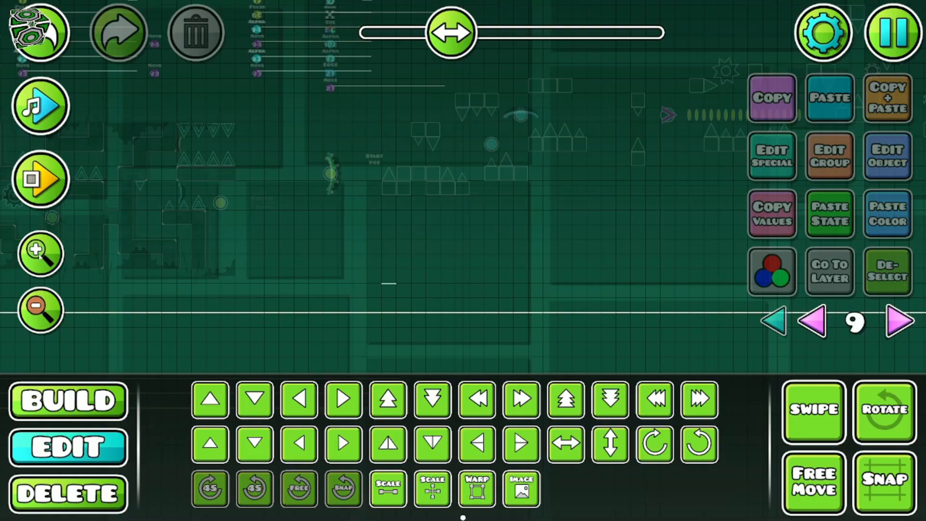
Step: Place a square gradient object just above the short line on editor layer 9
left_click(42, 253)
left_click(42, 253)
left_click(41, 253)
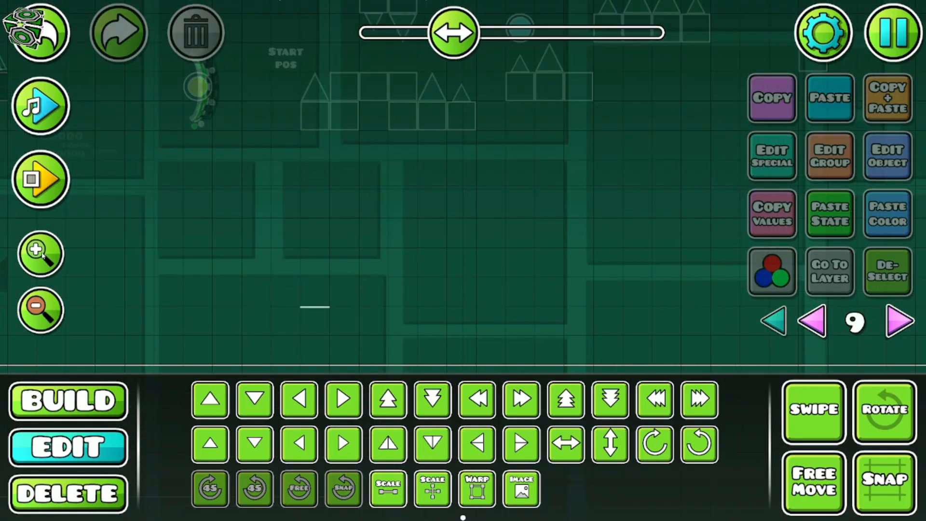
left_click(69, 401)
left_click_drag(277, 316, 306, 247)
left_click(660, 358)
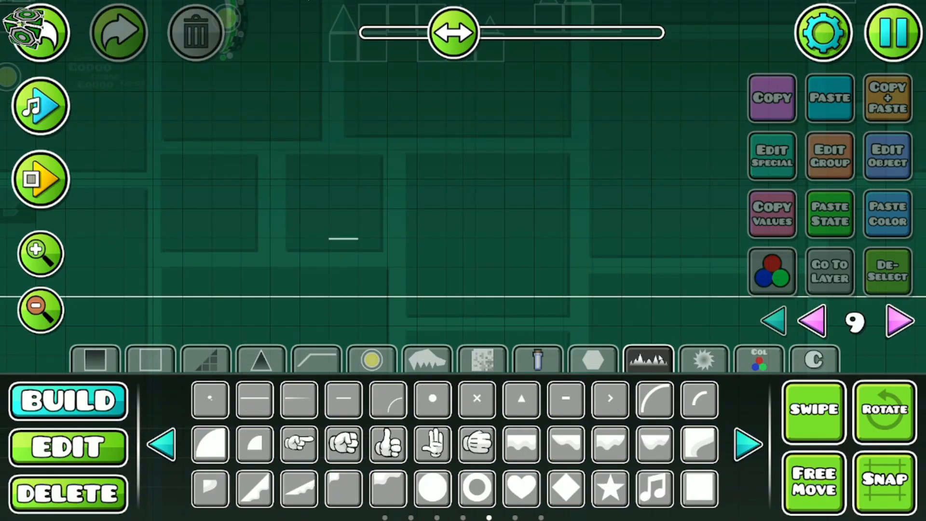
left_click(747, 443)
left_click(747, 444)
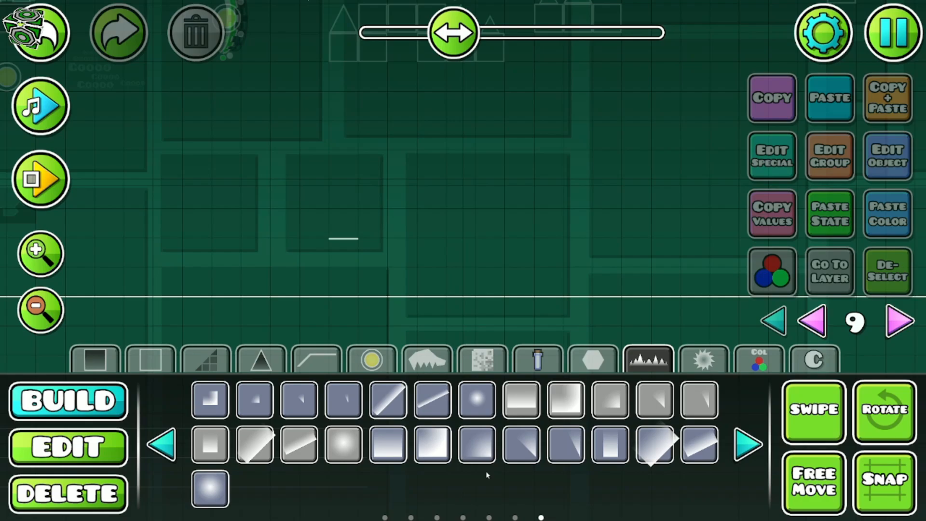
left_click(336, 198)
Step: Scale the placed gradient up to about 3.94
left_click(69, 447)
left_click(388, 483)
left_click_drag(244, 125, 510, 144)
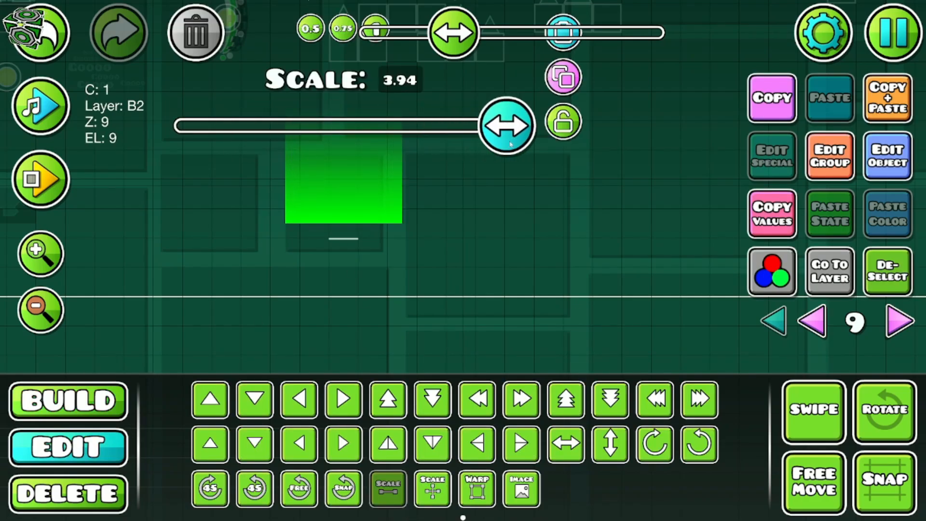
Step: Set the Z layer of the four gradient pieces above the line to B3 and deselect them
left_click(830, 155)
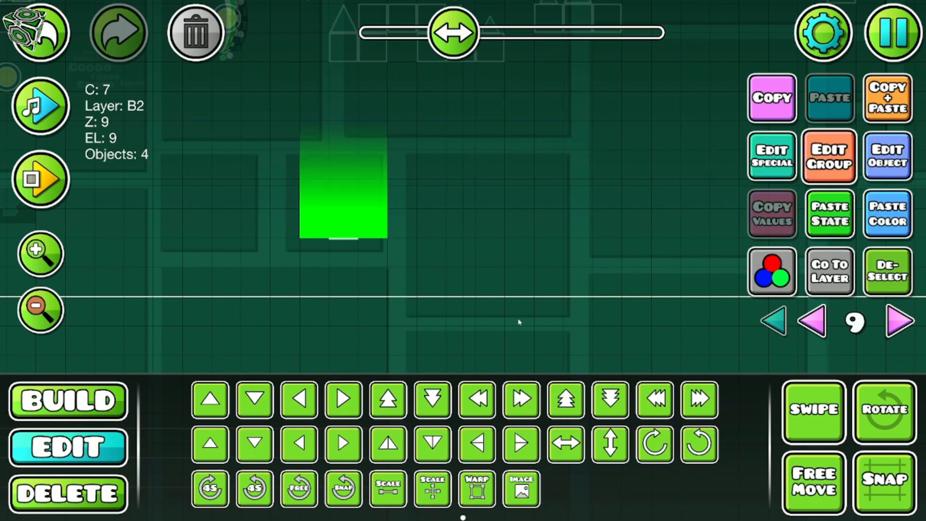
left_click(302, 407)
left_click(461, 474)
left_click(126, 292)
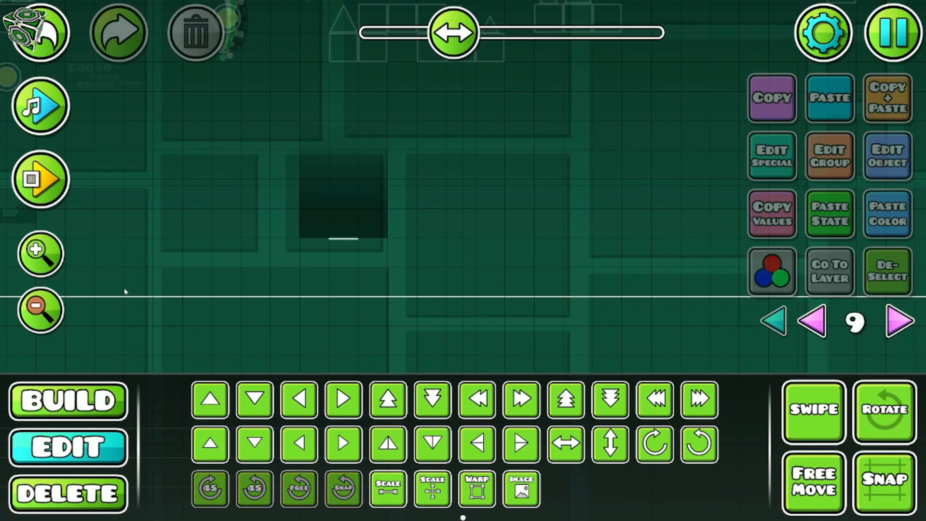
Step: Select the gradient pieces above the line and enable the editor's link controls
left_click(57, 317)
left_click(352, 235)
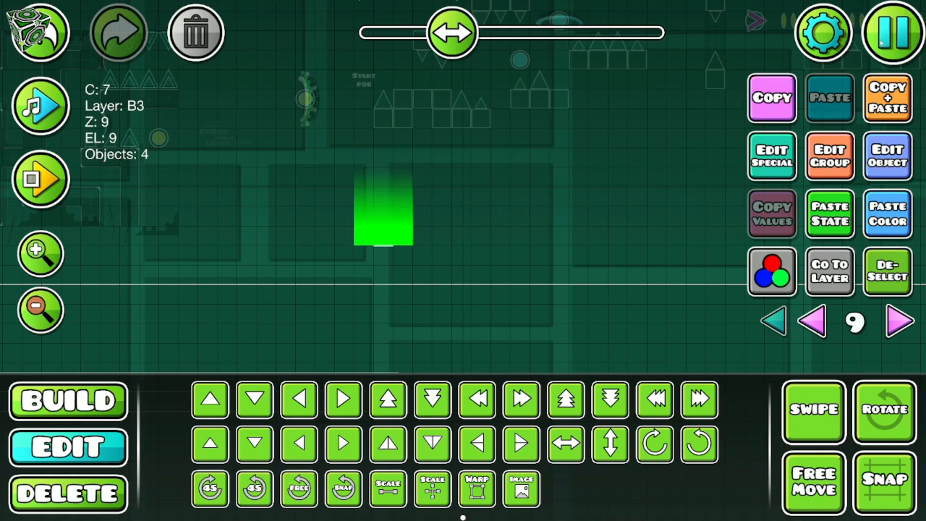
left_click(881, 43)
left_click(875, 83)
left_click(143, 21)
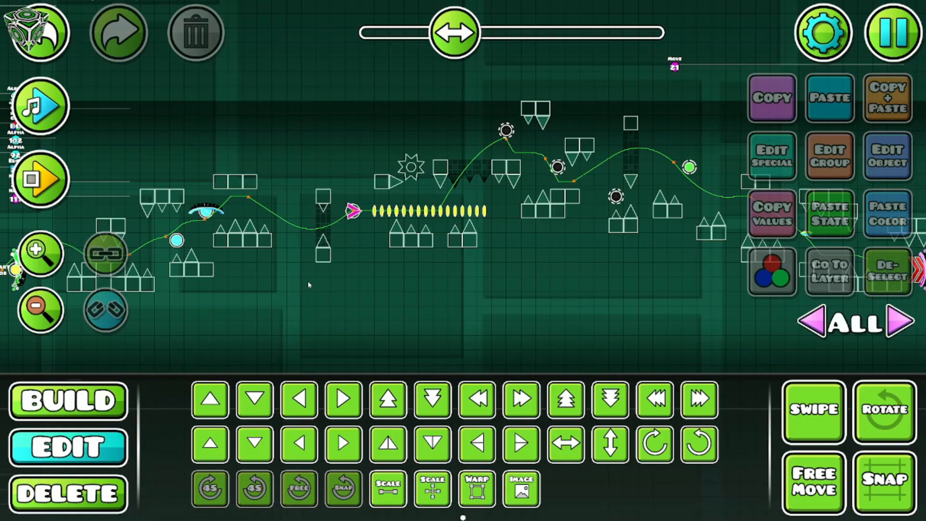
Step: Switch the editor to the empty layer 10 around the start position
left_click_drag(338, 274, 447, 258)
left_click_drag(332, 256, 463, 255)
left_click(49, 271)
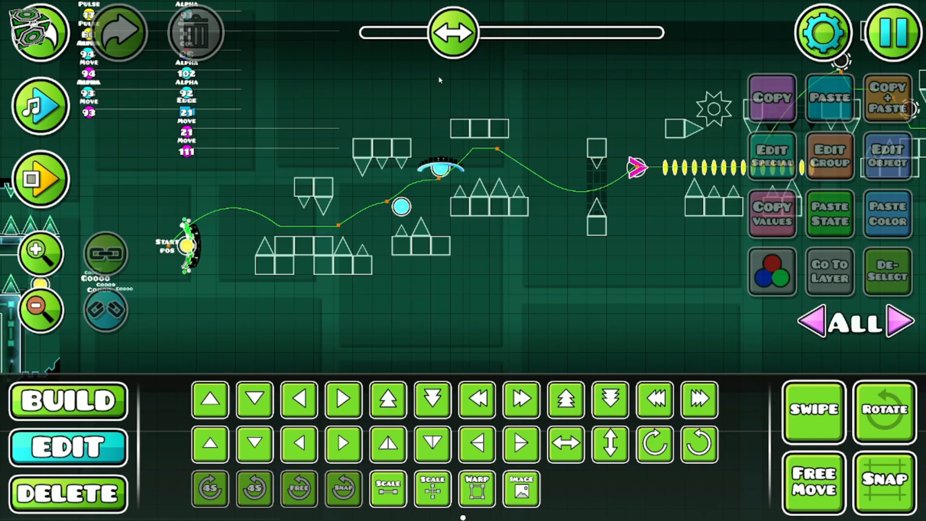
left_click(441, 79)
left_click(829, 271)
left_click(887, 272)
left_click(899, 321)
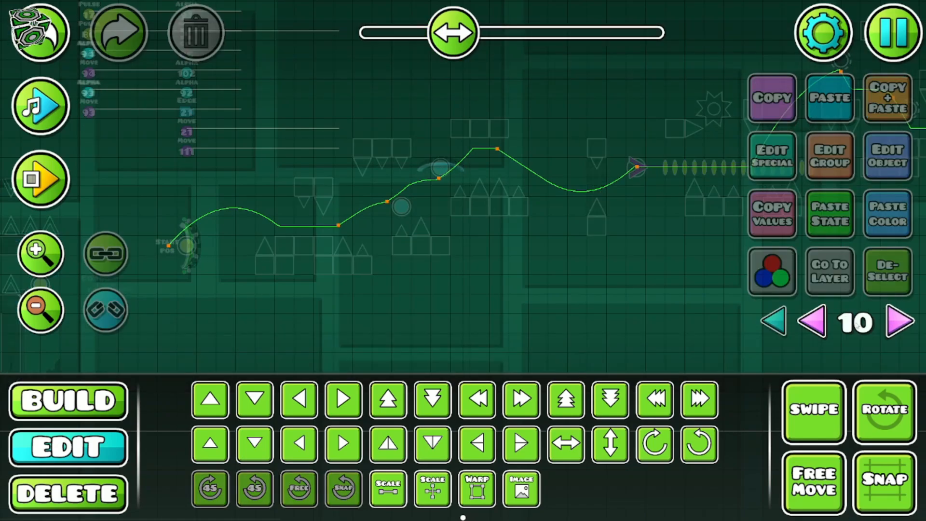
left_click(50, 261)
Step: Place a small pyramid-shaded square decoration below the gameplay path on editor layer 10
left_click(113, 399)
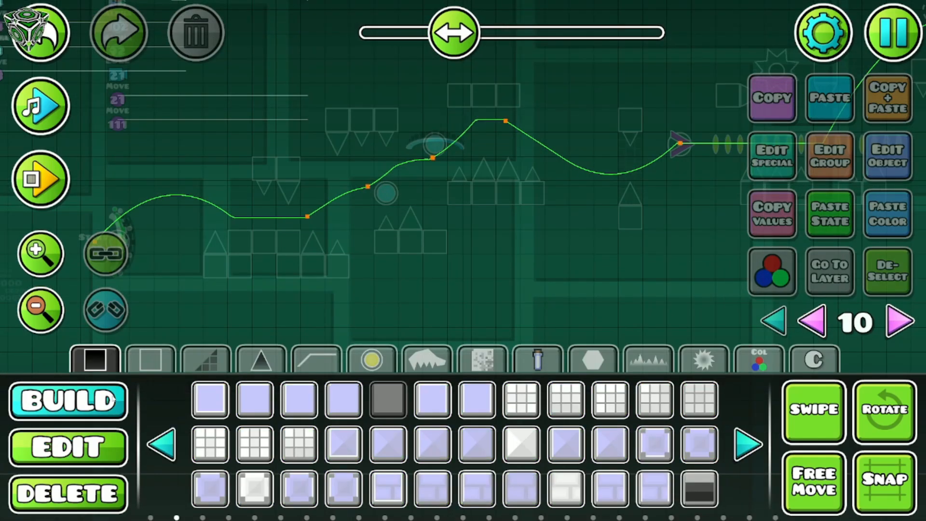
left_click(646, 362)
left_click(162, 444)
left_click(162, 444)
left_click(163, 444)
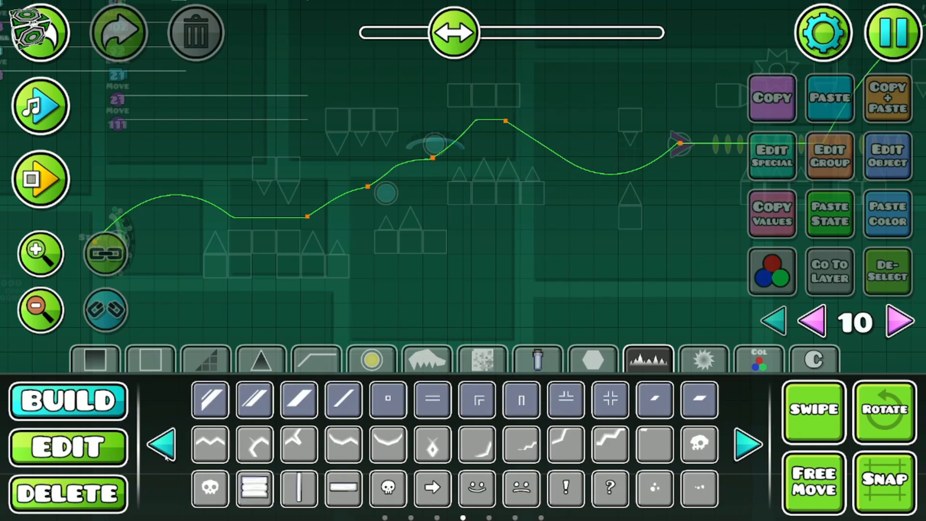
left_click(162, 444)
left_click(162, 444)
left_click(388, 400)
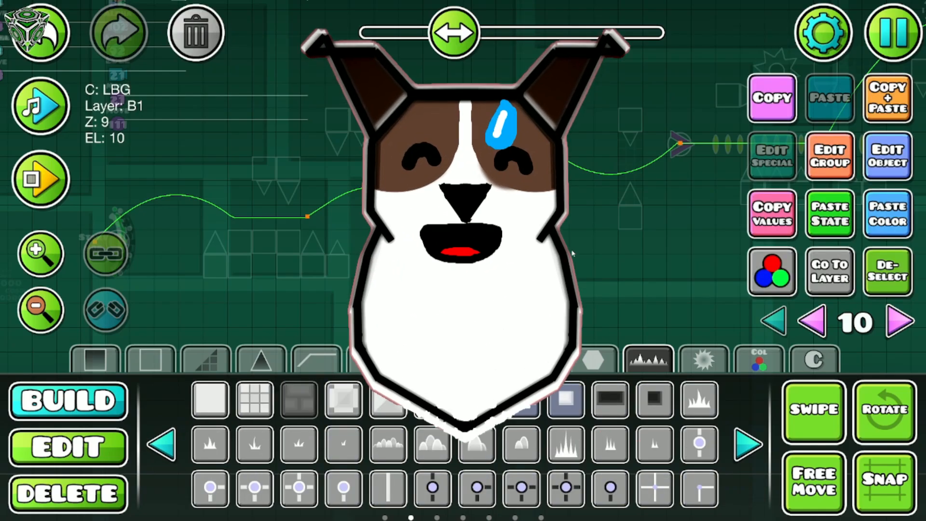
left_click(630, 266)
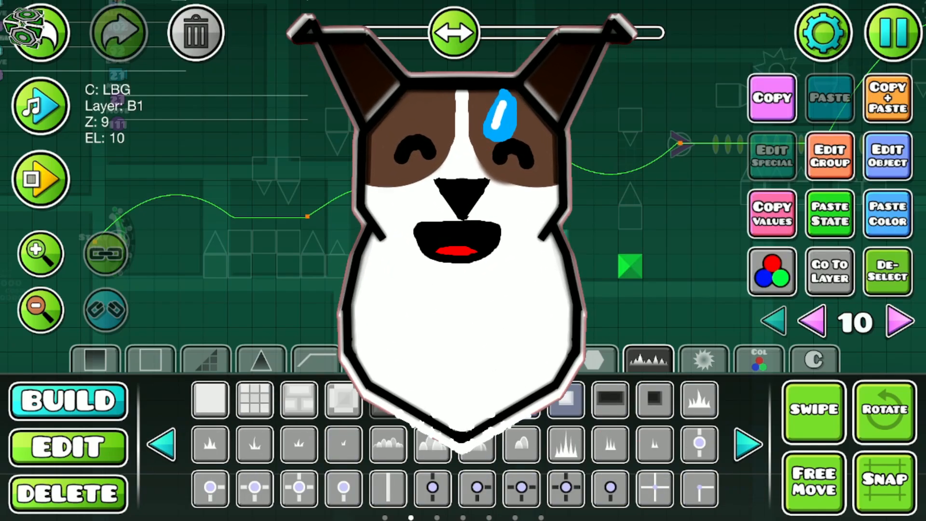
Step: Scatter the background squares on editor layer 10 with free move and turn on scaling for the selected cluster
left_click(68, 447)
left_click(814, 483)
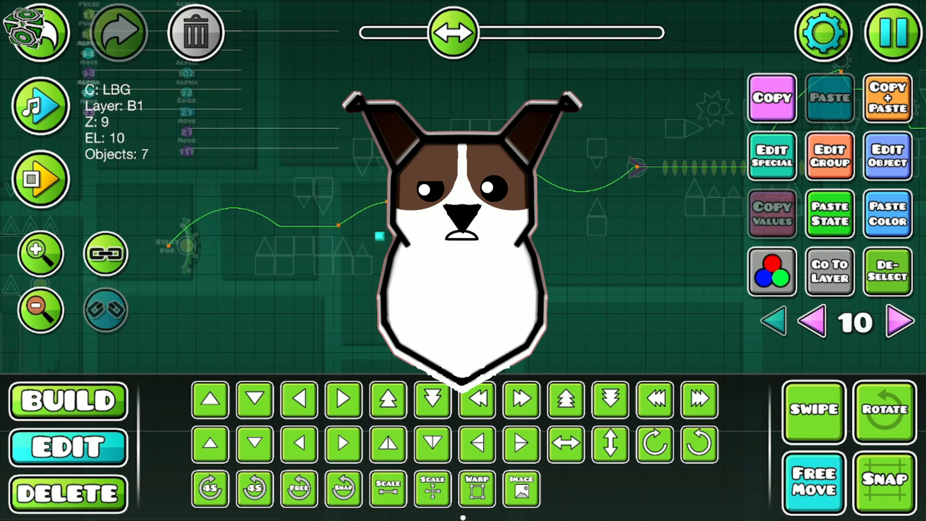
left_click(588, 213)
left_click_drag(586, 209, 523, 221)
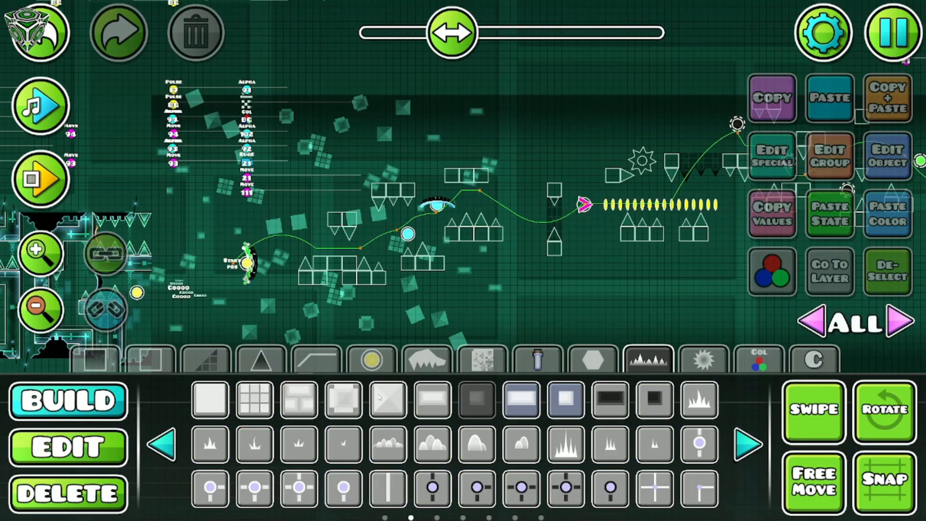
left_click(268, 101)
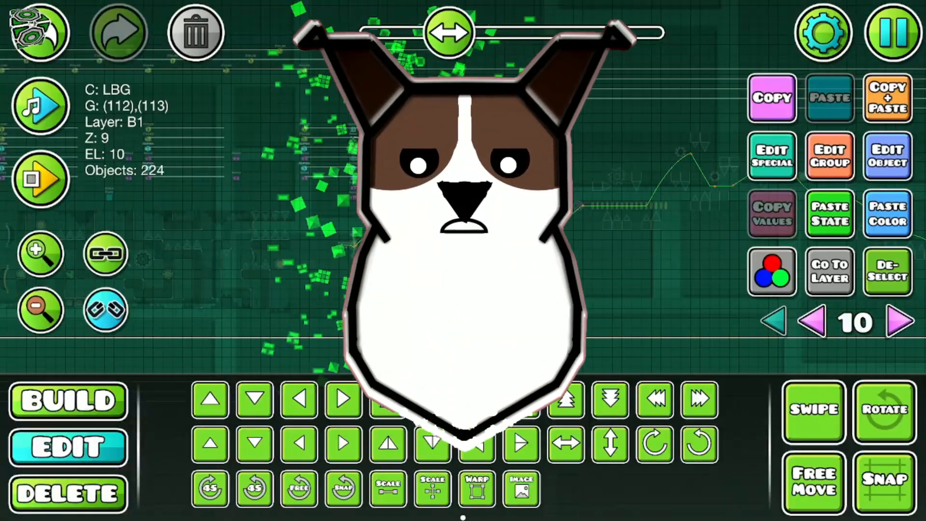
left_click(388, 488)
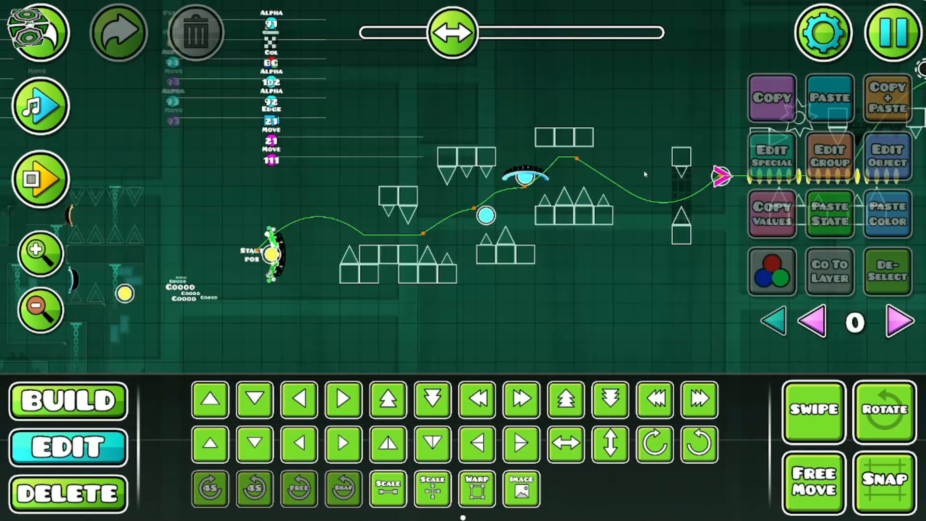
Step: Build the first block structure after the start position out of black brick tiles on editor layer 0
left_click(48, 258)
left_click(898, 320)
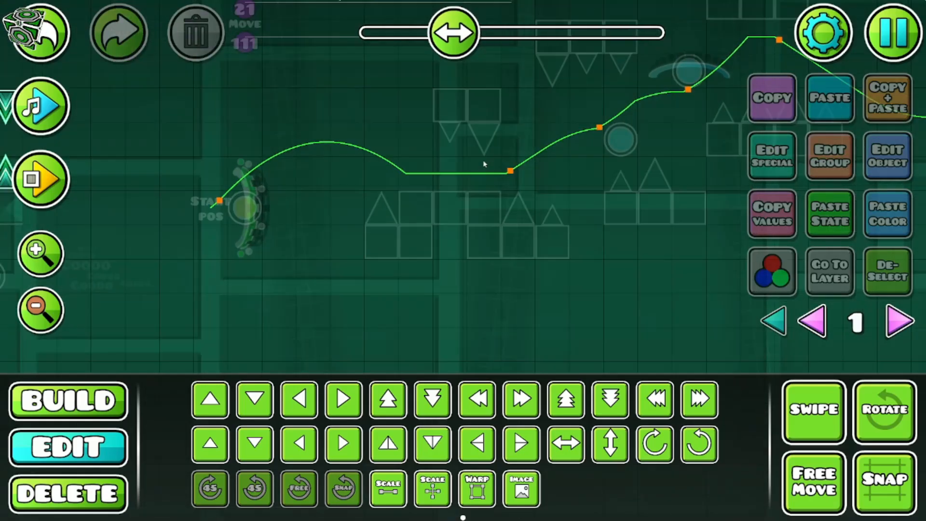
left_click(68, 400)
left_click(300, 400)
left_click(369, 230)
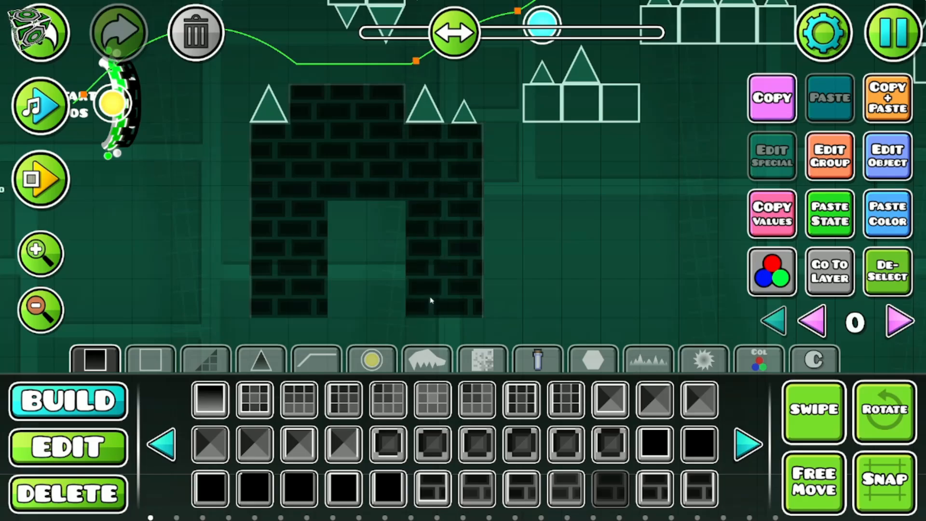
Step: Trace the brick structure's left side with thick edge pieces on editor layer 2
left_click(127, 446)
left_click(907, 328)
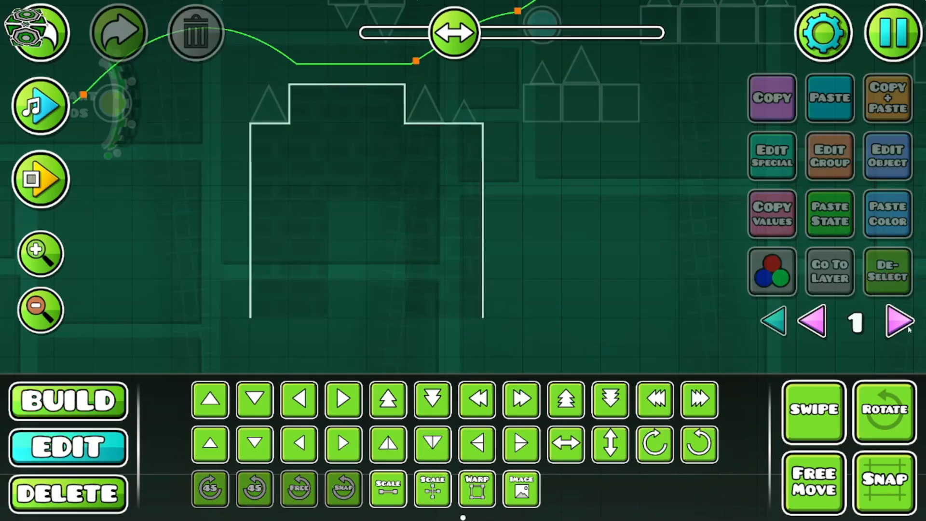
left_click(97, 403)
left_click(150, 359)
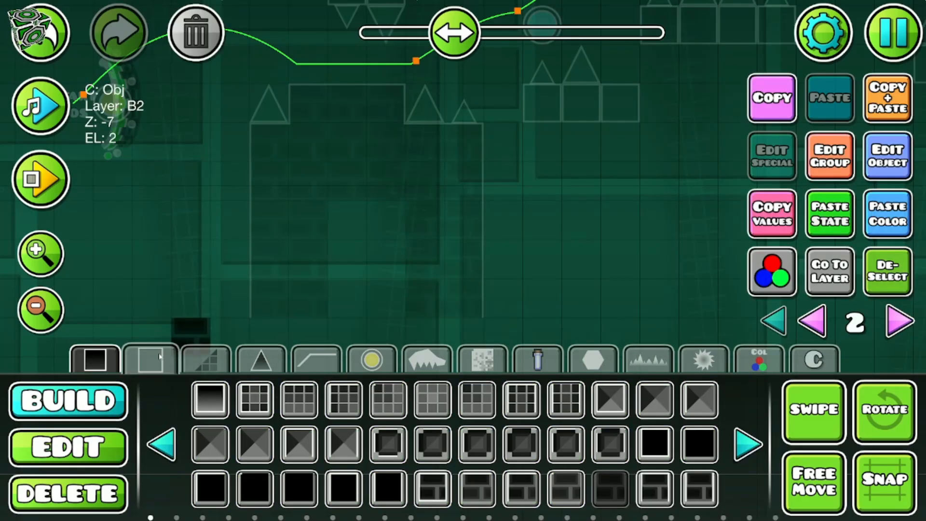
left_click(264, 144)
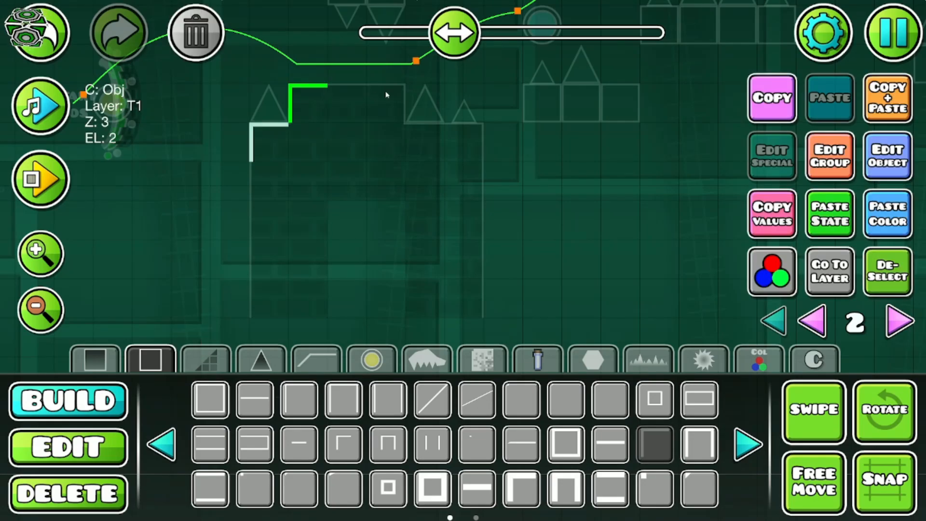
left_click(269, 225)
left_click(269, 259)
left_click(268, 298)
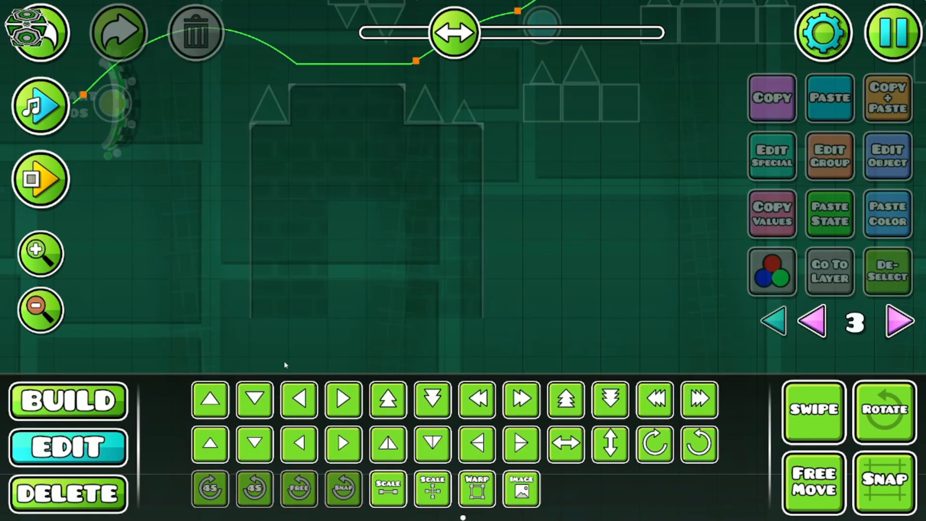
Step: Add glow pieces to the brick structure's edges on editor layer 3, with saturation x0.90 and brightness x1.38
left_click(113, 407)
left_click(657, 362)
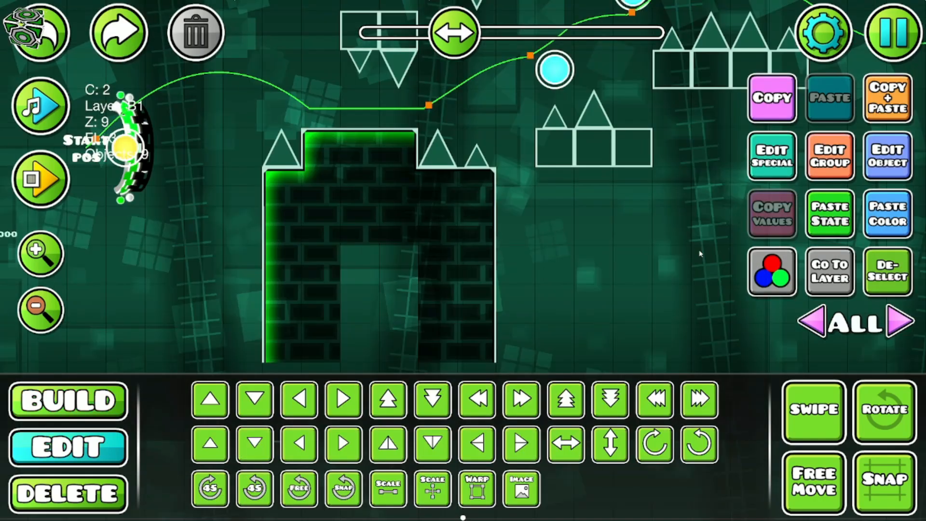
left_click(770, 271)
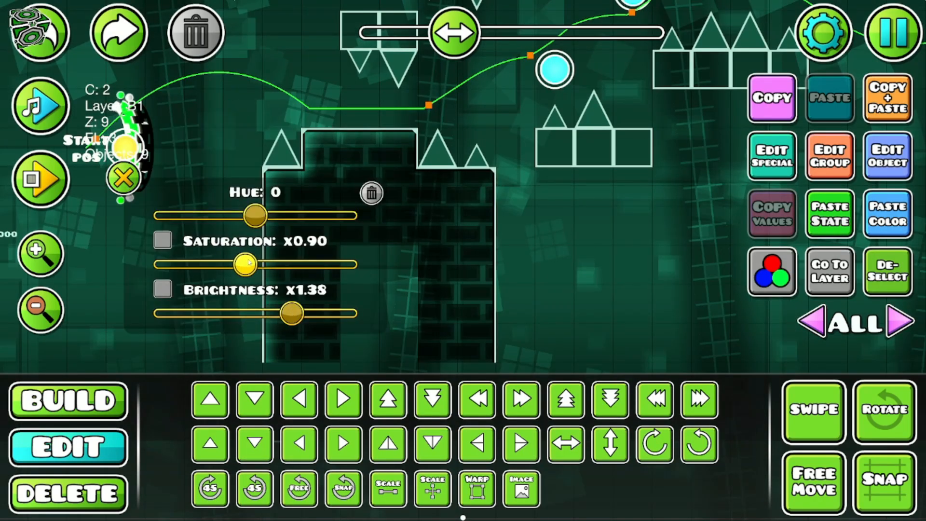
left_click(120, 178)
left_click(887, 272)
Step: Examine the brick structure's outline and glow with all editor layers shown
left_click_drag(421, 234, 385, 280)
scroll(385, 280, "up", 1)
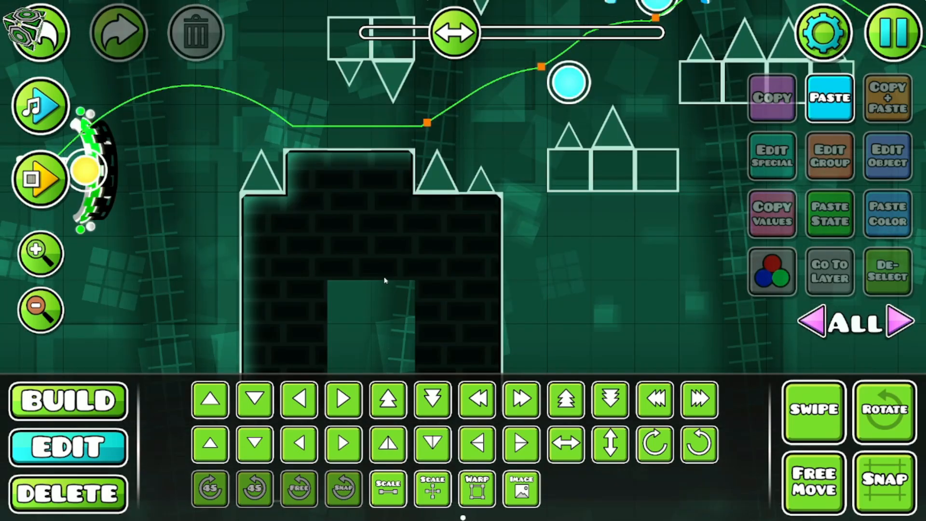
left_click_drag(423, 273, 446, 262)
left_click(56, 255)
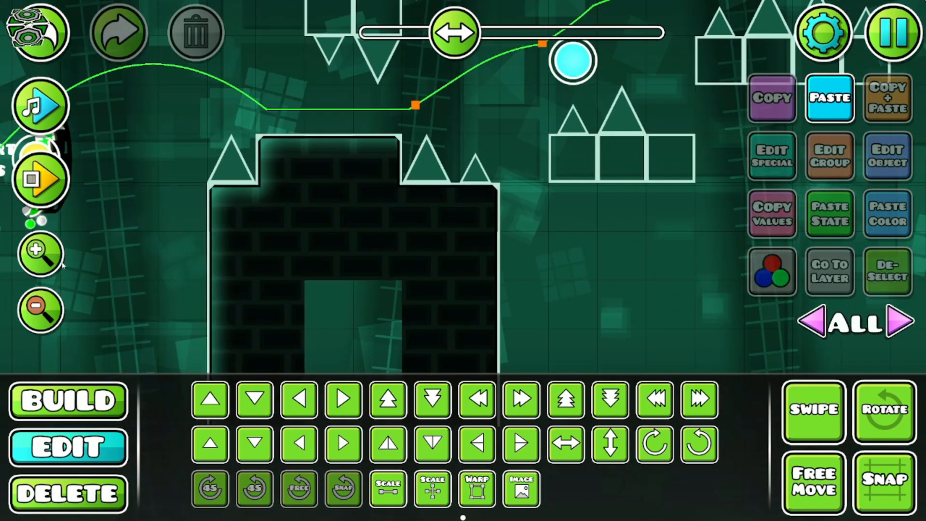
left_click_drag(260, 255, 313, 238)
left_click(41, 310)
left_click(41, 310)
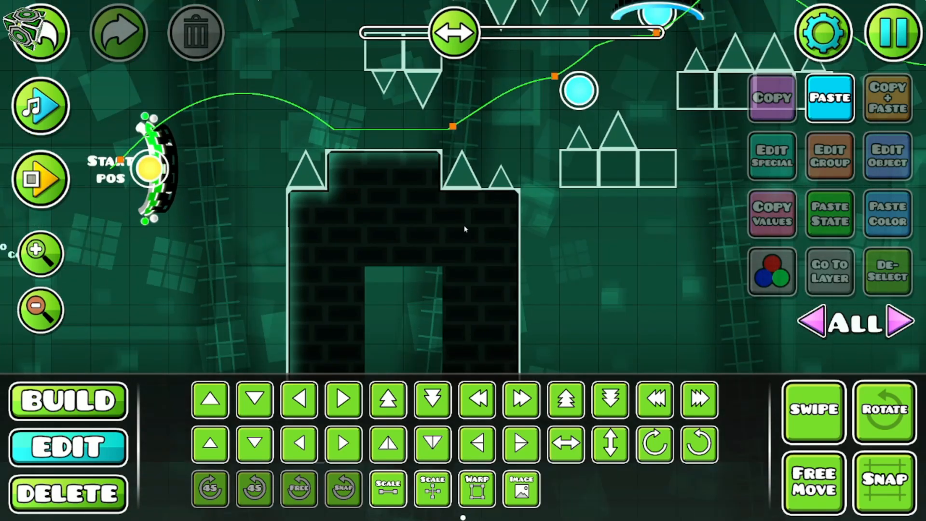
left_click_drag(465, 227, 366, 227)
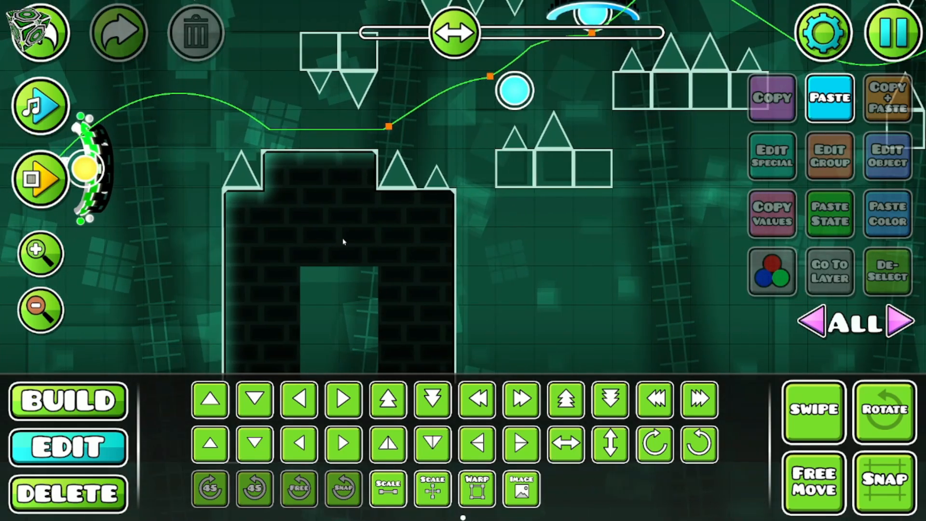
Step: Place a small downward-pointing triangle under the brick structure's left ledge on editor layer 5
scroll(348, 231, "down", 3)
left_click_drag(384, 282, 410, 225)
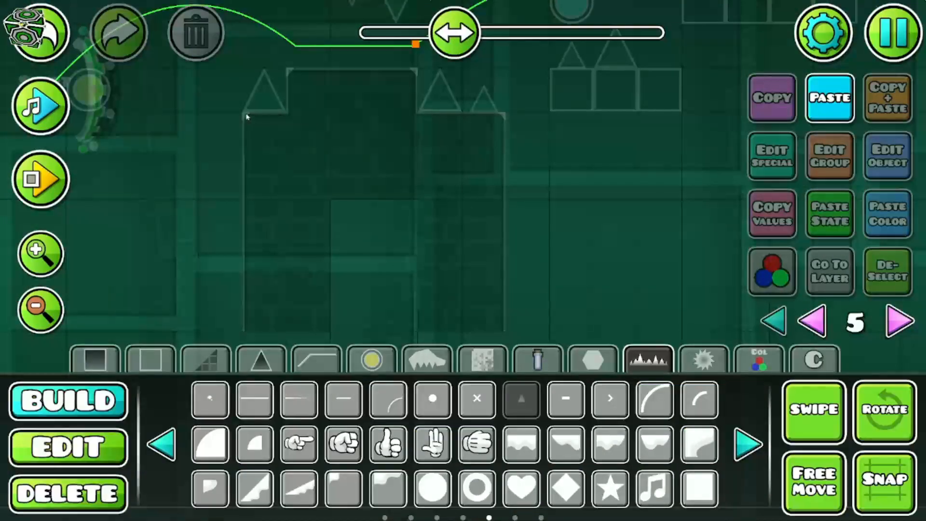
left_click(261, 129)
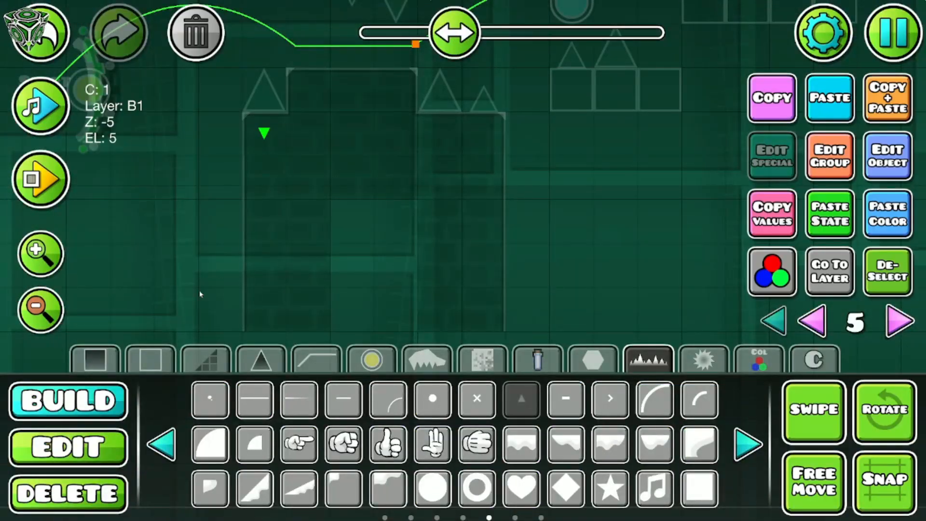
left_click(90, 446)
Step: Set the small triangle's Z layer to T1
left_click_drag(364, 181, 426, 276)
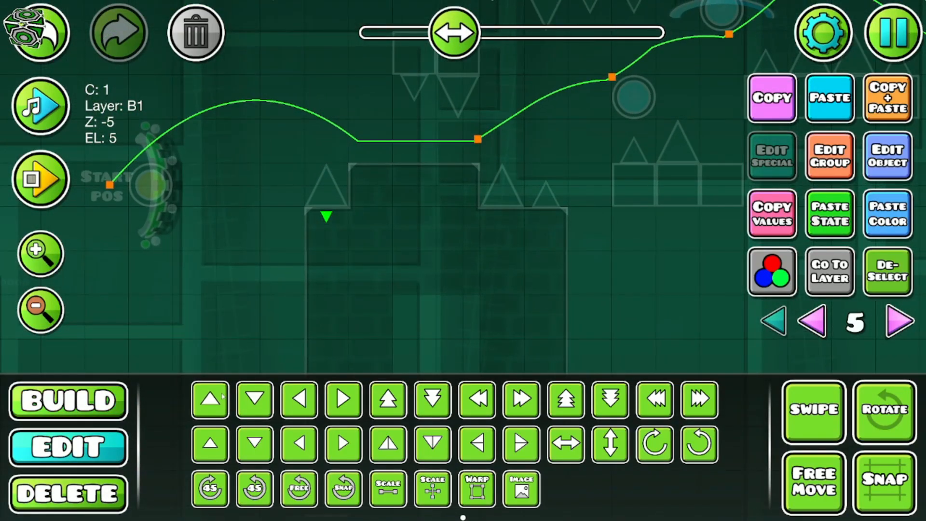
left_click(773, 321)
left_click(812, 166)
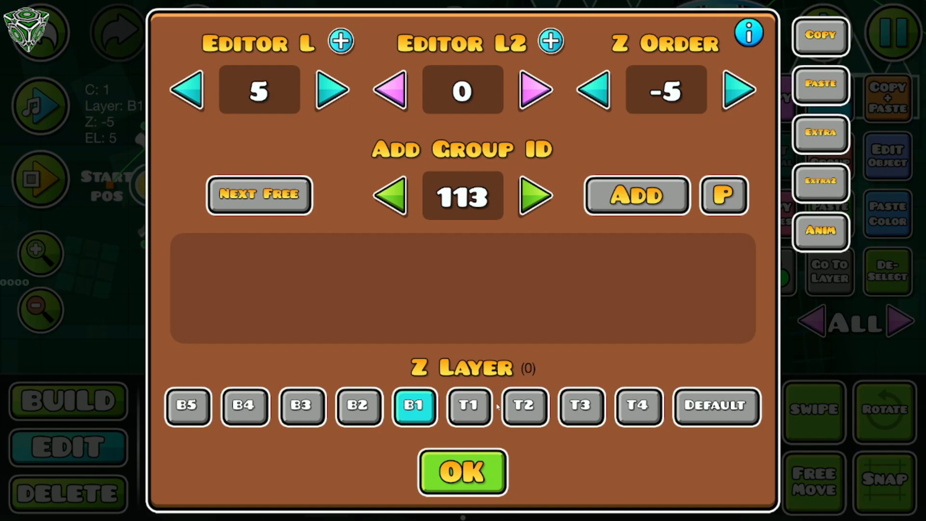
left_click(470, 405)
left_click(461, 472)
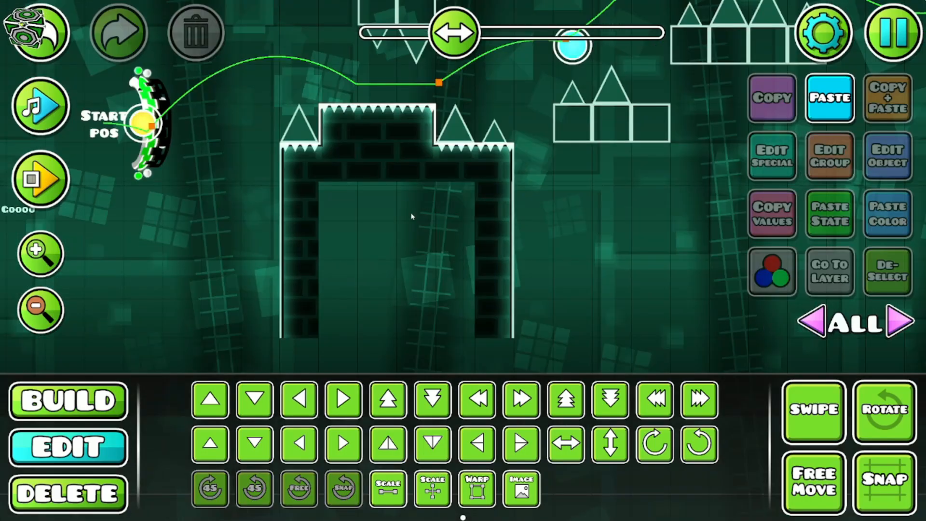
Step: Outline the brick arch's inner opening with corner and straight line pieces on editor layer 1
left_click_drag(313, 198, 330, 260)
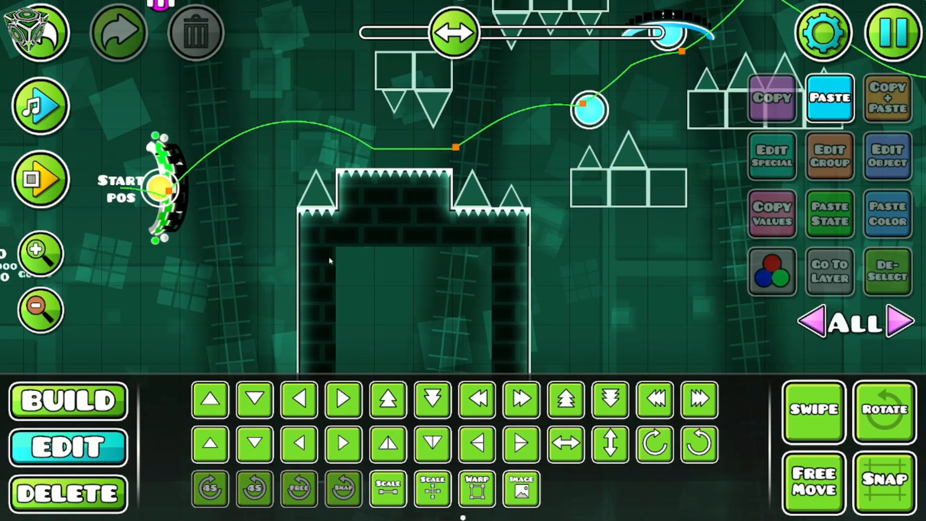
left_click_drag(495, 248, 498, 168)
left_click(896, 322)
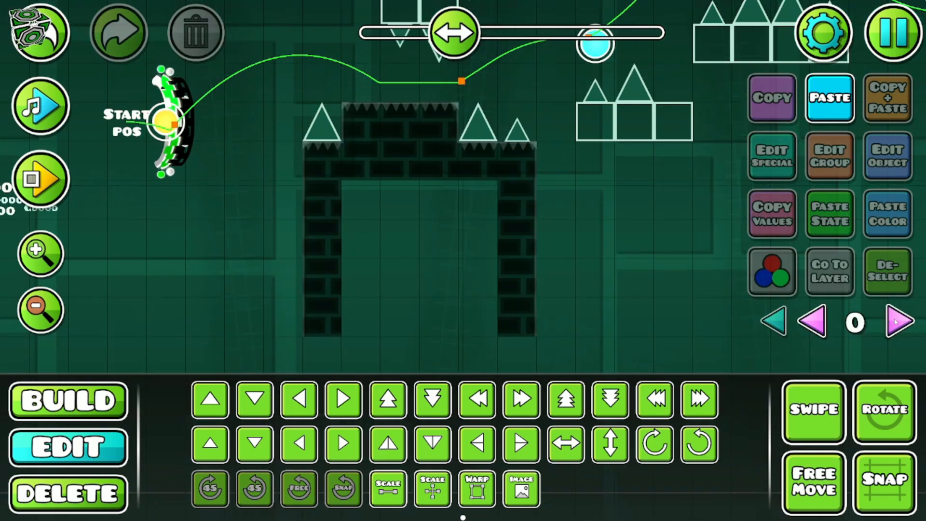
left_click(896, 322)
left_click(68, 400)
left_click(299, 397)
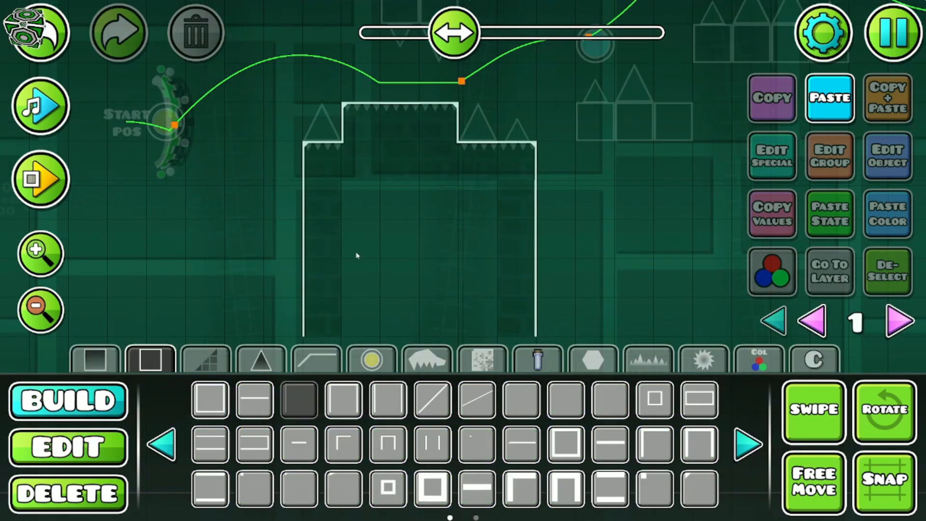
left_click(362, 200)
left_click(255, 399)
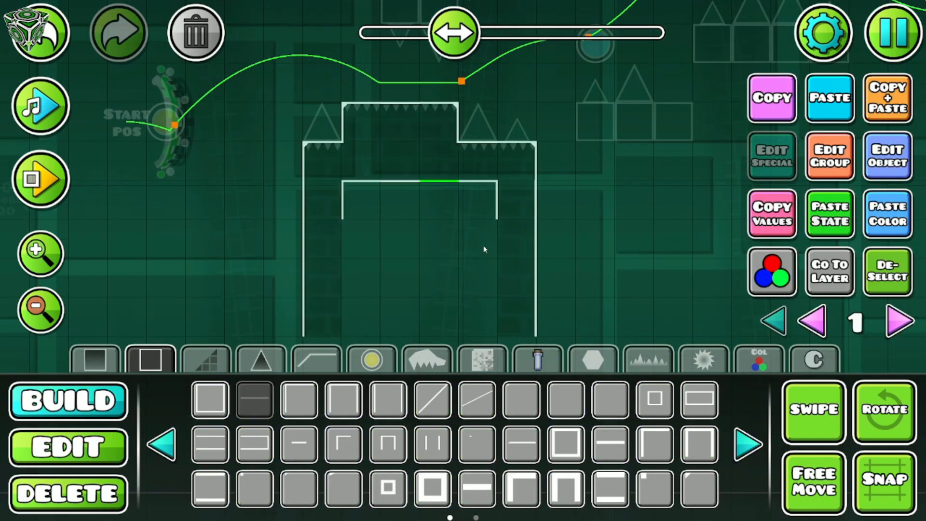
left_click(372, 302)
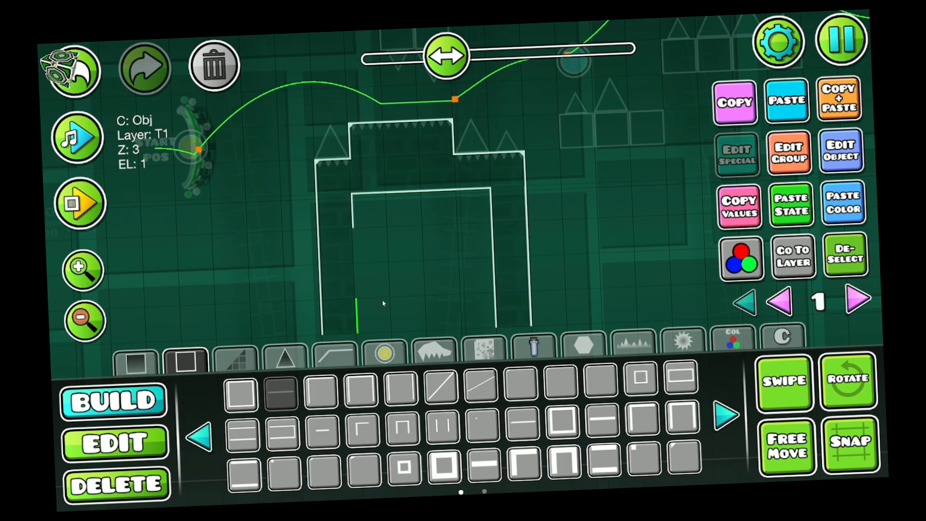
Step: Add small corner accents to the upper corners of the arch's inner outline
left_click(832, 267)
left_click(683, 455)
left_click(484, 195)
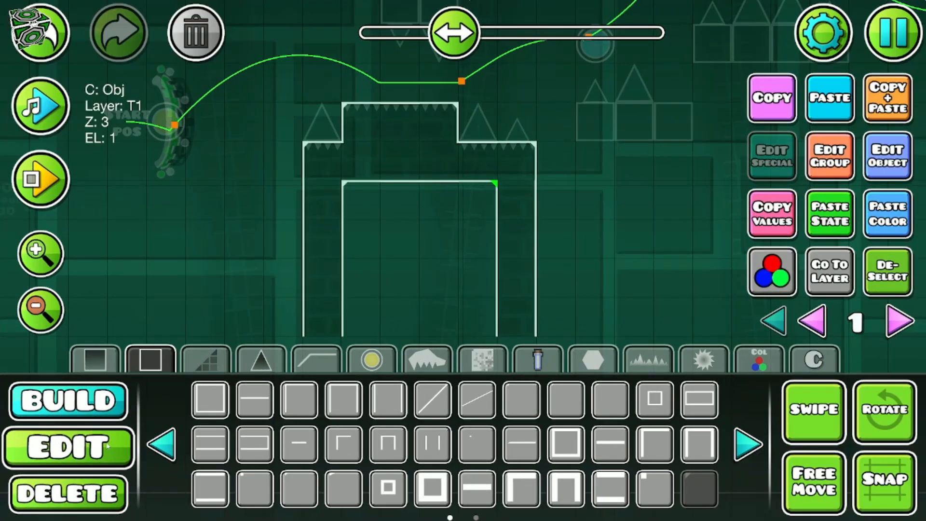
Step: Place a dark corner-shading block in the upper-left corner of the arch's opening on editor layer 0
left_click(108, 446)
left_click(806, 331)
left_click(119, 415)
left_click(95, 359)
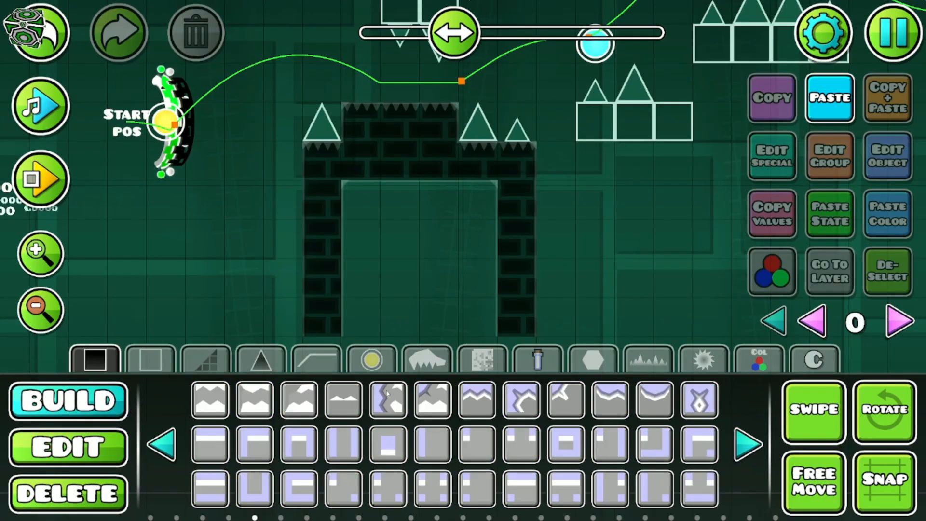
left_click(759, 452)
left_click(759, 452)
left_click(162, 444)
left_click(162, 444)
left_click(211, 400)
left_click(356, 213)
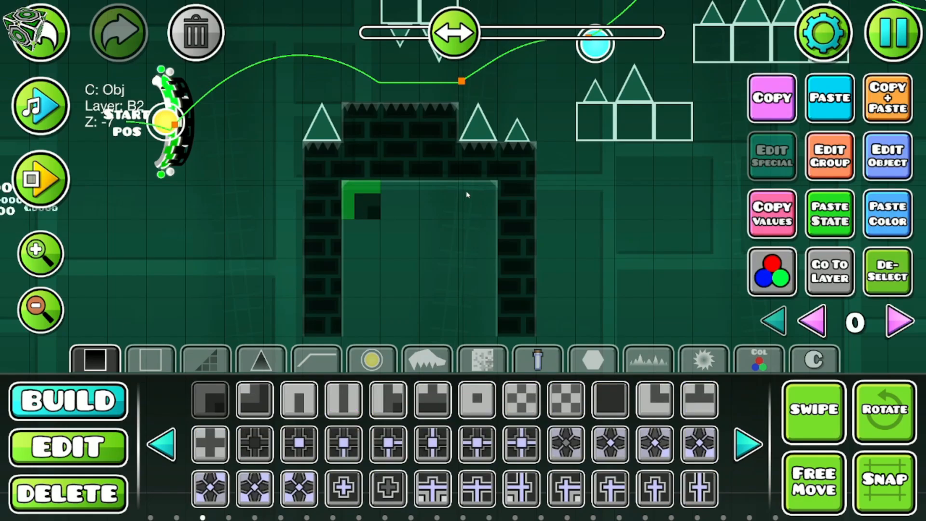
Step: Extend the dark shading inside the arch's opening with an upper-right corner block and straight pieces across the upper edge and down the right side
left_click(467, 193)
key("e")
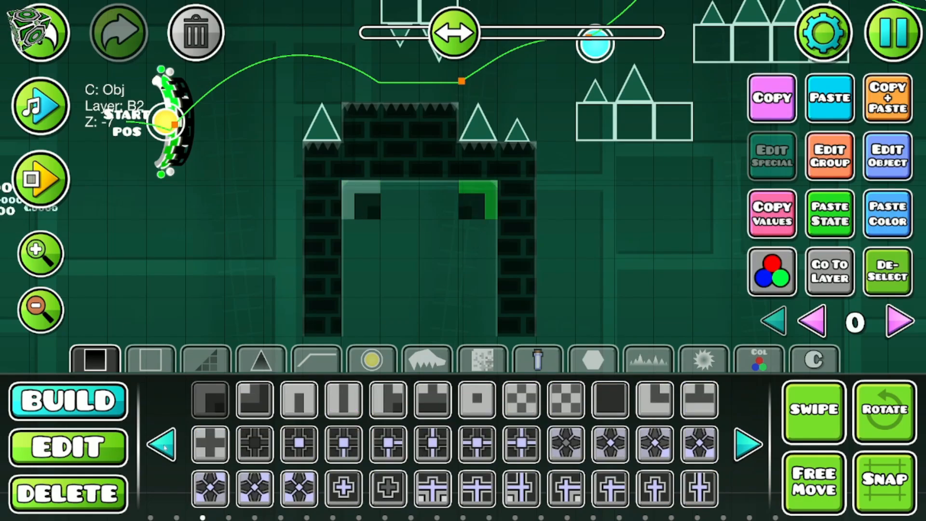
left_click(164, 447)
left_click(689, 496)
left_click(410, 211)
left_click(438, 209)
left_click(478, 238)
key("e")
left_click(474, 278)
left_click(473, 311)
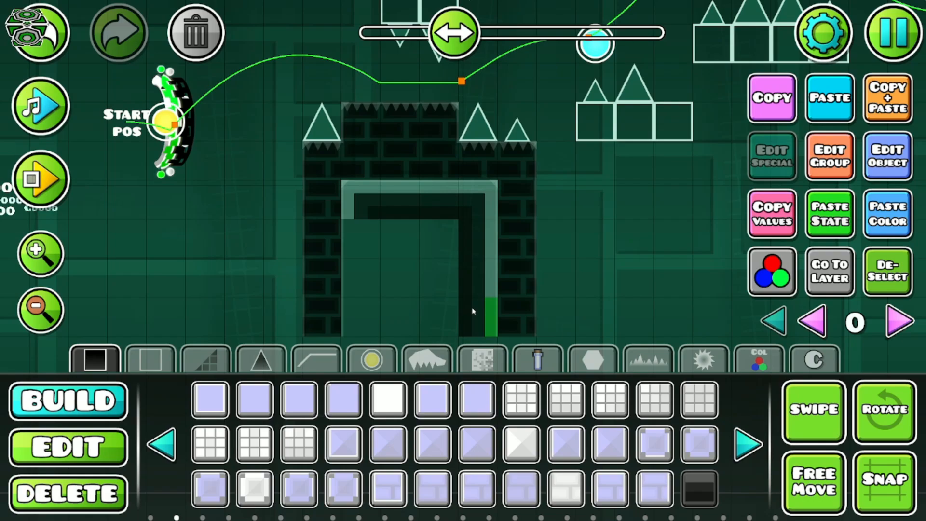
Step: Duplicate the upper-left glow corner on editor layer 3, mirror it and place it in the opening's upper-right corner
left_click(881, 106)
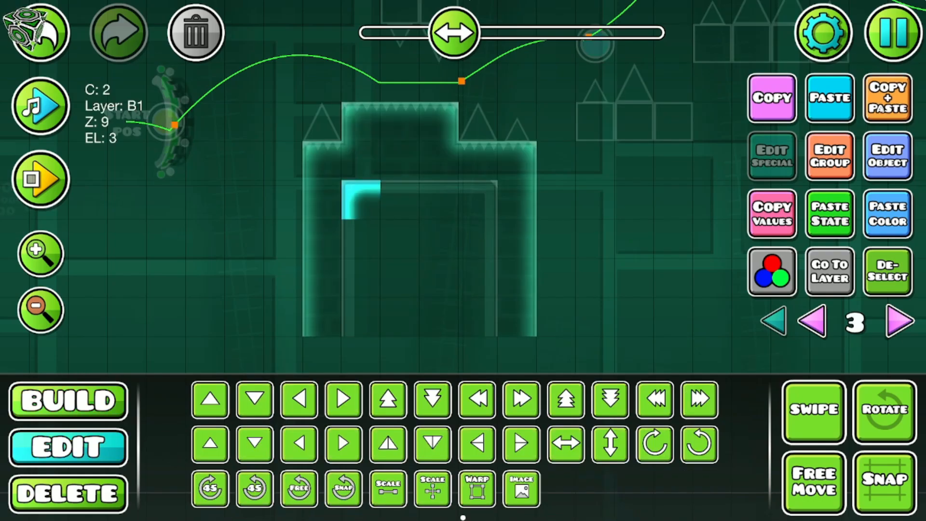
key("e")
key("d")
key("d")
key("d")
Step: Duplicate straight glow pieces from the arch's outer edge along the opening's inner outline on editor layer 3
left_click(484, 148)
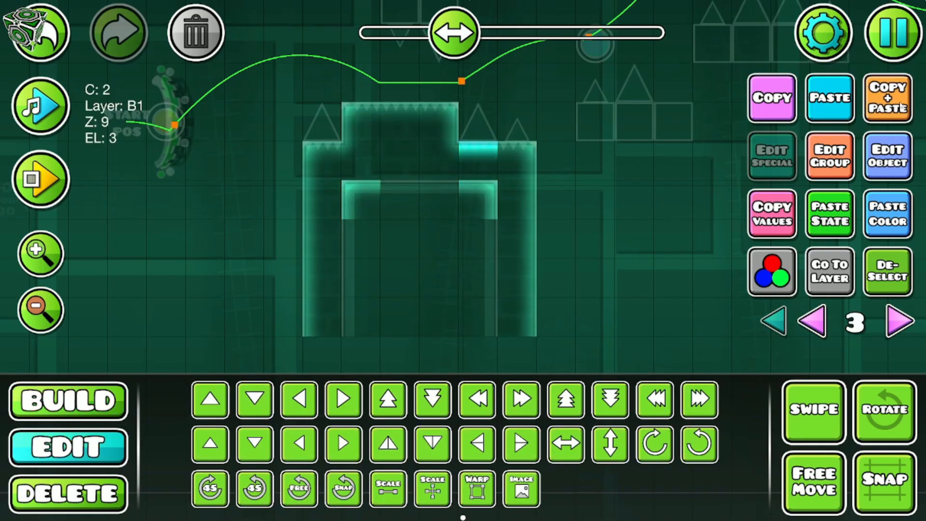
key("s")
key("a")
left_click(901, 108)
key("a")
key("q")
left_click(901, 107)
key("a")
key("s")
left_click(902, 107)
key("s")
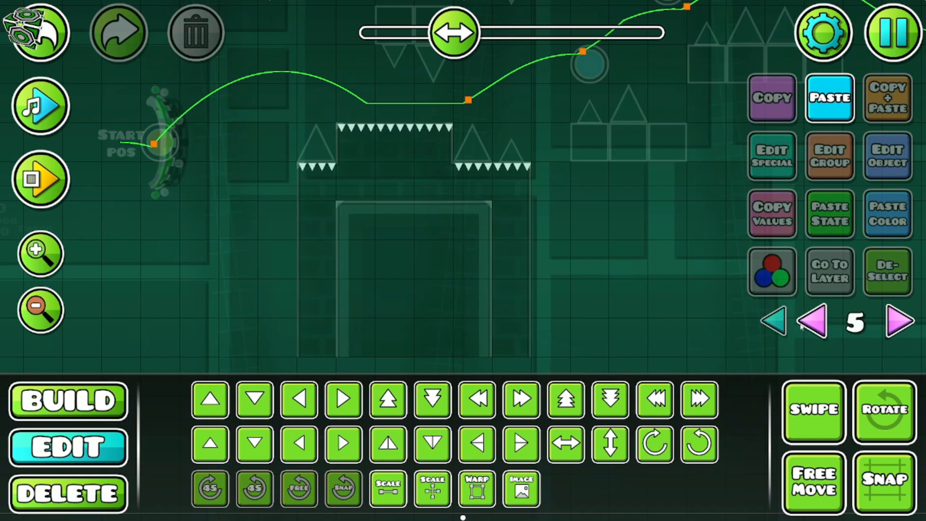
Step: Place a sloped 3D line piece with a matching dark shading piece above the arch's left shoulder on editor layer 4
left_click(801, 326)
left_click(107, 396)
left_click(305, 359)
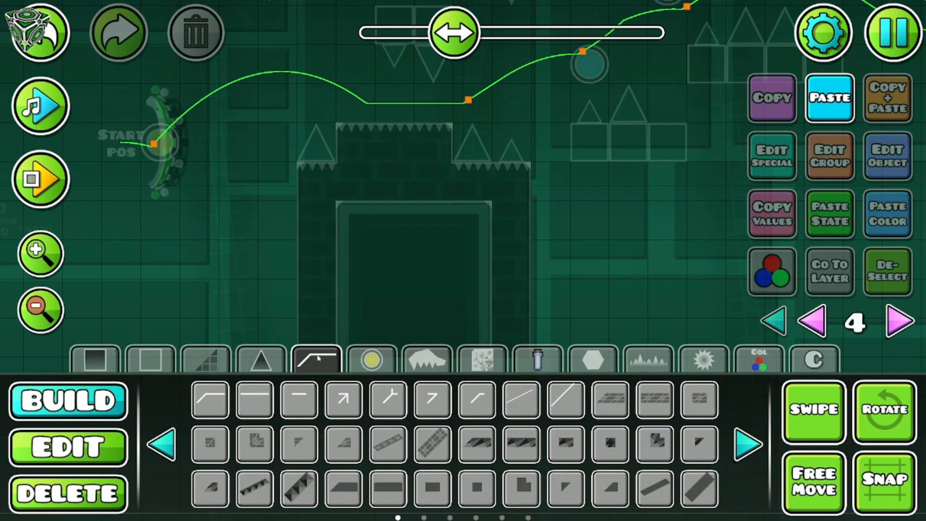
left_click(210, 400)
left_click(308, 120)
left_click(749, 437)
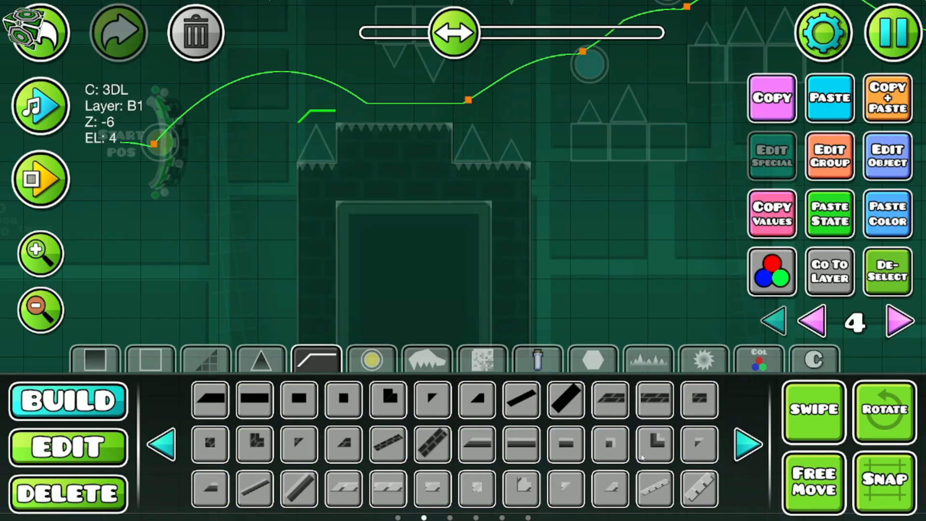
left_click(471, 443)
left_click_drag(369, 123, 344, 188)
Step: Move and copy the sloped 3D line and shading pair onto the arch's left ledge, raised middle section and right ledge
left_click(52, 444)
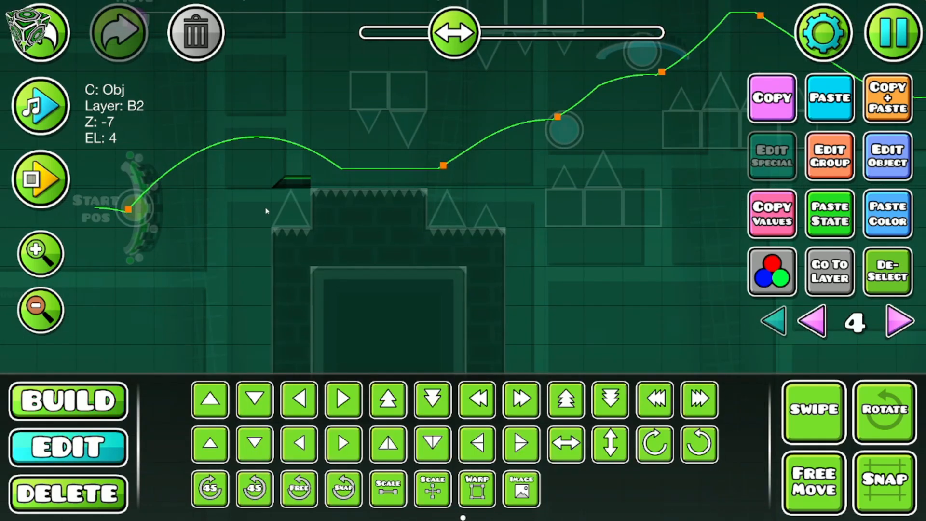
left_click_drag(266, 211, 333, 164)
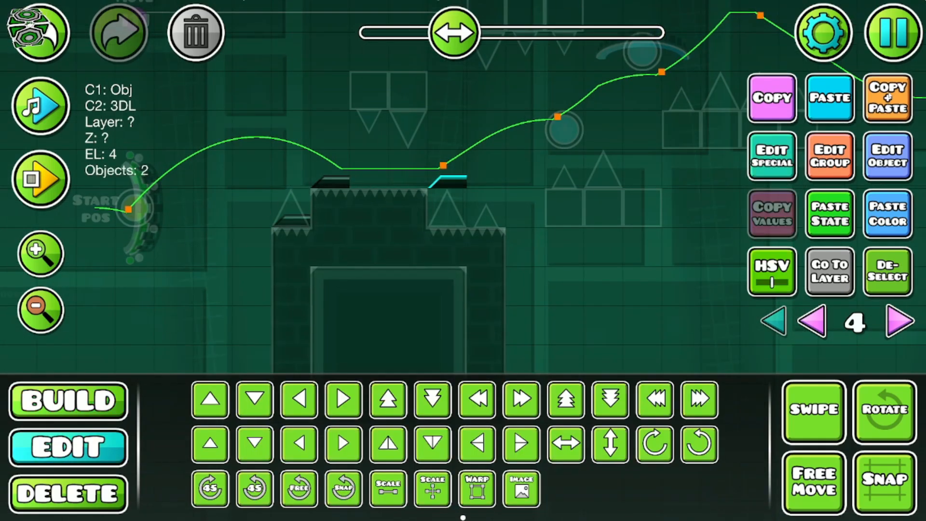
key("s")
left_click(904, 288)
Step: Shade the raised section's right side with a corner block and a rotated sloped 3D end piece
left_click(102, 399)
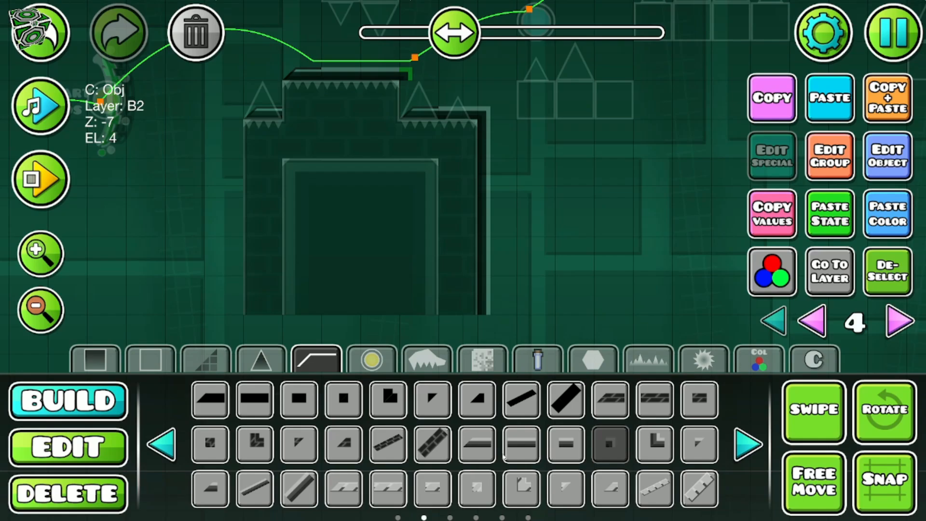
left_click(476, 443)
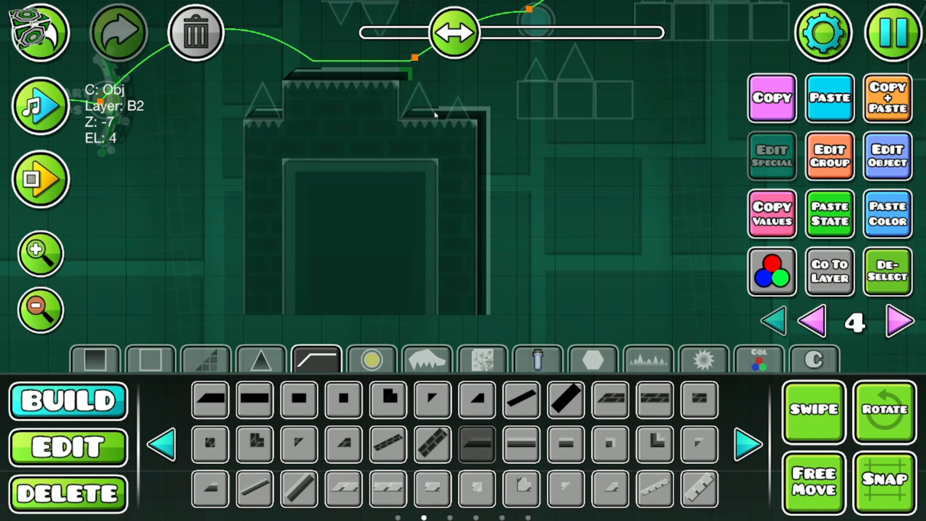
key("a")
key("2")
left_click(82, 415)
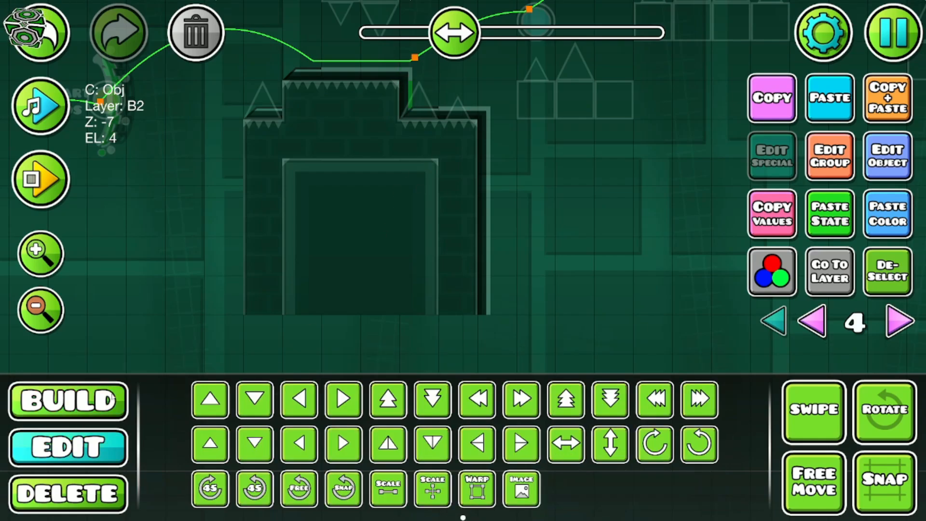
Step: Outline the arch's 3D right side with straight lines and diagonal corner lines at the outer corners
left_click(256, 397)
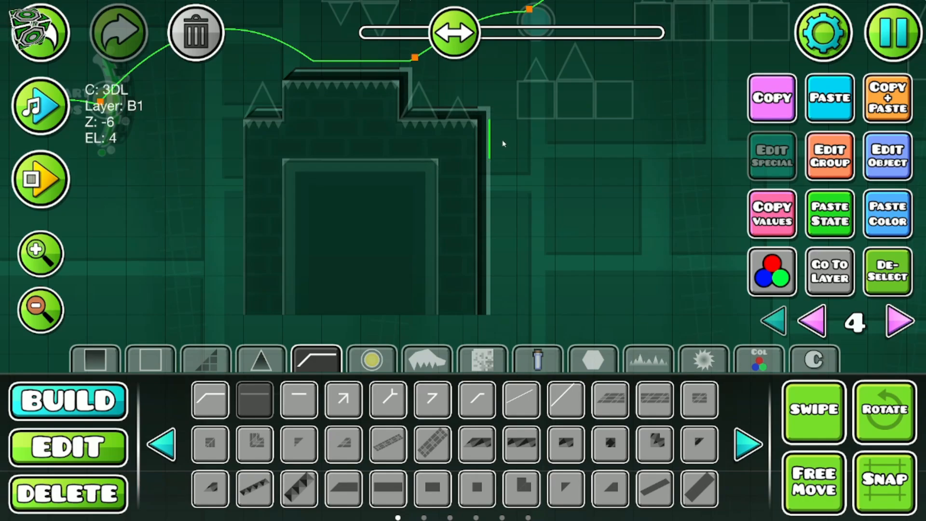
left_click(337, 398)
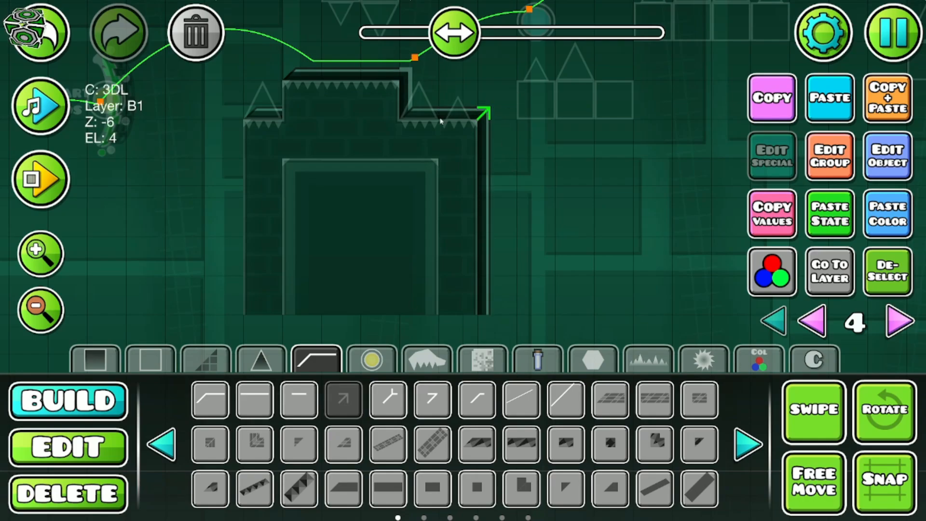
scroll(440, 121, "up", 2)
left_click(412, 89)
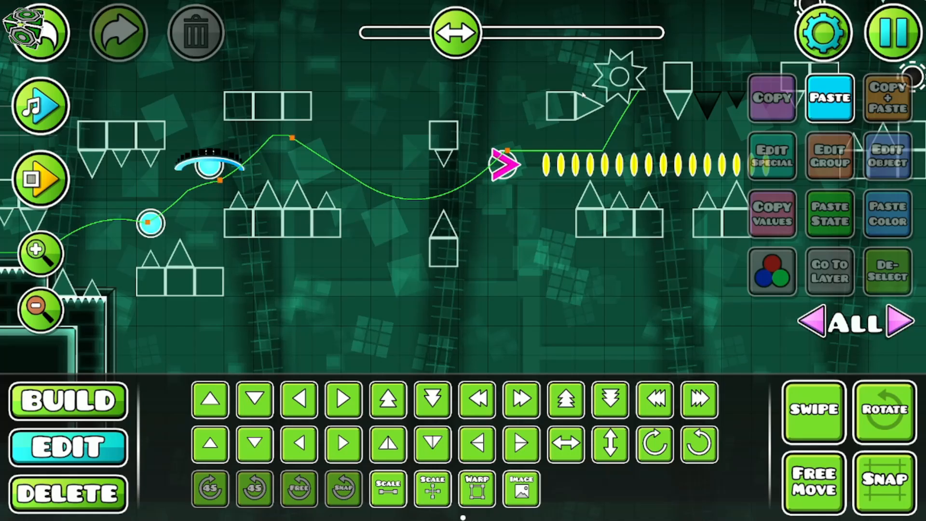
Step: Look over the level's outlined obstacles and the brick structures along the player's path with all editor layers shown
left_click_drag(143, 216, 457, 214)
scroll(529, 259, "up", 1)
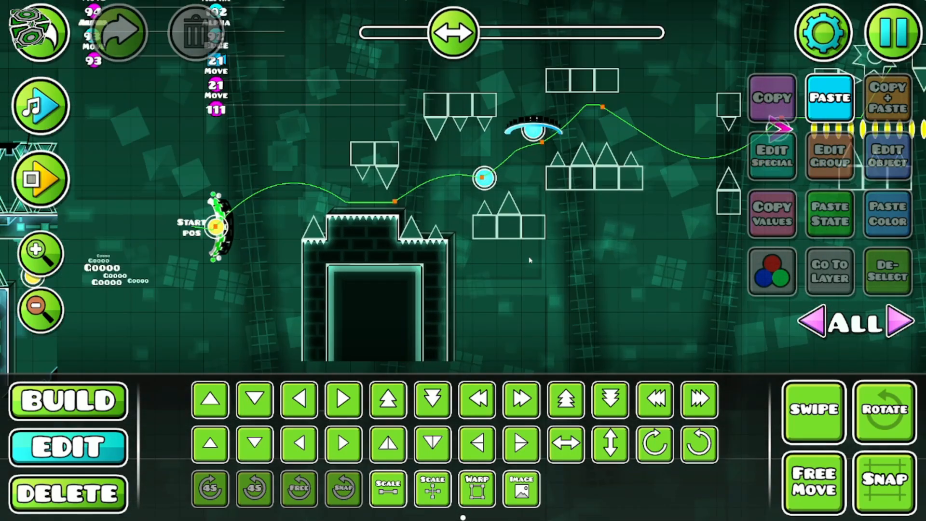
left_click_drag(559, 263, 357, 294)
left_click_drag(440, 263, 289, 302)
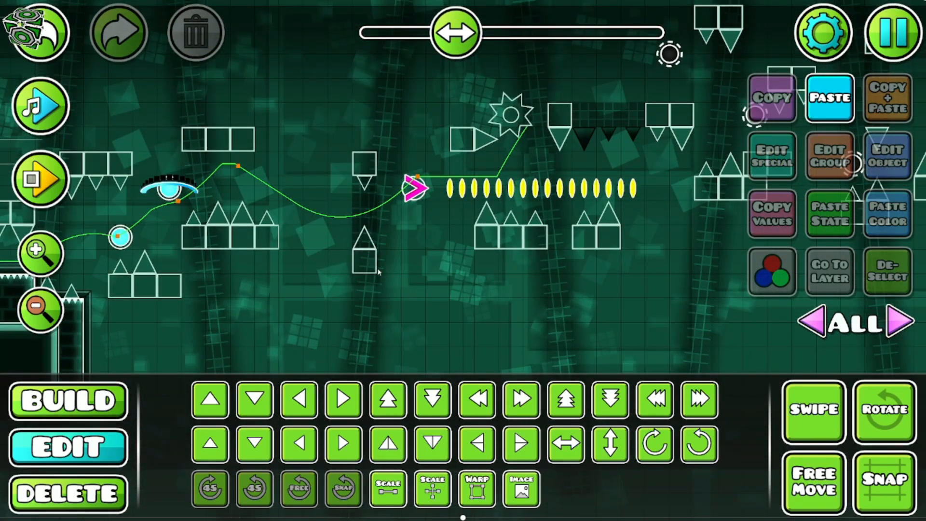
left_click_drag(539, 271, 285, 336)
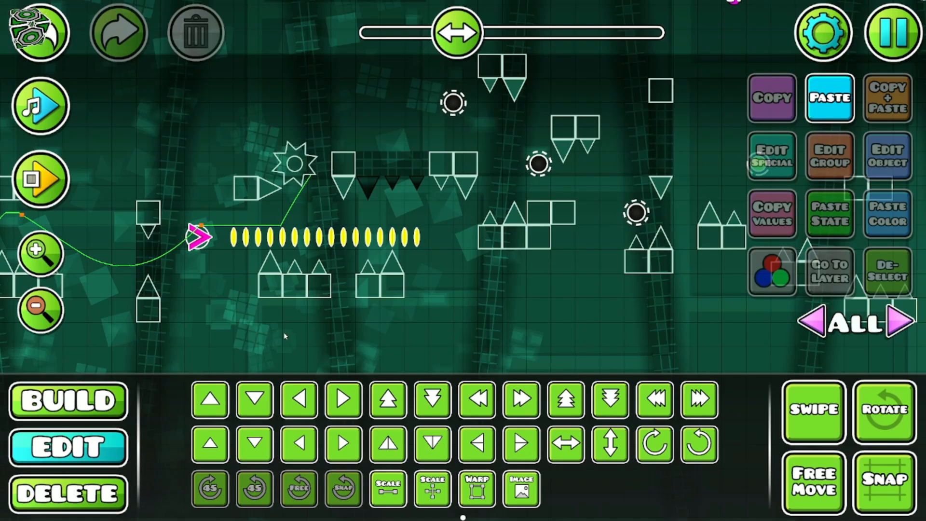
scroll(343, 245, "down", 4)
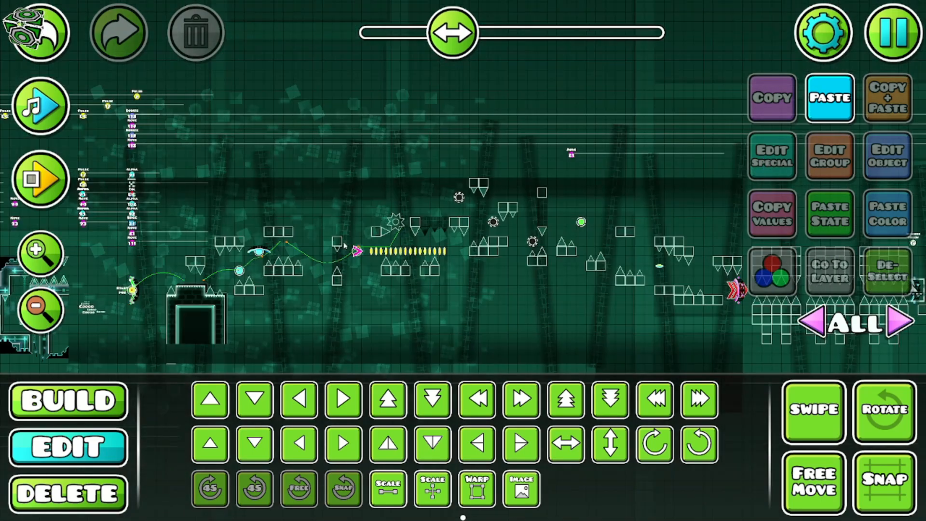
left_click_drag(270, 209, 426, 161)
scroll(367, 235, "up", 3)
left_click_drag(369, 253, 335, 307)
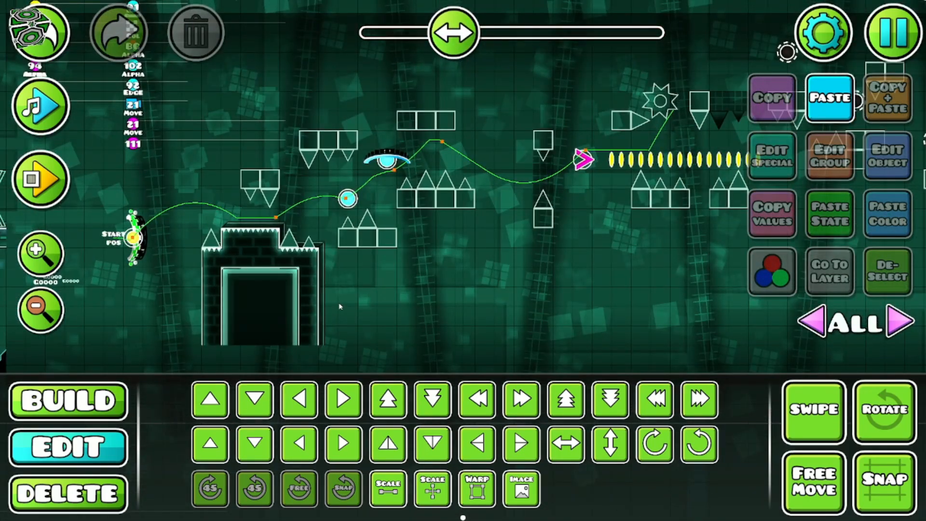
left_click_drag(469, 307, 325, 321)
left_click_drag(479, 249, 149, 271)
mouse_move(471, 267)
left_mouse_down()
mouse_move(148, 249)
mouse_move(588, 256)
left_mouse_up()
left_click_drag(326, 251, 472, 269)
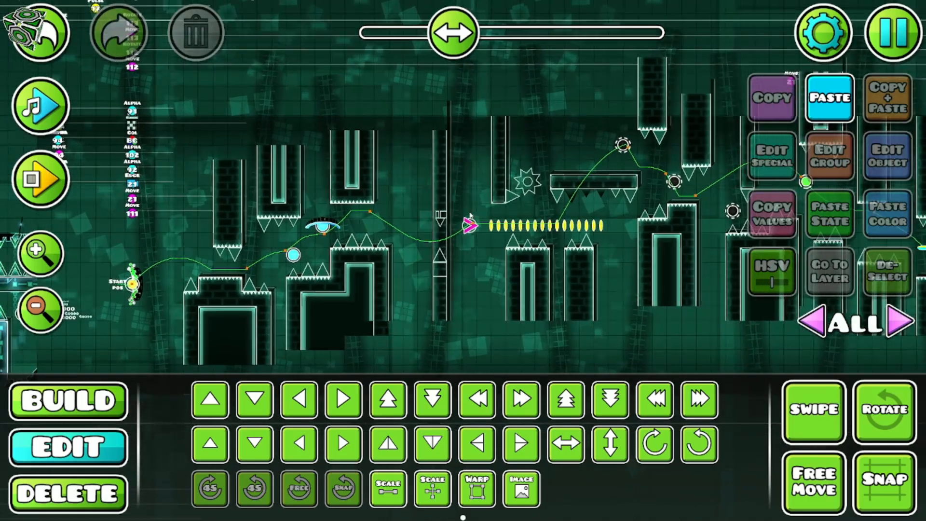
left_click_drag(471, 215, 378, 209)
left_click_drag(241, 194, 274, 183)
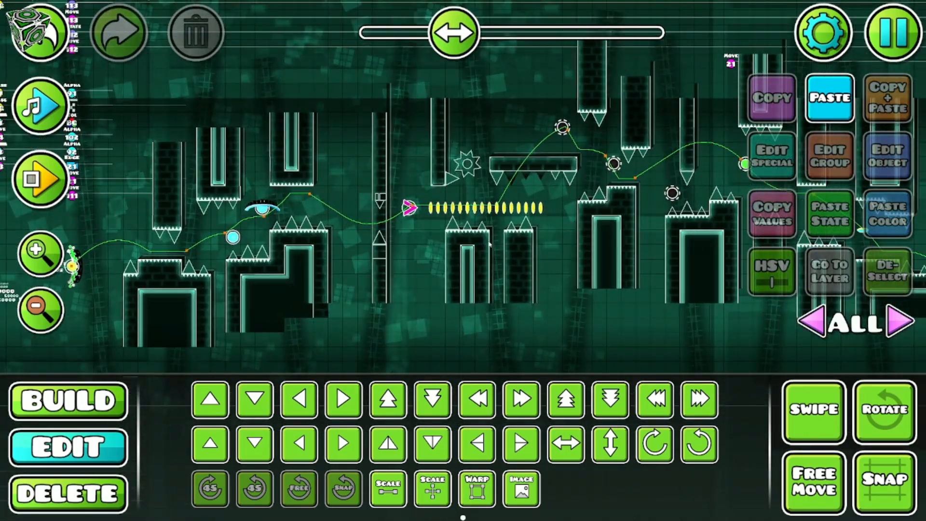
left_click_drag(489, 244, 370, 222)
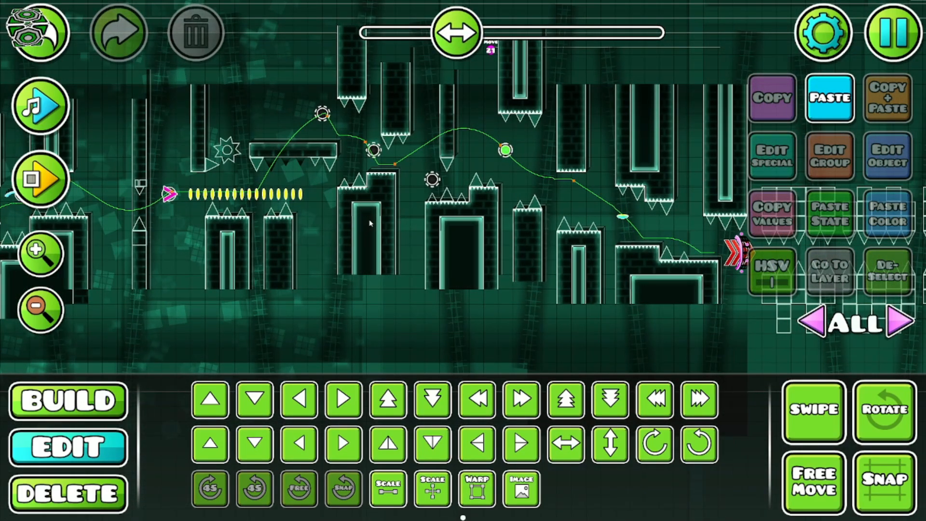
left_click_drag(372, 224, 861, 250)
left_click_drag(442, 295, 391, 270)
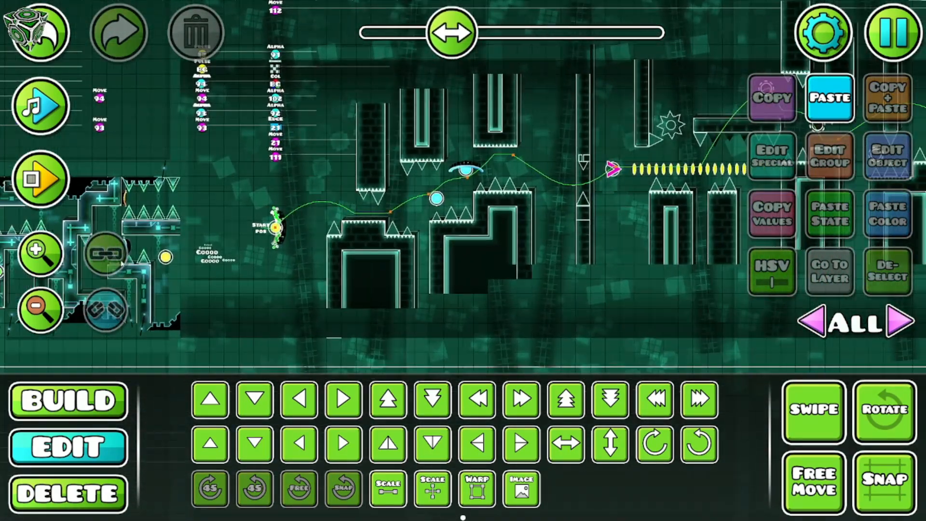
Step: Place a gently sloped jagged grass piece between the first two lower brick structures on editor layer 7
left_click(47, 257)
left_click(45, 252)
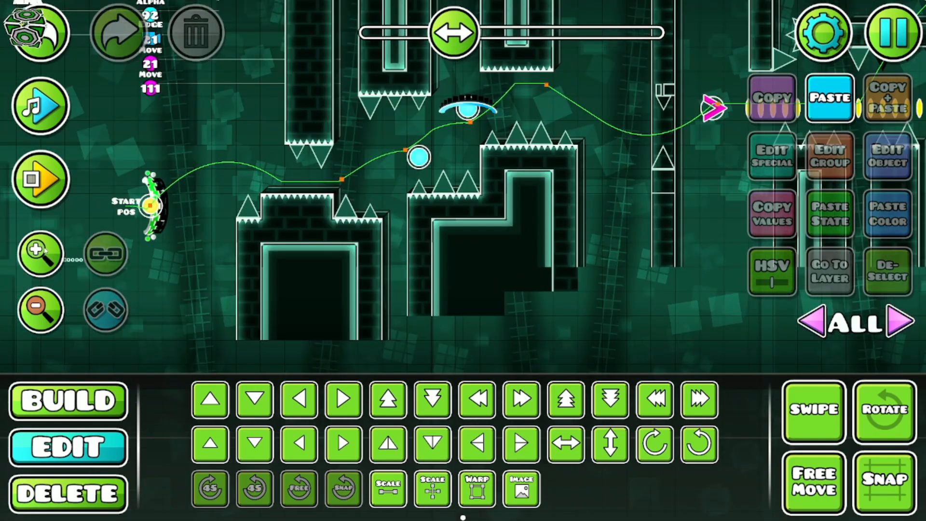
left_click(900, 322)
left_click(900, 322)
left_click(900, 322)
left_click(900, 323)
left_click(900, 322)
left_click(900, 322)
left_click(900, 322)
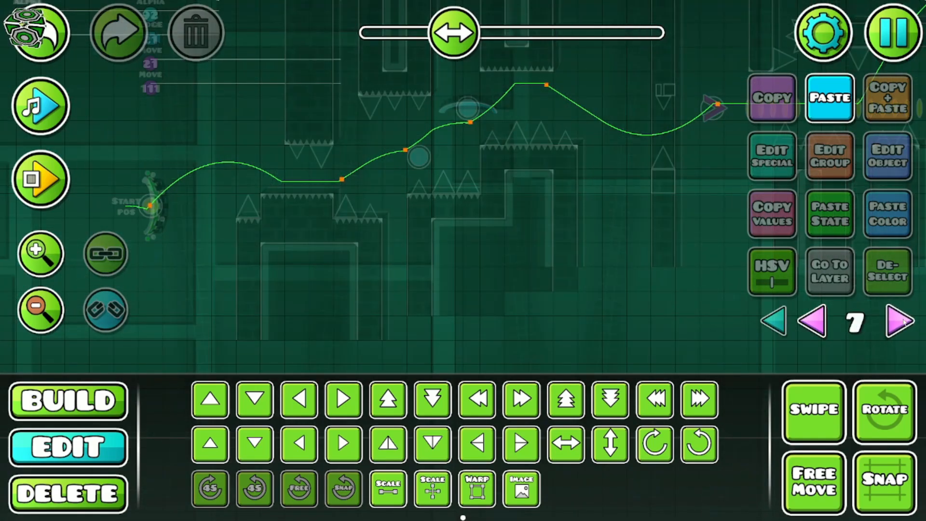
left_click(44, 256)
left_click(87, 403)
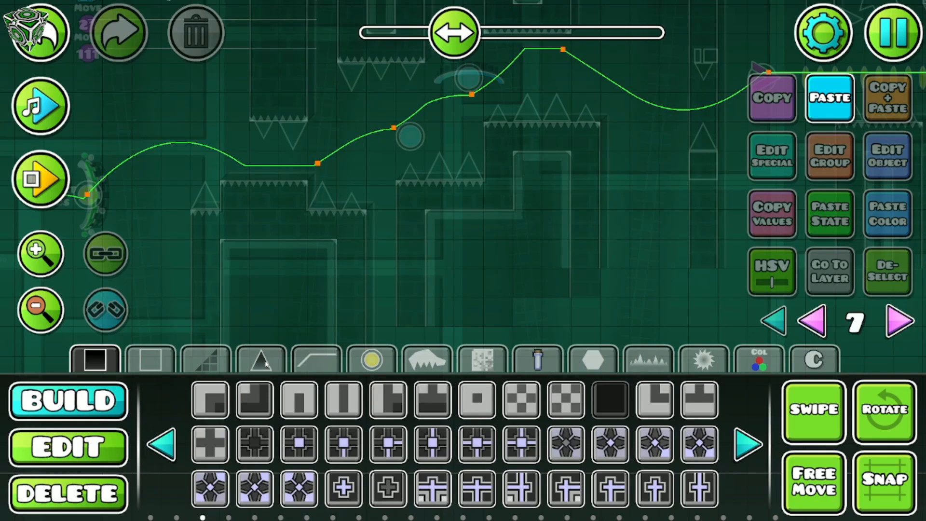
left_click(264, 361)
left_click_drag(448, 290, 420, 178)
left_click(432, 489)
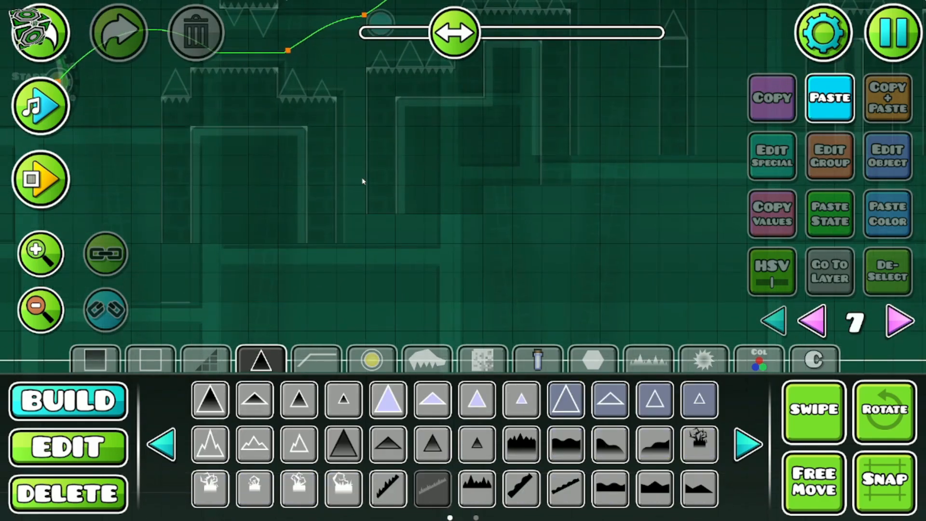
left_click(365, 140)
Step: Place a matching solid slope piece directly beneath the jagged grass slope
left_click(196, 357)
left_click(747, 443)
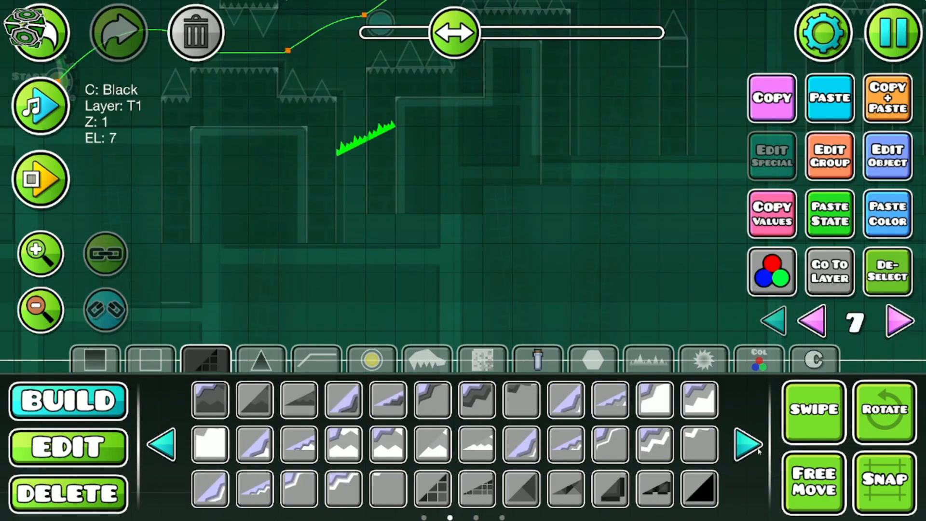
left_click(747, 443)
left_click(370, 212)
Step: Fill the area below the slope with plain solid blocks down to the neighbouring structure's base
left_click(99, 359)
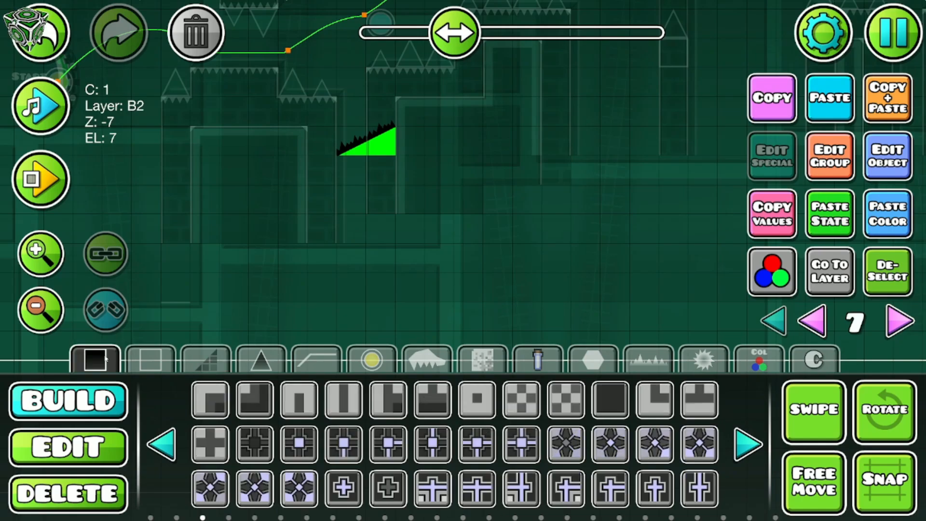
left_click(747, 446)
left_click(162, 443)
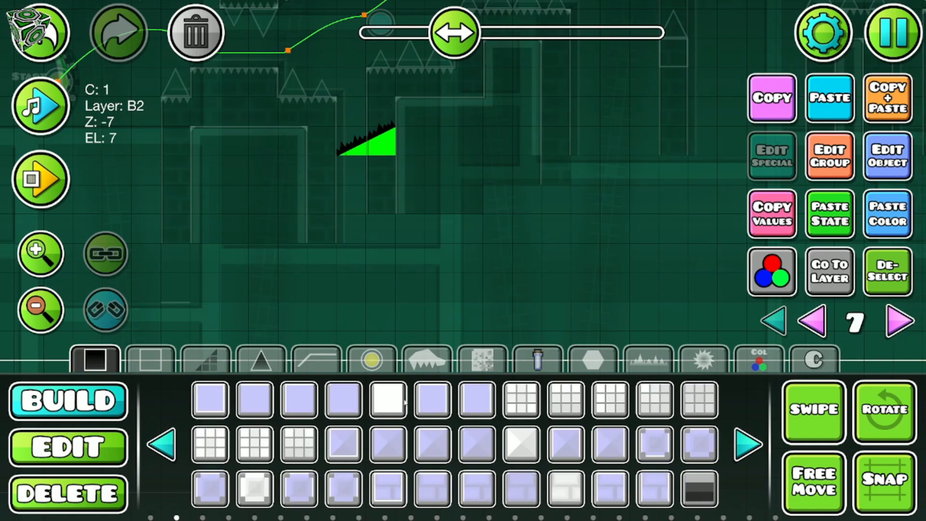
left_click(388, 399)
left_click(352, 198)
key("2")
Step: Set the colour of all six grass slope and fill pieces to channel 1
key("ctrl+a")
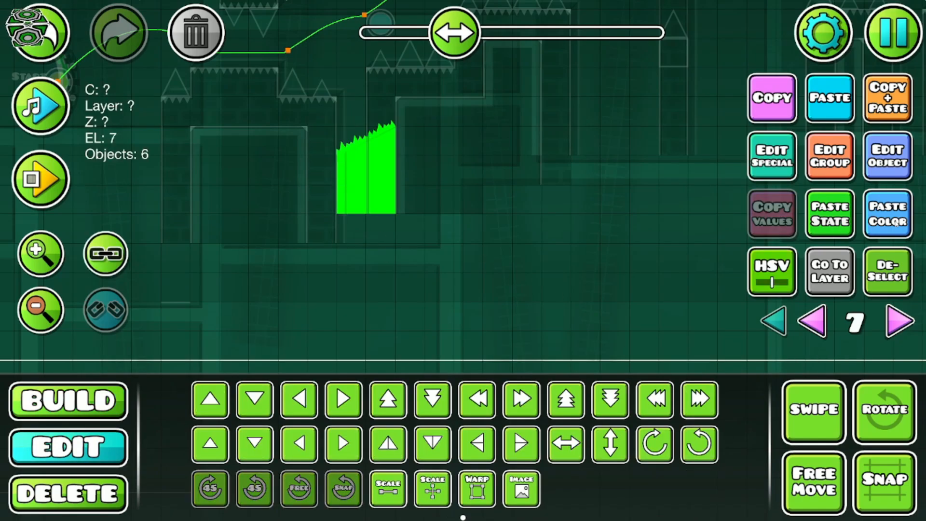
left_click(874, 150)
left_click(256, 283)
left_click(461, 438)
left_click(882, 276)
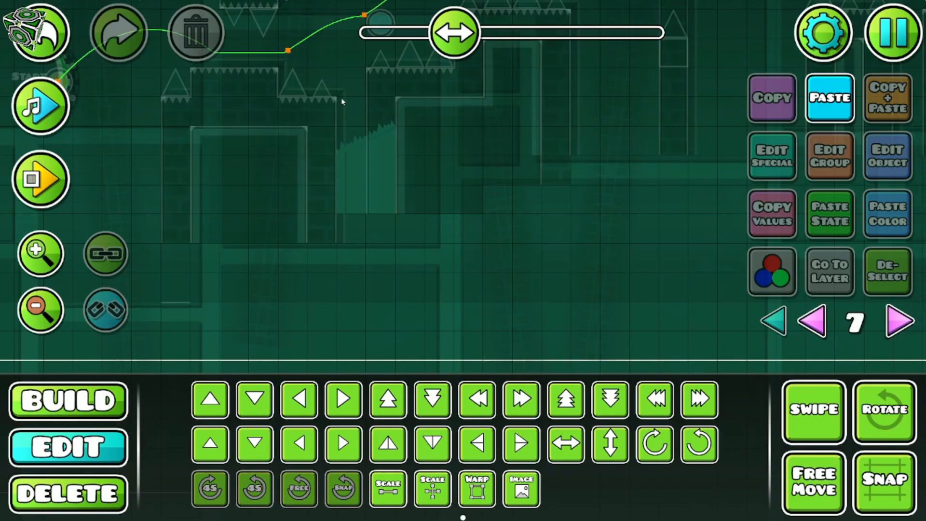
Step: Darken the grass slope and fill pieces by setting their HSV brightness to x0.20
left_click_drag(343, 99, 400, 217)
left_click(760, 279)
left_click_drag(255, 313, 167, 312)
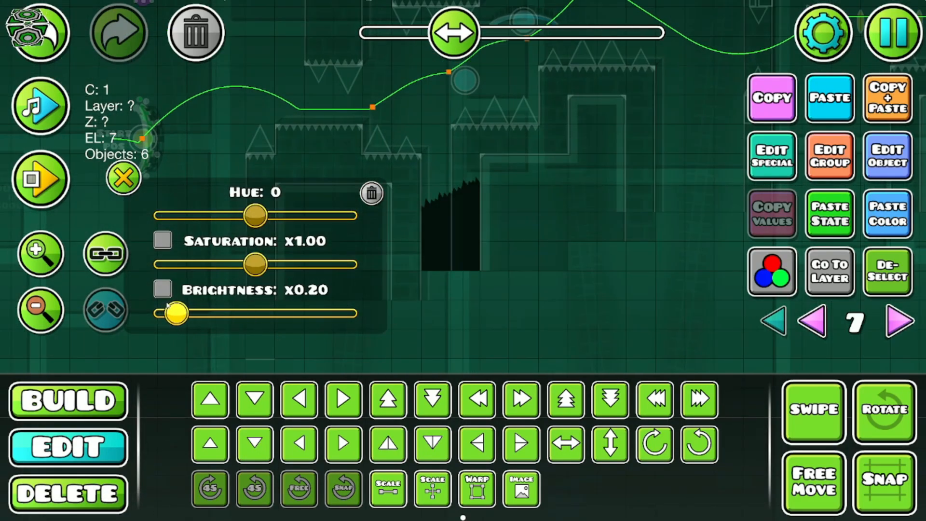
left_click(123, 177)
Step: Link the six grass slope and fill pieces together, set their Z layer to T1 and deselect them
left_click(105, 253)
left_click(829, 156)
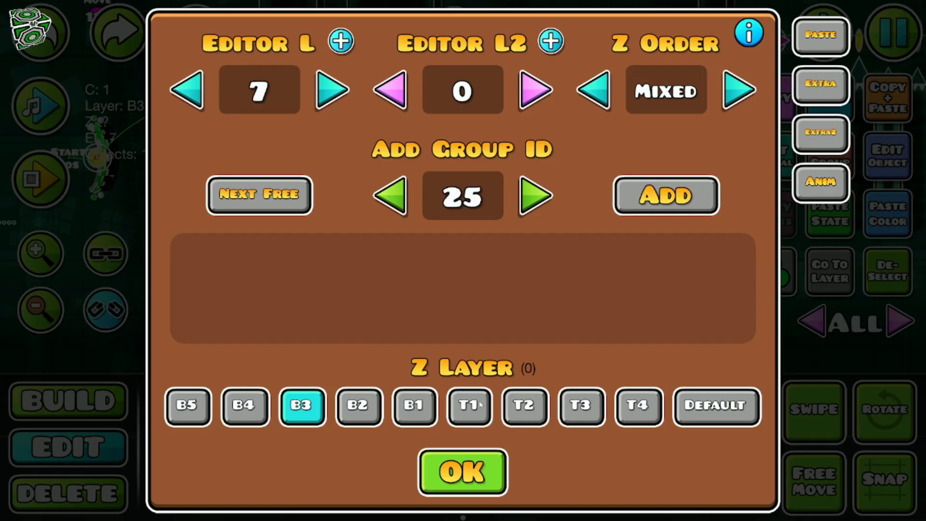
left_click(524, 405)
left_click(468, 405)
left_click(462, 471)
left_click(832, 281)
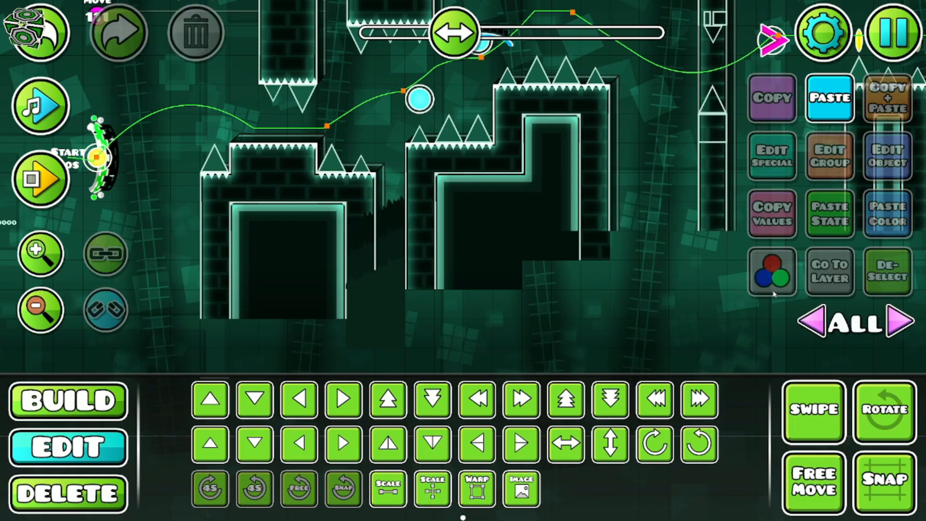
left_click(873, 277)
Step: Duplicate the shaded slope and fill column and place the copy to the right of the original on layer 7
left_click(393, 226)
left_click(395, 252)
key("d")
key("d")
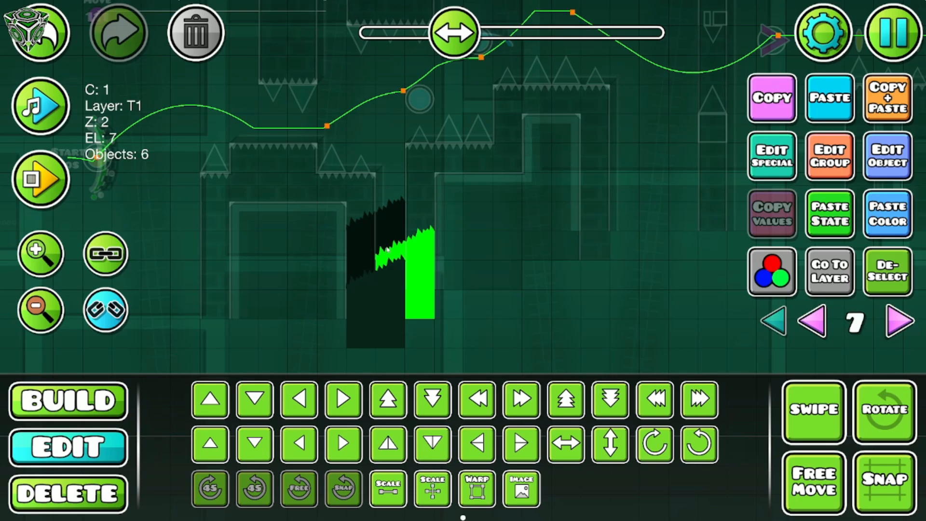
left_click(393, 295)
key("d")
key("d")
left_click(395, 253)
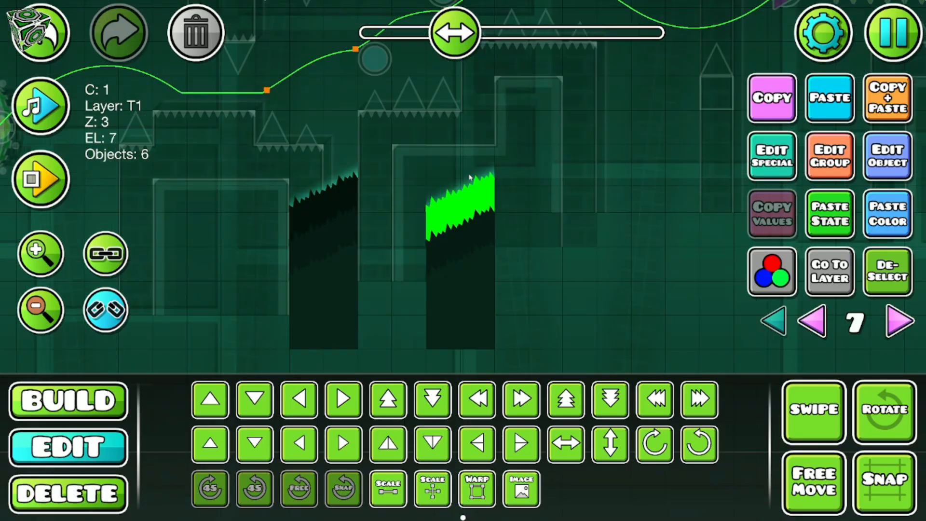
Step: Delete the two sloped glow pieces along the top of the copied column
left_click(470, 176)
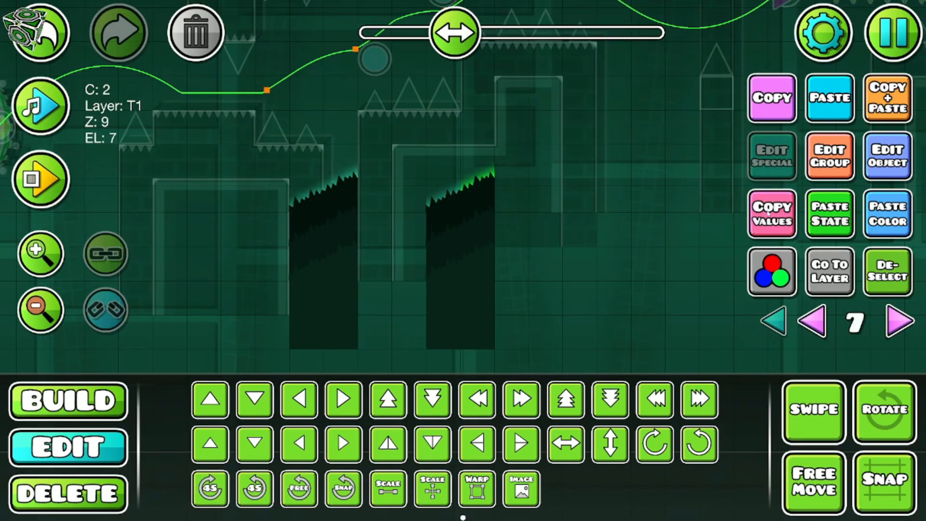
left_click(450, 187, "shift")
left_click(43, 36)
left_click(444, 187, "shift")
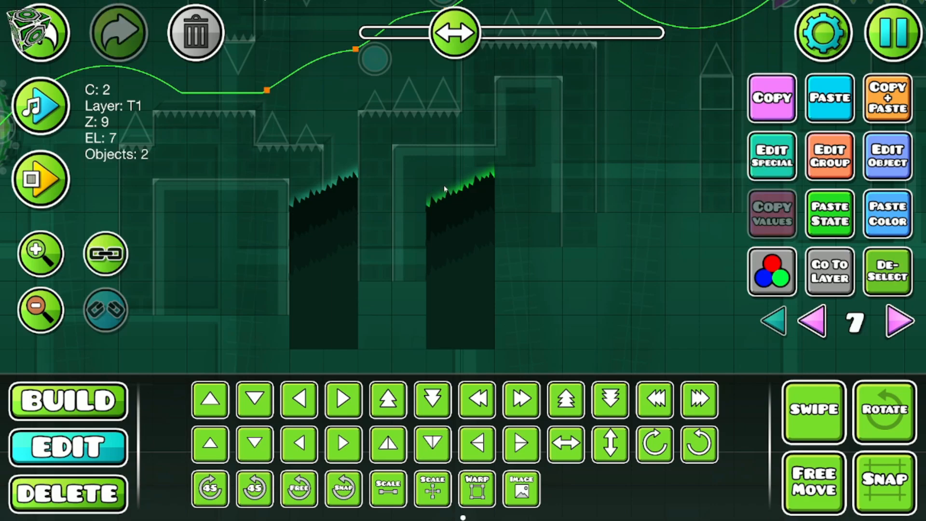
left_click(200, 41)
Step: Place a flat gradient glow piece beside the upper end of the grass slope for the level ground section
key("1")
left_click(410, 167)
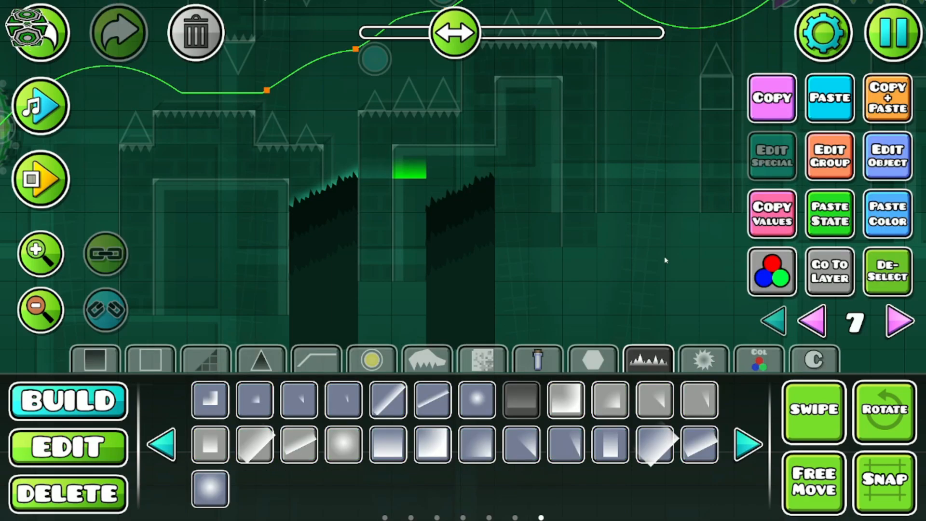
left_click(68, 448)
left_click(376, 176, "shift")
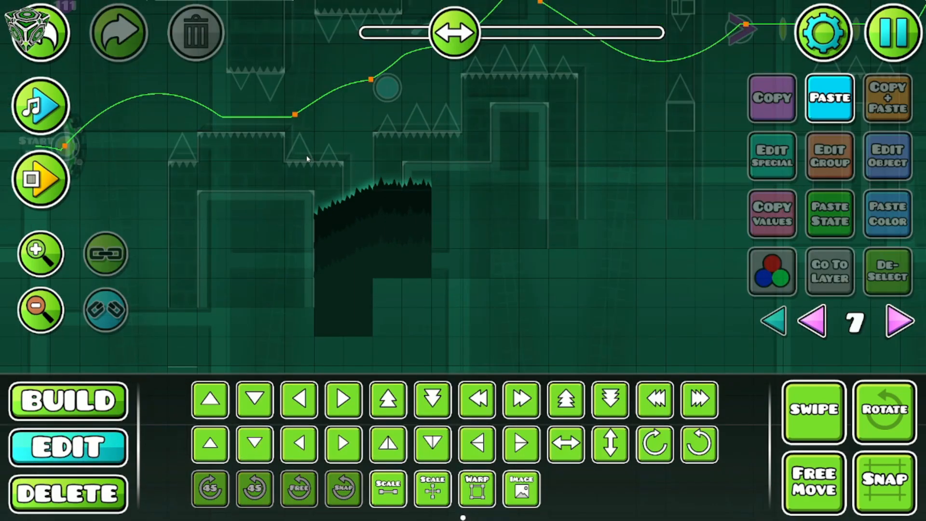
Step: Select the whole sloped and flat ground segment and move it left and down toward the section's start
left_click_drag(274, 157, 488, 346)
key("a")
key("a")
left_click_drag(449, 306, 632, 276)
key("s")
key("a")
key("a")
key("a")
key("a")
key("a")
key("a")
key("a")
key("s")
key("s")
Step: Duplicate the ground segment three times, offsetting each copy right and up to build a continuous rising hill
key("ctrl+d")
left_click(709, 406)
key("w")
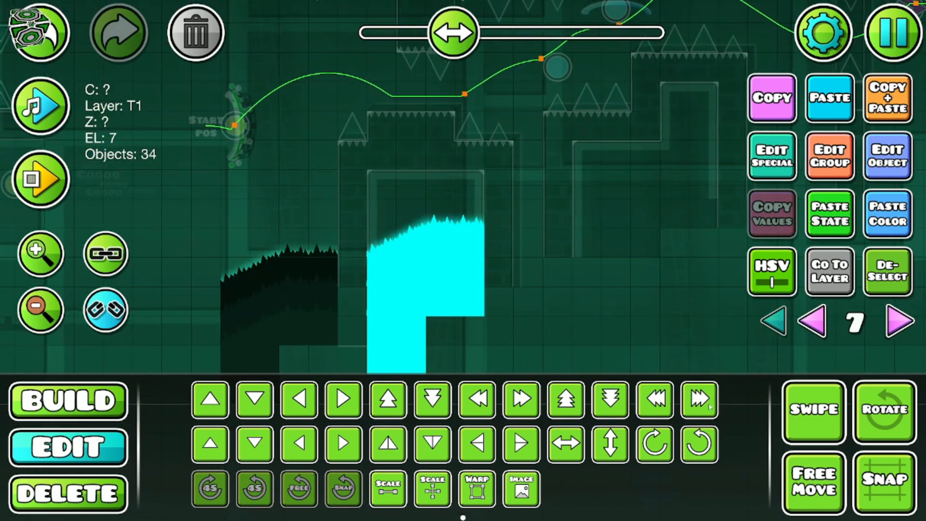
key("a")
key("ctrl+d")
left_click(709, 407)
key("a")
key("w")
left_click_drag(672, 325, 476, 328)
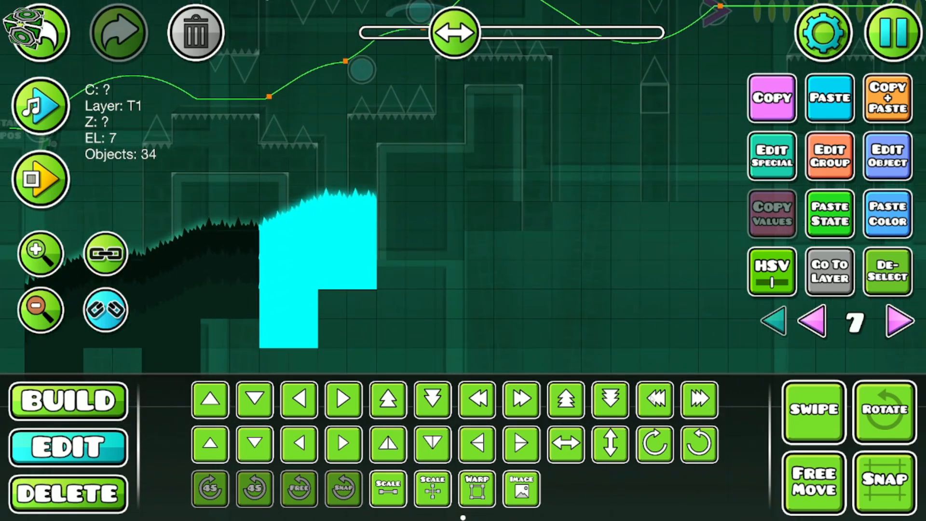
key("ctrl+d")
left_click(695, 400)
key("a")
key("w")
Step: Duplicate the segment again, flip it horizontally and align it against the hill's crest as a downward slope
key("ctrl+d")
key("d")
key("d")
key("d")
key("d")
key("alt+q")
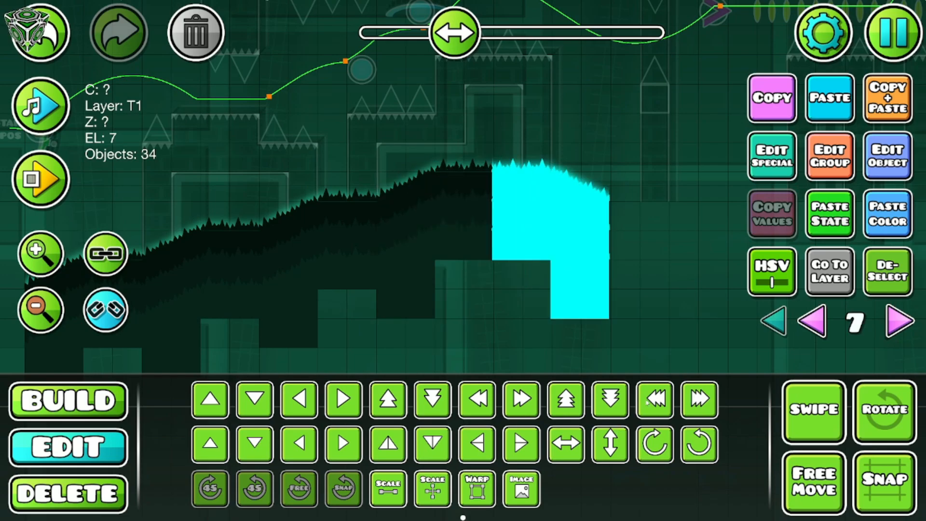
left_click(821, 478)
left_click_drag(580, 292, 582, 291)
Step: Duplicate the flipped ground segment and shift the copy right to continue the descending side of the hill
key("ctrl+d")
left_click(824, 478)
key("d")
key("d")
key("d")
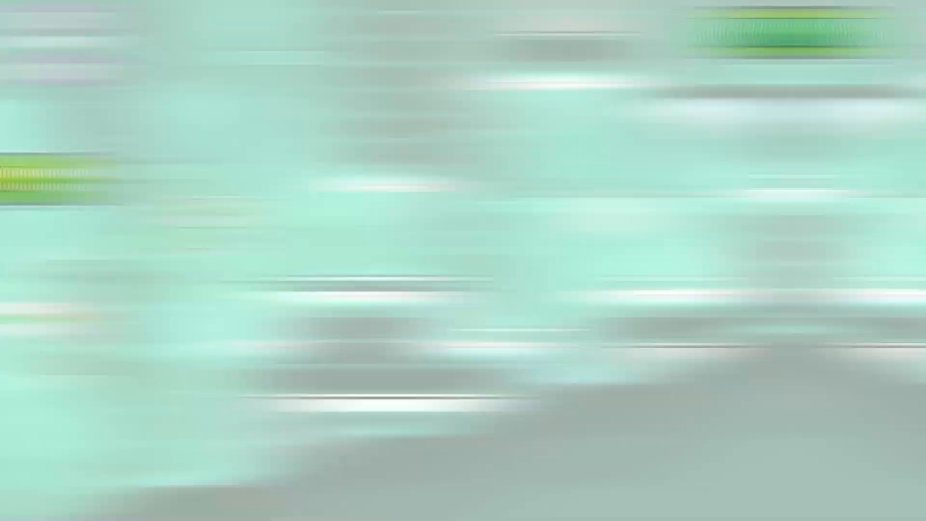
Step: Playtest the section with the new grassy hill
key("space")
key("space")
key("space")
key("space")
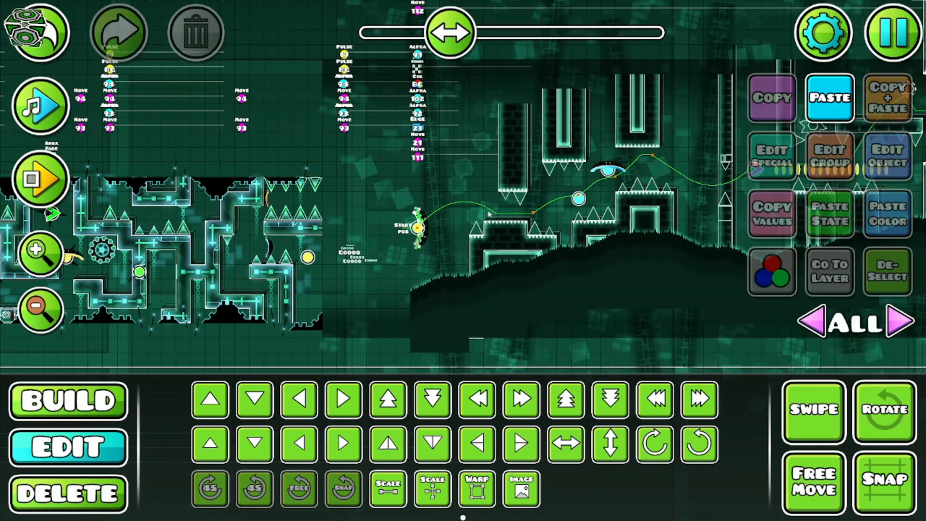
Step: Raise the HSV hue of the 72 channel 2 objects on editor layer 11 above zero
left_click_drag(488, 214, 223, 243)
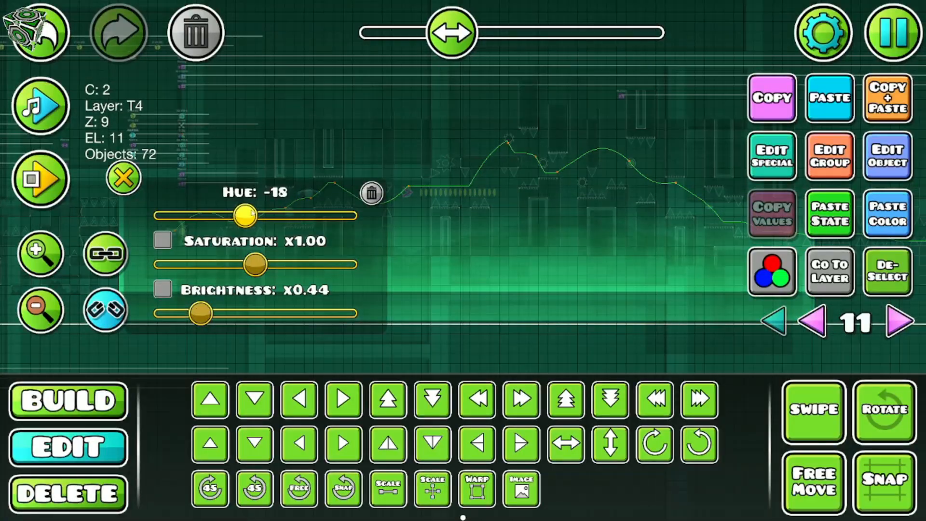
left_click_drag(244, 215, 277, 223)
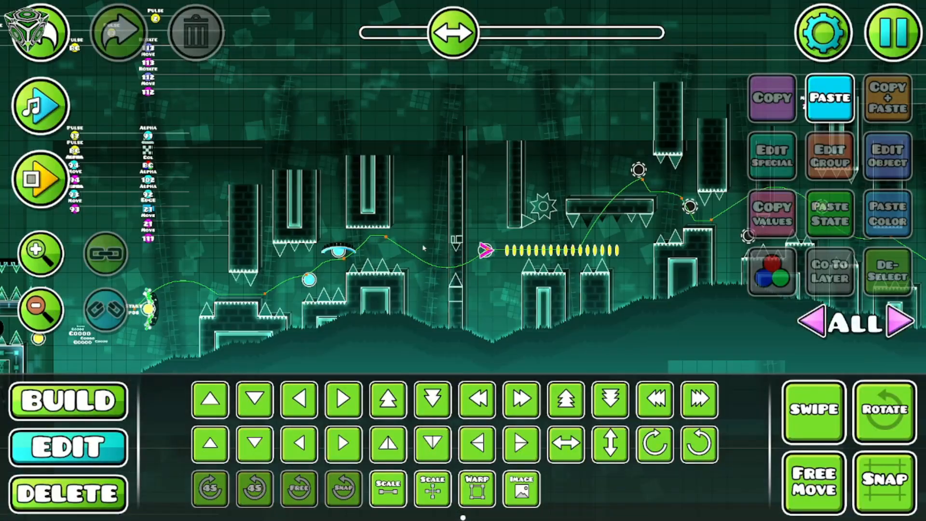
left_click_drag(641, 245, 339, 261)
Step: Place a Pulse trigger above the section's start and configure a FFFAFA colour pulse on the Obj channel with a 0.50 hold
left_click_drag(417, 116, 443, 74)
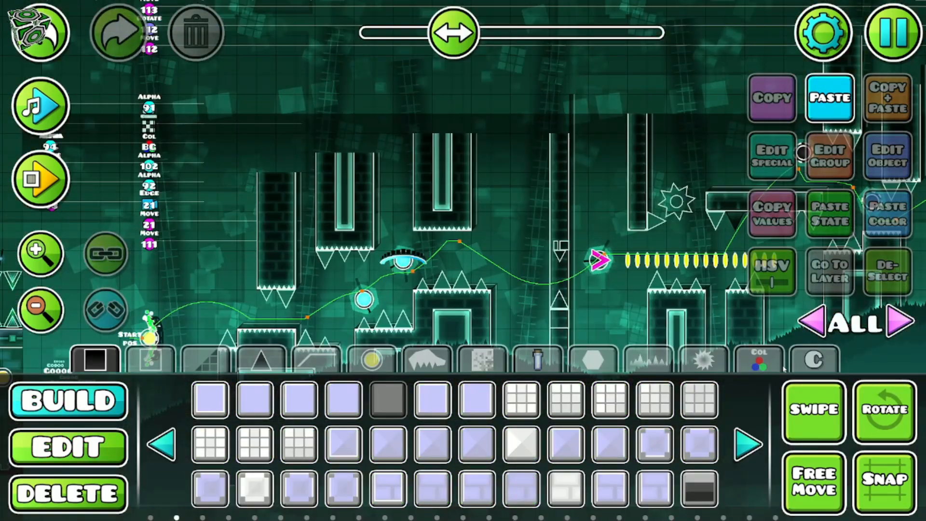
left_click(759, 360)
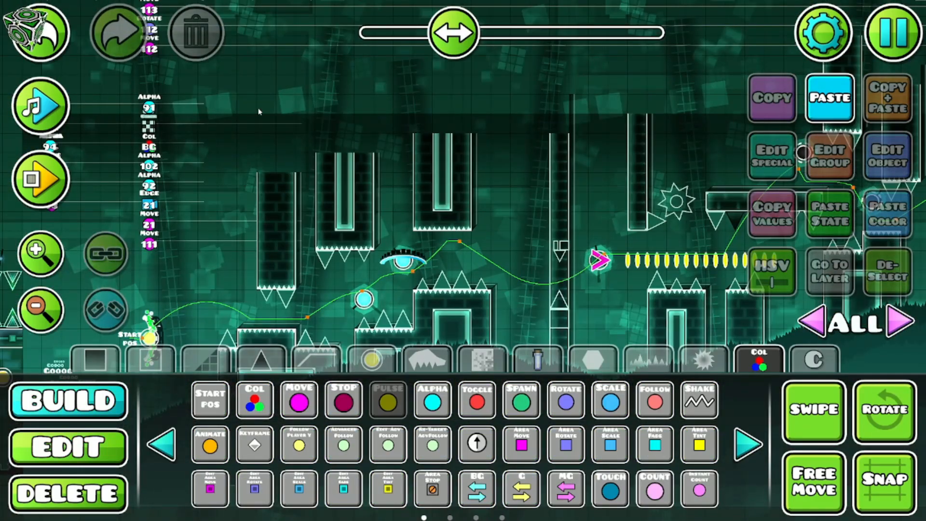
scroll(260, 112, "up", 4)
left_click_drag(260, 111, 277, 95)
left_click(277, 89)
key("2")
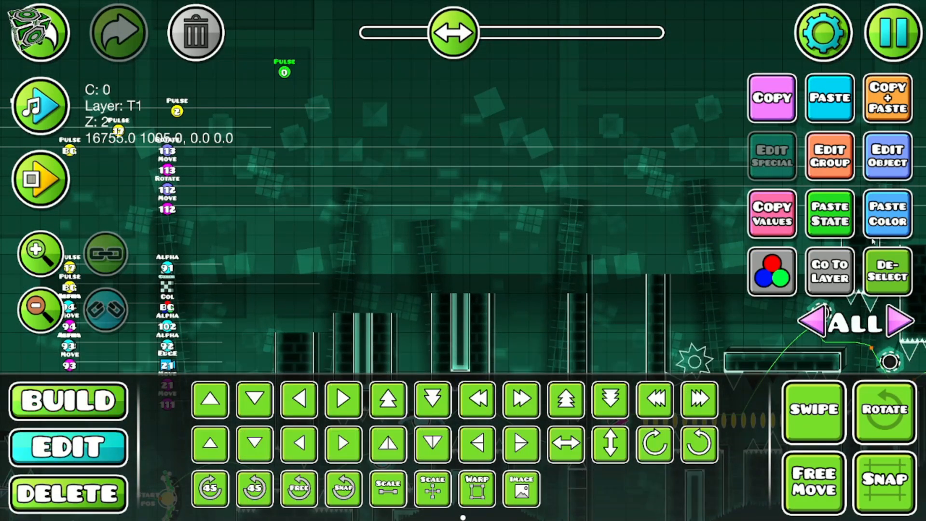
left_click(877, 165)
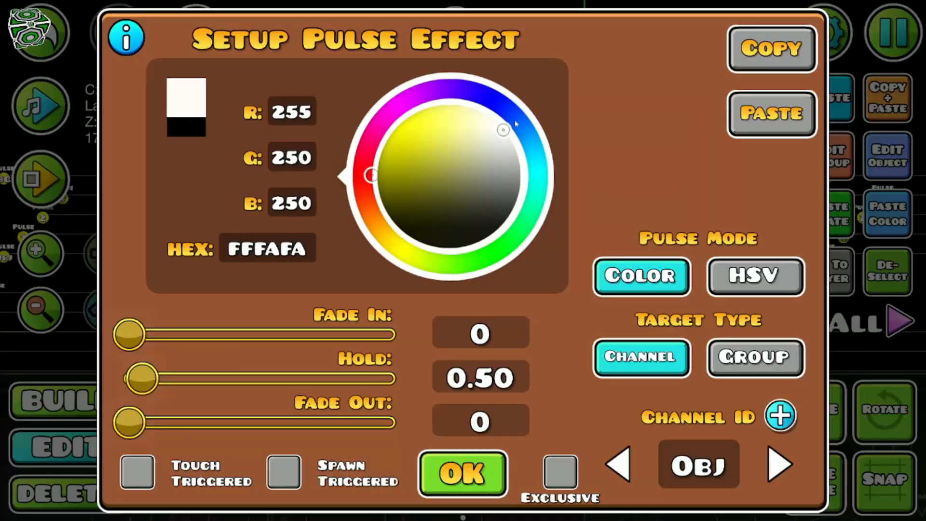
left_click(451, 212)
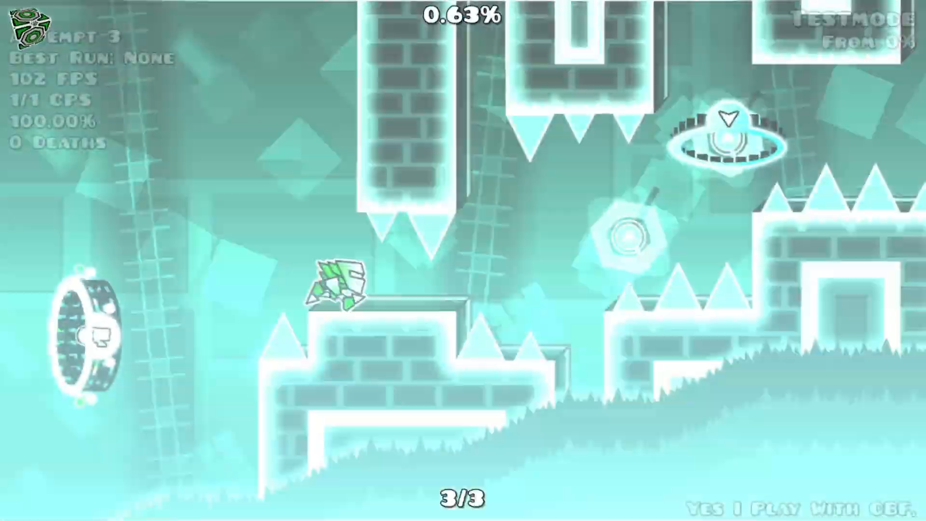
Step: Playtest the level from the start to check the colour pulses, and return to the editor
key("space")
key("space")
key("space")
key("space")
key("space")
key("space")
key("space")
key("space")
key("space")
key("space")
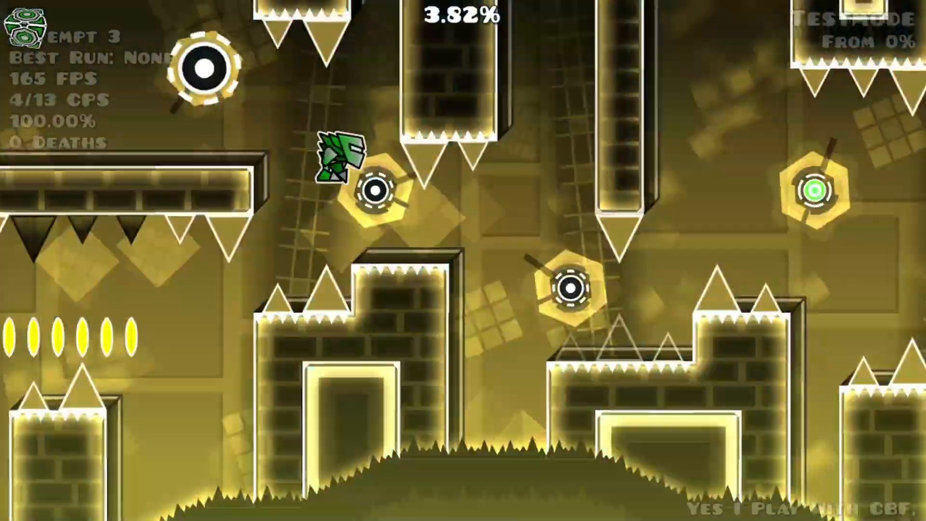
key("Escape")
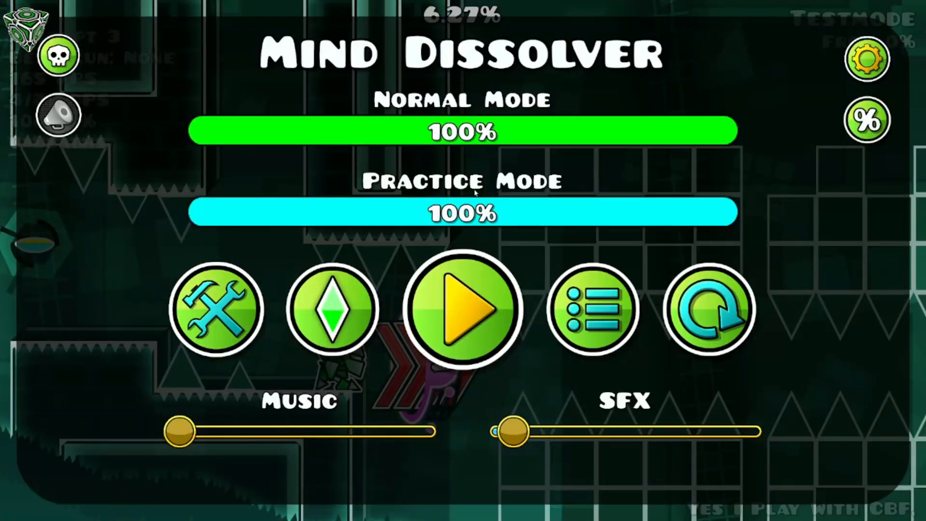
left_click(214, 309)
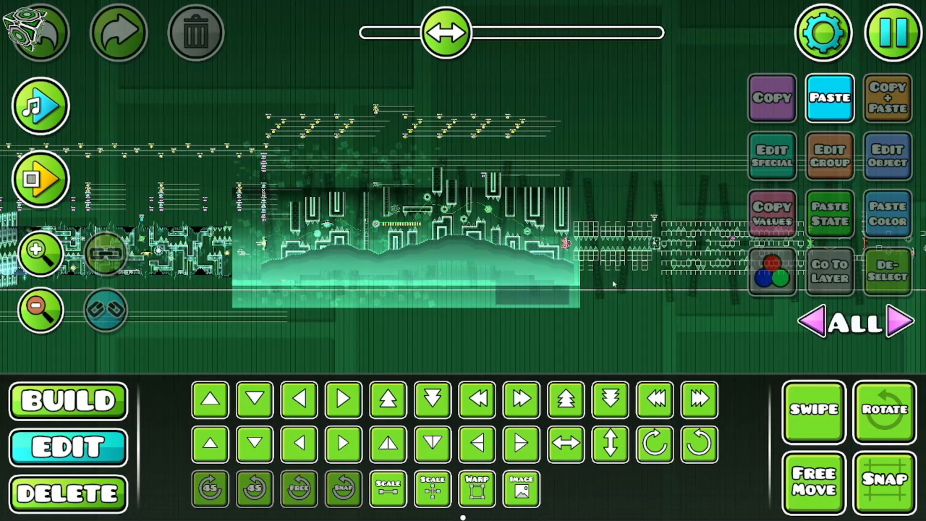
Step: Examine the undecorated block layout after the hill section and compare it with the decorated sections before it
scroll(615, 284, "up", 1)
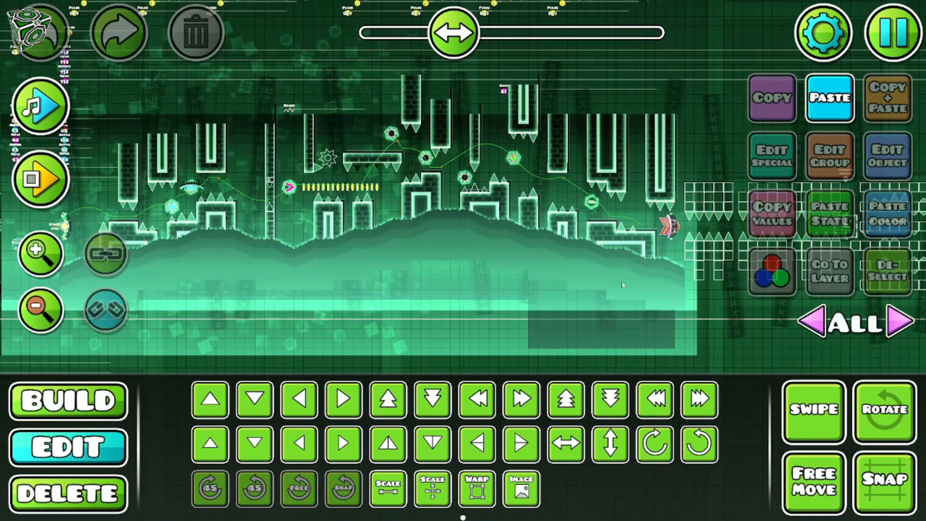
left_click_drag(615, 284, 262, 274)
left_click_drag(663, 227, 364, 233)
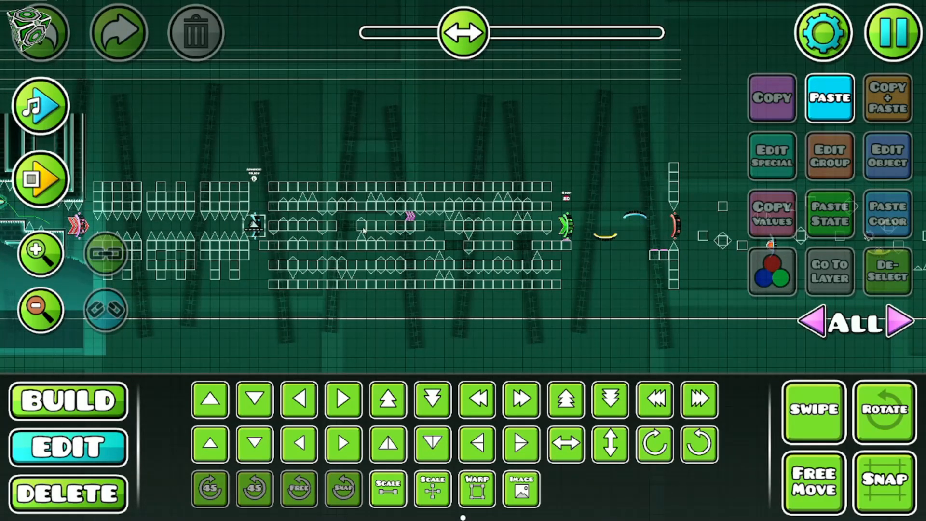
left_click_drag(489, 263, 427, 275)
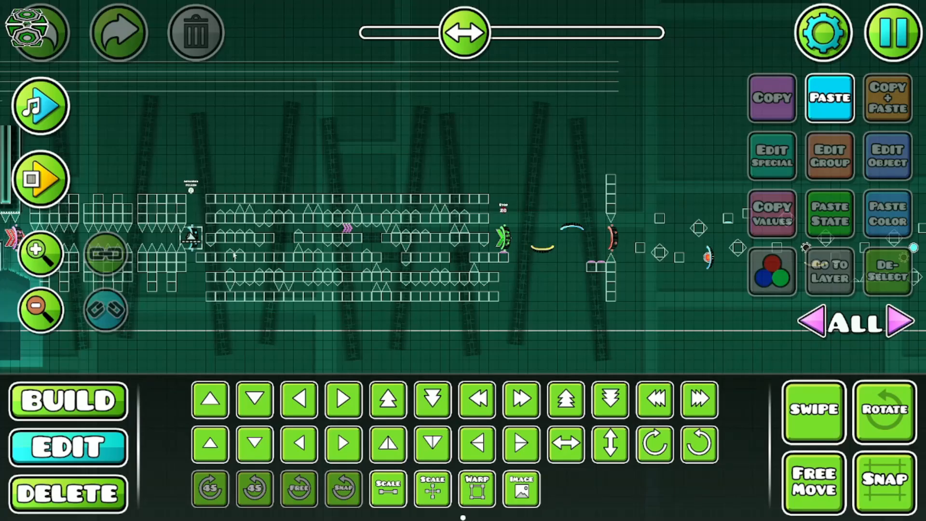
left_click_drag(234, 255, 759, 241)
left_click_drag(304, 289, 378, 277)
left_click_drag(524, 250, 203, 264)
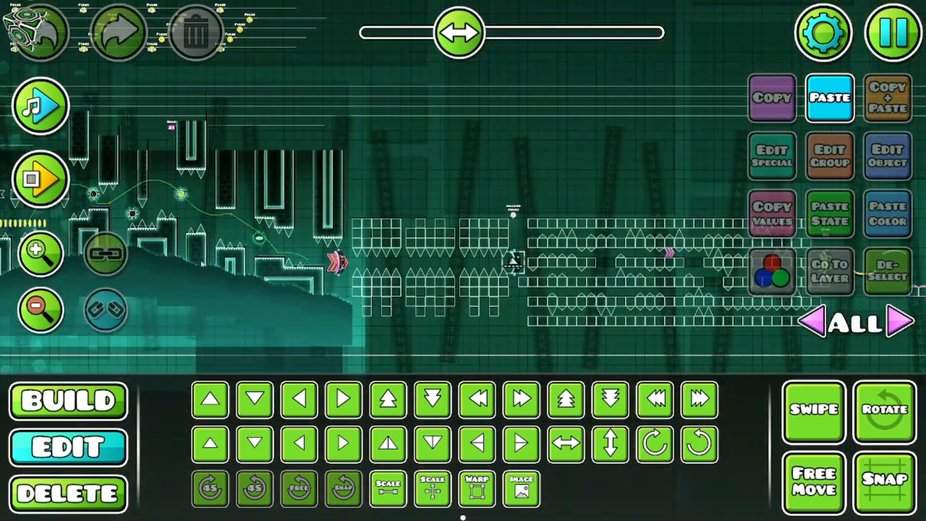
left_click_drag(417, 264, 293, 204)
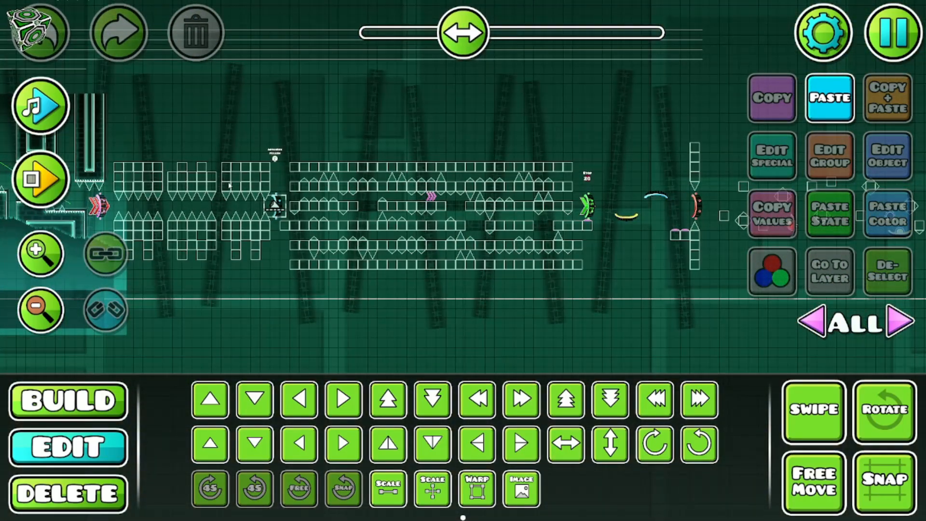
left_click_drag(229, 185, 662, 213)
left_click_drag(196, 227, 419, 238)
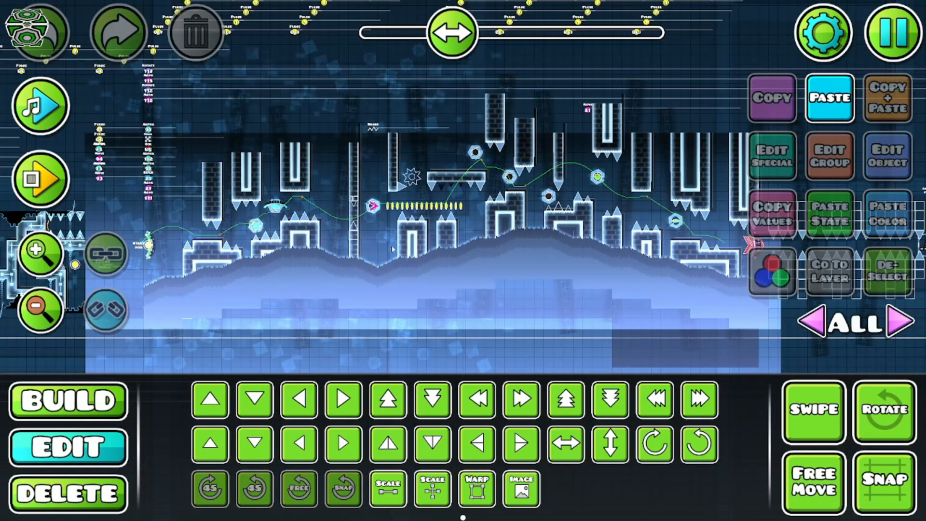
left_click_drag(212, 253, 605, 231)
left_click_drag(345, 221, 475, 233)
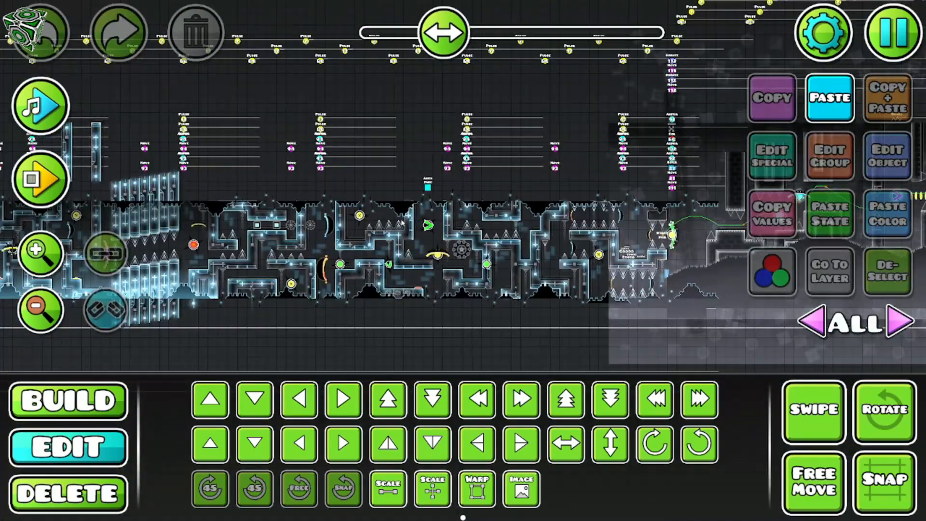
left_click_drag(613, 226, 198, 229)
left_click_drag(641, 241, 87, 217)
left_click_drag(563, 257, 331, 280)
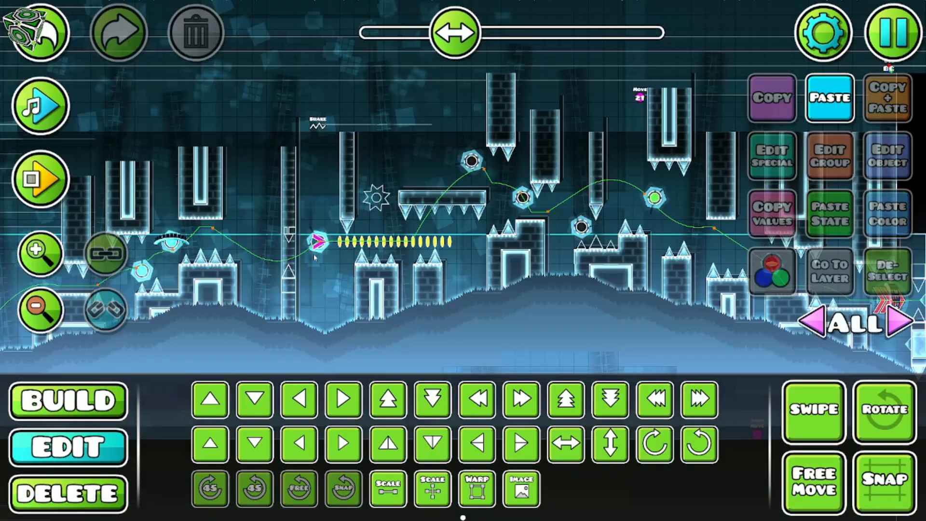
Step: Review the pulsing hill section and the decorated spiked block rows leading up to the final stretch
left_click_drag(456, 239, 292, 272)
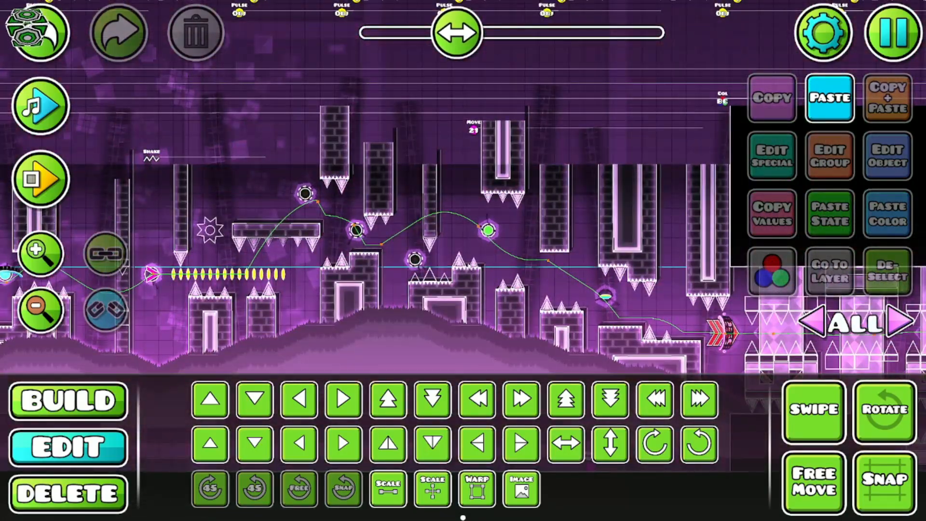
left_click_drag(438, 251, 148, 151)
left_click_drag(422, 204, 617, 205)
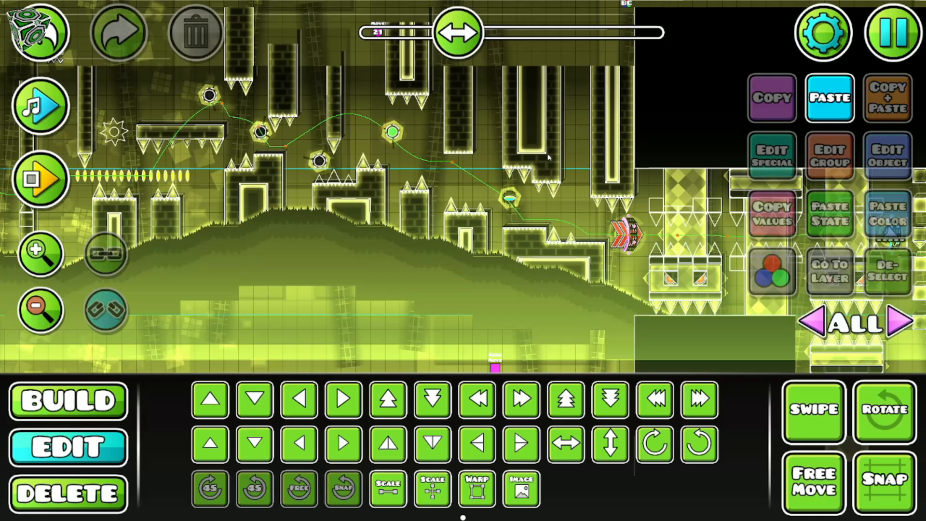
left_click_drag(548, 157, 455, 157)
scroll(555, 154, "down", 1)
left_click_drag(651, 151, 293, 122)
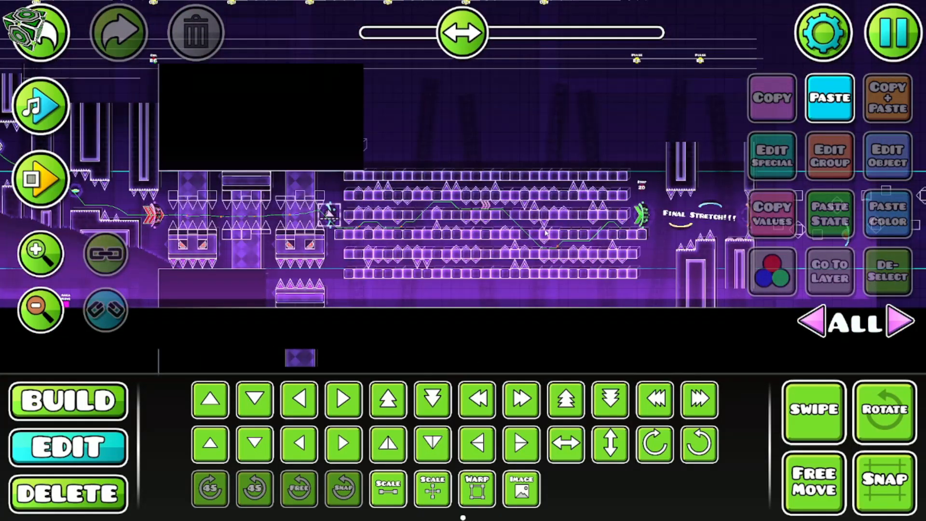
left_click_drag(479, 212, 425, 218)
scroll(423, 222, "up", 1)
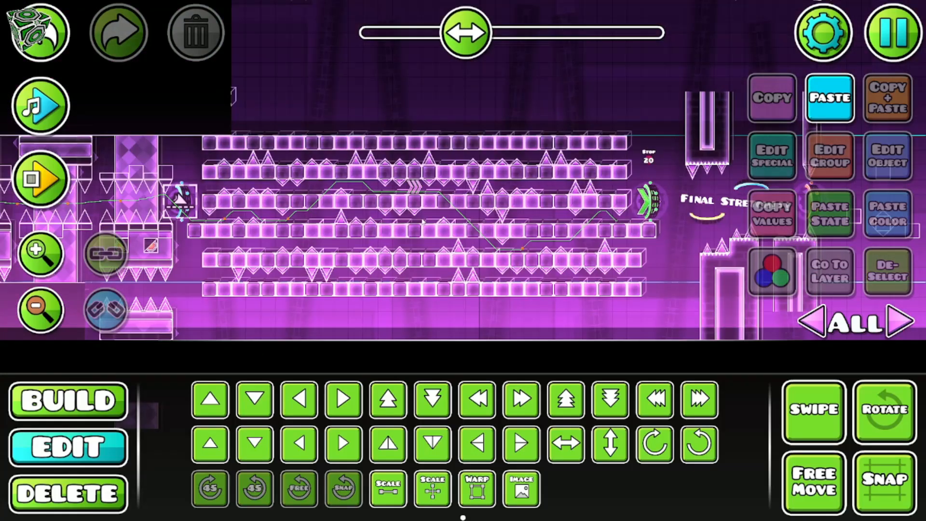
Step: Playtest the level from the hill section's start position through the spiked block rows to the final stretch, and return to the editor
left_click_drag(269, 243, 530, 251)
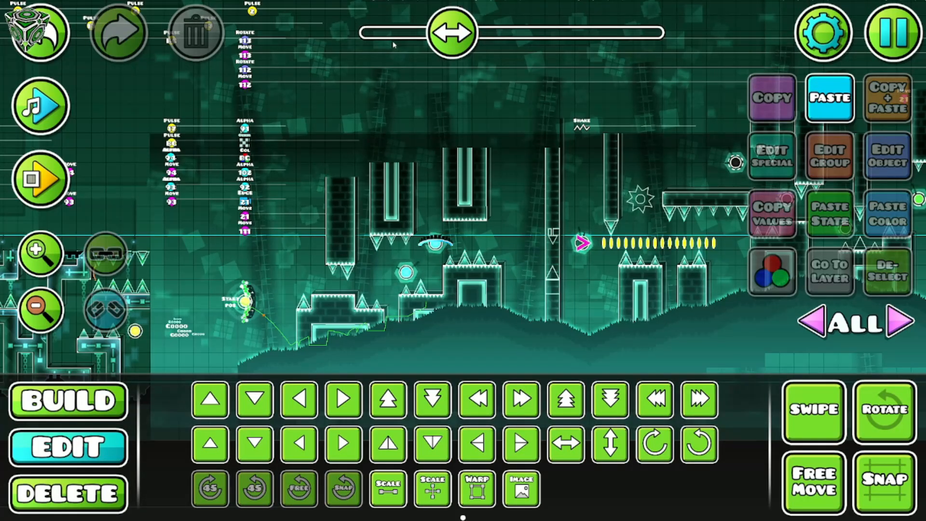
key("Return")
left_click(393, 45)
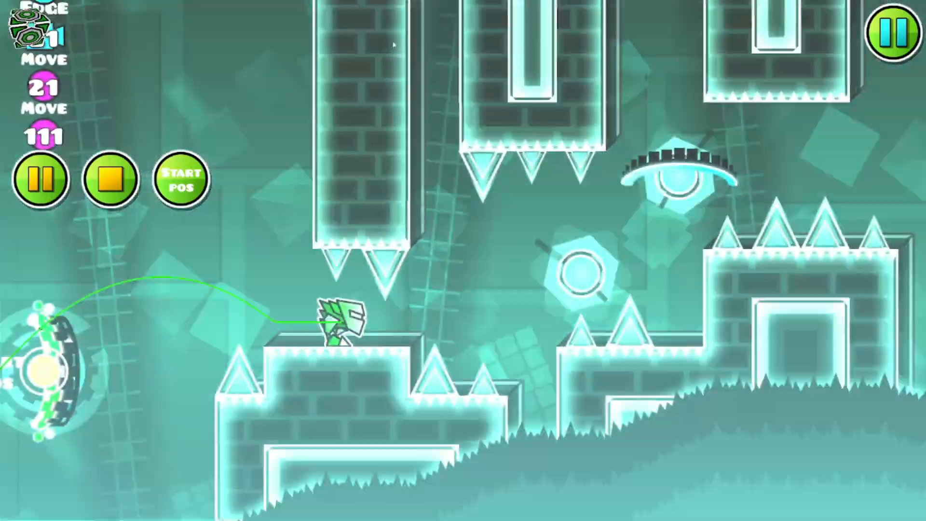
left_click(393, 44)
left_click(393, 45)
left_click(393, 45)
left_click(393, 45)
left_click(393, 45)
left_click(393, 45)
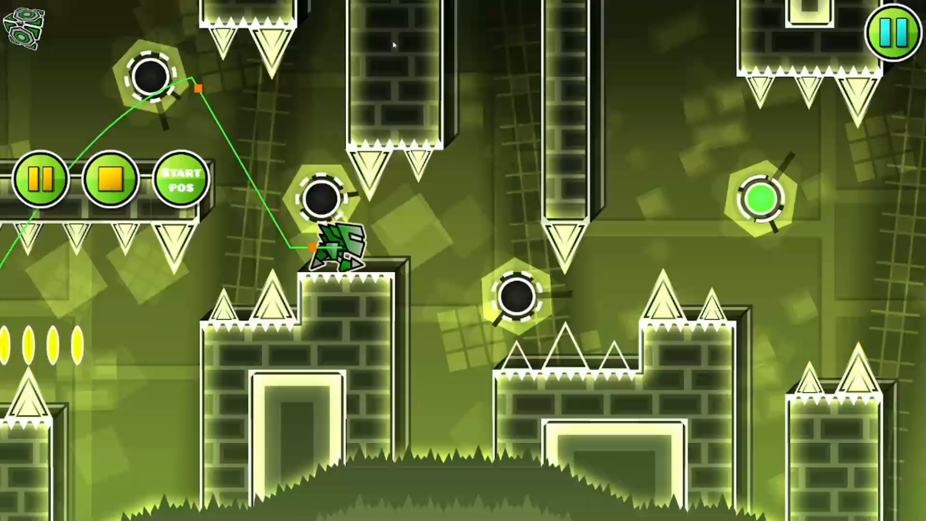
left_click(393, 45)
left_click(393, 45)
left_click(393, 45)
left_click(393, 45)
left_click(392, 44)
left_click(393, 45)
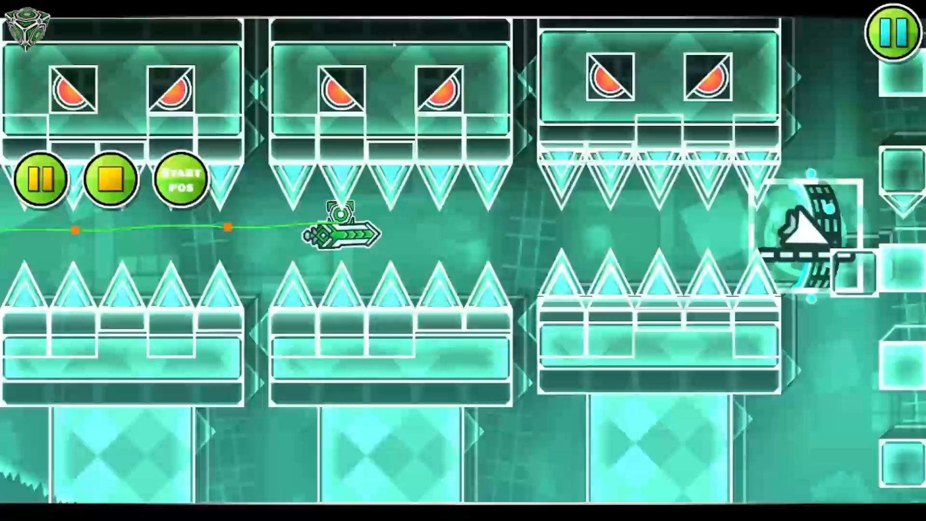
left_click(393, 45)
left_click(393, 45)
left_click(393, 45)
left_click(393, 45)
left_click(393, 45)
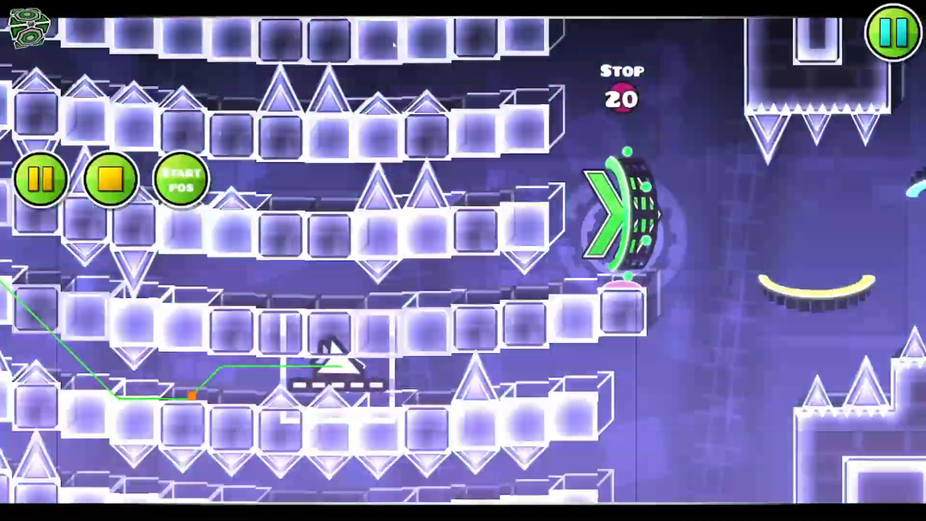
left_click(393, 45)
key("Return")
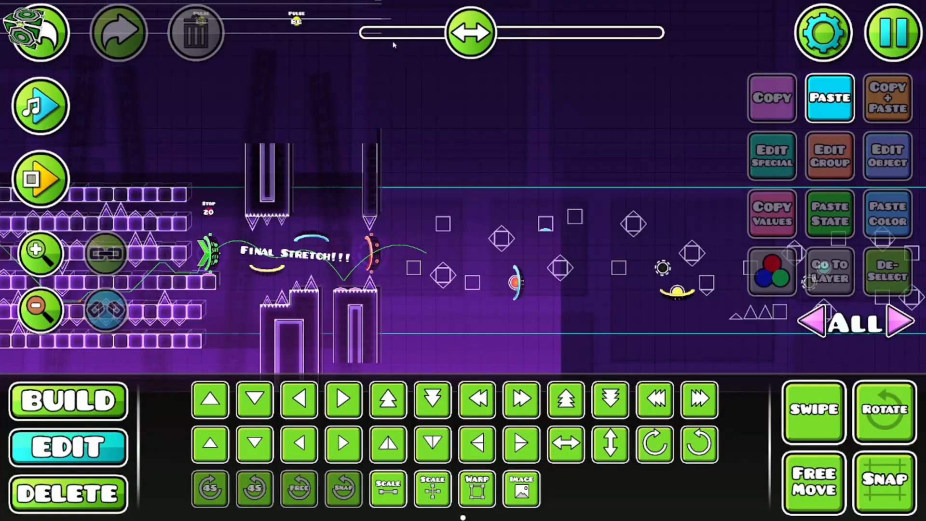
Step: Examine the undecorated block and diamond layout after the "Final Stretch!!!" text and compare it with the decorated sections before it
left_click_drag(338, 191, 541, 161)
left_click_drag(195, 234, 466, 228)
scroll(465, 228, "down", 2)
left_click_drag(217, 215, 359, 248)
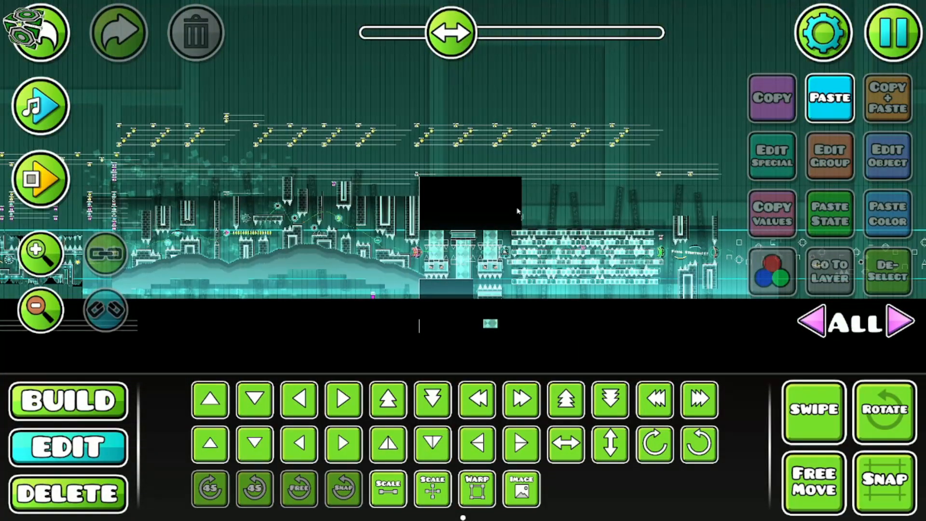
left_click_drag(569, 275, 270, 257)
scroll(289, 216, "up", 4)
left_click_drag(289, 217, 550, 255)
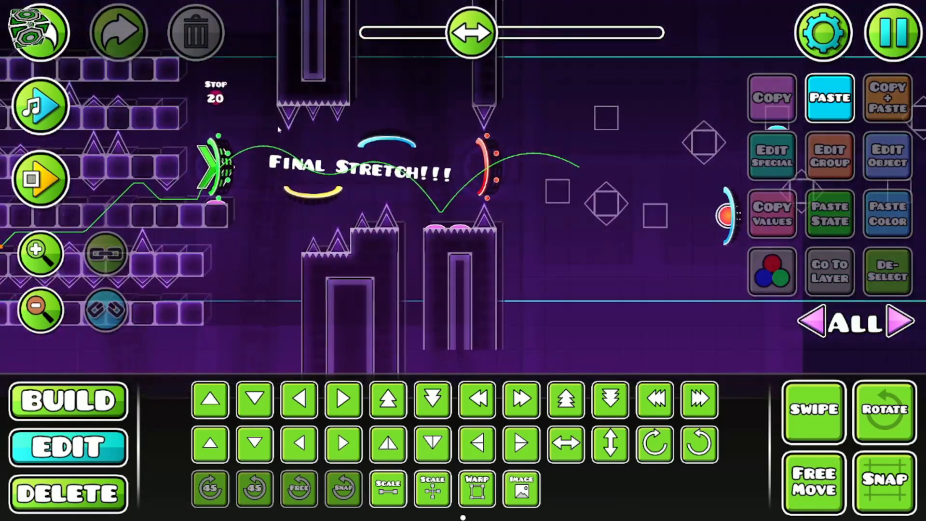
scroll(470, 236, "down", 4)
left_click_drag(610, 265, 249, 244)
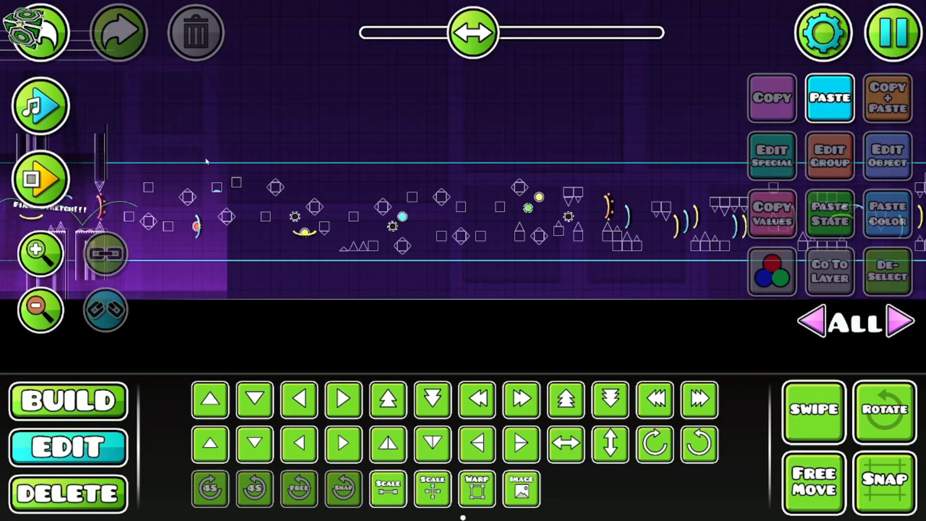
scroll(207, 161, "down", 4)
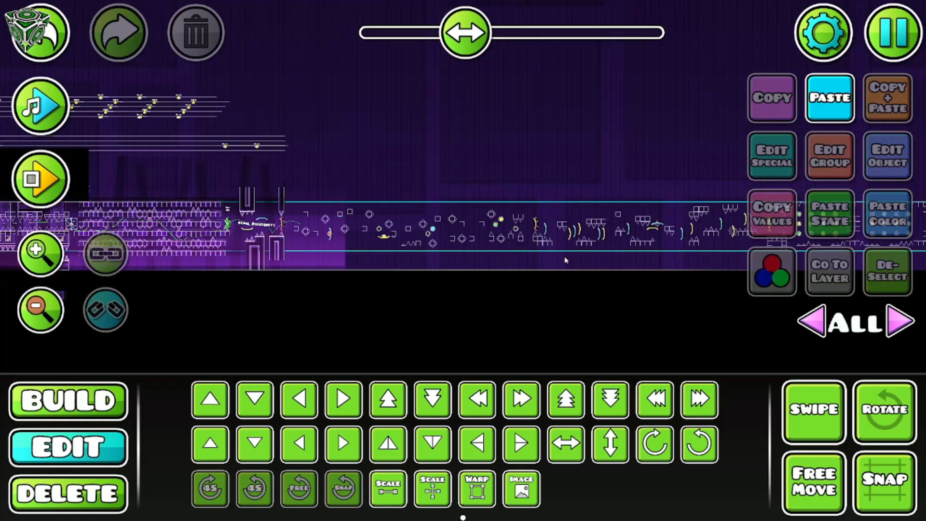
left_click_drag(564, 261, 675, 268)
scroll(419, 246, "up", 3)
scroll(419, 246, "up", 2)
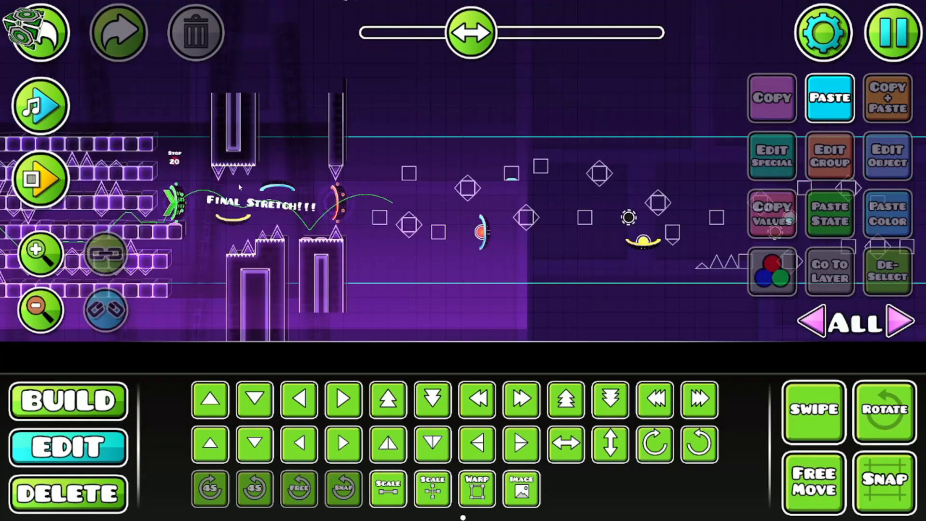
scroll(330, 222, "down", 5)
left_click_drag(469, 233, 338, 227)
left_click_drag(522, 251, 318, 232)
left_click_drag(211, 174, 438, 191)
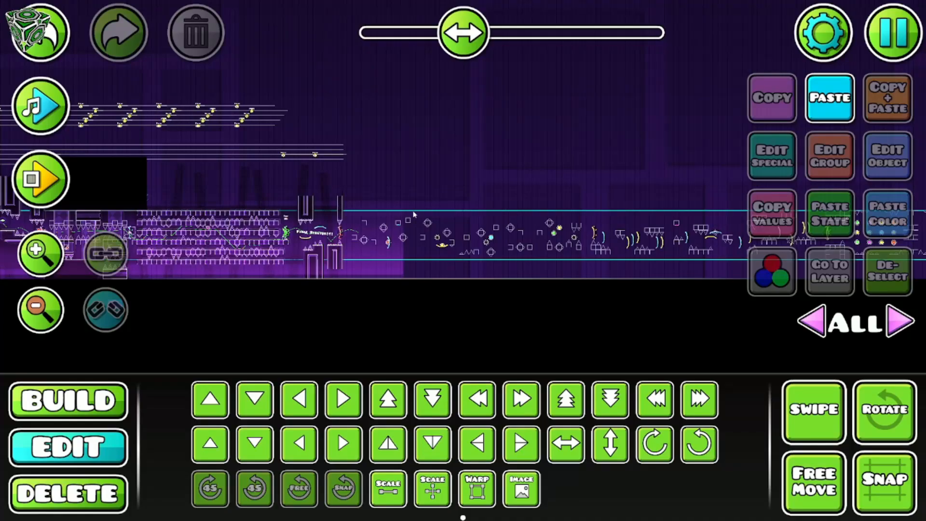
scroll(413, 215, "up", 4)
scroll(403, 227, "down", 2)
left_click_drag(403, 227, 356, 243)
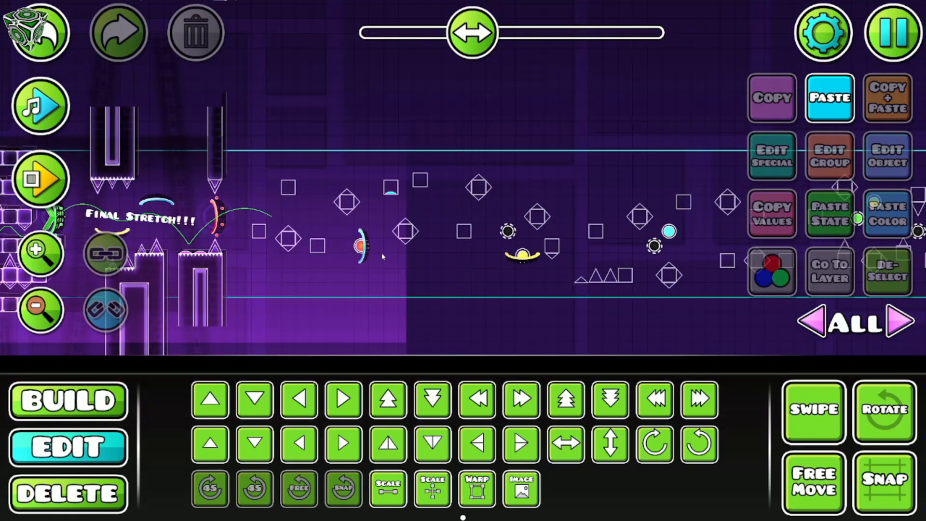
left_click_drag(383, 257, 379, 282)
left_click_drag(390, 227, 258, 274)
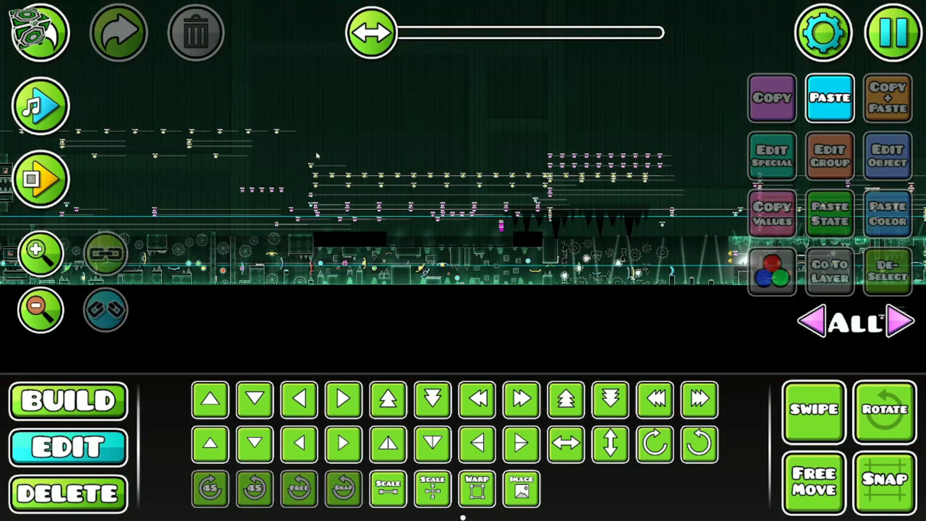
Step: Paste the copied earlier section above the final stretch and delete its large spike silhouettes on editor layer 3
left_click_drag(539, 325, 579, 319)
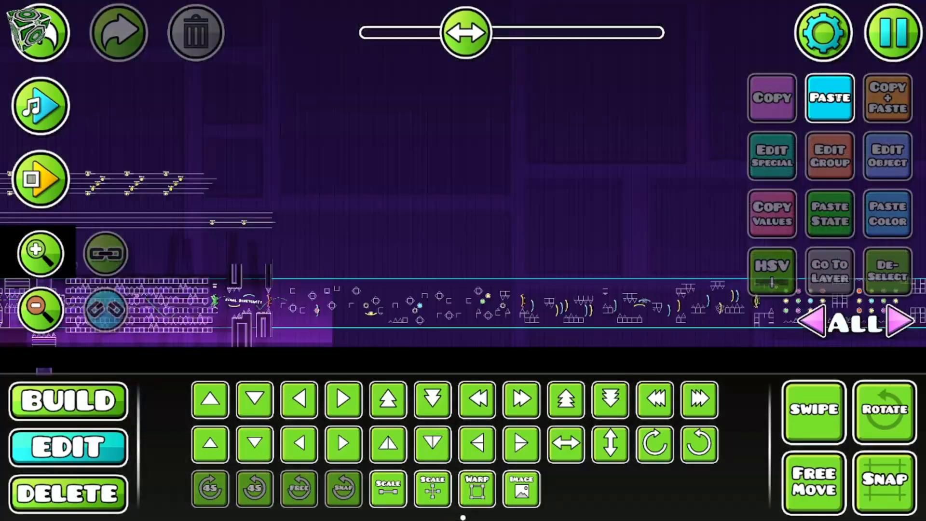
left_click(829, 97)
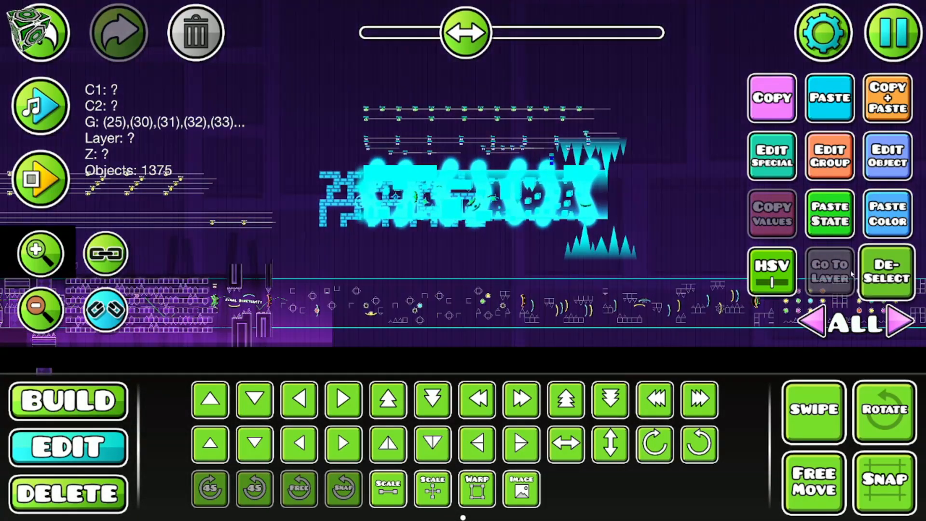
left_click(612, 224)
left_click(832, 277)
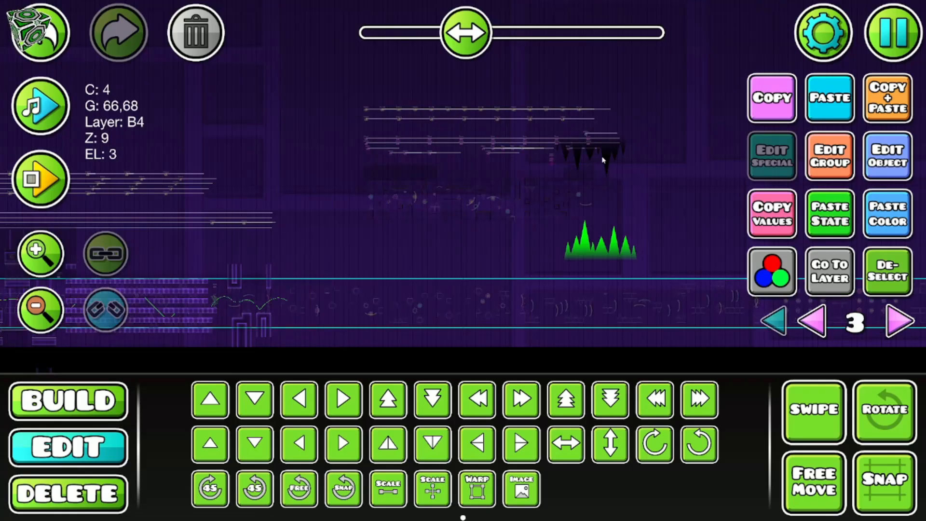
left_click(605, 162, "shift")
key("Delete")
left_click(781, 316)
Step: Delete the rows of Move triggers on editor layer 6 and clear the remaining triggers above the pasted section
scroll(486, 174, "up", 1)
left_click_drag(395, 101, 381, 220)
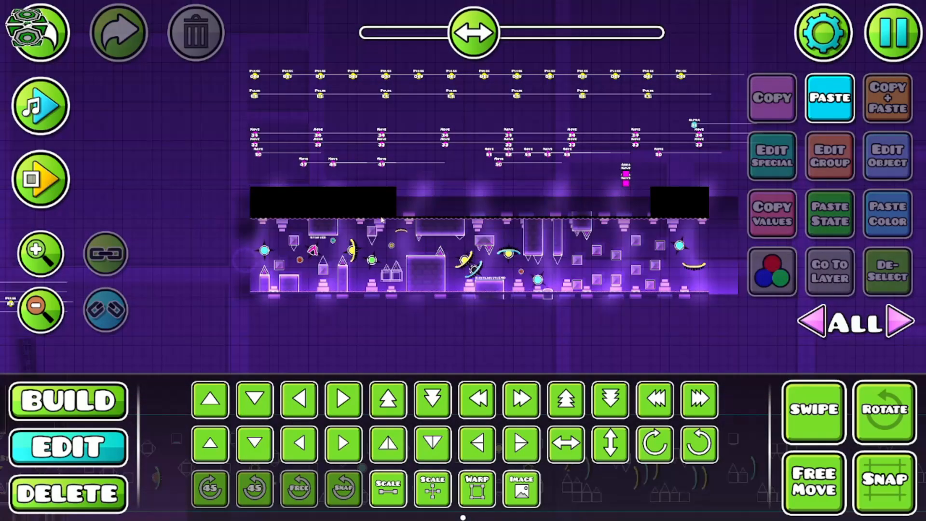
left_click(254, 132)
key("j")
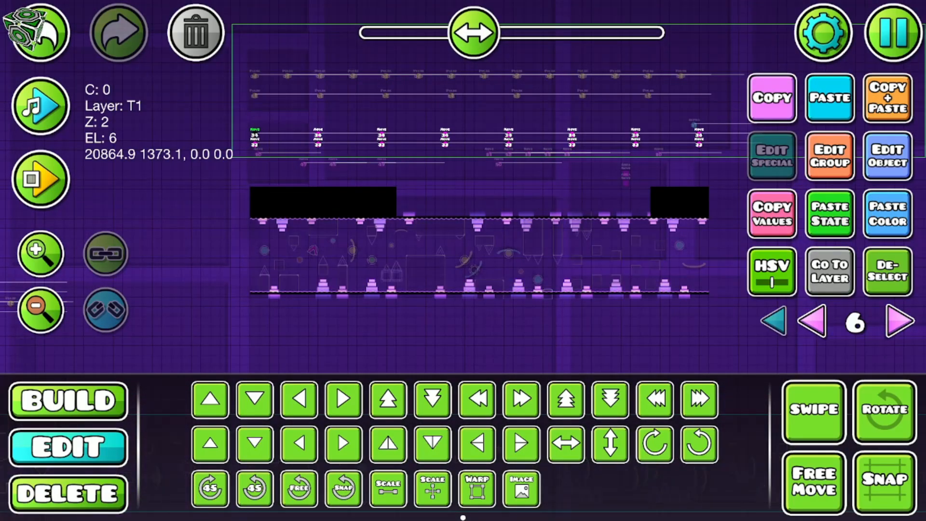
left_click_drag(925, 157, 925, 157)
left_click(190, 46)
left_click(779, 318)
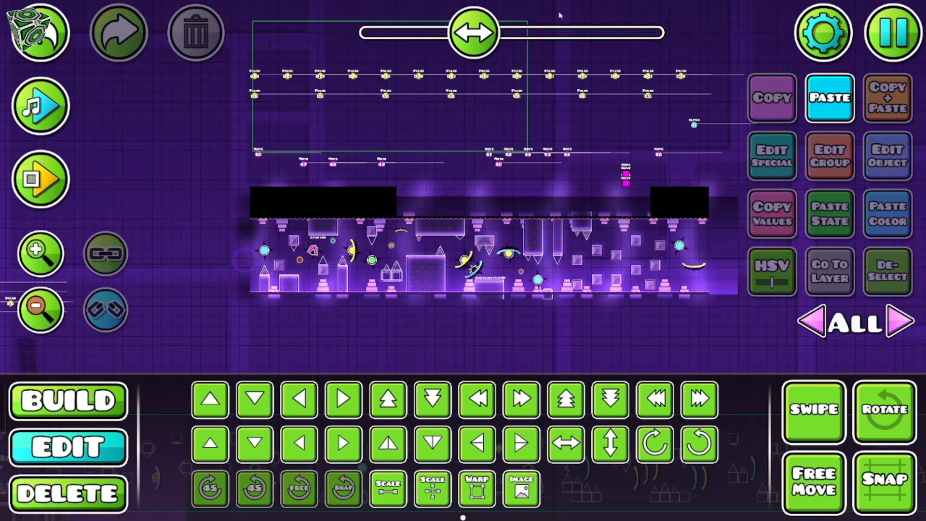
scroll(380, 326, "up", 1)
left_click_drag(403, 320, 510, 10)
Step: Take the black border blocks with their stepped pillars from the pasted section to frame the final stretch lane
left_click_drag(339, 217, 397, 374)
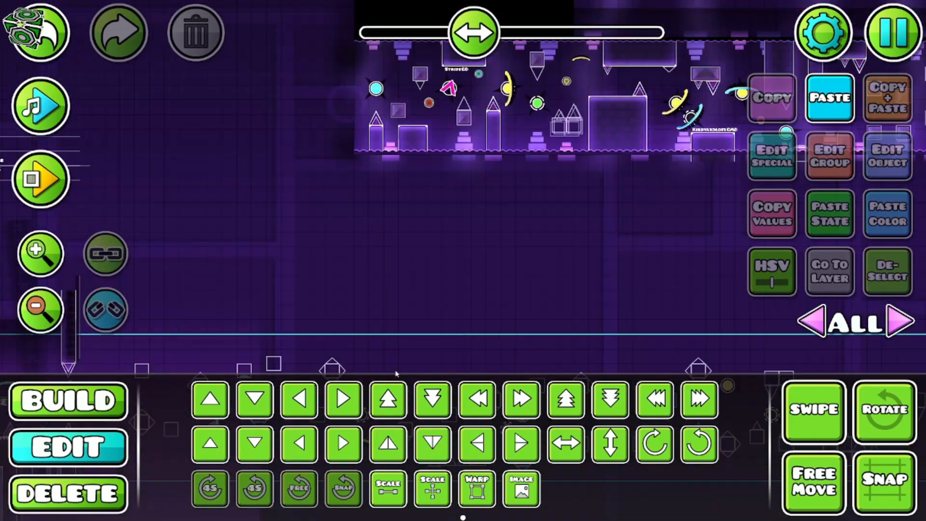
left_click_drag(511, 243, 352, 328)
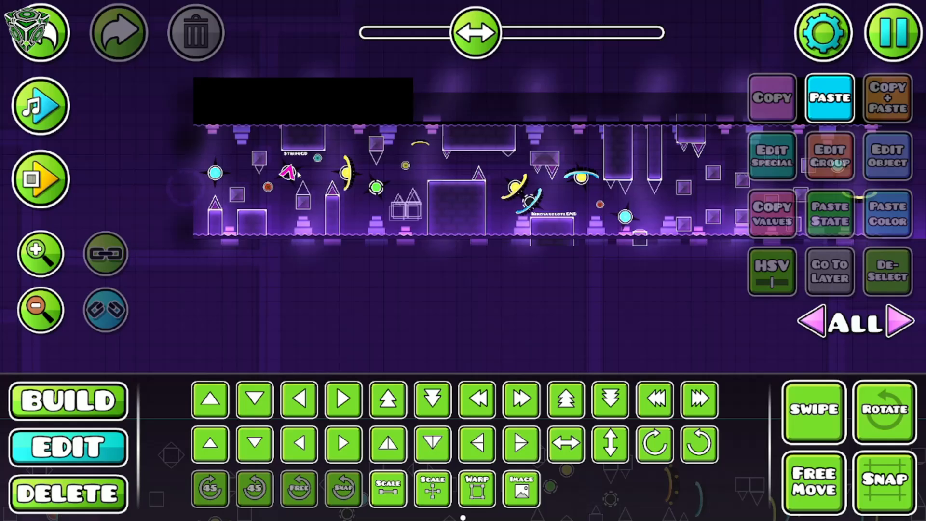
left_click(348, 100)
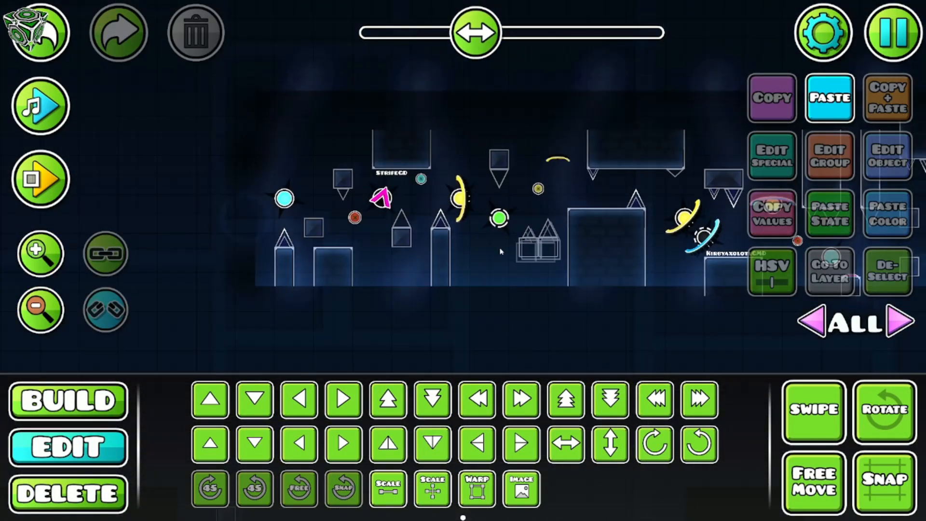
Step: Show only editor layer 0 with the pasted section's base objects and open the editor options
left_click(538, 250)
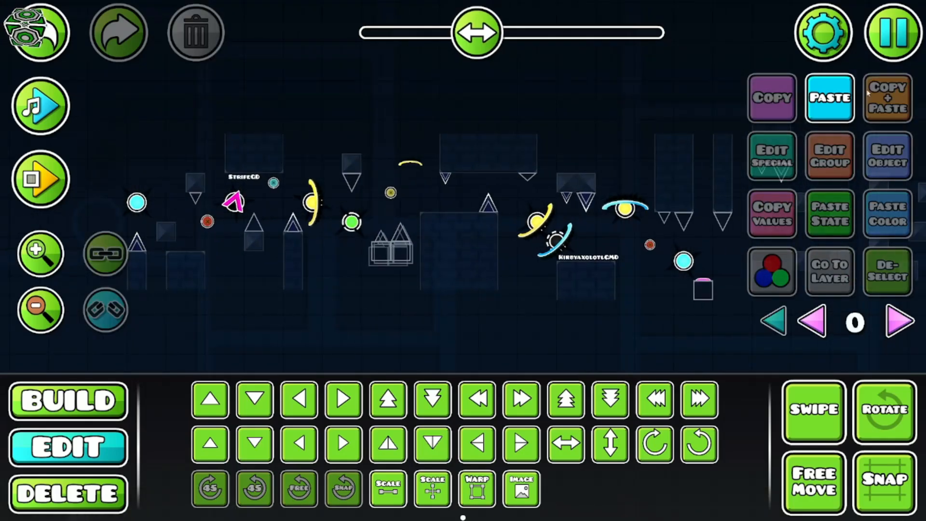
left_click(896, 32)
left_click(873, 82)
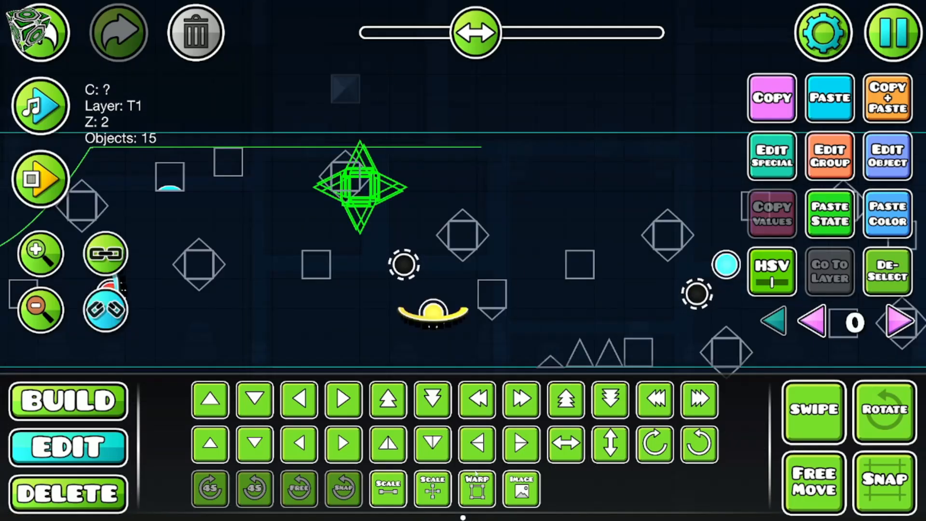
Step: Nudge the spiked star half a block left and up onto its diamond, and trim side and bottom spikes from two other stars
left_click(477, 446)
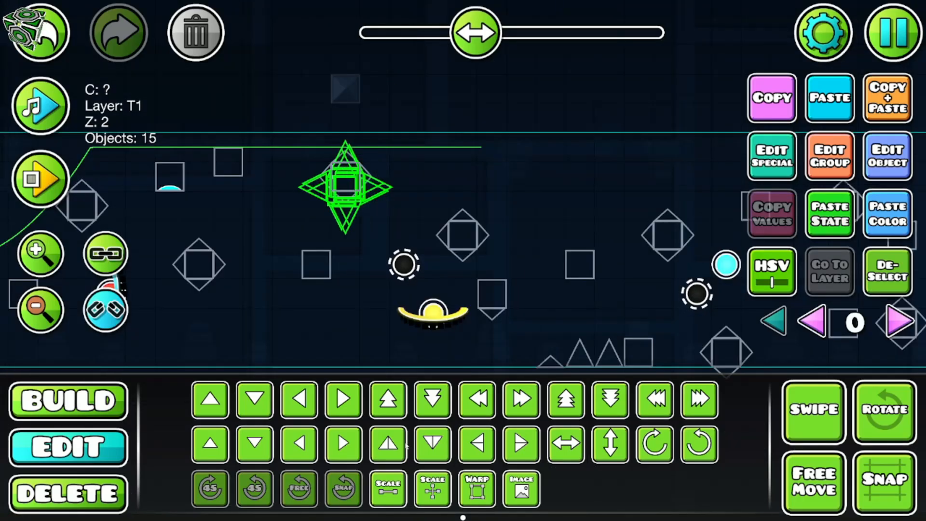
left_click(398, 445)
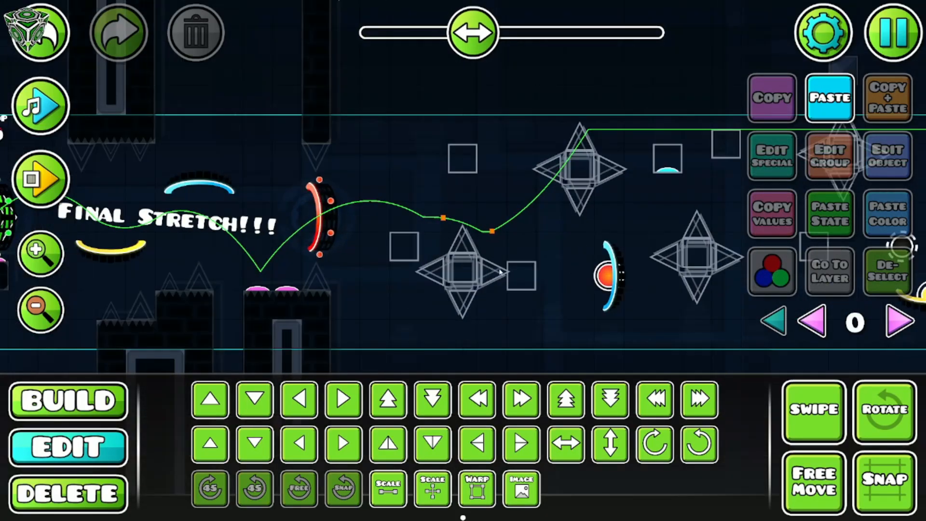
left_click(230, 87)
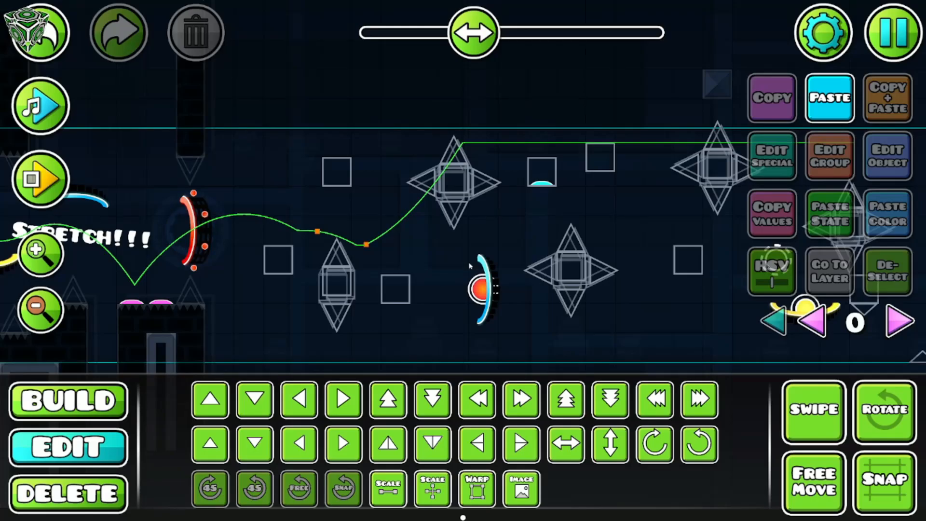
mouse_move(547, 245)
left_mouse_down()
mouse_move(295, 214)
mouse_move(232, 219)
left_mouse_up()
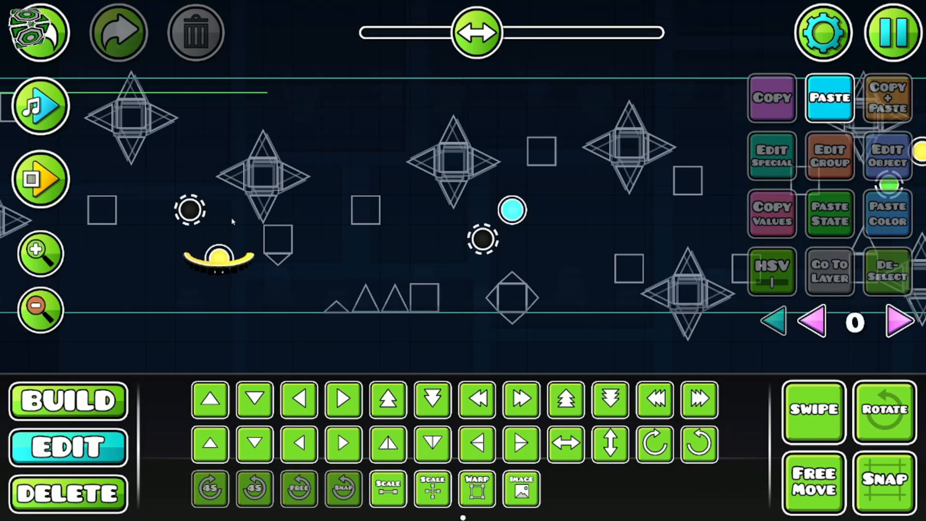
left_click(278, 213)
left_click(236, 94)
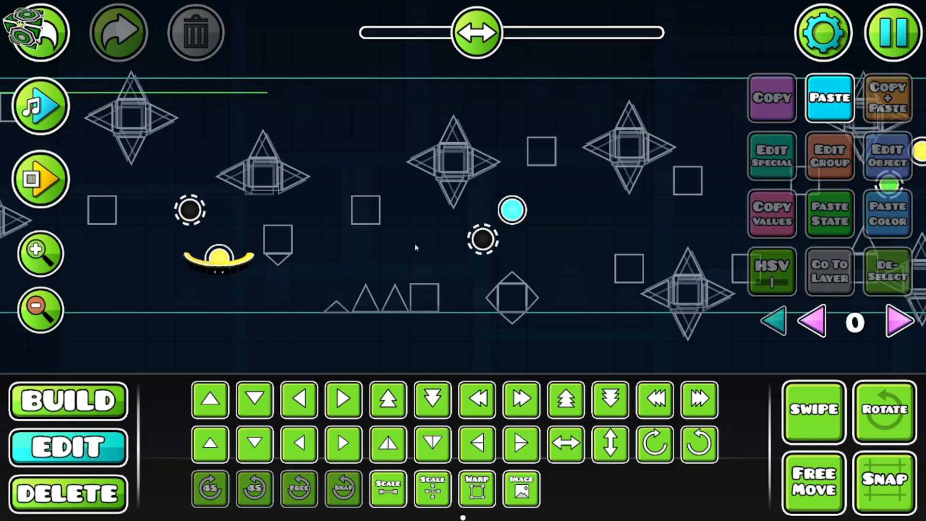
left_click_drag(415, 248, 152, 235)
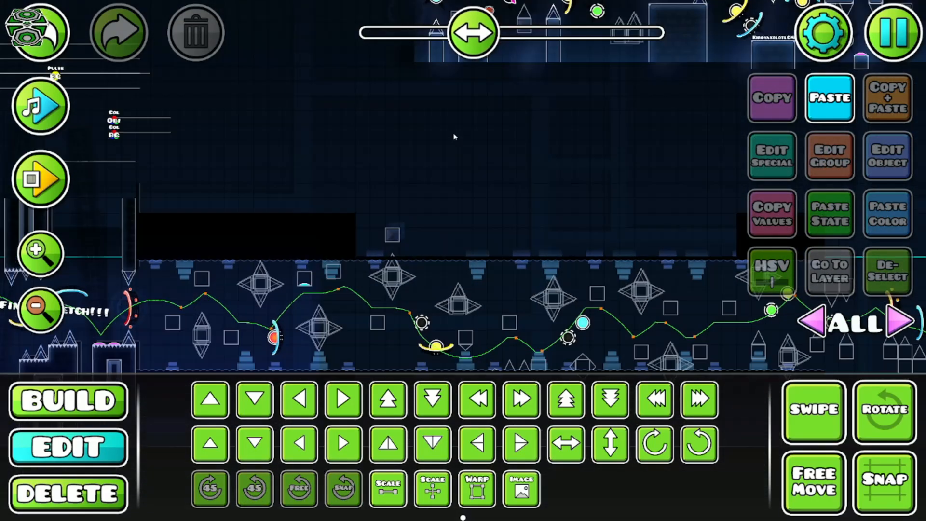
Step: Select the whole shaded 3D cube above the final stretch lane, including all nine of its objects
scroll(395, 222, "up", 2)
left_click(396, 222)
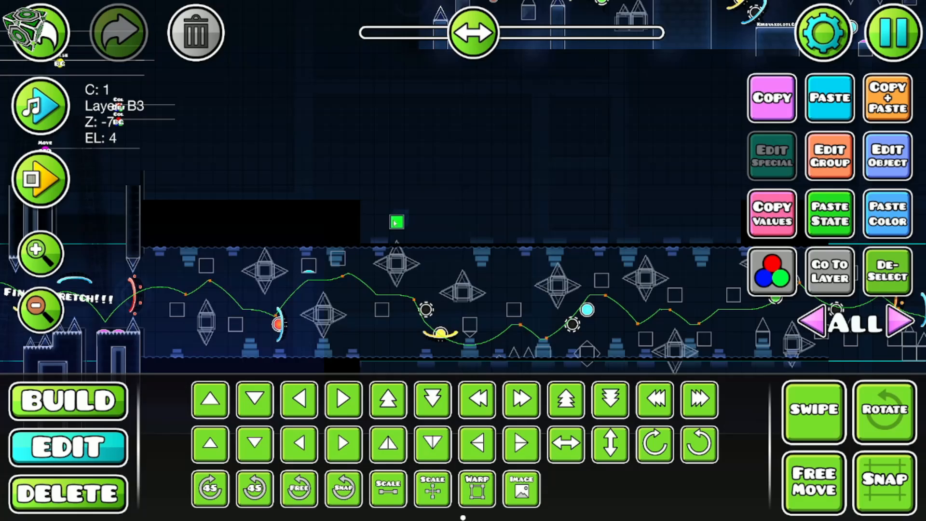
left_click_drag(393, 220, 439, 205)
key("s")
key("s")
left_click_drag(300, 277, 411, 228)
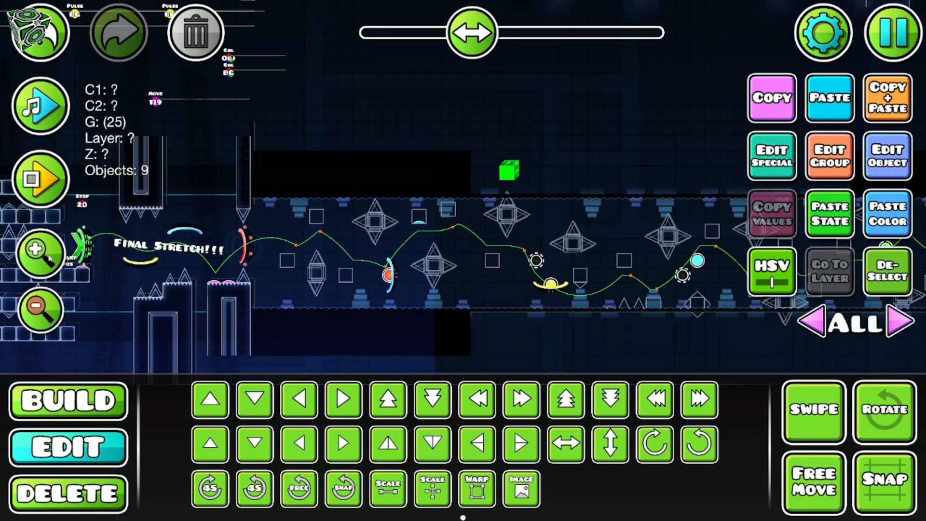
Step: Turn on Enable Link Controls in the editor options and return to the level
left_click(50, 258)
left_click(49, 259)
left_click(50, 259)
left_click(893, 33)
left_click(872, 81)
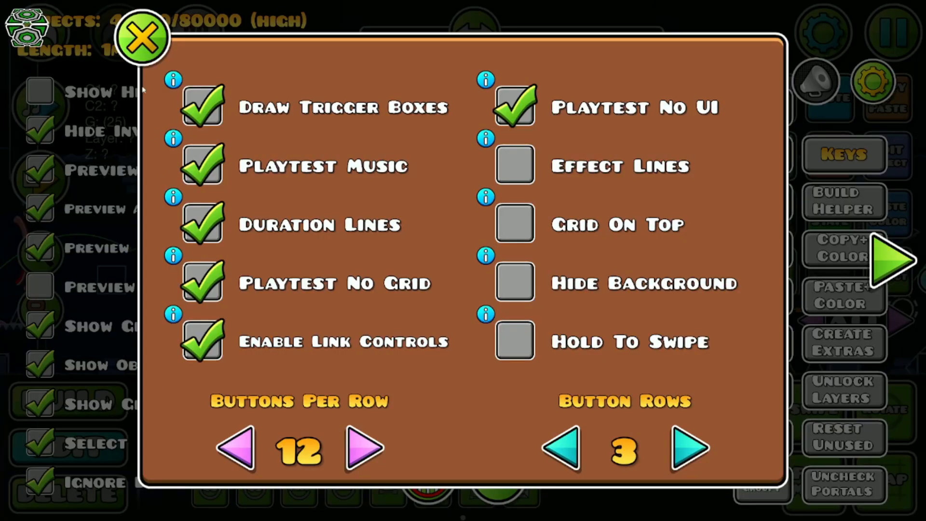
left_click(142, 37)
left_click(463, 126)
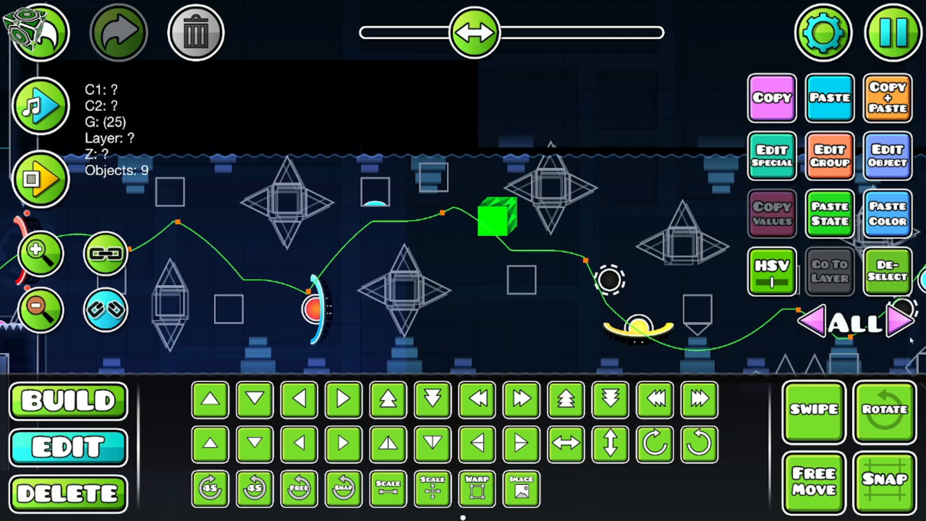
Step: Show editor layer 1 and fit the shaded 3D cube onto a base square further along the lane, nudging it down
left_click(900, 322)
left_click(901, 321)
left_click_drag(453, 335, 622, 250)
left_click_drag(695, 308, 404, 318)
left_click_drag(644, 277, 336, 307)
left_click_drag(683, 280, 468, 276)
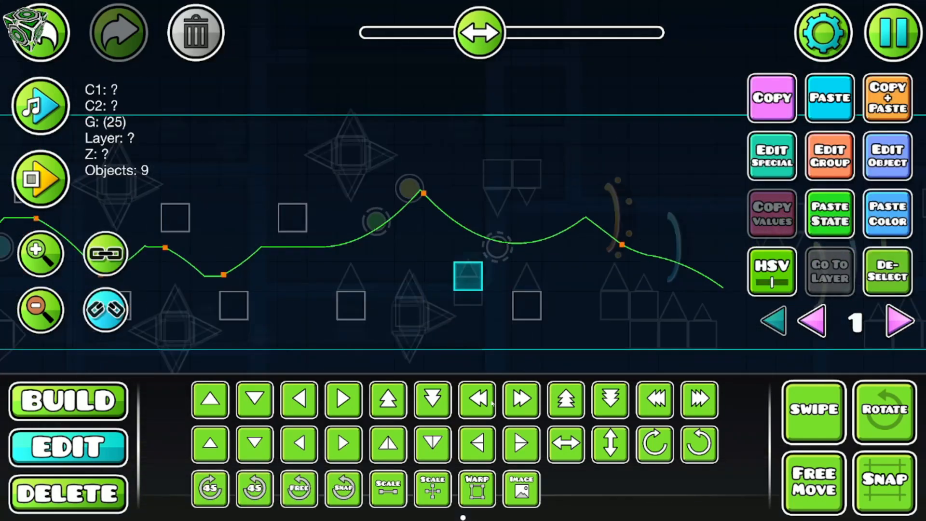
left_click(433, 444)
left_click(887, 272)
Step: Paste further copies of the shaded cube onto the remaining base squares along the final stretch lane
left_click(40, 310)
left_click(41, 310)
left_click_drag(164, 286, 395, 287)
left_click(829, 98)
left_click(432, 440)
left_click(830, 98)
left_click_drag(183, 285, 333, 286)
left_click(41, 310)
left_click(815, 491)
left_click(488, 295)
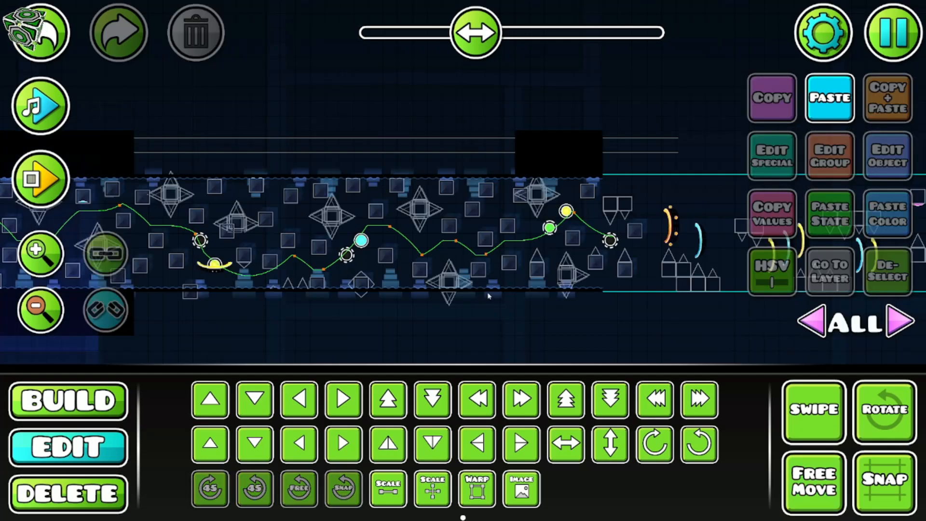
Step: Playtest the final stretch from the start position through the cube-filled lane to its undecorated end
key("Return")
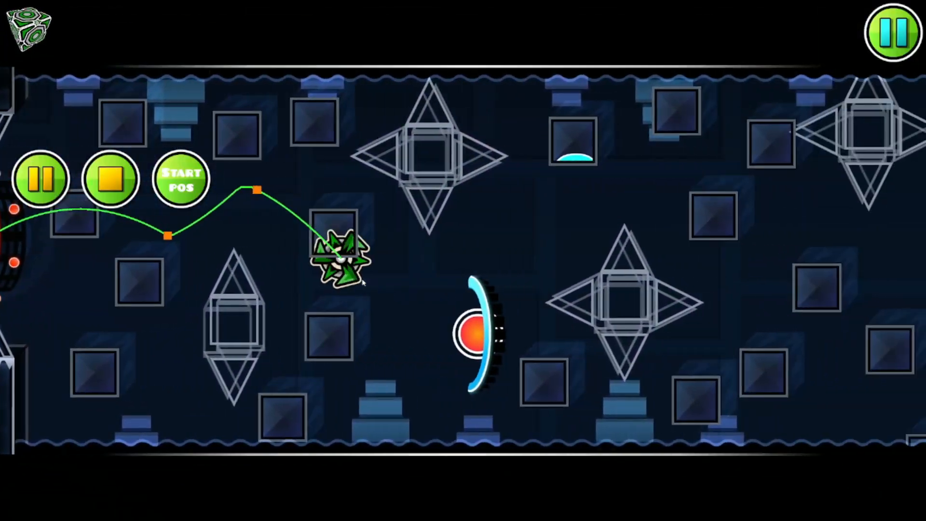
key("Return")
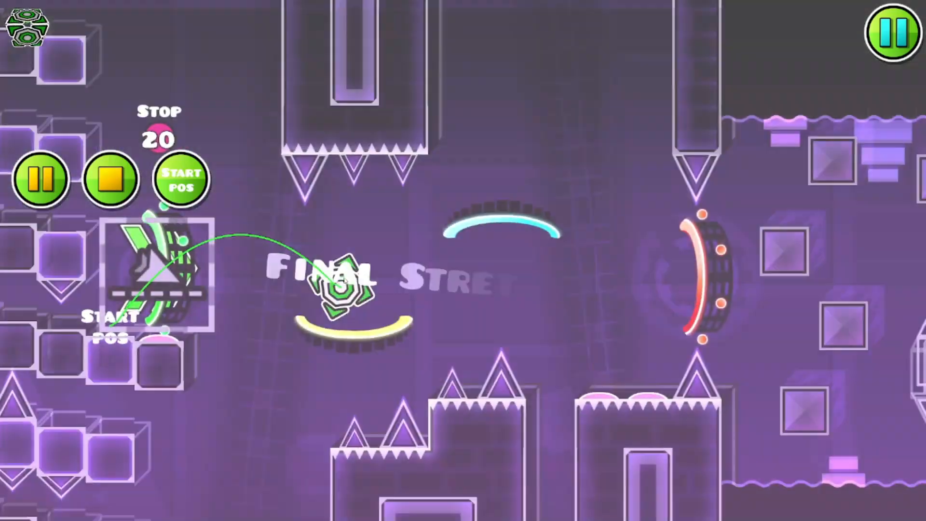
key("Return")
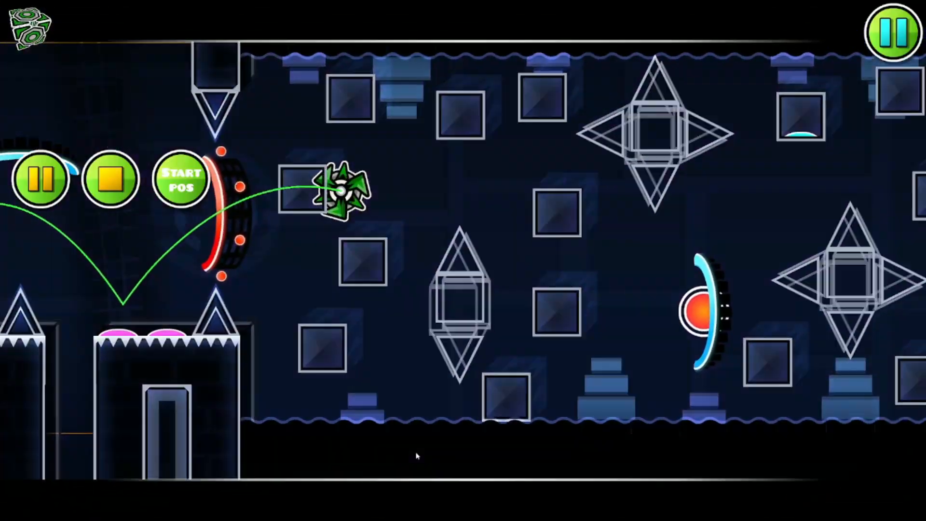
left_click(417, 455)
left_click(417, 456)
left_click(418, 456)
left_click(417, 456)
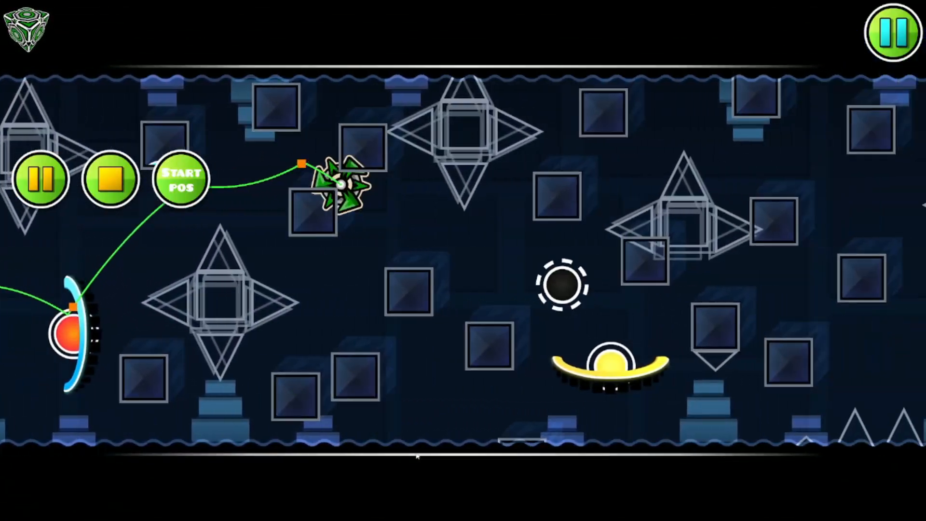
left_click(417, 456)
left_click(417, 456)
left_click(418, 456)
left_click(418, 456)
left_click(417, 456)
left_click(417, 456)
left_click(417, 456)
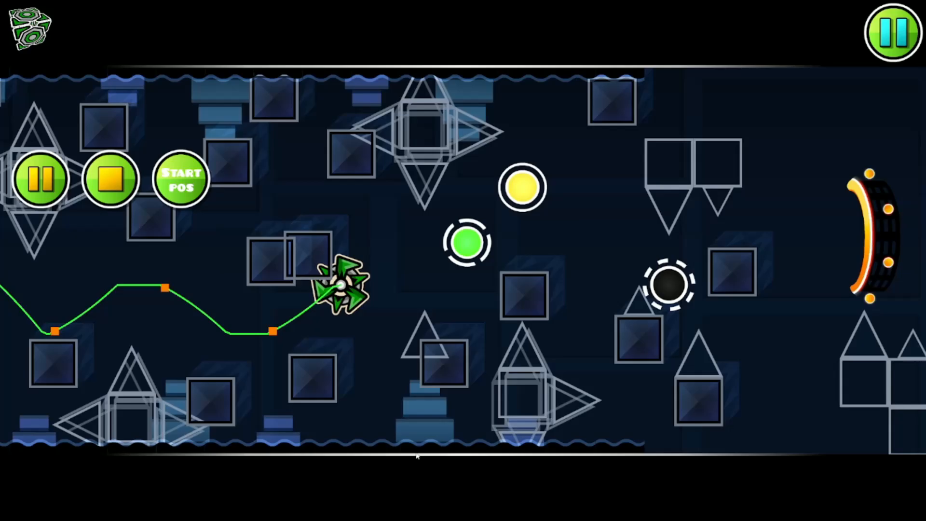
left_click(417, 456)
Step: Place black spiked decorations behind the black orb and the yellow pad in the lane, rotated to fit
left_click_drag(231, 217, 748, 198)
left_click_drag(104, 169, 116, 219)
left_click(419, 193)
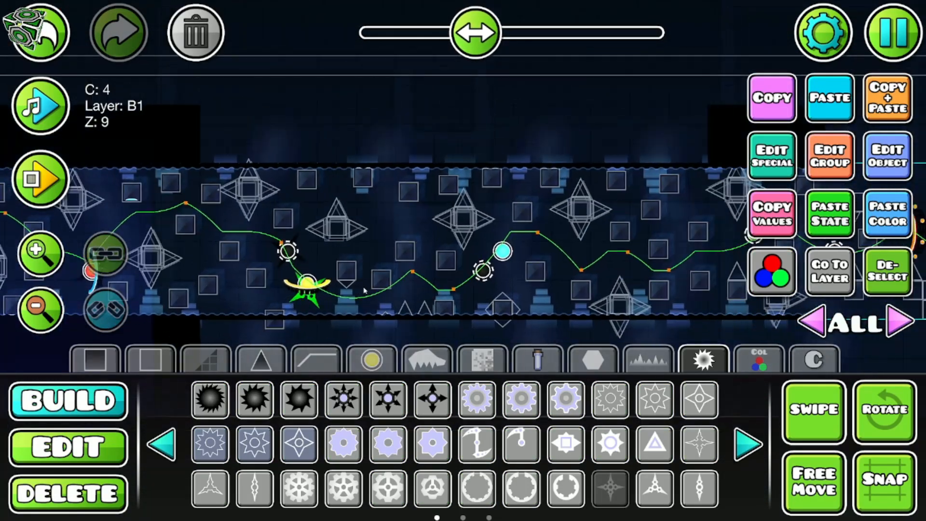
left_click_drag(365, 290, 349, 290)
key("2")
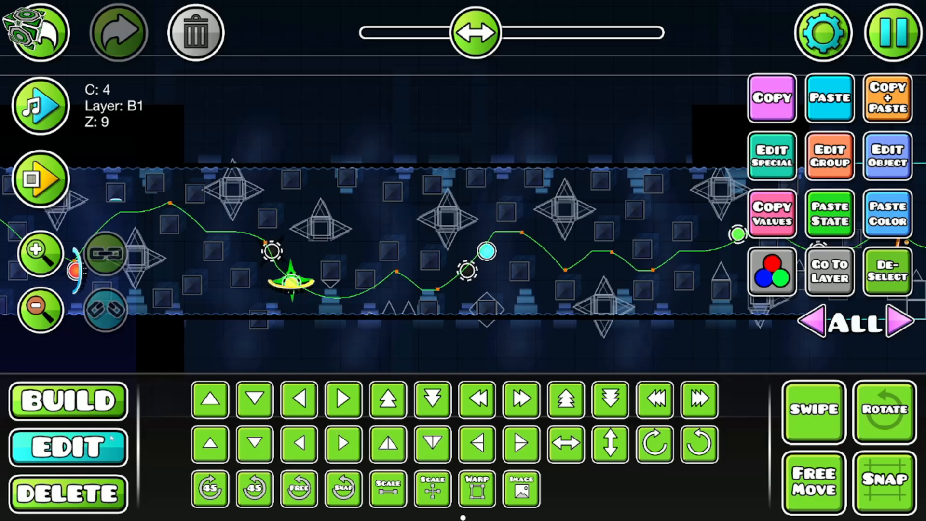
key("1")
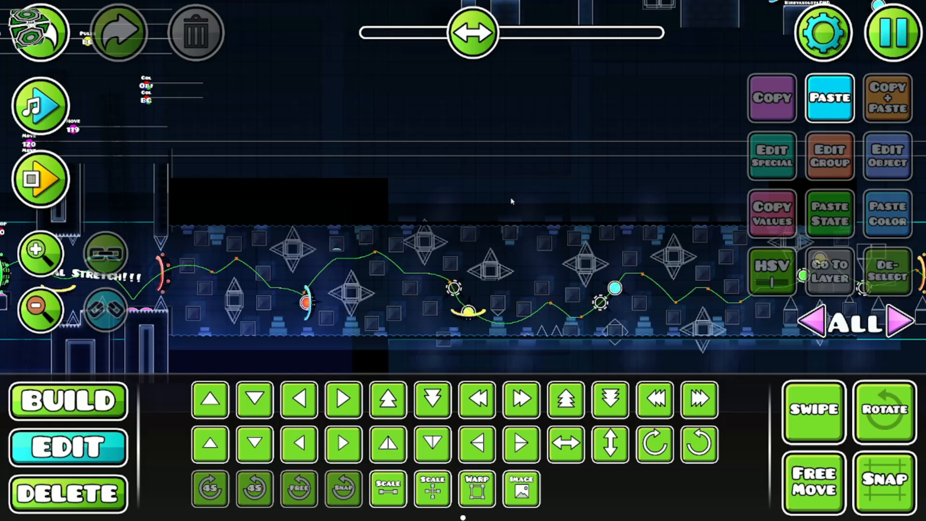
Step: Set the brightness of the group 31 background objects in the section above to x2.72 and open their group settings
left_click_drag(513, 215, 438, 398)
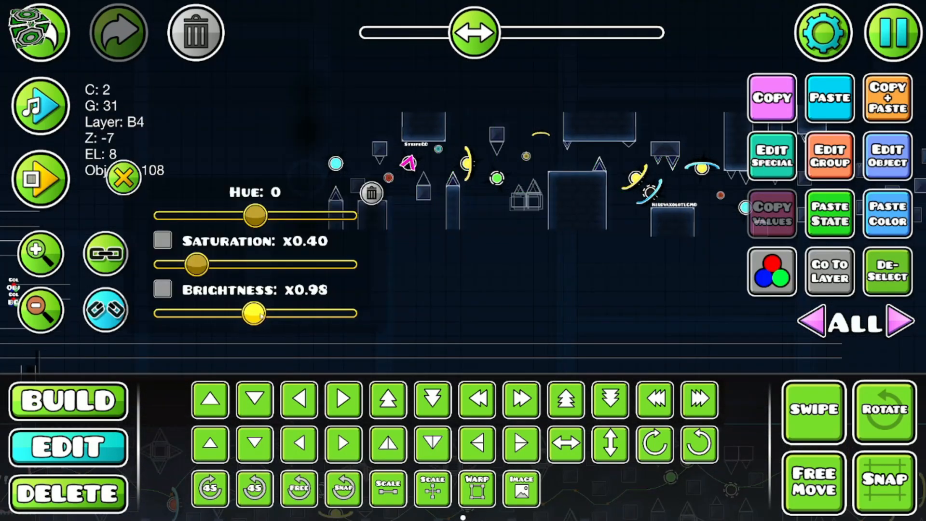
left_click_drag(260, 316, 591, 328)
left_click_drag(566, 295, 518, 348)
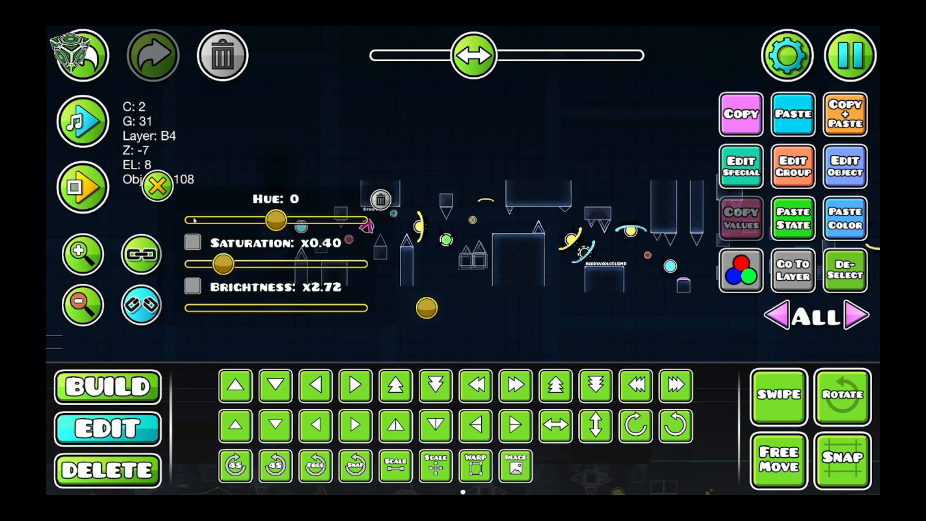
left_click(158, 185)
left_click(794, 166)
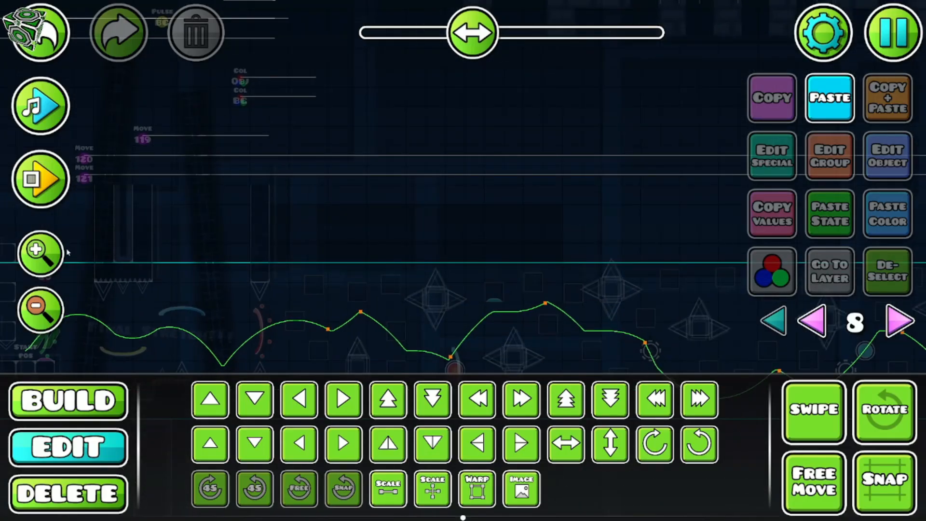
Step: Place a brick block above the lane on editor layer 8 and check its colour settings
left_click(48, 253)
left_click(48, 254)
left_click(69, 401)
left_click(95, 360)
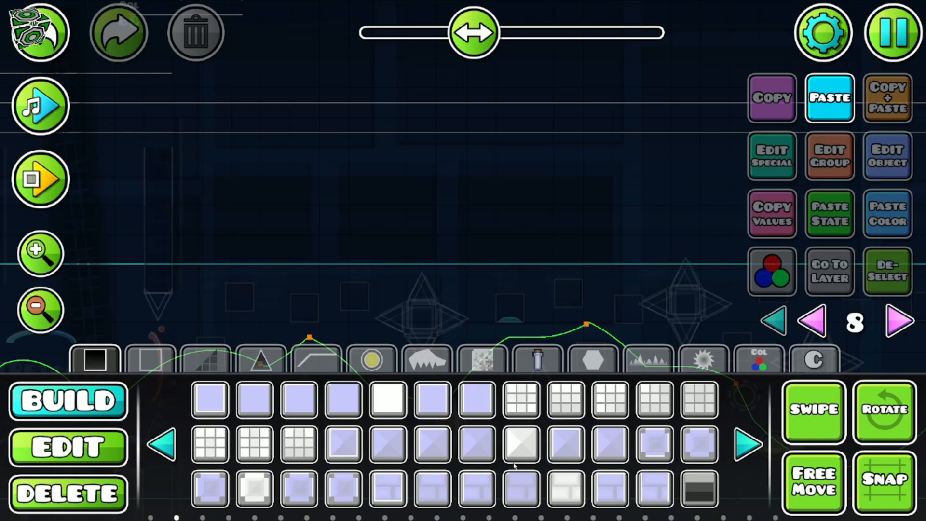
left_click(344, 232)
left_click(770, 272)
key("Escape")
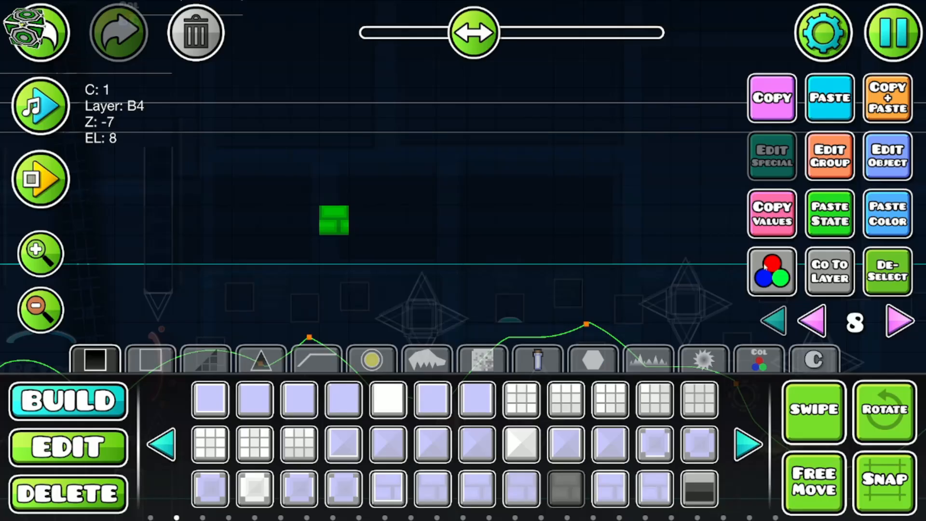
Step: Surround the brick block with four low spikes to form a diamond, using colour 2 for the spikes' second channel
left_click(41, 253)
left_click(261, 360)
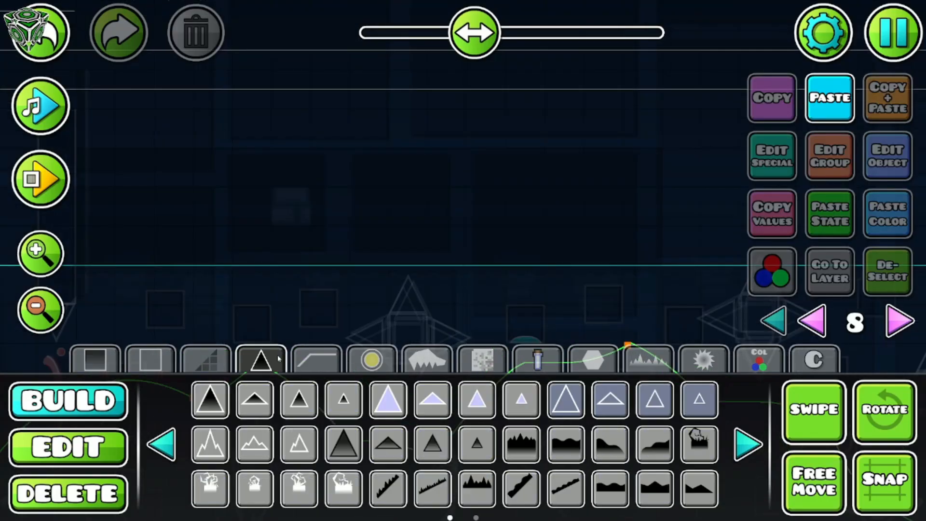
left_click(432, 399)
left_click(304, 182)
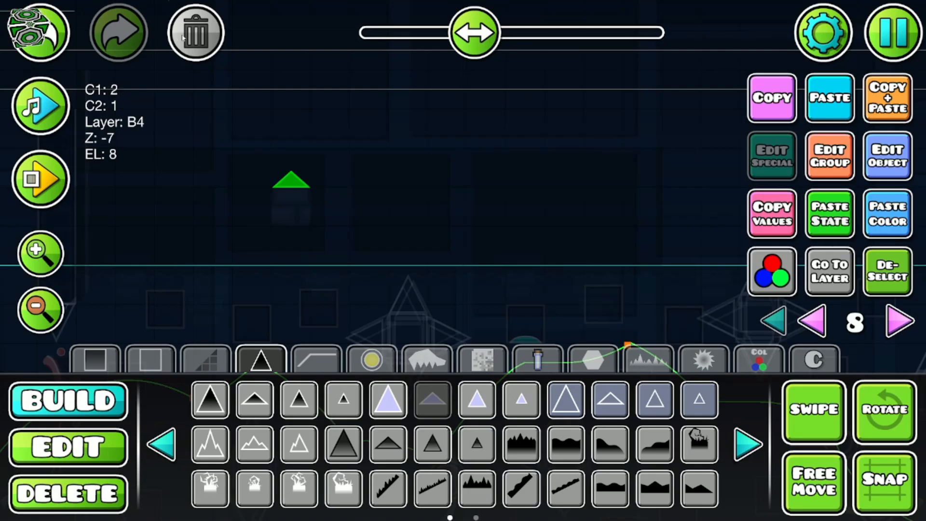
left_click(121, 434)
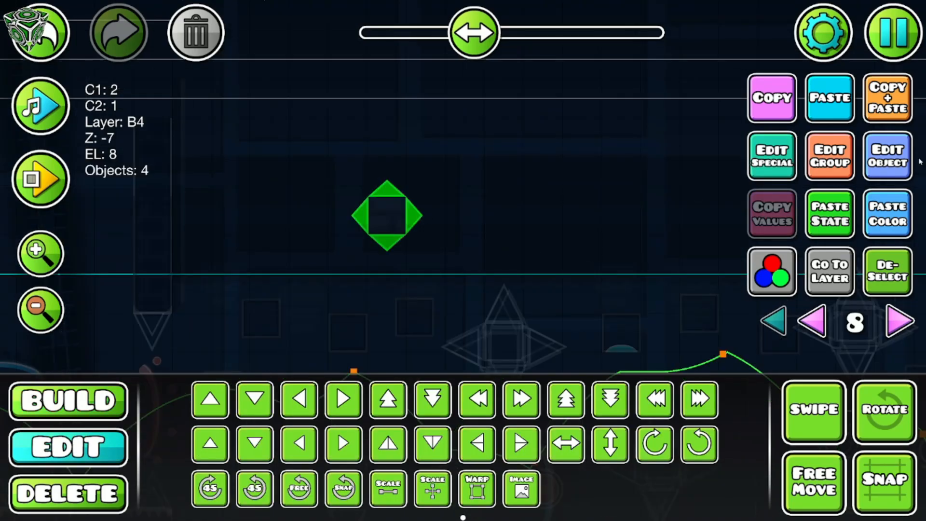
left_click(892, 157)
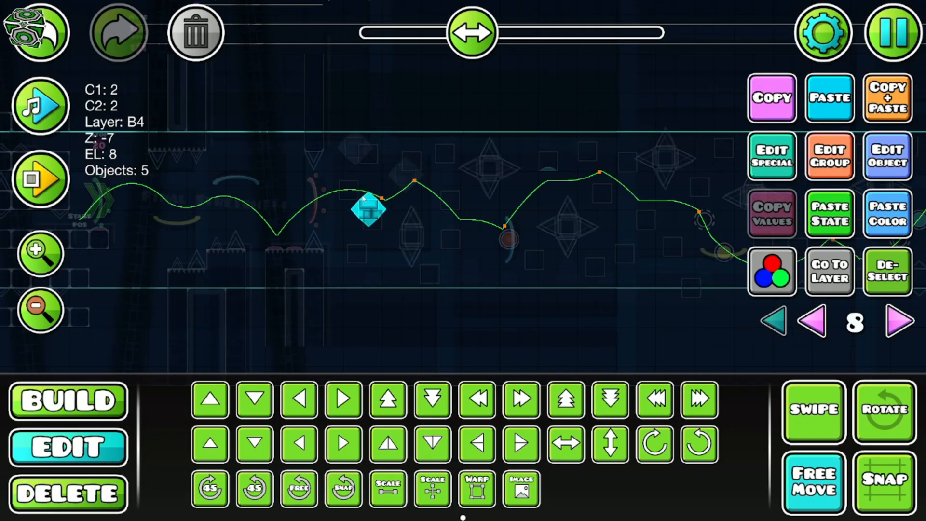
Step: Scatter copies of the brick diamond over the first part of the lane
left_click_drag(344, 227, 467, 116)
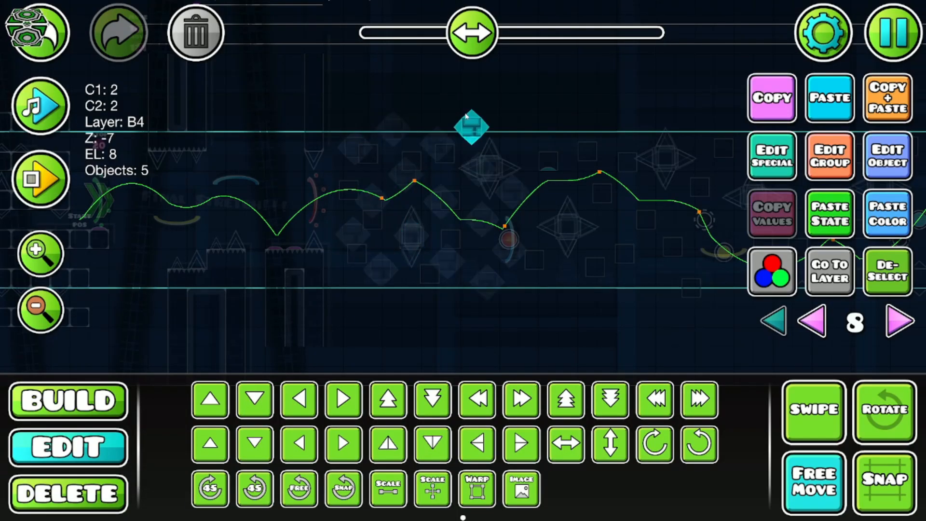
left_click(870, 274)
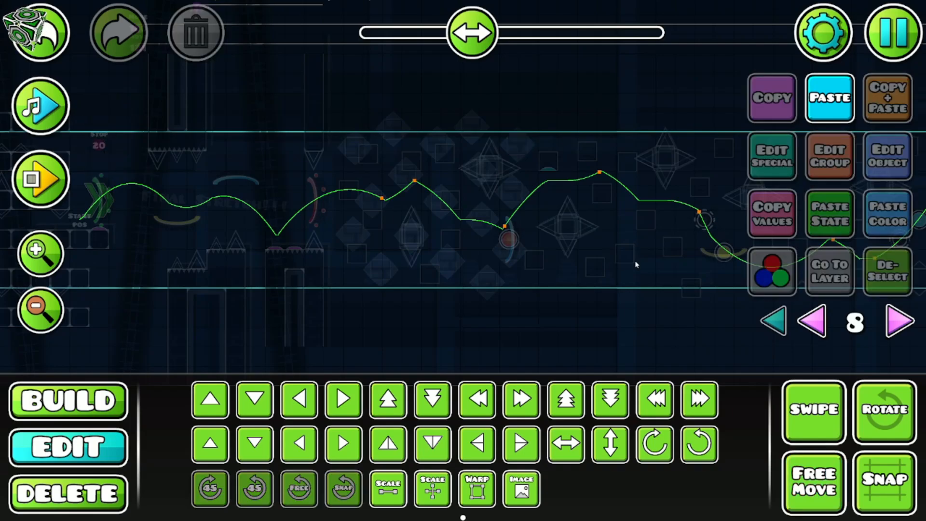
left_click_drag(636, 264, 501, 275)
left_click_drag(549, 359, 552, 344)
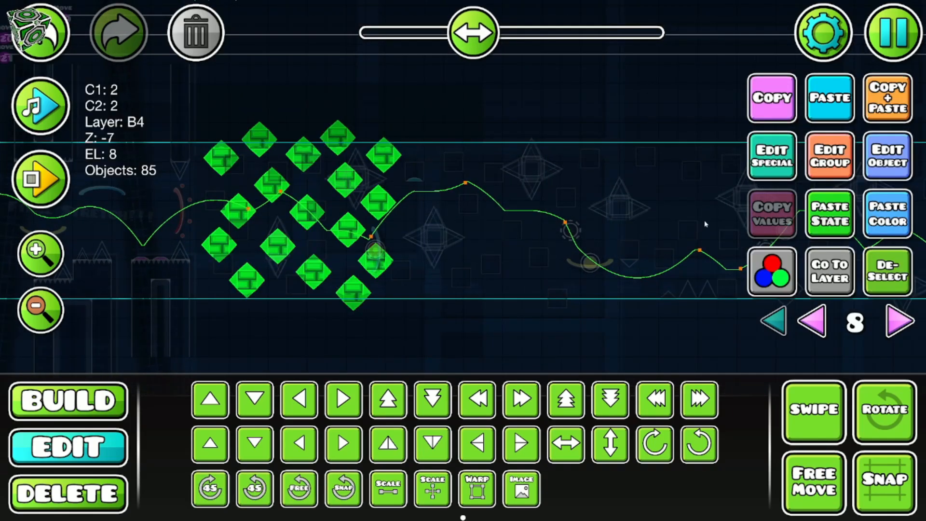
Step: Put all scattered diamonds in group 122, preview them on Z layer B5 with all layers shown, and set Z layer B4
left_click(187, 406)
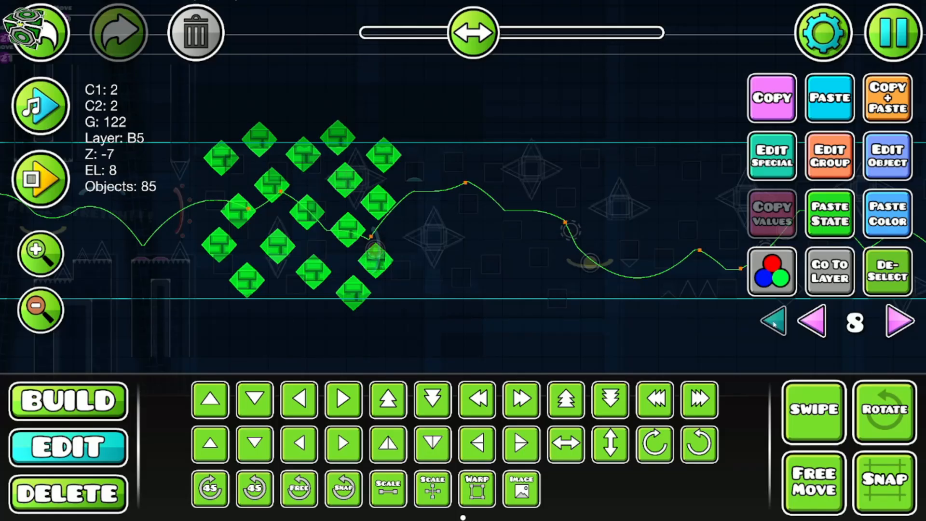
left_click(774, 325)
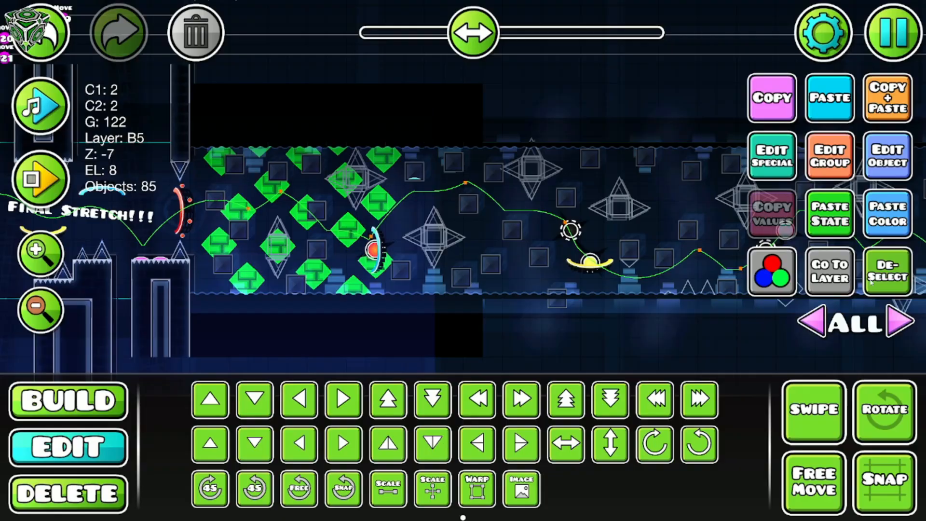
left_click(823, 160)
left_click(244, 407)
left_click(461, 473)
key("a")
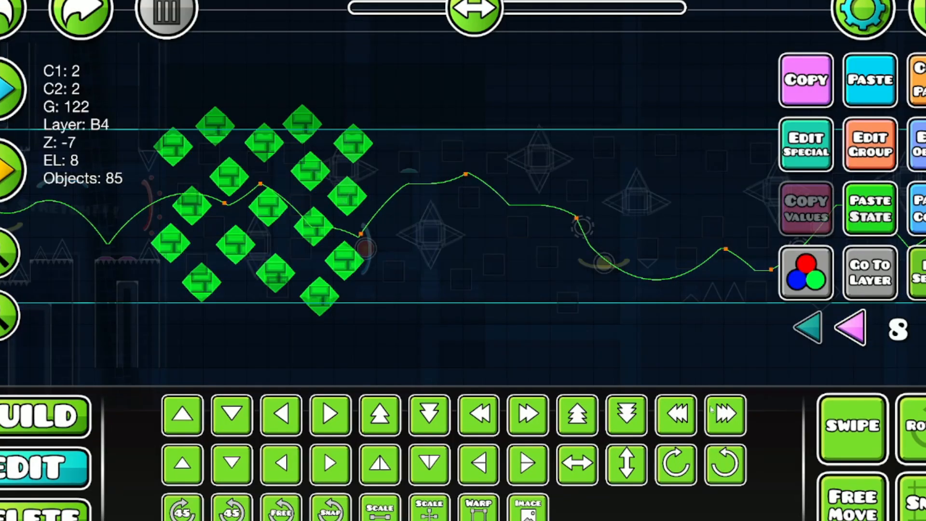
left_click(712, 410)
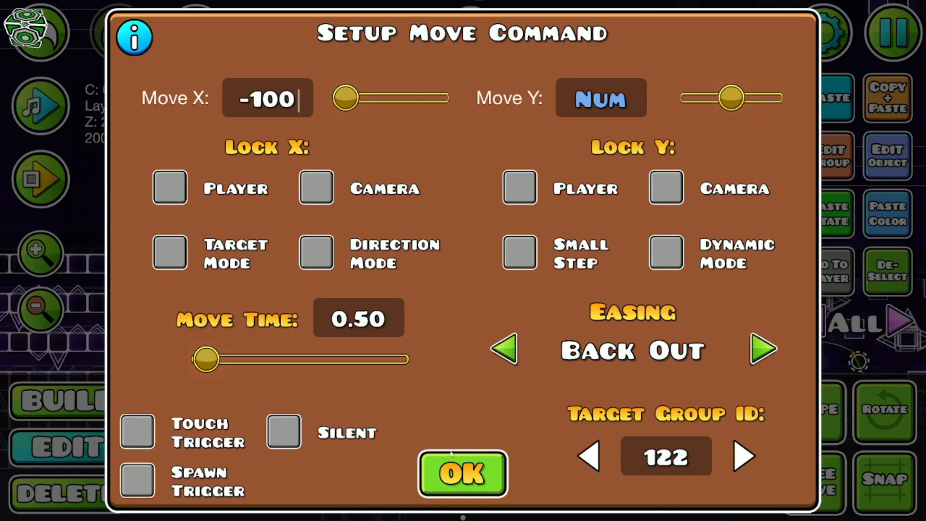
Step: Set a move trigger on group 122 to Move X -100 over 0.50 seconds with Back Out easing, and playtest it
left_click(451, 455)
key("Return")
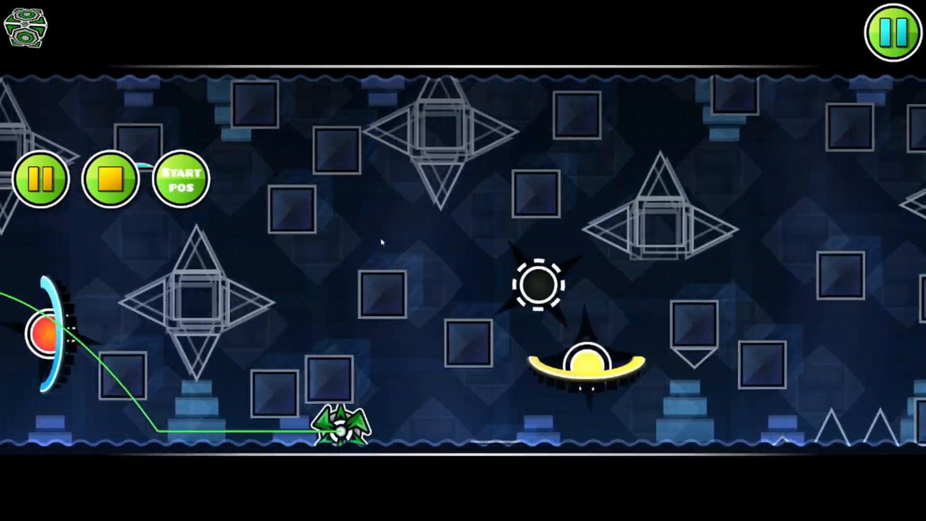
left_click(110, 178)
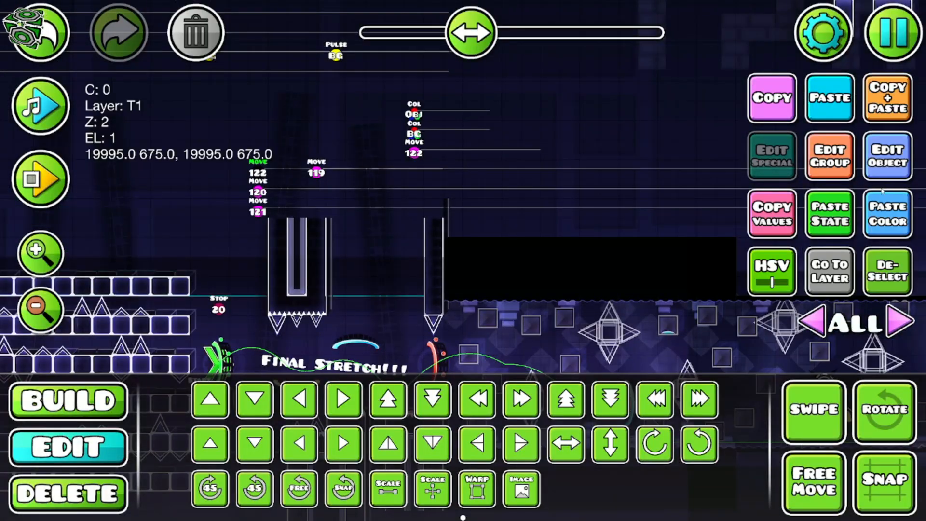
Step: Edit the X modifier of the player-locked move trigger that targets group 122 with a 5.00 second move time
left_click(884, 163)
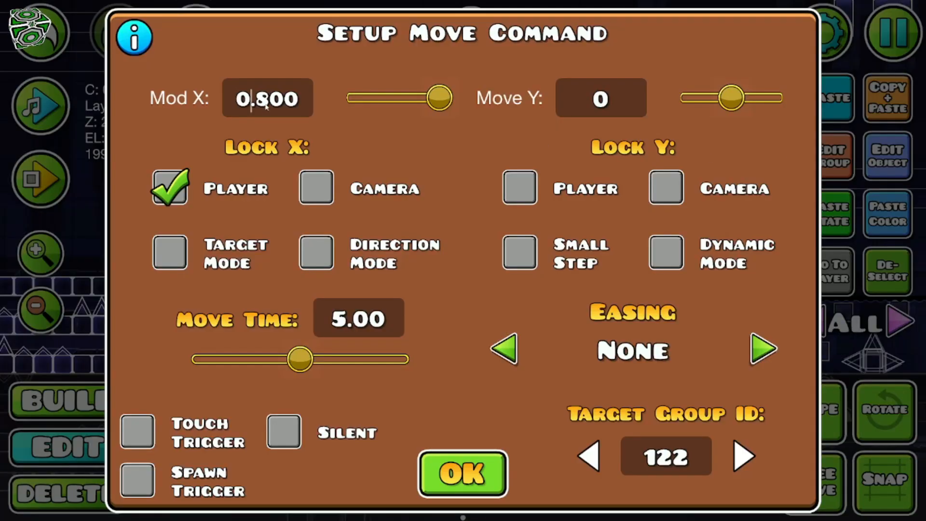
left_click(453, 473)
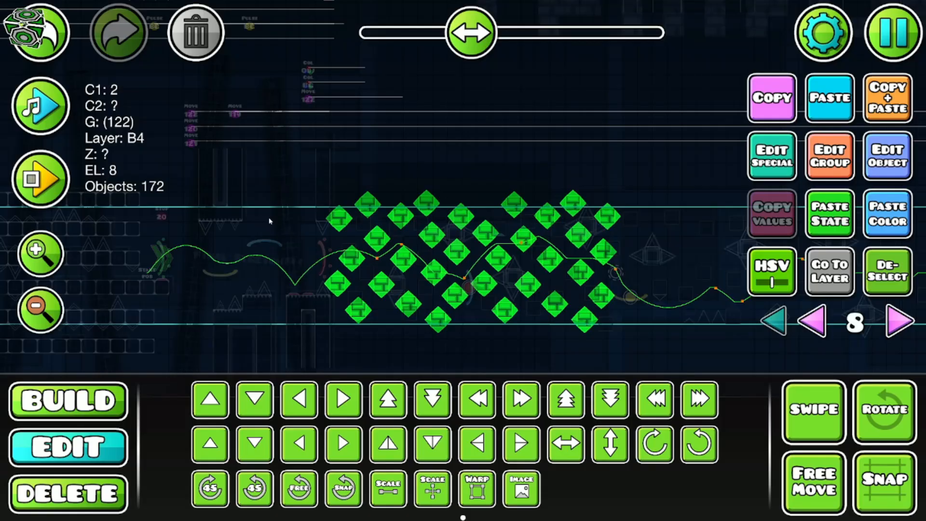
Step: Turn on Enable Link Controls in the editor options and link the 172 selected diamond objects
left_click(880, 51)
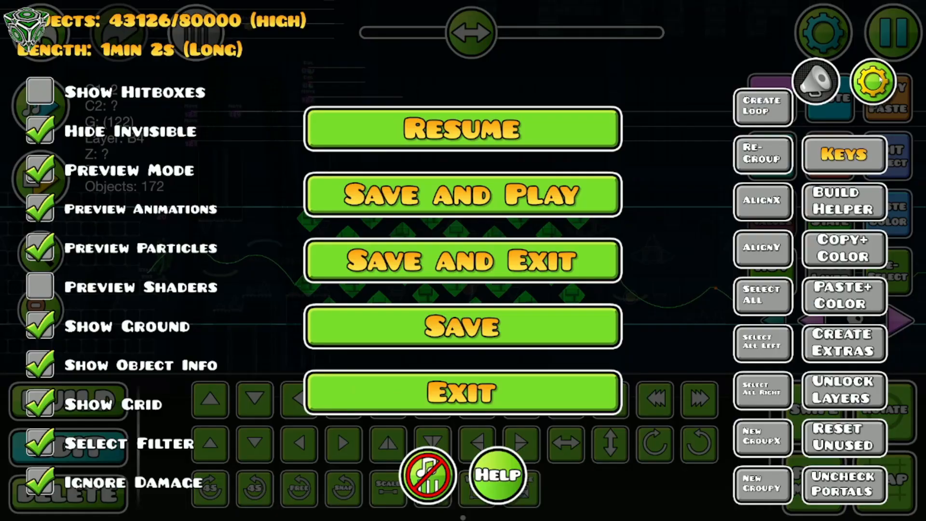
left_click(876, 27)
left_click(202, 339)
left_click(136, 49)
key("Escape")
left_click(102, 248)
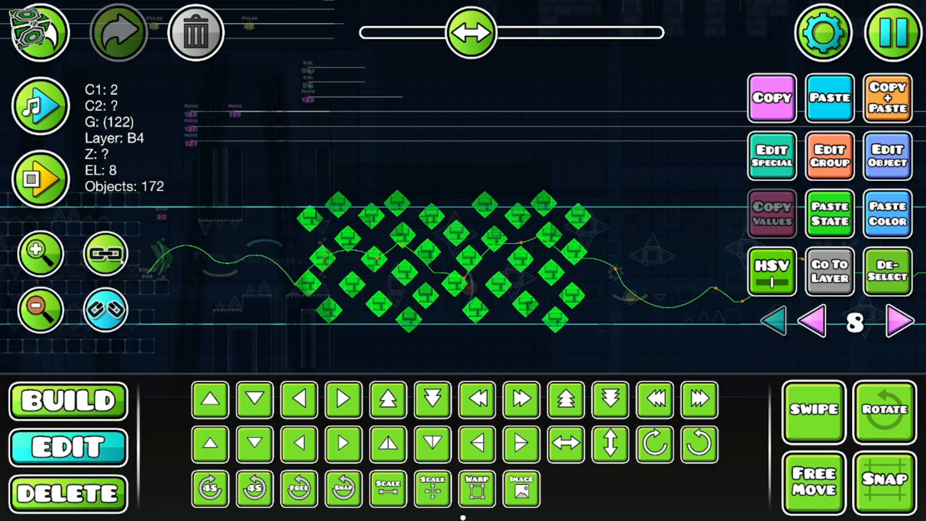
Step: Flip the linked diamond pattern horizontally and put it on Z layer B5
left_click(566, 444)
left_click(816, 170)
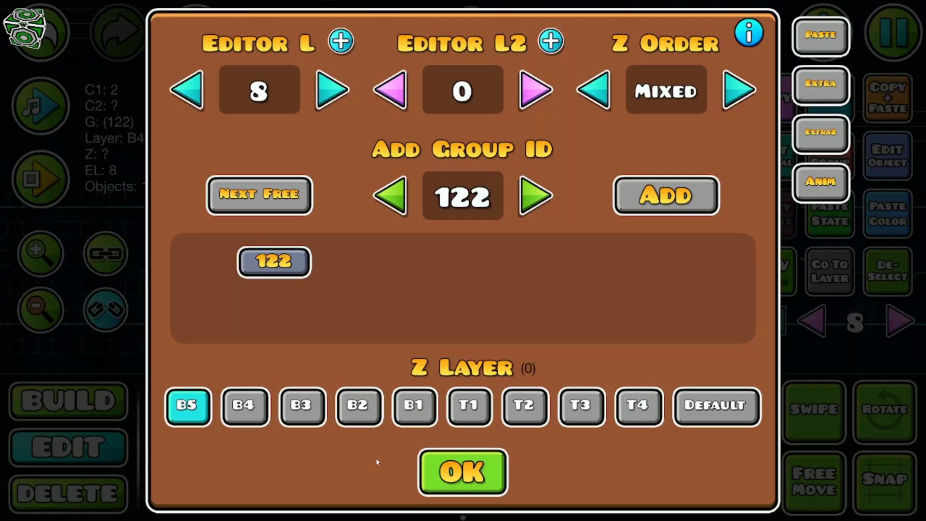
left_click(449, 470)
Step: Keep the linked diamond pattern selected and open its HSV settings for the second color
left_click(886, 271)
key("ctrl+z")
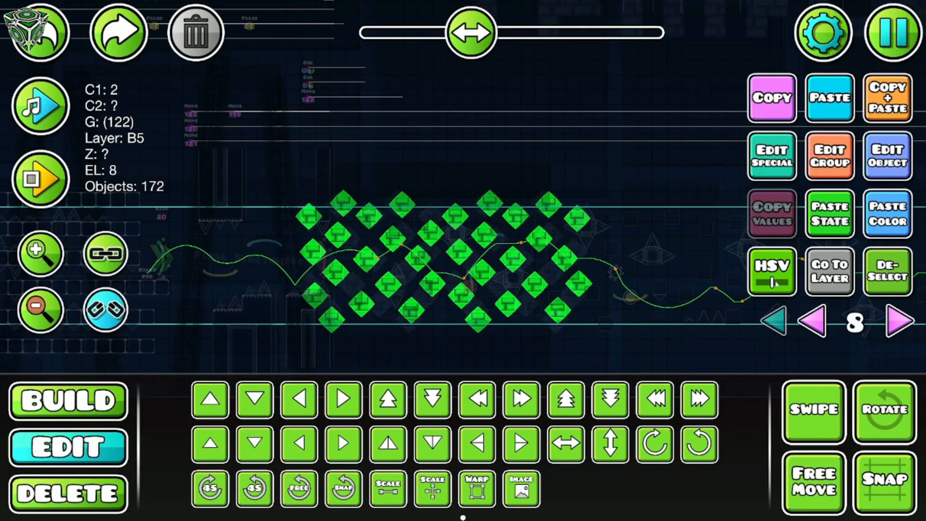
left_click(772, 271)
scroll(236, 311, "up", 1)
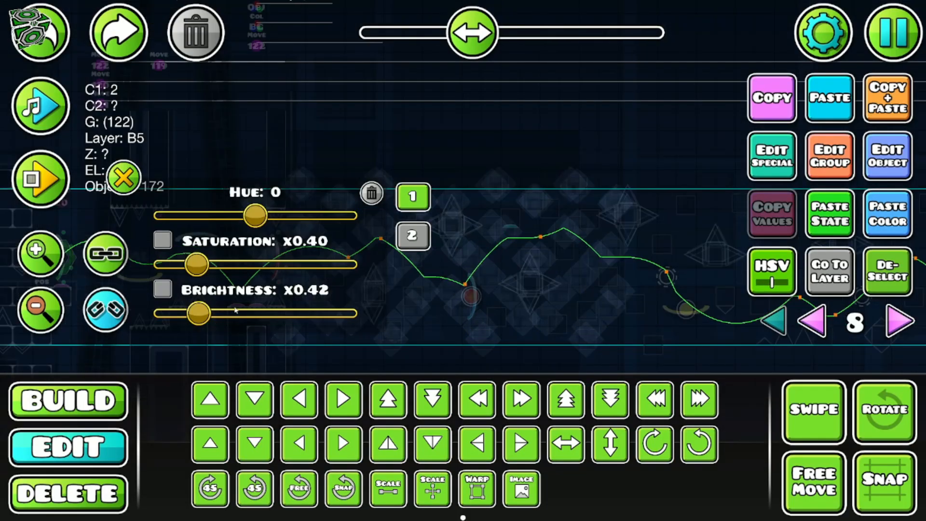
left_click(412, 235)
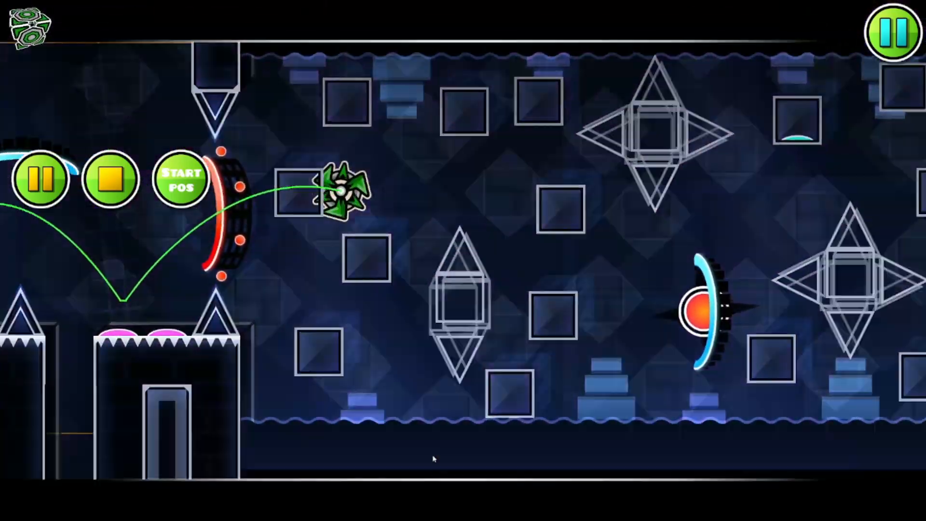
Step: Playtest the final stretch to check how the diamond background moves behind the cubes
left_click(434, 459)
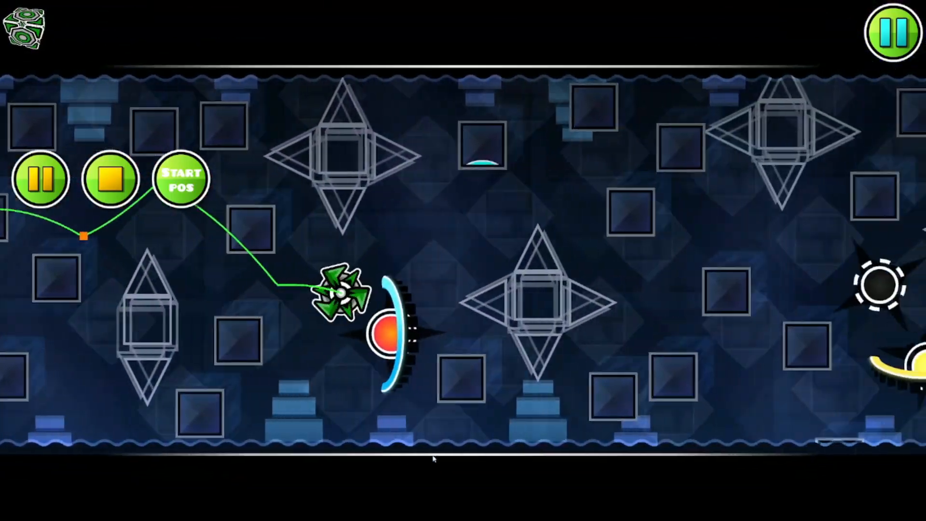
left_click(434, 459)
left_click(434, 460)
left_click(434, 459)
left_click(434, 459)
left_click(434, 459)
left_click(434, 459)
left_click(434, 459)
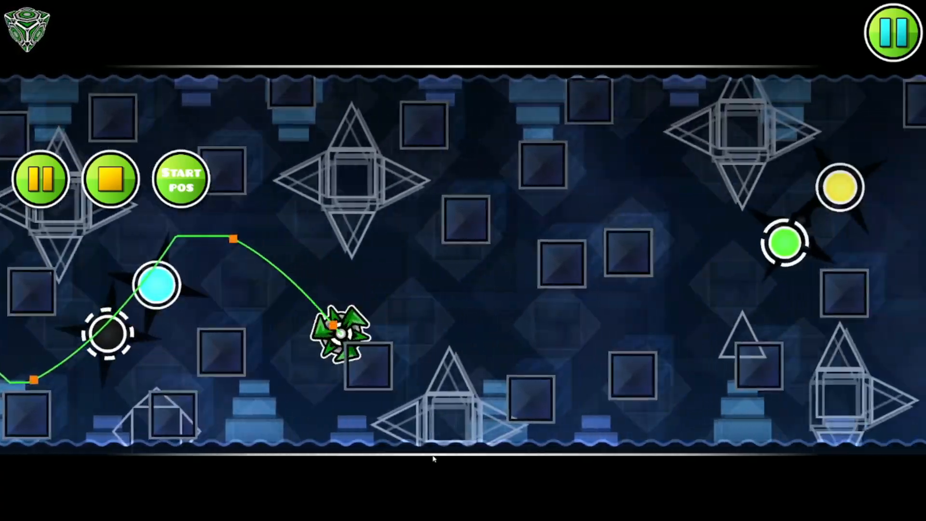
left_click(434, 459)
left_click(434, 459)
left_click(434, 459)
left_click(434, 459)
key("Return")
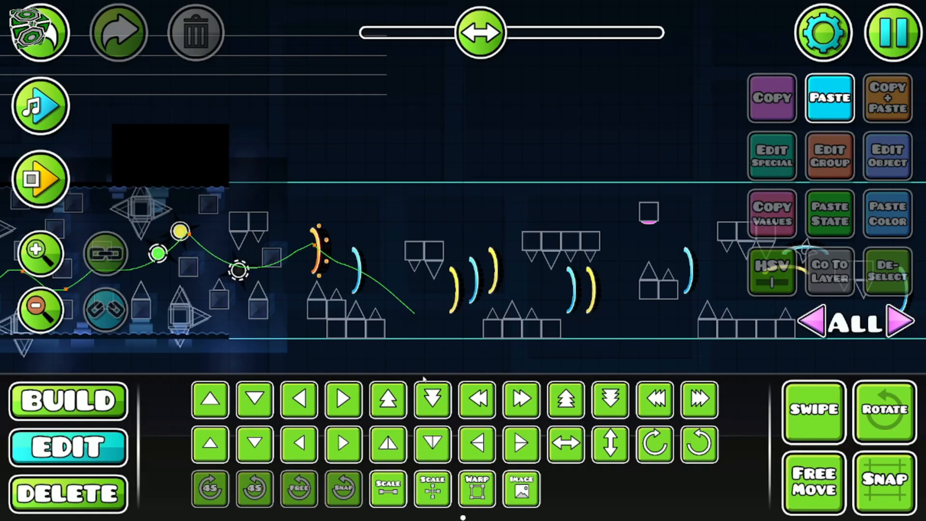
Step: Set the easing of the two move triggers for groups 122 and 123 to Sine Out
left_click_drag(97, 108, 642, 170)
left_click(191, 170)
left_click(192, 162, "shift")
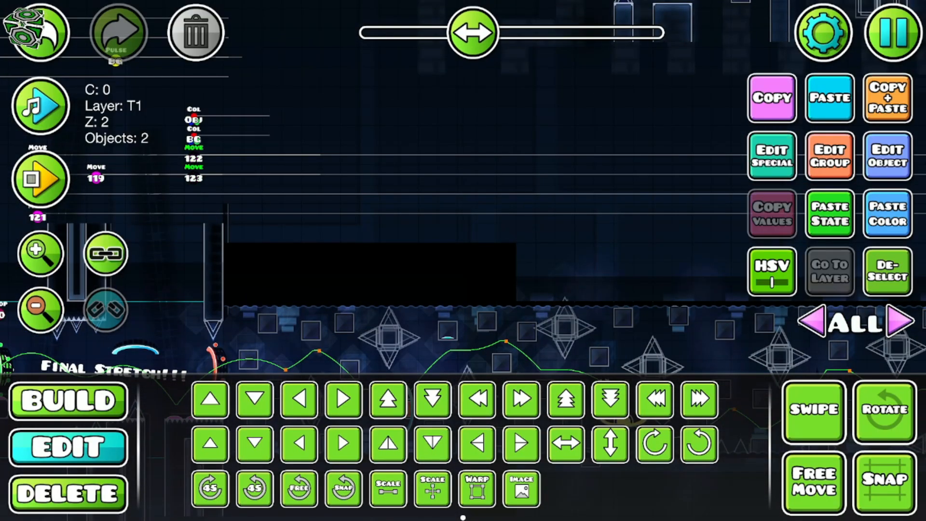
left_click(887, 155)
left_click(504, 349)
left_click(504, 349)
left_click(503, 348)
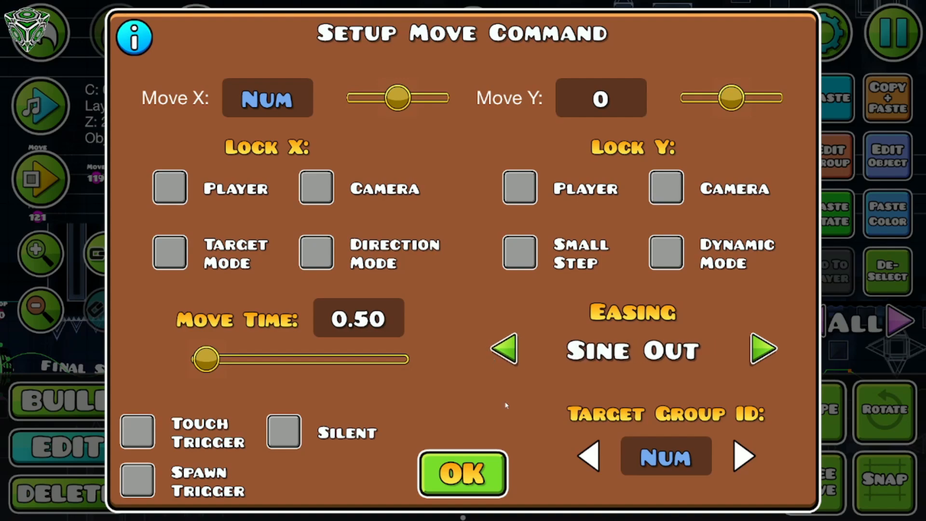
left_click(462, 473)
Step: Playtest the cube section again with the new easing on the background movement
key("Return")
left_click(468, 454)
left_click(468, 455)
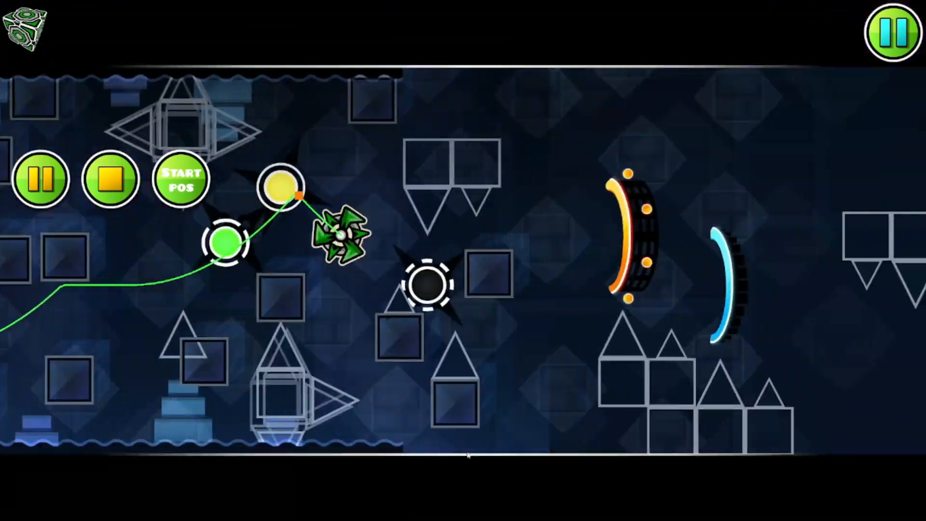
left_click(468, 454)
left_click(468, 454)
left_click(468, 455)
left_click(468, 455)
key("Return")
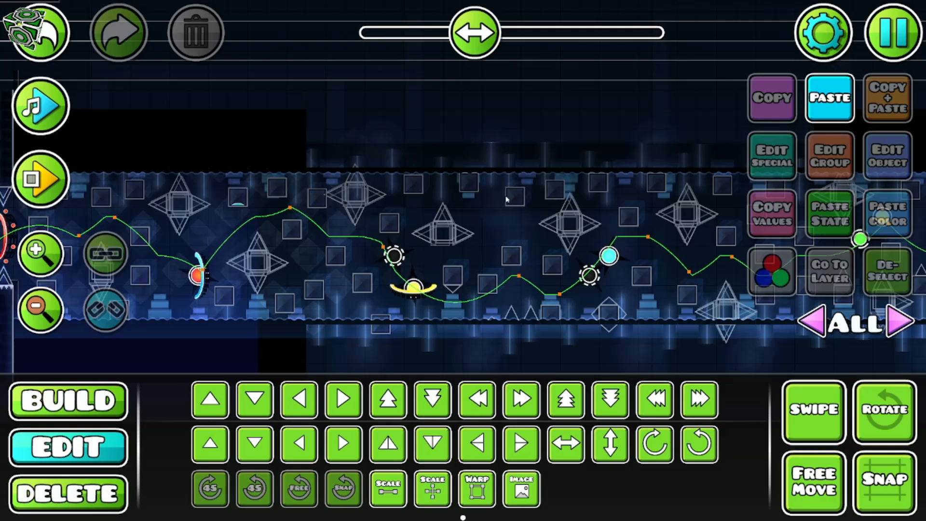
Step: Examine the decorated cube section and the undecorated layout that follows it, including the orb grids and the level's last obstacles
scroll(478, 218, "down", 1)
left_click_drag(357, 217, 489, 243)
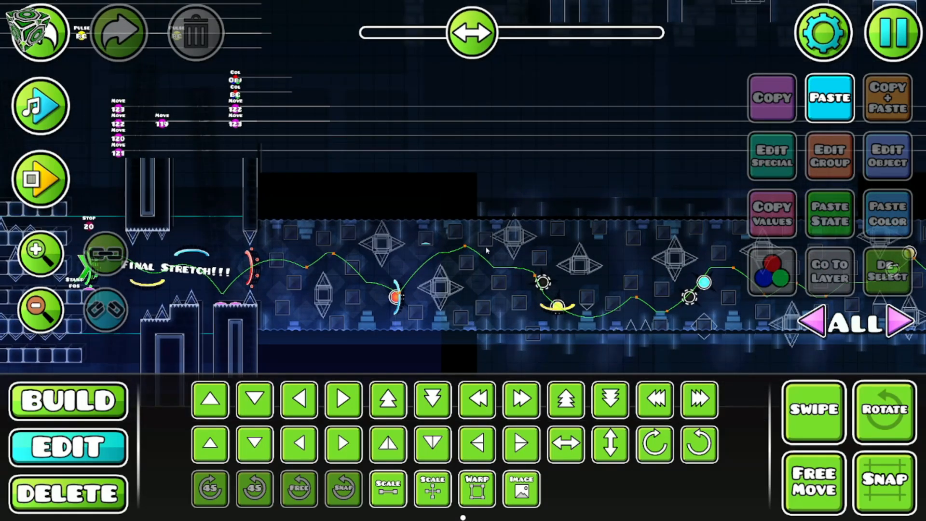
left_click_drag(535, 263, 497, 233)
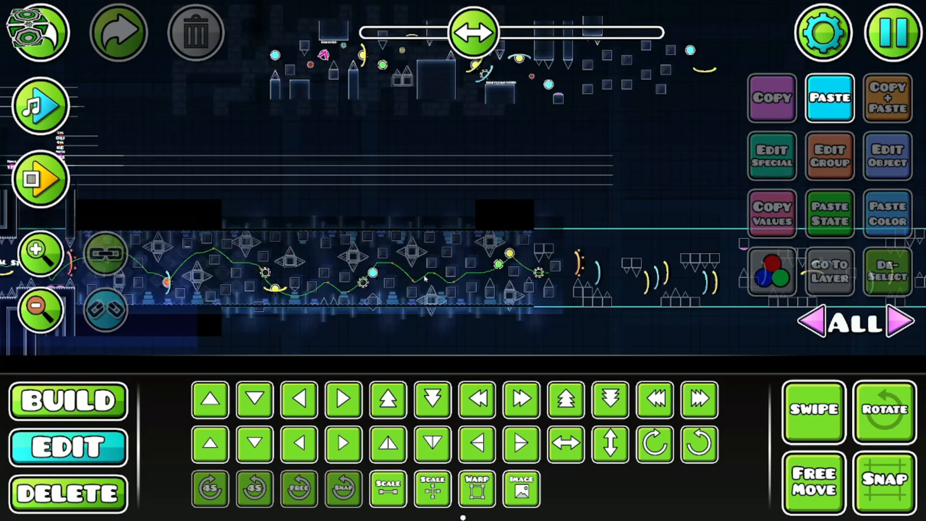
left_click_drag(346, 279, 451, 267)
left_click_drag(767, 254, 362, 256)
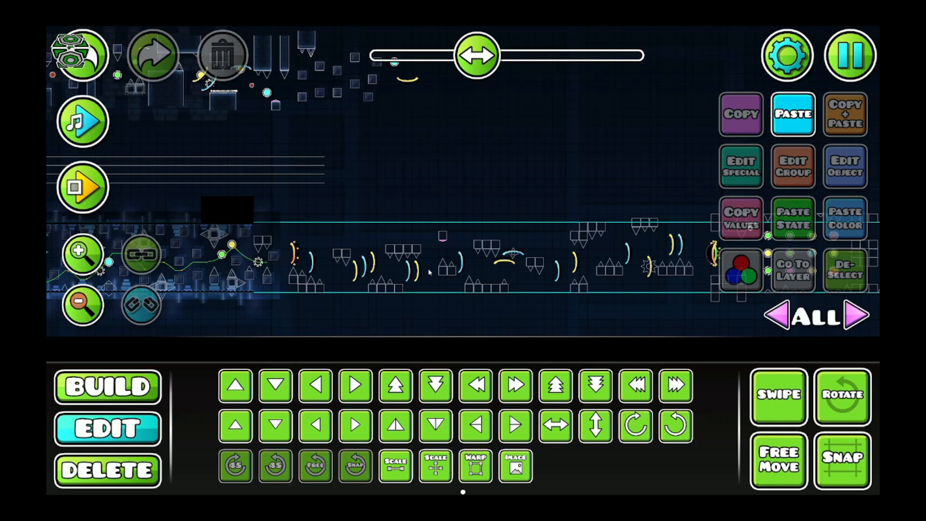
left_click_drag(429, 272, 293, 292)
left_click_drag(820, 292, 538, 257)
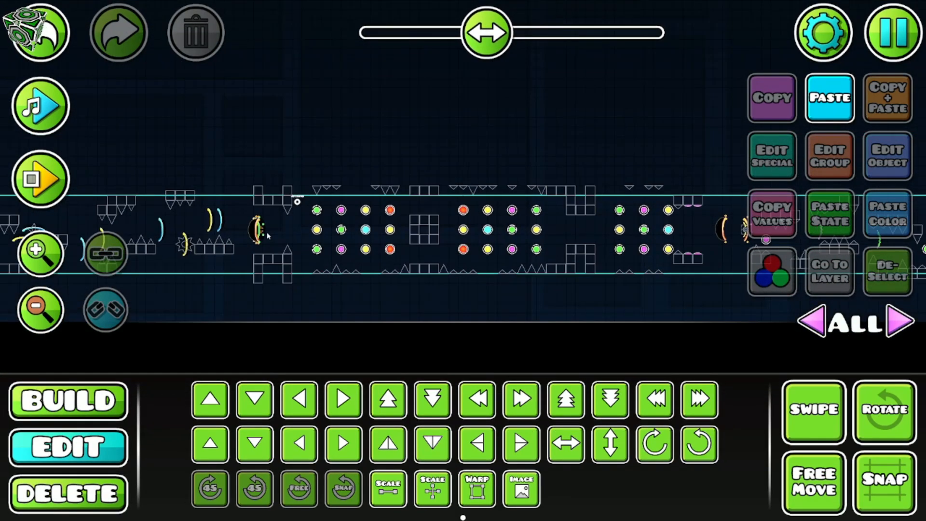
left_click_drag(509, 169, 306, 165)
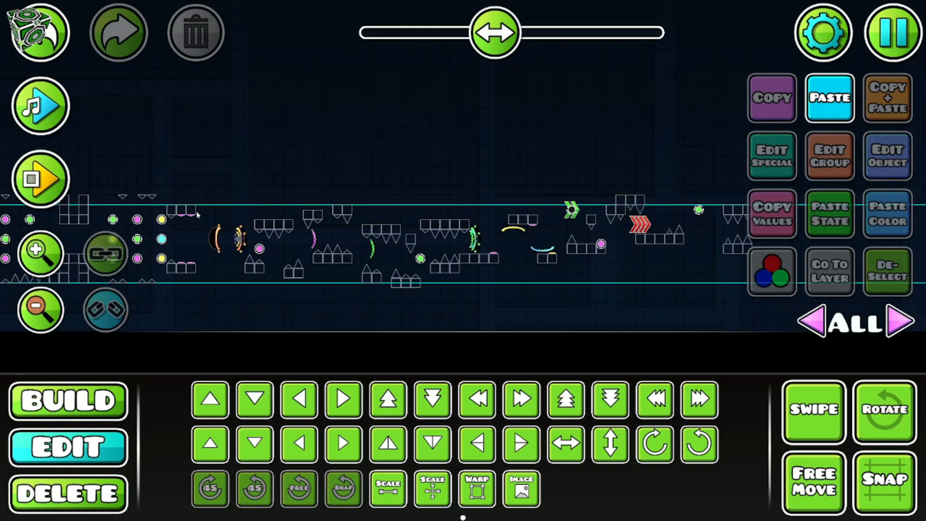
left_click_drag(196, 215, 513, 204)
left_click_drag(259, 178, 565, 171)
left_click_drag(299, 210, 561, 234)
left_click_drag(275, 227, 471, 242)
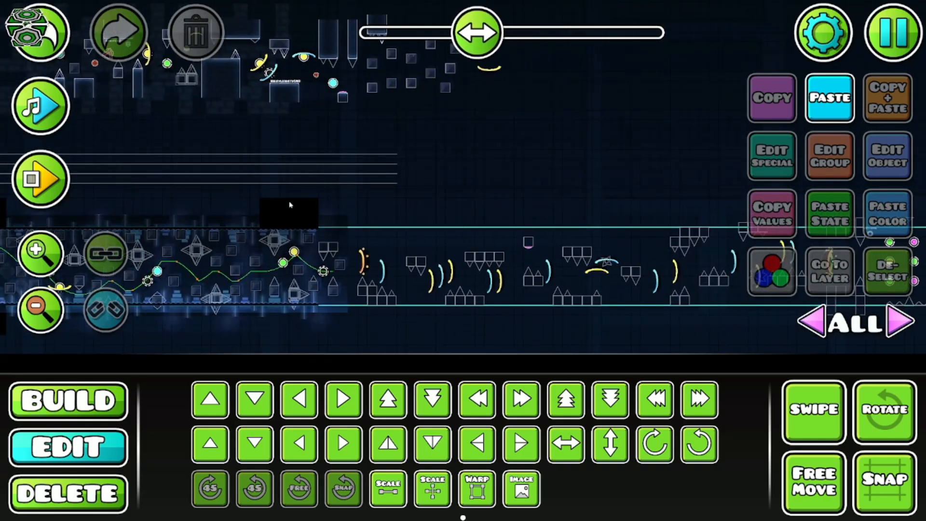
left_click_drag(290, 205, 506, 219)
left_click_drag(362, 220, 436, 219)
left_click_drag(631, 234, 404, 231)
scroll(432, 229, "down", 1)
scroll(400, 229, "up", 1)
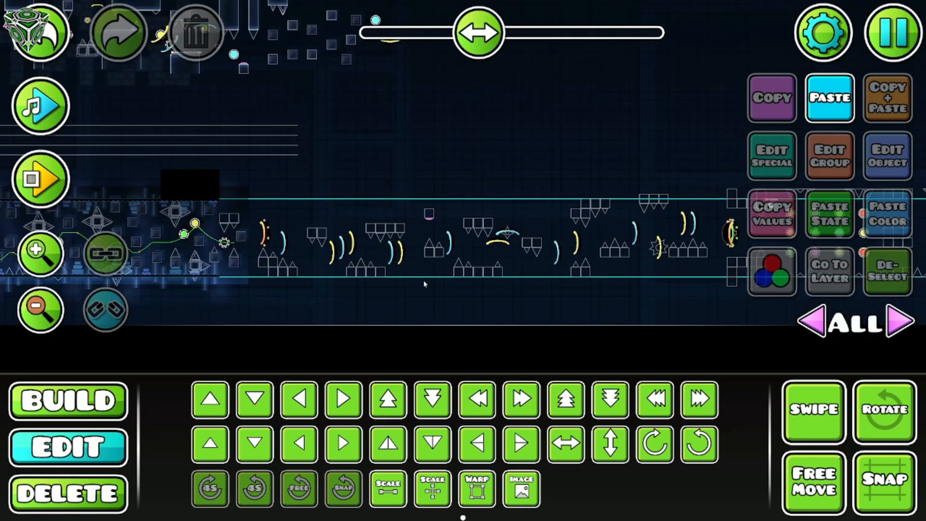
left_click_drag(476, 270, 311, 283)
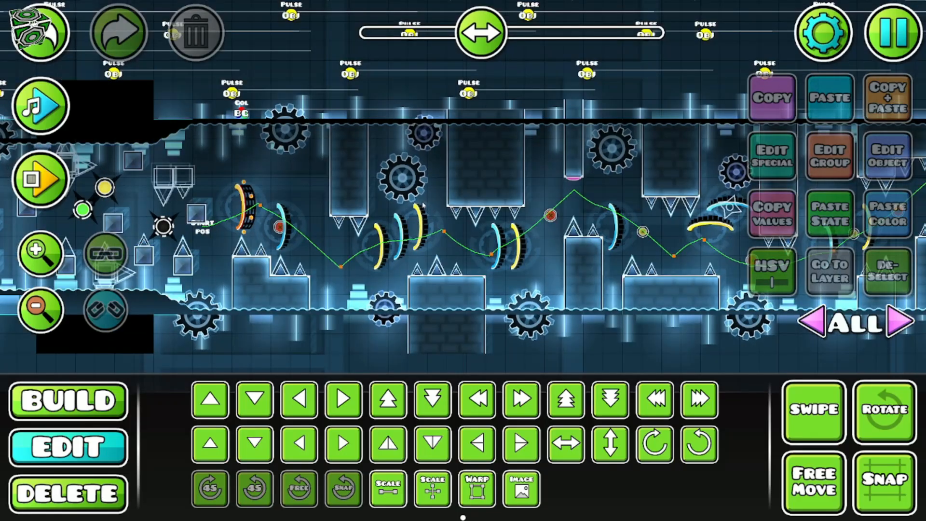
Step: Review the decorated gear and pillar section from its start to where the decoration ends
scroll(422, 249, "down", 3)
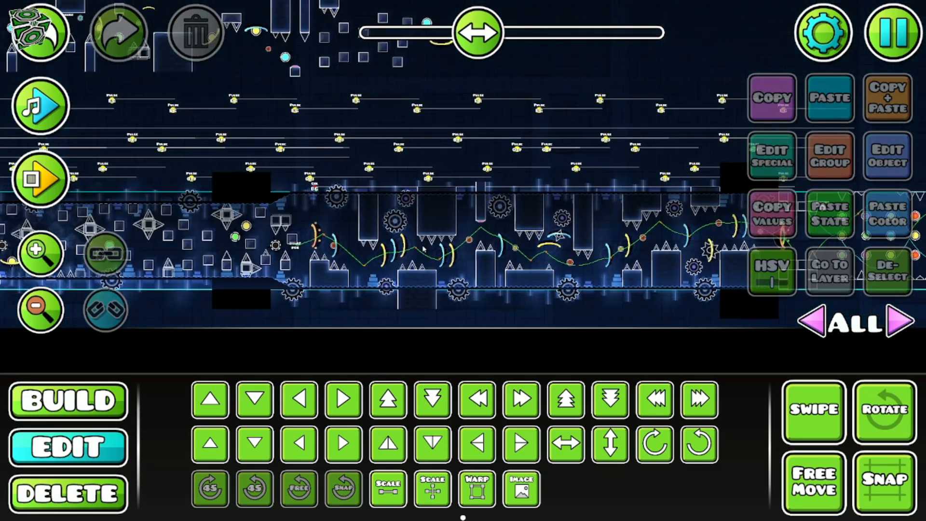
left_click_drag(423, 249, 288, 226)
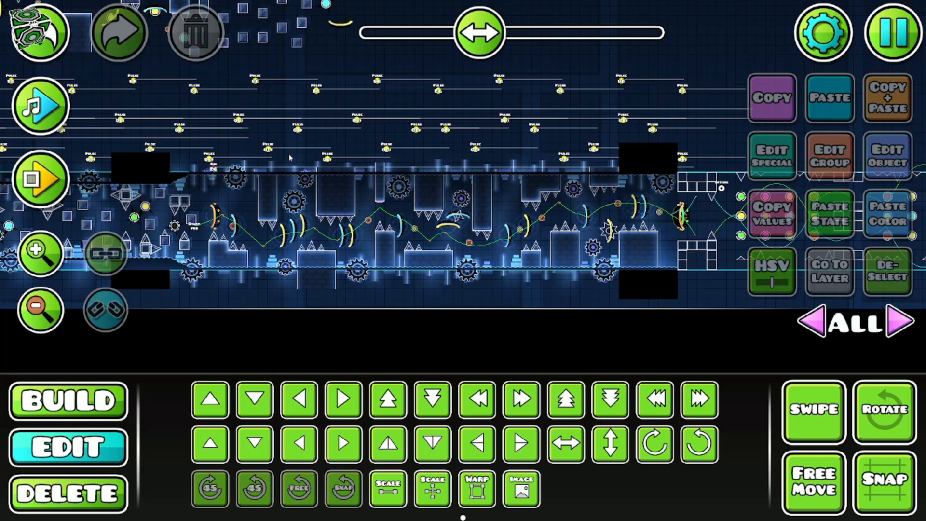
left_click_drag(432, 193, 587, 180)
key("Return")
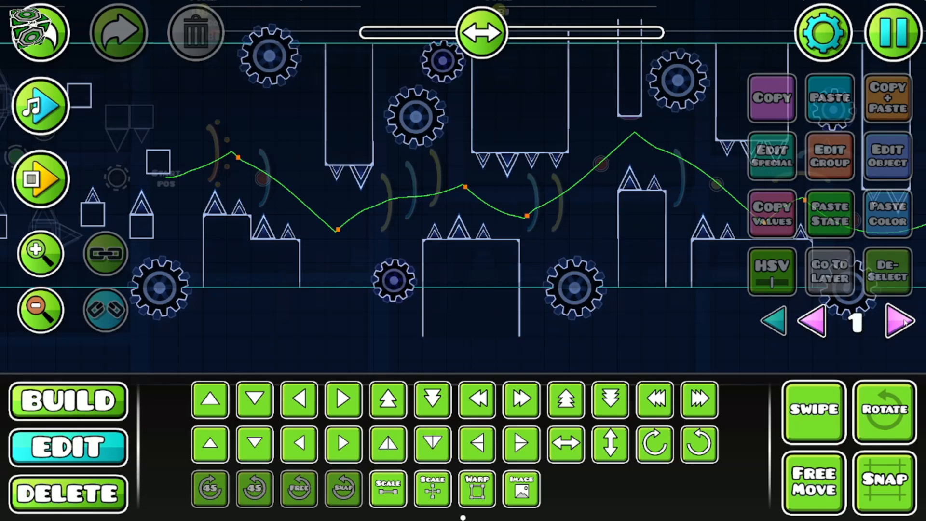
Step: Switch to editor layer 7 at the gear and pillar section
left_click(899, 321)
left_click(900, 321)
left_click(900, 321)
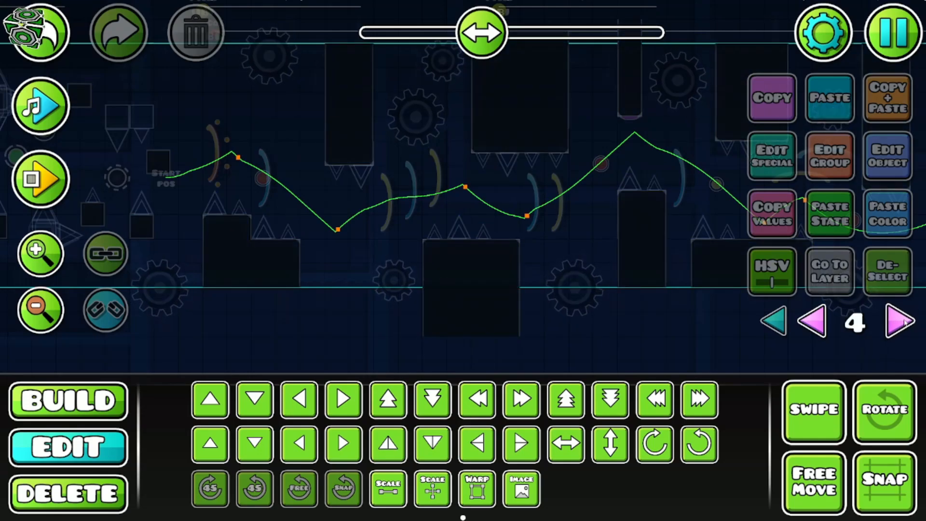
left_click(899, 320)
left_click(900, 321)
left_click(900, 321)
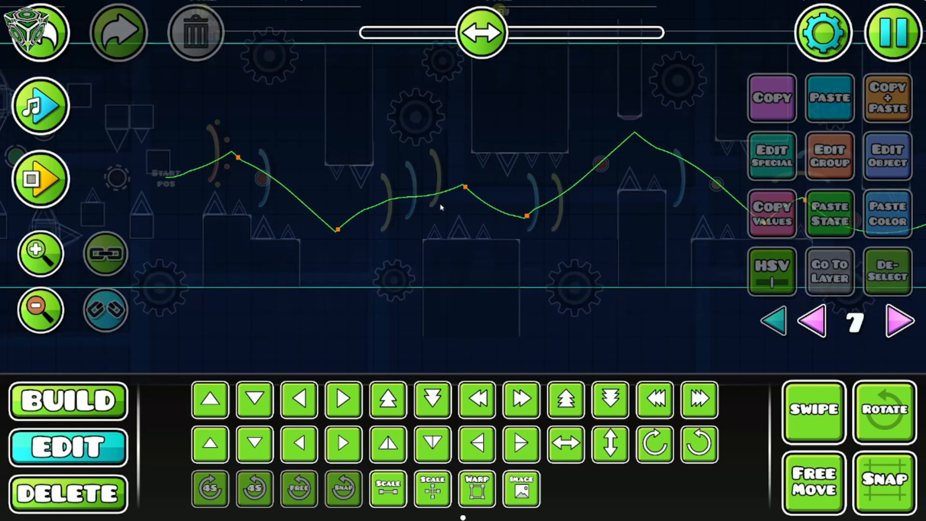
left_click_drag(136, 305, 541, 286)
left_click_drag(611, 138, 148, 164)
left_click_drag(624, 229, 543, 237)
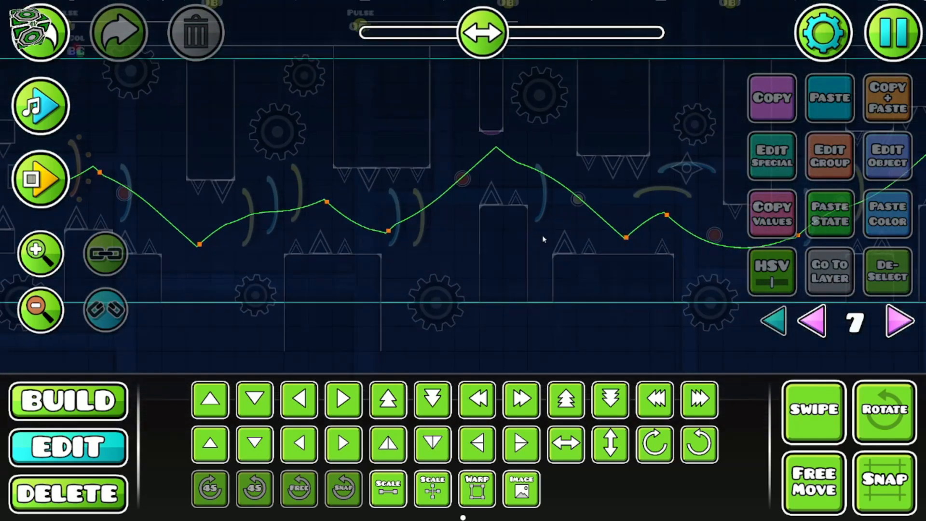
Step: Build a slanted parallelogram from solid slope and block pieces on the corridor floor beside the low pillar
left_click(119, 392)
left_click(208, 362)
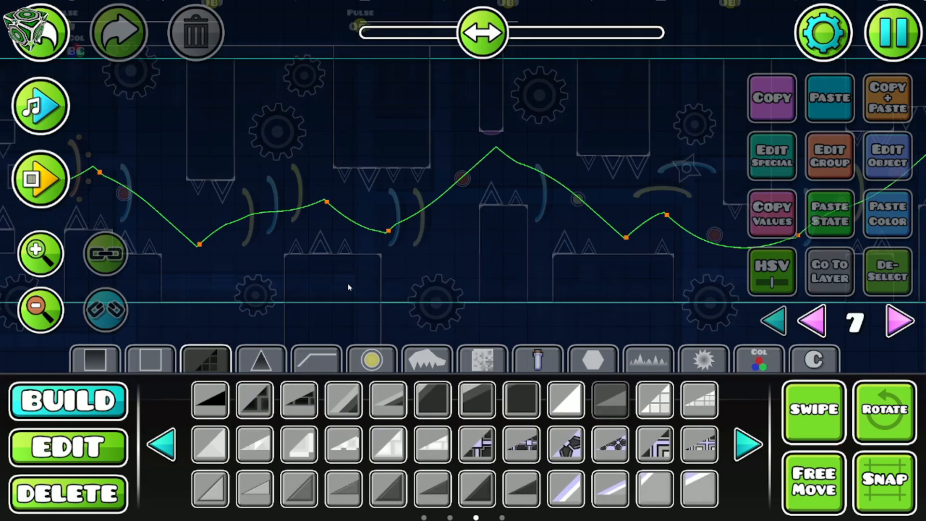
left_click(296, 282)
left_click(95, 359)
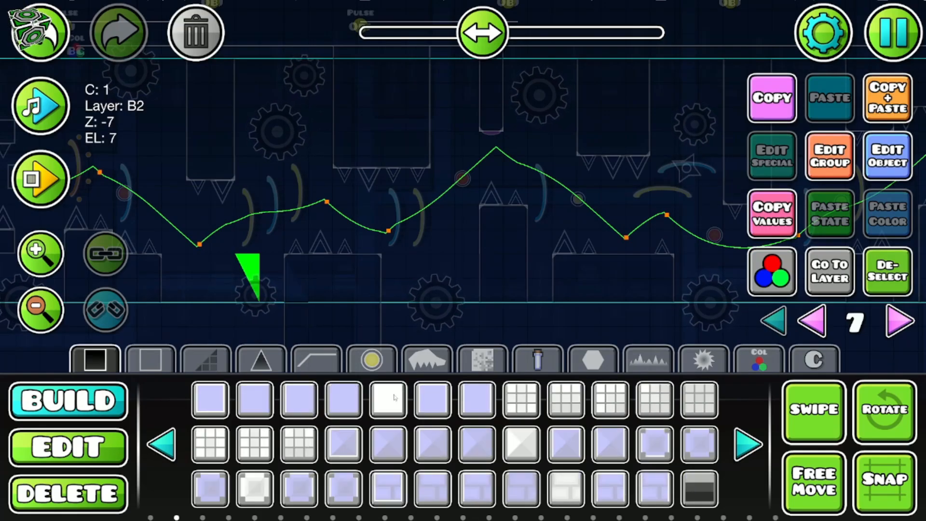
key("2")
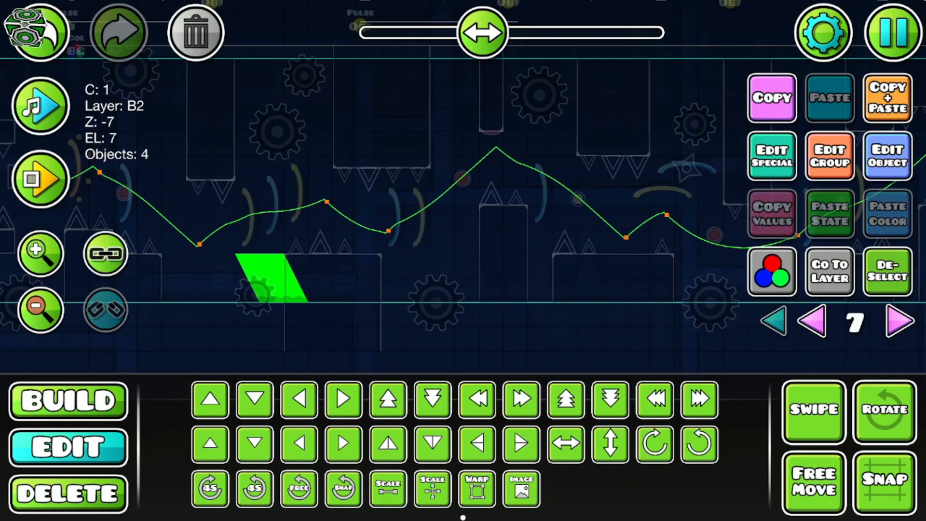
Step: Assign color channel 7 to the slanted shape and repeat it into linked zigzag background columns spanning the corridor's height
left_click(771, 272)
left_click(360, 351)
left_click(463, 439)
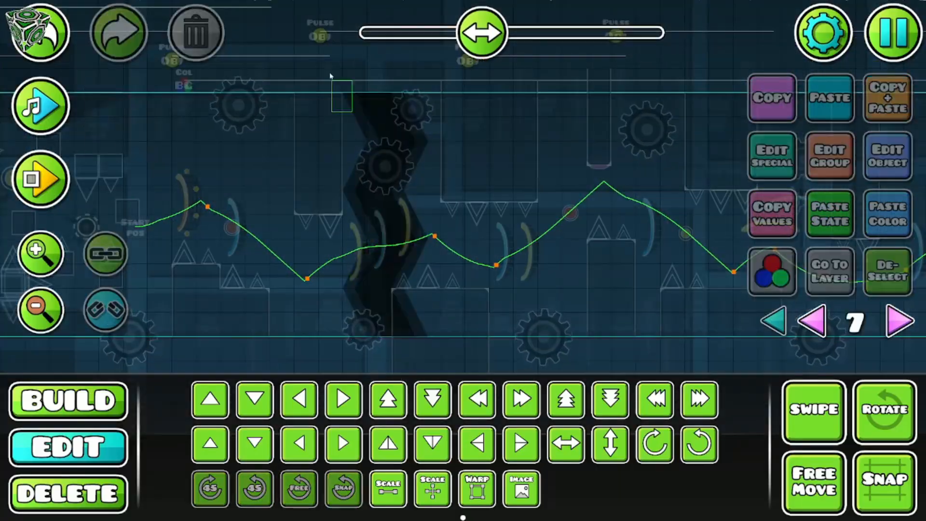
left_click(408, 294)
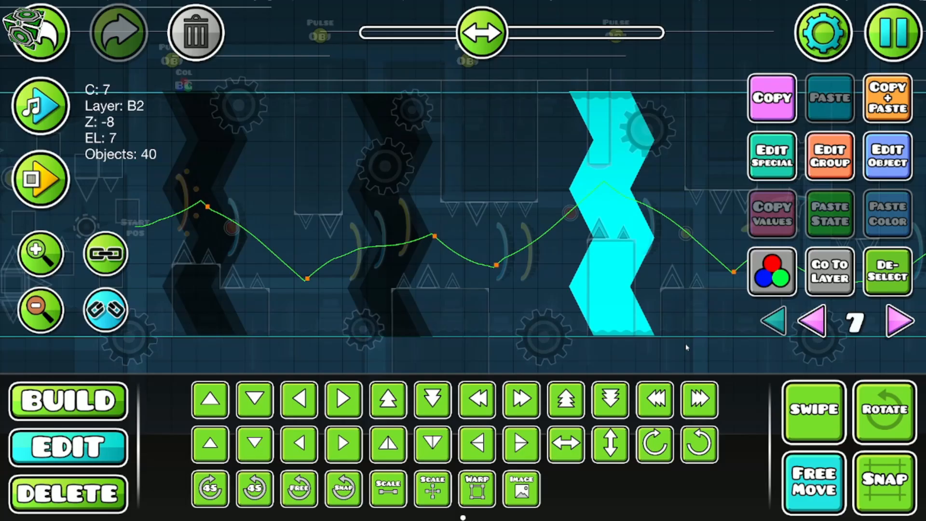
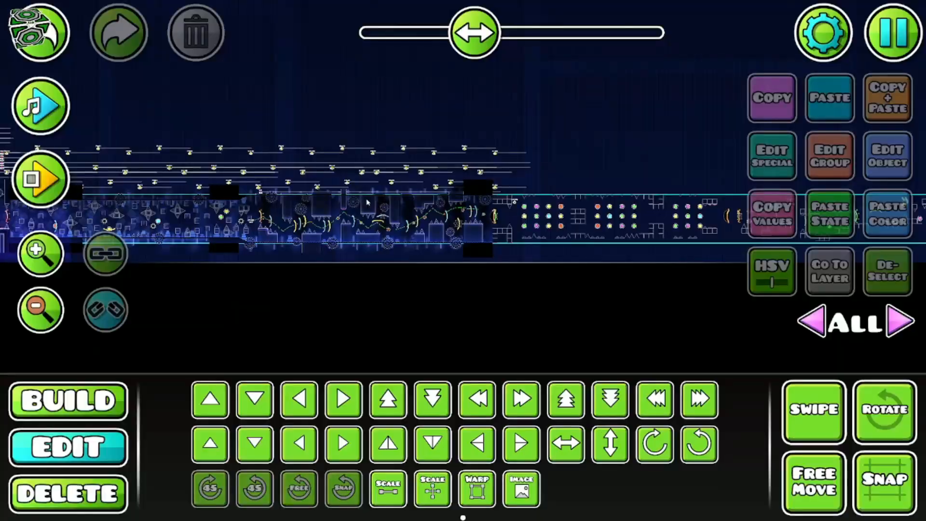
Step: Examine the finished gear section with its zigzag background and pulse triggers, and the undecorated layout up to the level's end
left_click_drag(336, 240, 404, 242)
mouse_move(654, 256)
left_mouse_down()
mouse_move(461, 248)
mouse_move(665, 268)
left_mouse_up()
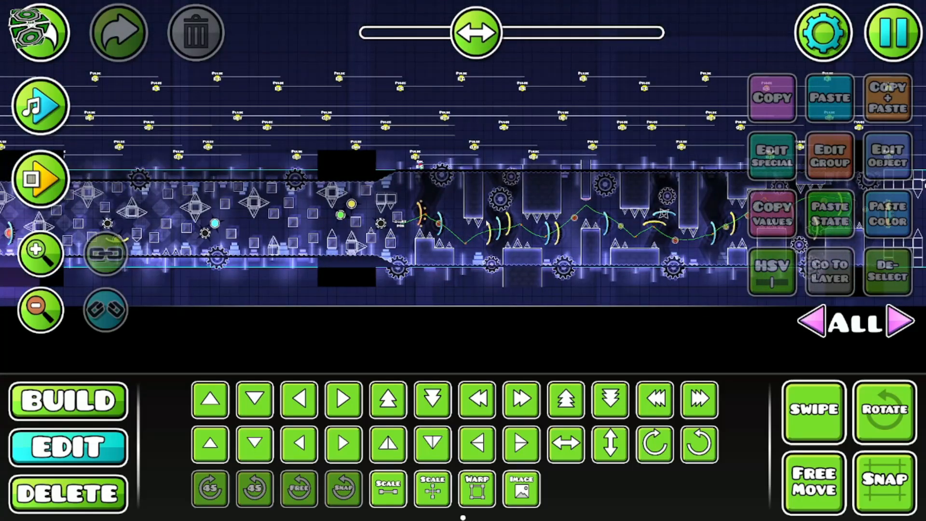
scroll(487, 223, "down", 5)
scroll(516, 222, "up", 5)
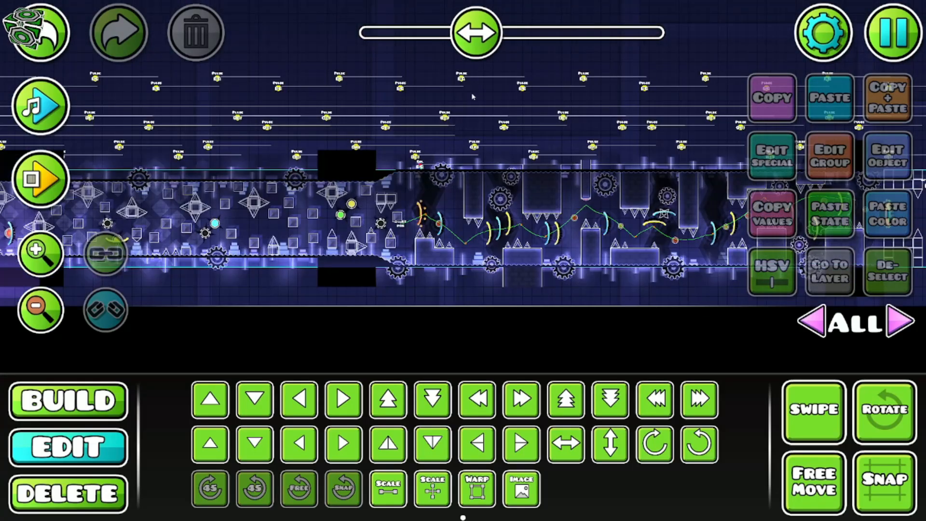
left_click_drag(465, 34, 366, 34)
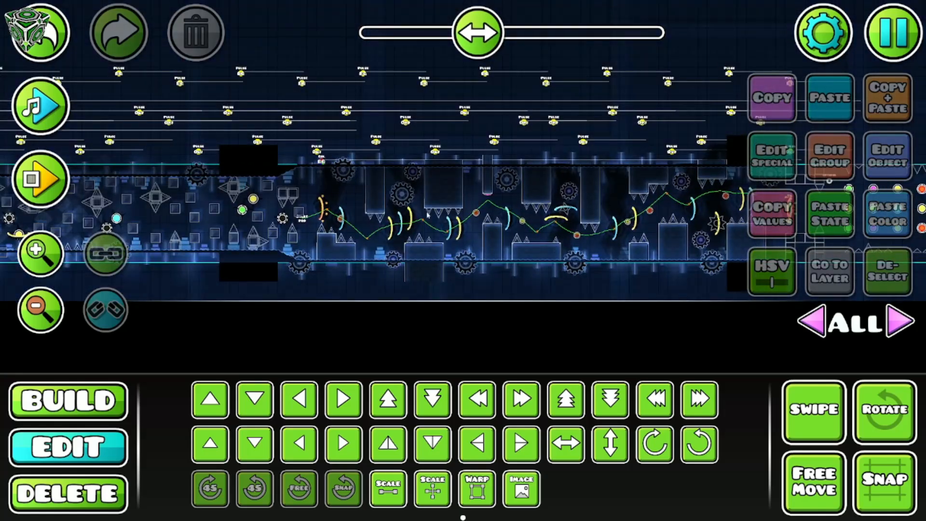
scroll(427, 215, "up", 5)
scroll(410, 233, "down", 2)
left_click_drag(699, 233, 46, 242)
scroll(356, 235, "down", 4)
left_click_drag(578, 244, 332, 249)
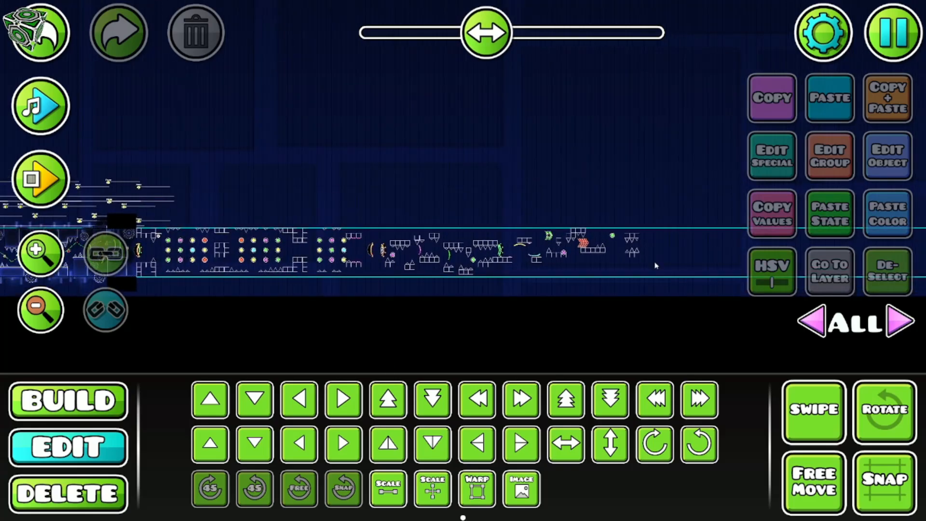
left_click_drag(299, 176, 420, 162)
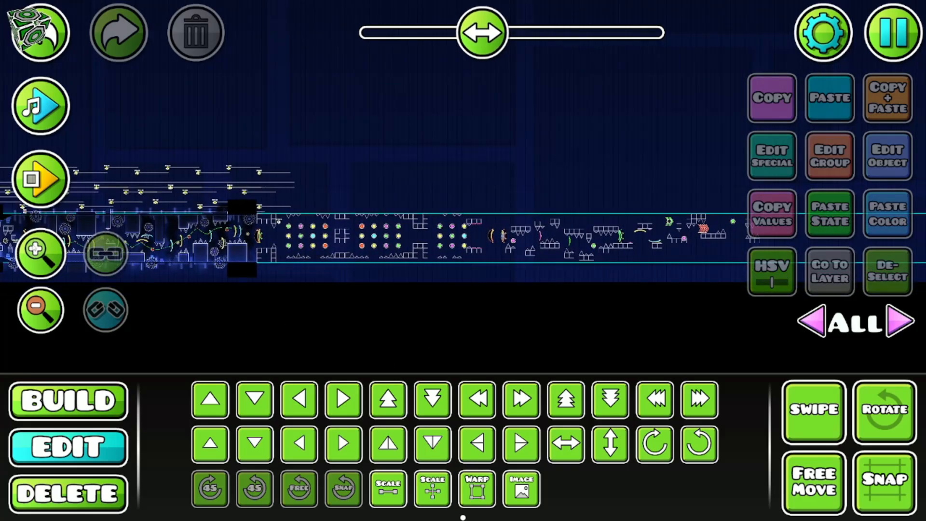
Step: Examine the transition from the end of the gear section into the undecorated block, spike and orb layout
left_click(41, 253)
left_click(99, 405)
left_click(150, 359)
left_click_drag(313, 143, 456, 223)
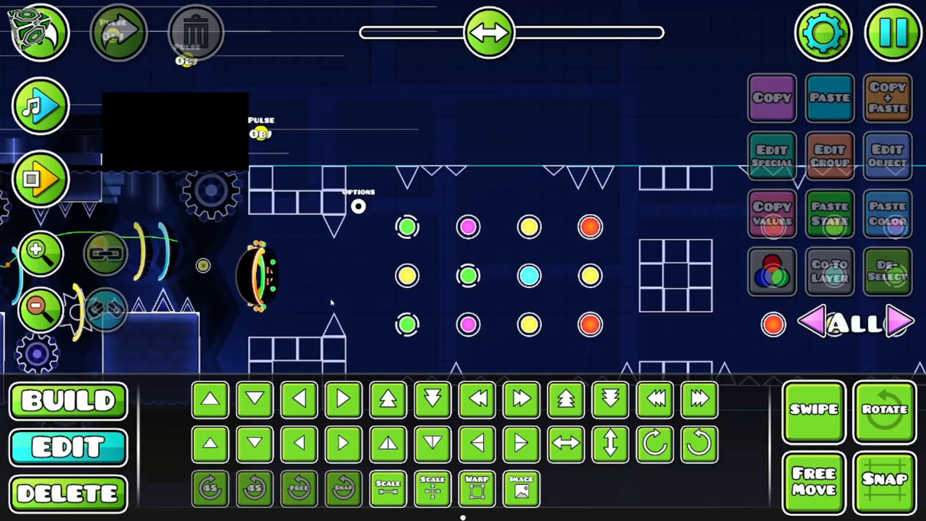
left_click_drag(590, 215, 613, 294)
scroll(612, 294, "down", 1)
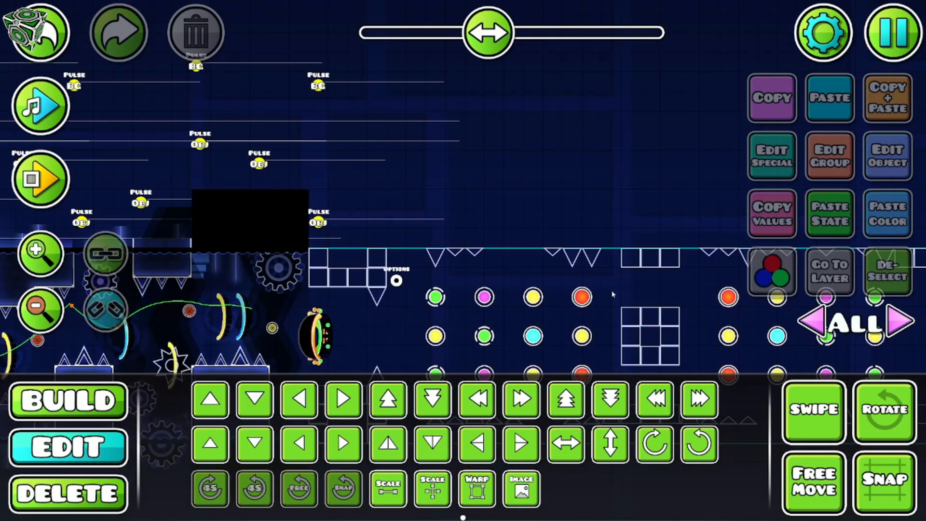
left_click(891, 322)
left_click_drag(168, 246, 659, 211)
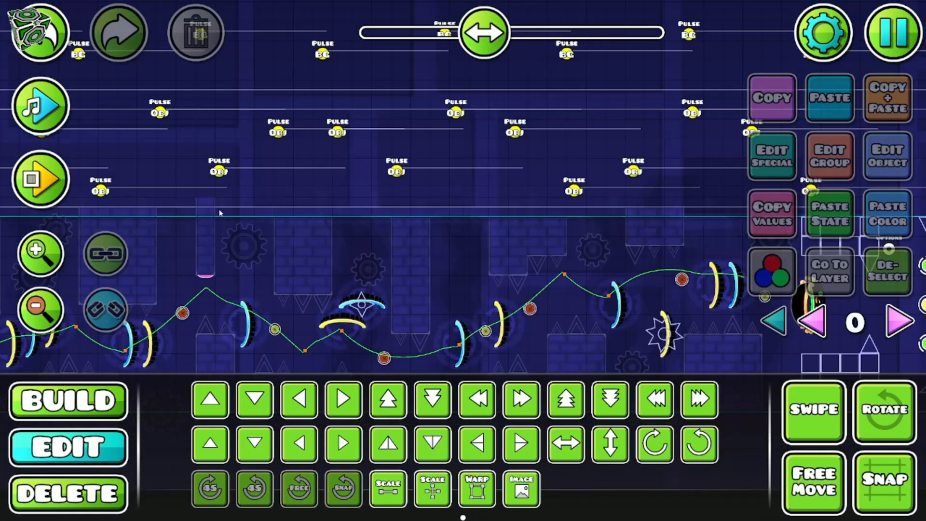
left_click_drag(221, 210, 723, 234)
Step: Copy the background color trigger above the start of the spiral section with all editor layers shown
left_click(778, 328)
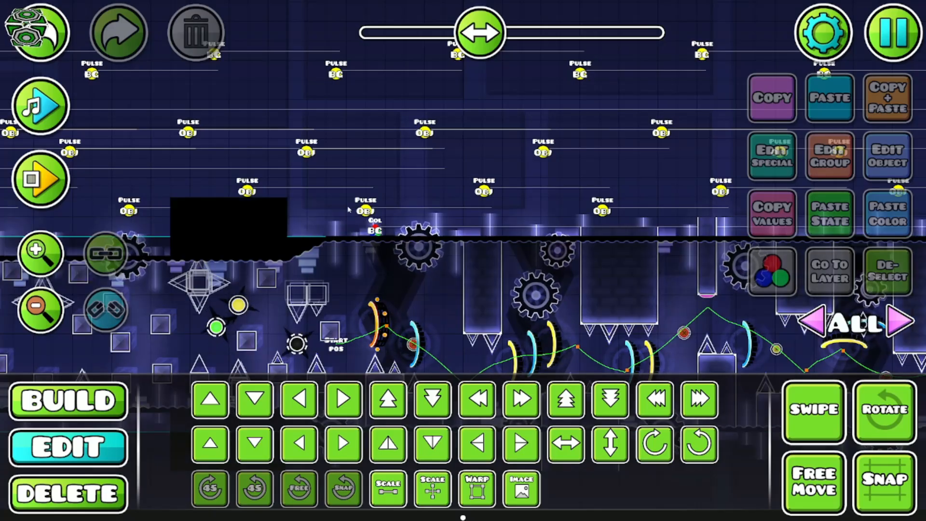
scroll(579, 270, "down", 2)
left_click_drag(242, 217, 699, 214)
left_click_drag(297, 212, 710, 209)
left_click_drag(236, 212, 713, 204)
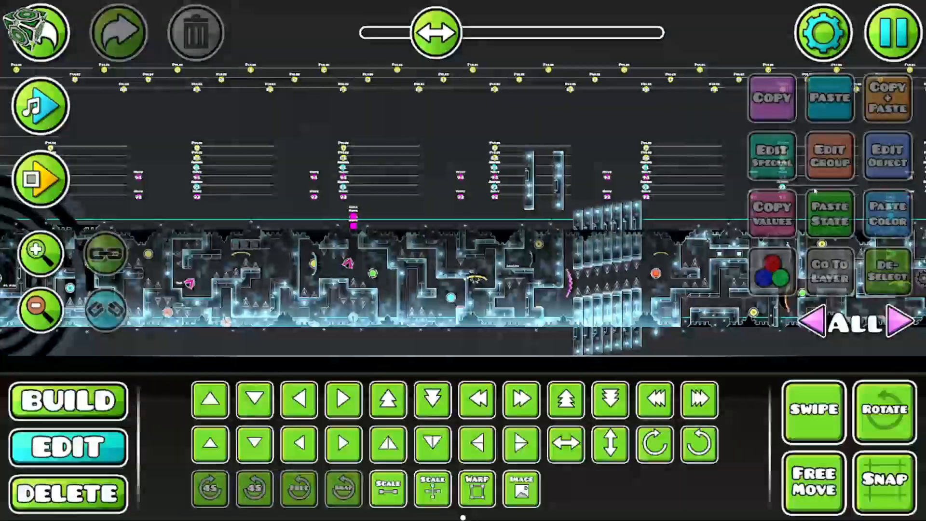
left_click_drag(309, 193, 670, 197)
left_click(323, 171)
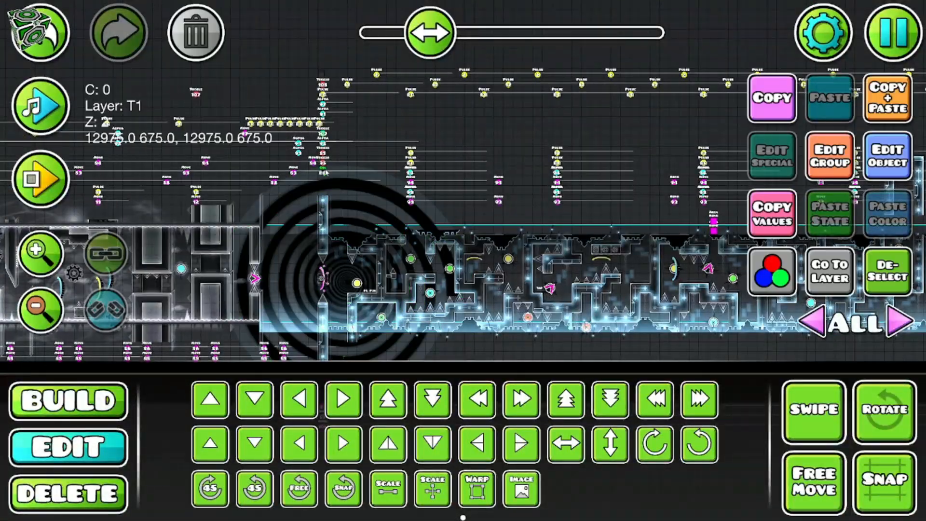
left_click(768, 102)
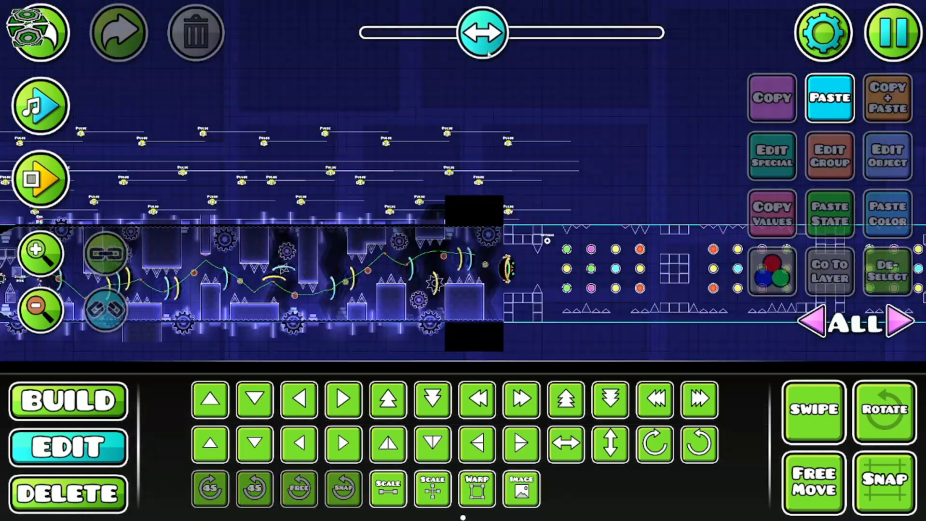
Step: Paste the background color trigger above the end of the gear section and deselect it
left_click_drag(642, 198, 687, 199)
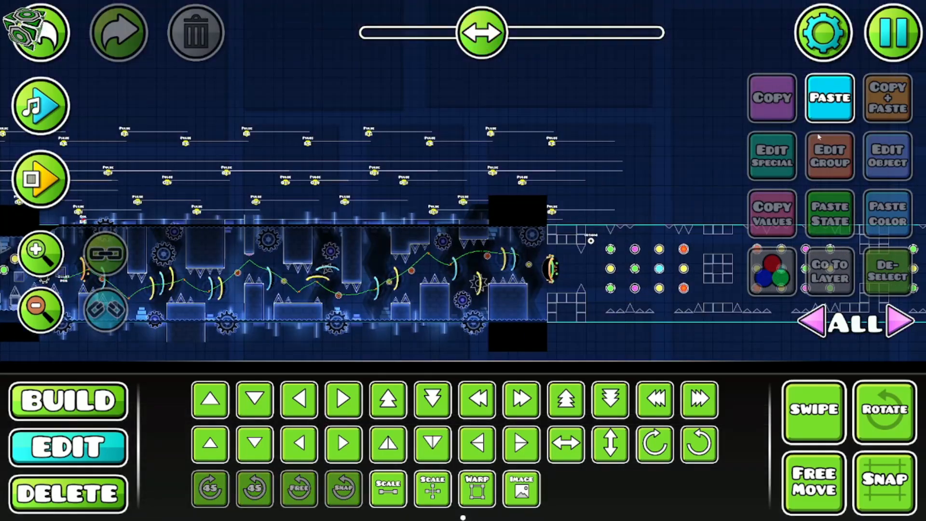
left_click(828, 100)
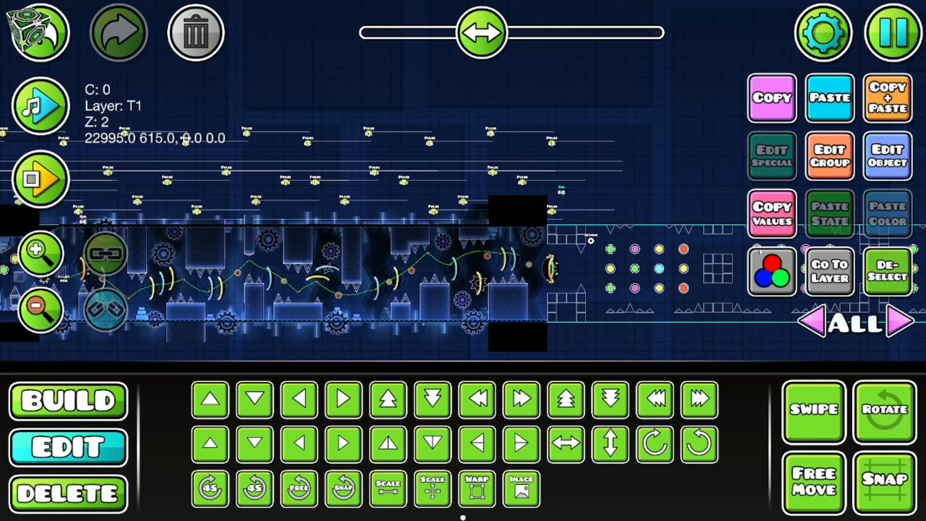
key("a")
key("alt+d")
left_click_drag(675, 193, 513, 178)
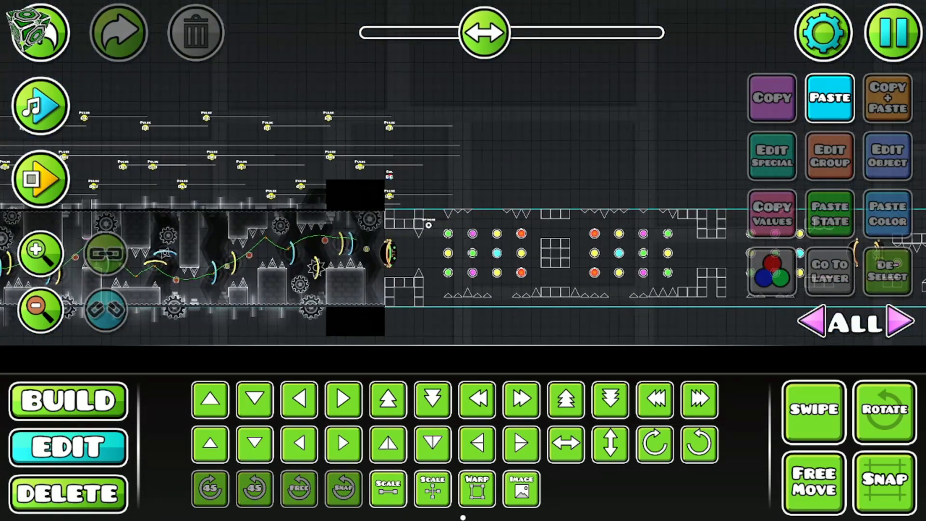
Step: Set the pasted trigger's background color to 004303, then refine it to the softer dark green 1B4D1E
left_click(45, 262)
left_click(44, 262)
left_click_drag(368, 138, 384, 234)
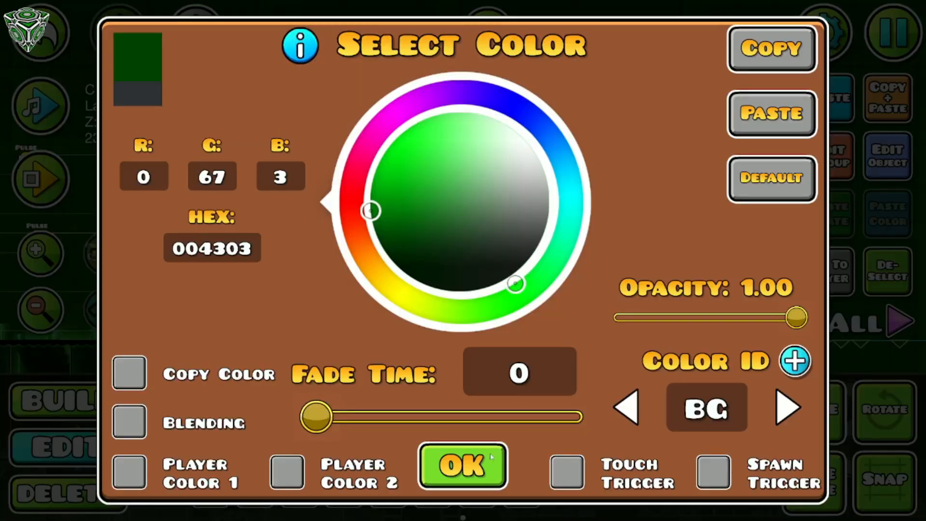
left_click(461, 465)
left_click_drag(463, 176, 520, 218)
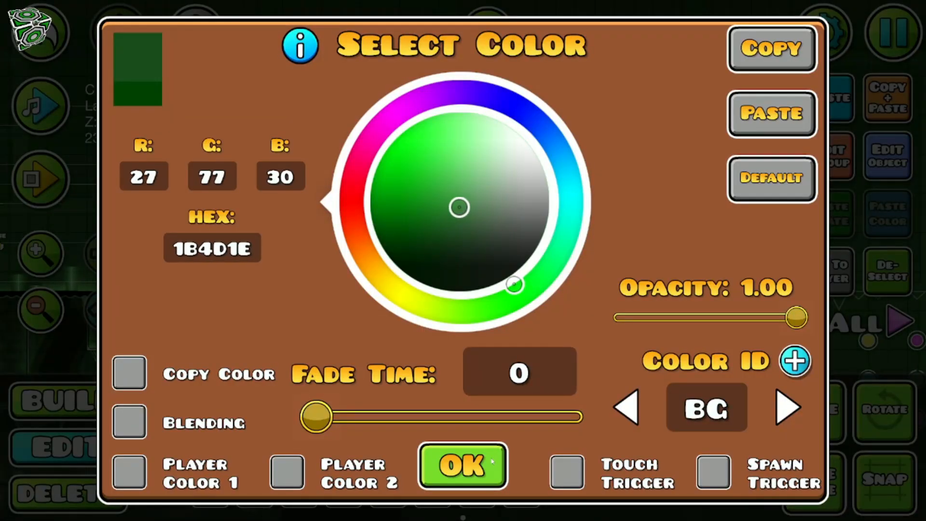
left_click(491, 461)
Step: Place a Shader and a Gray Scale trigger above the start of the undecorated section and deselect them
left_click_drag(577, 273, 445, 287)
left_click(396, 136)
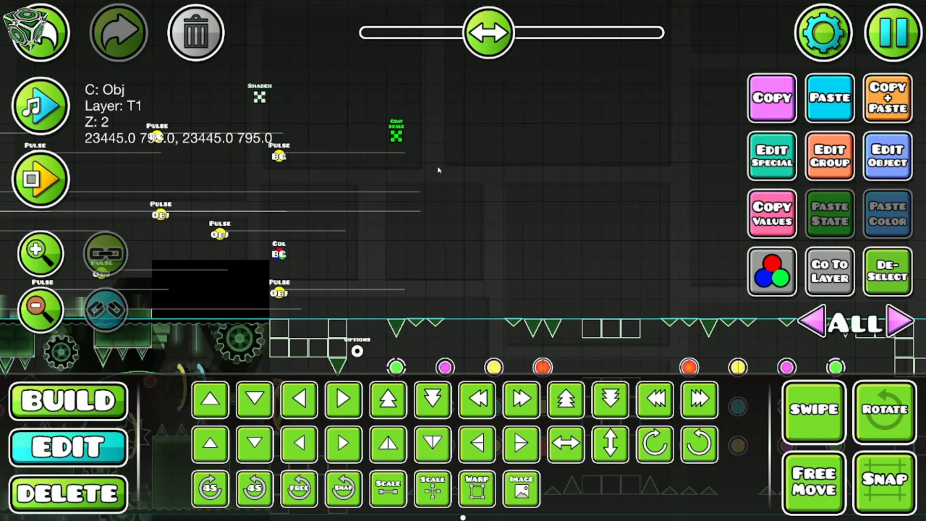
left_click(904, 288)
left_click_drag(417, 235, 378, 82)
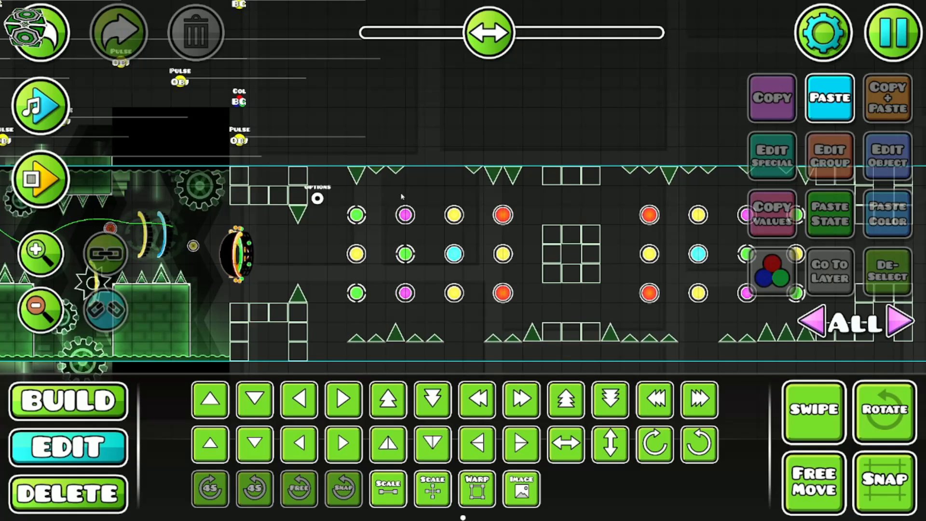
Step: Examine the undecorated layout of blocks, spikes and orb grids beyond the gear section's exit portal
left_click_drag(479, 240, 203, 212)
left_click_drag(487, 208, 193, 211)
left_click_drag(422, 202, 483, 203)
left_click_drag(129, 194, 423, 199)
left_click_drag(237, 252, 444, 257)
left_click_drag(544, 270, 530, 310)
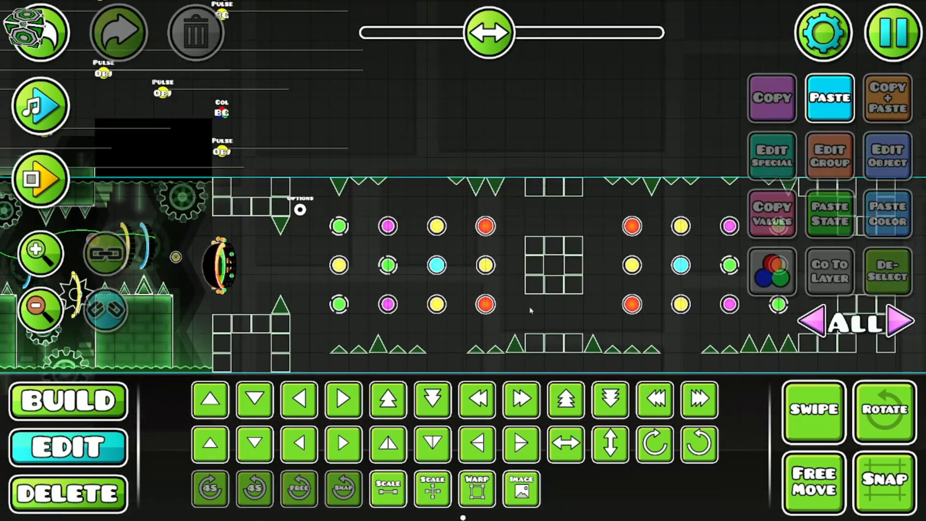
left_click_drag(574, 278, 412, 248)
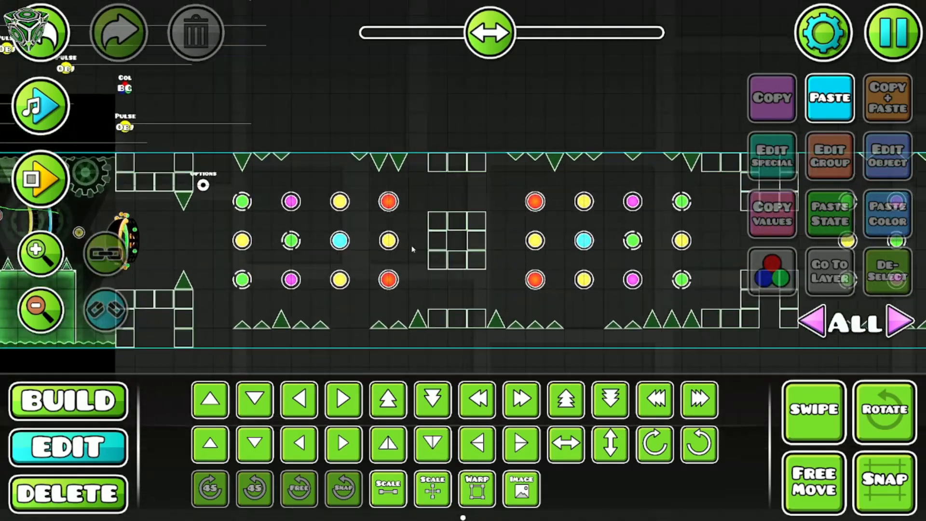
left_click_drag(597, 209, 357, 210)
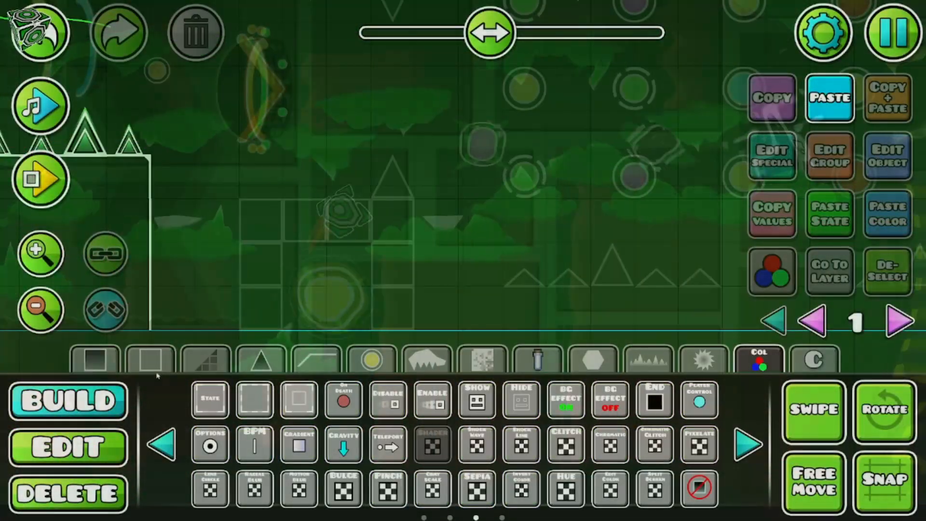
Step: Outline the low floor block under the portal on editor layer 1 with corner and straight edge pieces
left_click(292, 401)
left_click(260, 227)
left_click(396, 214)
key("e")
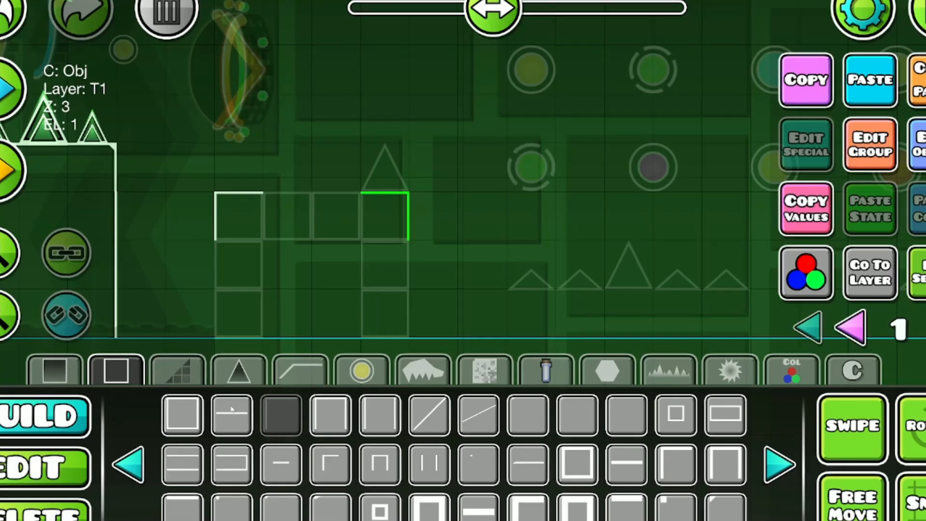
left_click(255, 399)
left_click(314, 212)
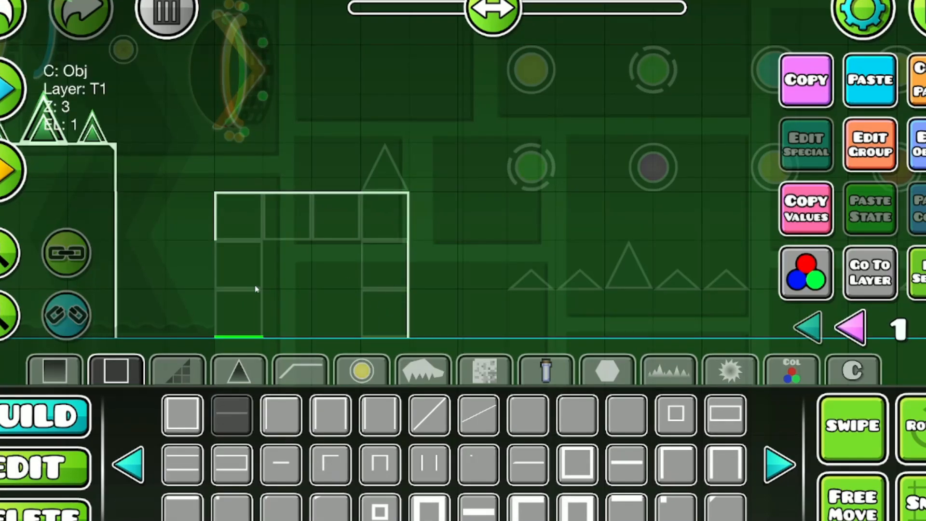
left_click(59, 451)
Step: Duplicate the neighboring pillar's dark fill from editor layer 4 into the new outlined floor block
left_click_drag(345, 252, 401, 268)
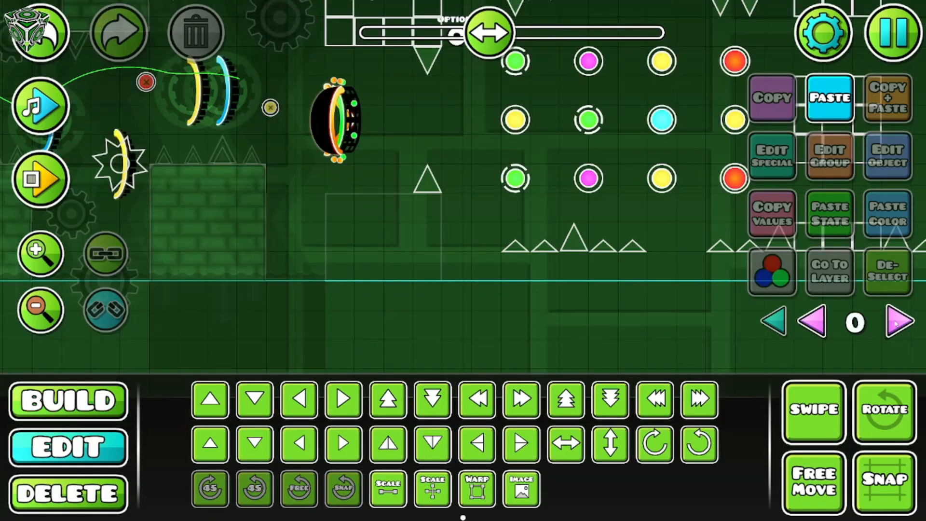
left_click(201, 240)
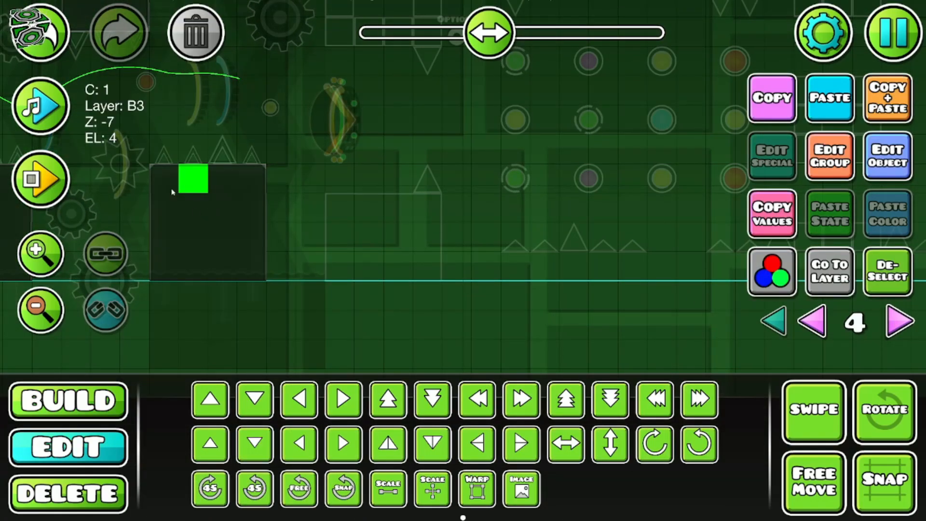
left_click_drag(170, 187, 308, 264)
key("ctrl+d")
left_click(704, 401)
key("d")
key("s")
left_click(900, 263)
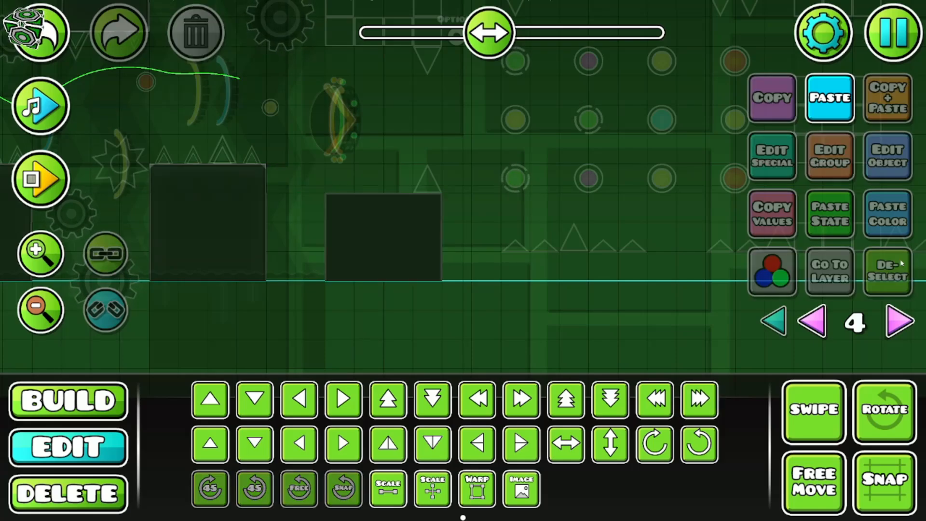
Step: Add a brick trim strip along the inside top edge of the floor block on editor layer 5
scroll(427, 262, "up", 1)
left_click(811, 332)
left_click(811, 332)
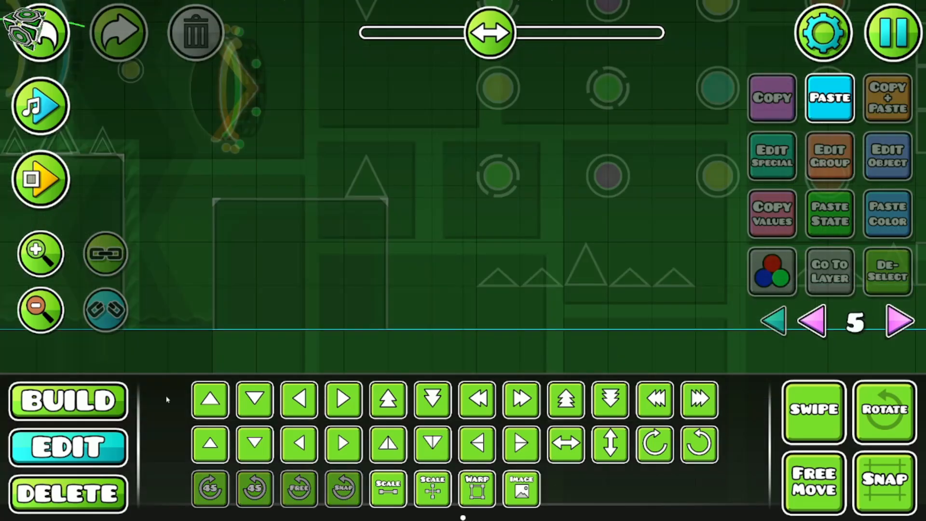
left_click(104, 382)
left_click(103, 361)
left_click(157, 439)
left_click(157, 439)
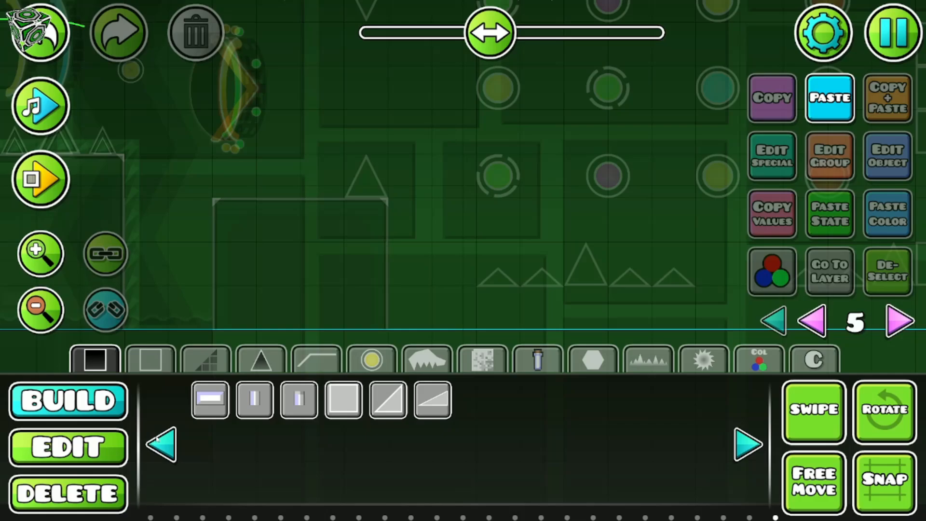
left_click(157, 438)
left_click(157, 438)
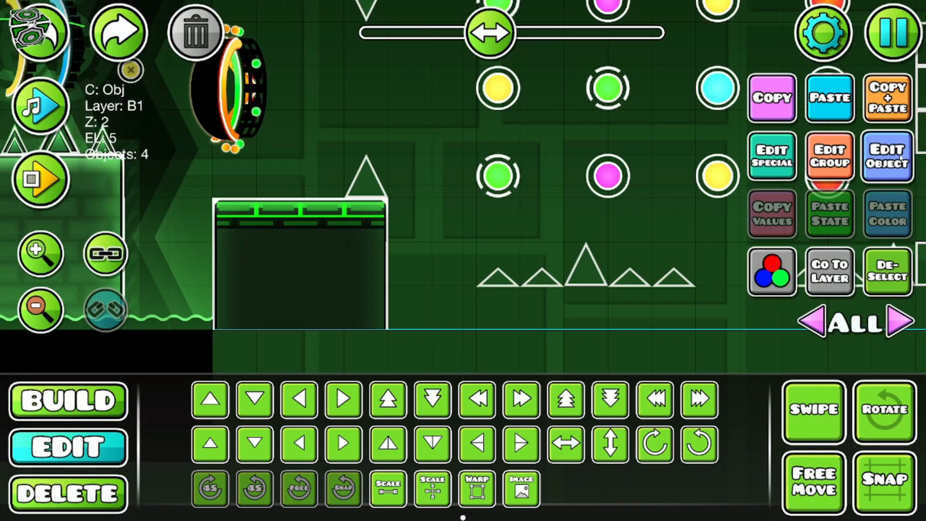
Step: Edit the object settings of the four selected brick trim pieces and deselect them
left_click(887, 155)
left_click(462, 440)
left_click(427, 217)
left_click_drag(427, 217, 475, 240)
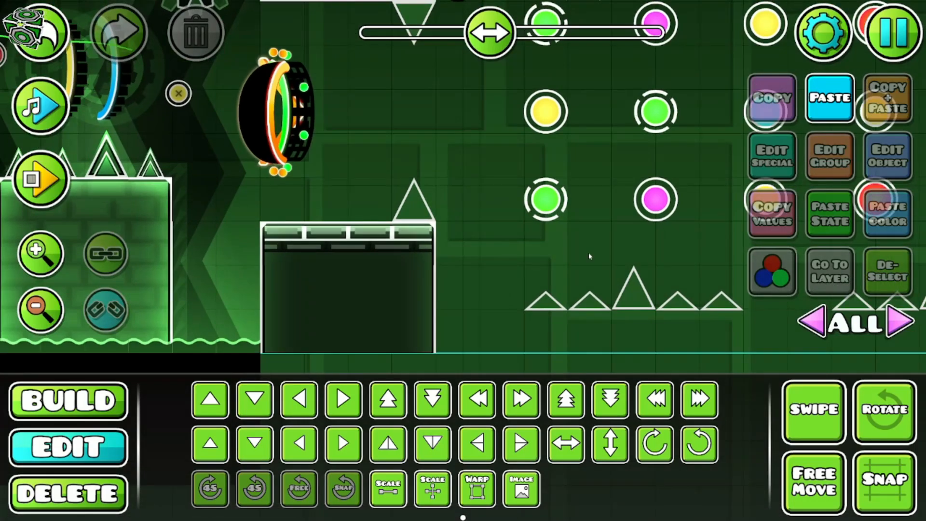
left_click_drag(598, 287, 568, 265)
left_click_drag(408, 211, 414, 236)
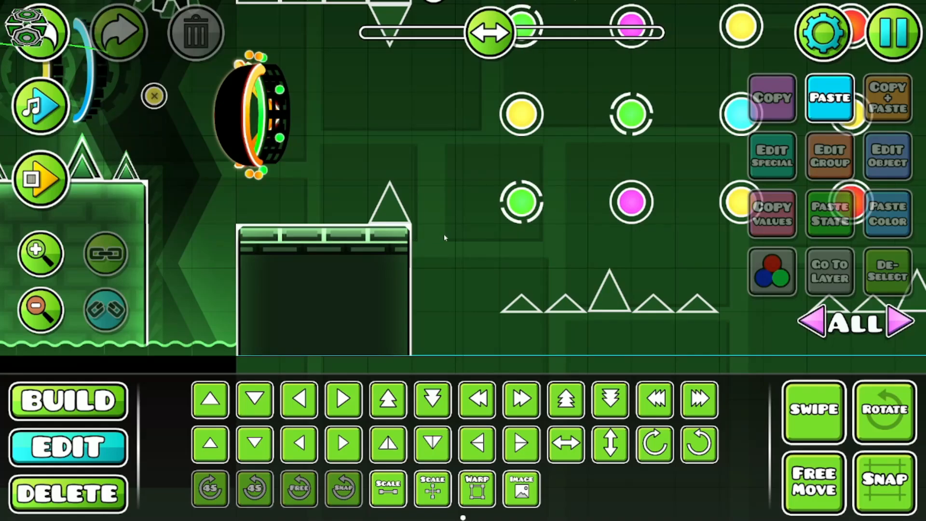
left_click_drag(489, 237, 498, 208)
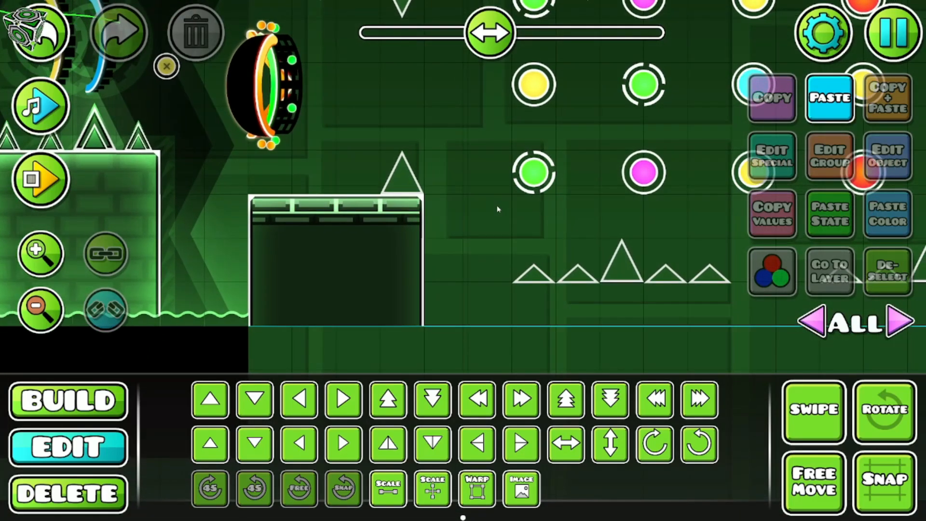
Step: Try duplicating the floor block's top outline and dark inner edge and lowering the copy beneath the brick trim
left_click(391, 205)
left_click(829, 272)
left_click(889, 276)
left_click(773, 321)
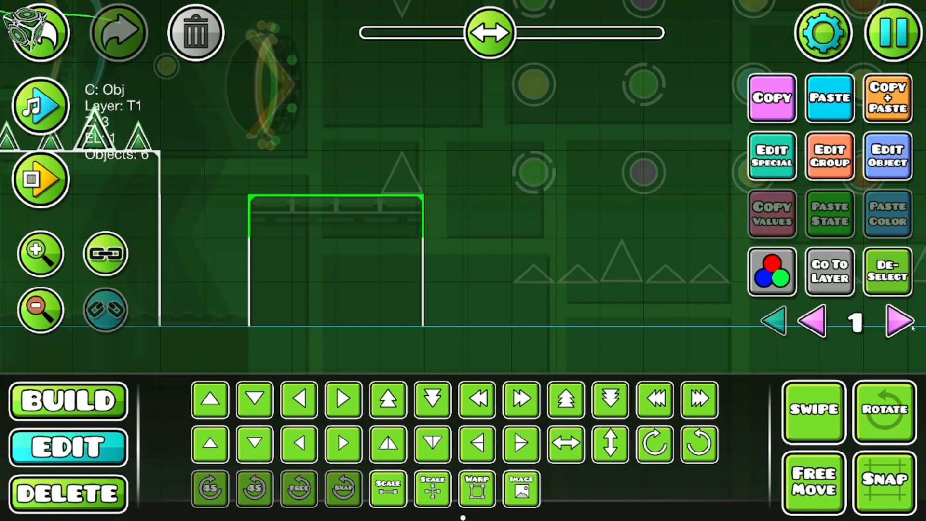
left_click(899, 321)
left_click(892, 324)
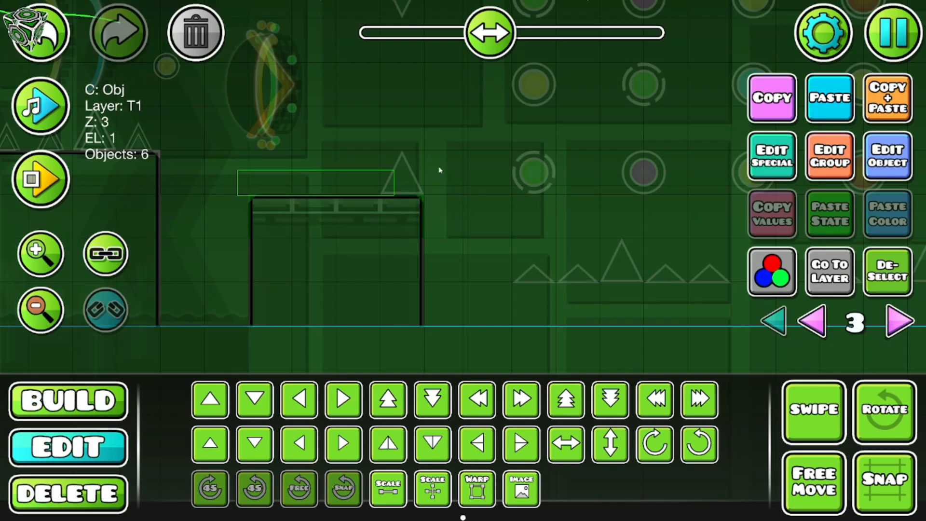
left_click_drag(237, 195, 440, 170)
left_click(774, 321)
left_click(433, 442)
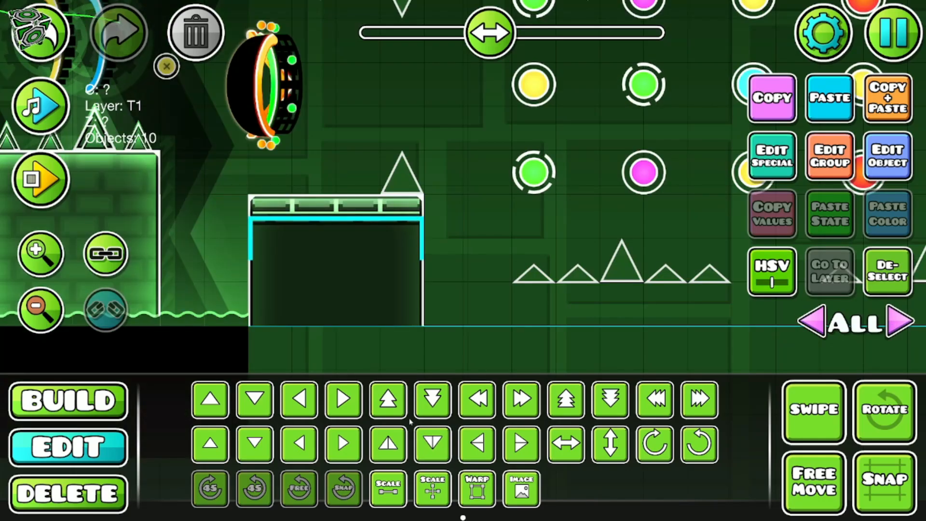
left_click(878, 261)
left_click_drag(490, 259, 500, 284)
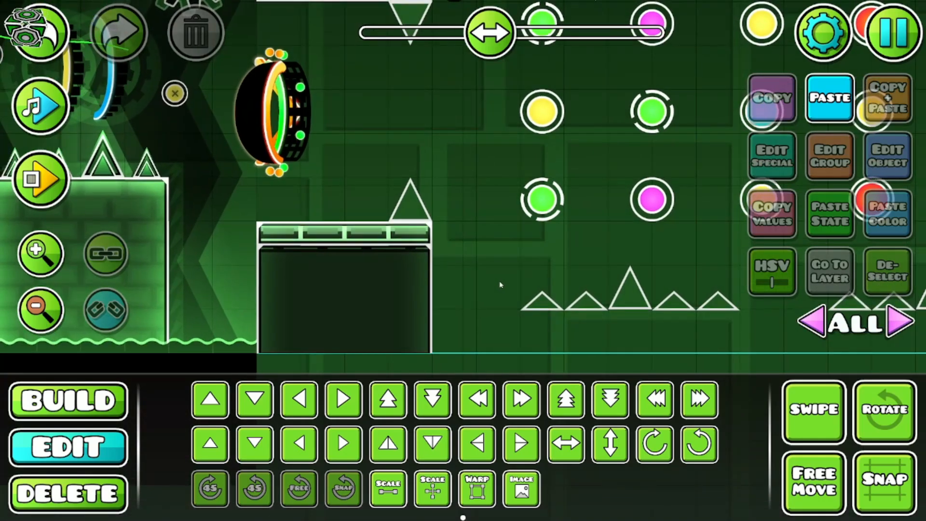
key("ctrl+z")
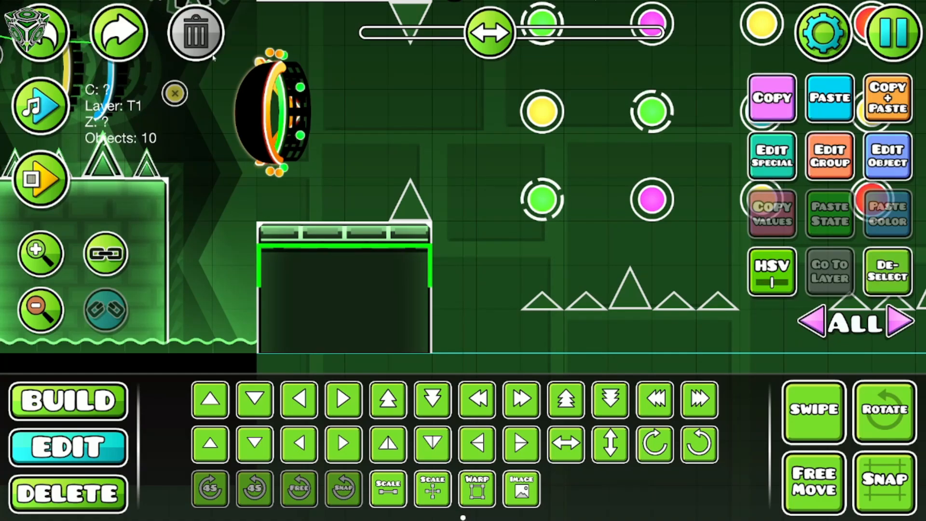
left_click(214, 58)
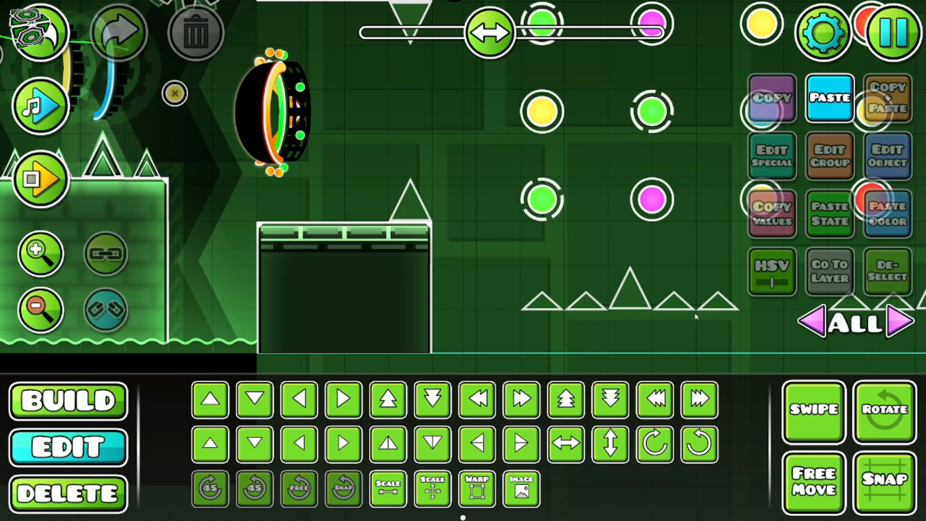
Step: On editor layer 5, place a slanted 3D outline piece above the floor block's upper-left corner
left_click(900, 322)
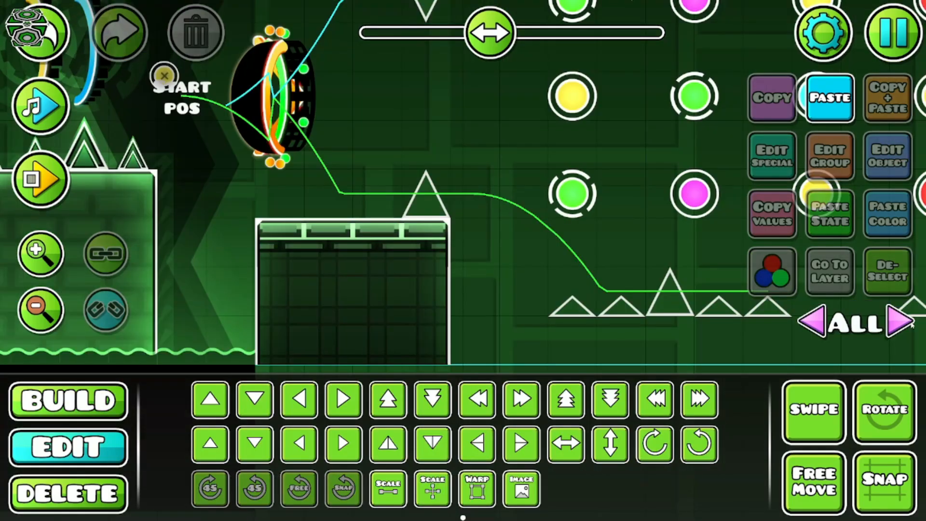
left_click(899, 322)
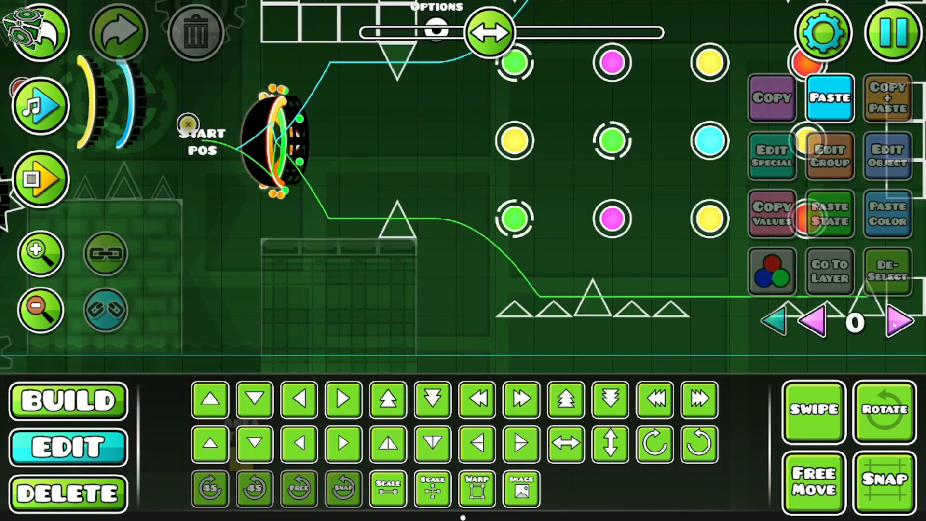
left_click(900, 322)
left_click(899, 321)
left_click(899, 322)
left_click(899, 322)
left_click(900, 322)
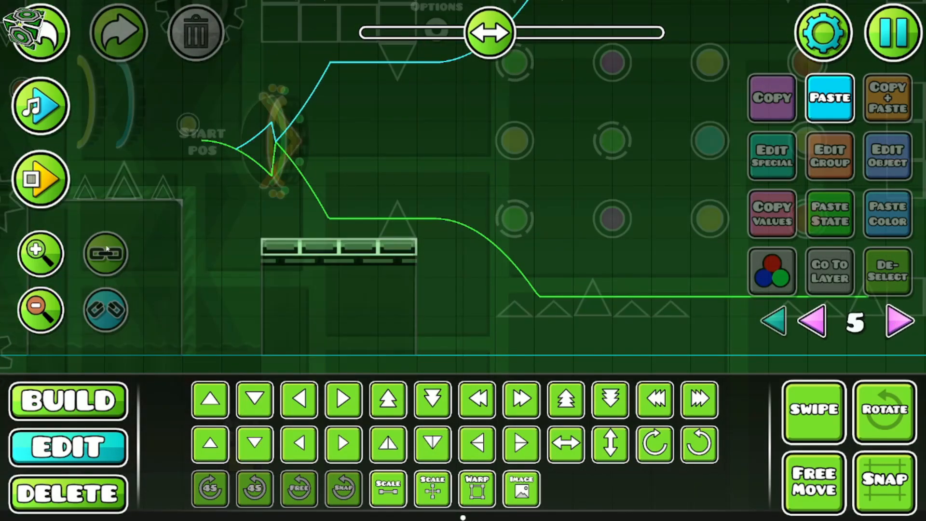
left_click(60, 257)
left_click_drag(269, 281, 337, 213)
left_click(67, 400)
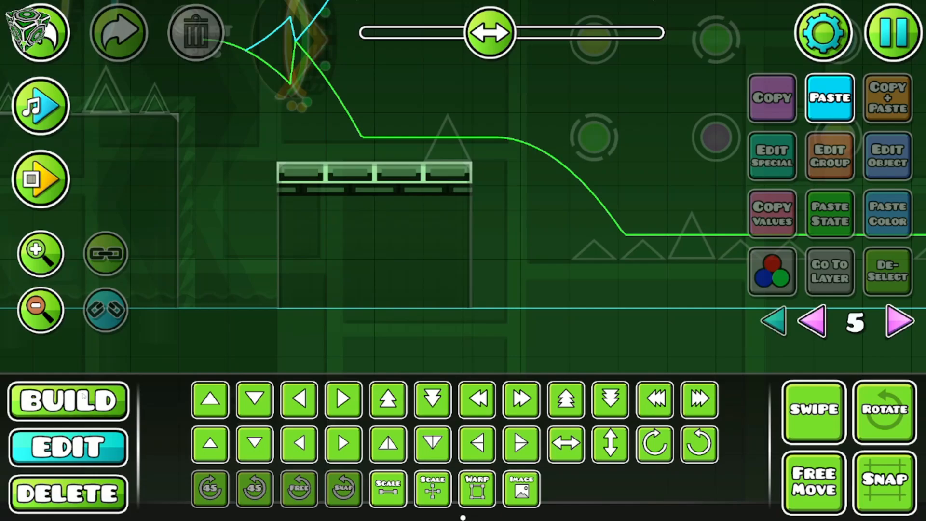
left_click(296, 367)
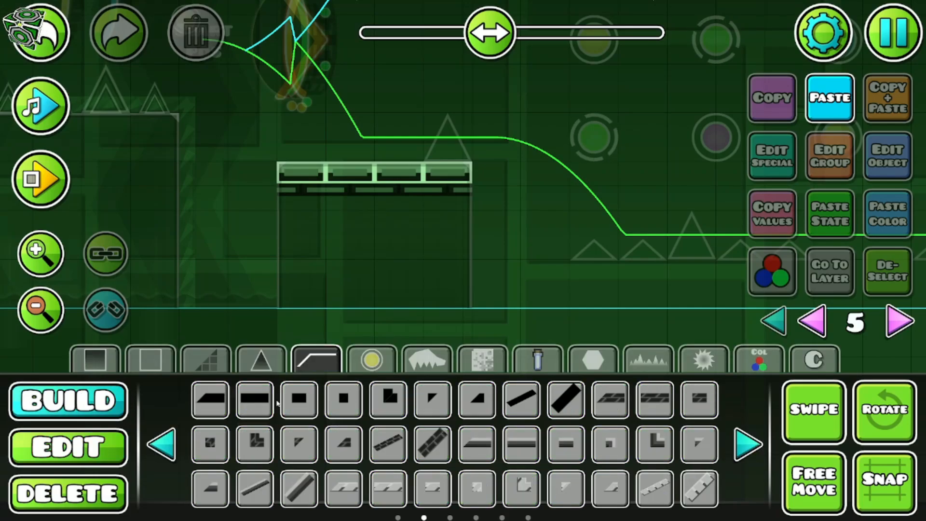
left_click(169, 445)
left_click(314, 139)
Step: Add dark 3D depth shading along the floor block's top edge, around the corner and down its right side
left_click(748, 444)
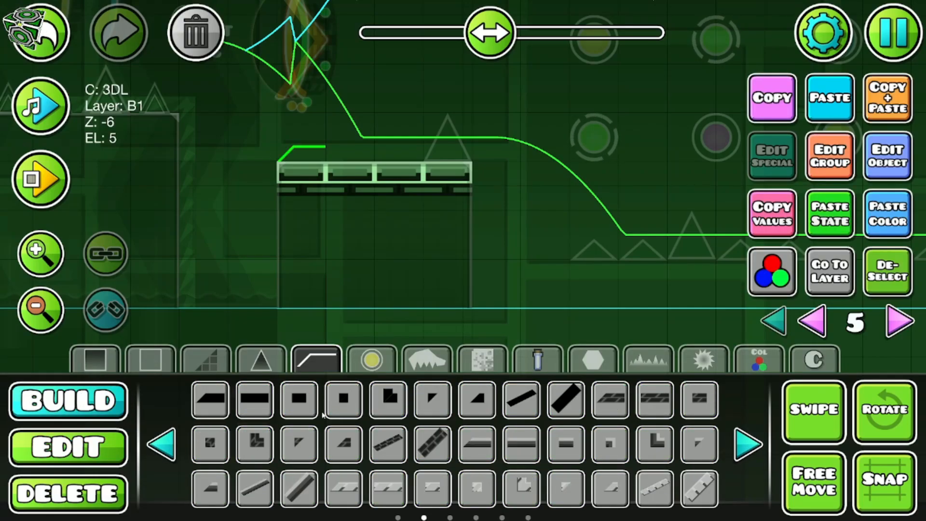
left_click(477, 436)
left_click(309, 143)
left_click(521, 442)
left_click_drag(343, 144, 450, 146)
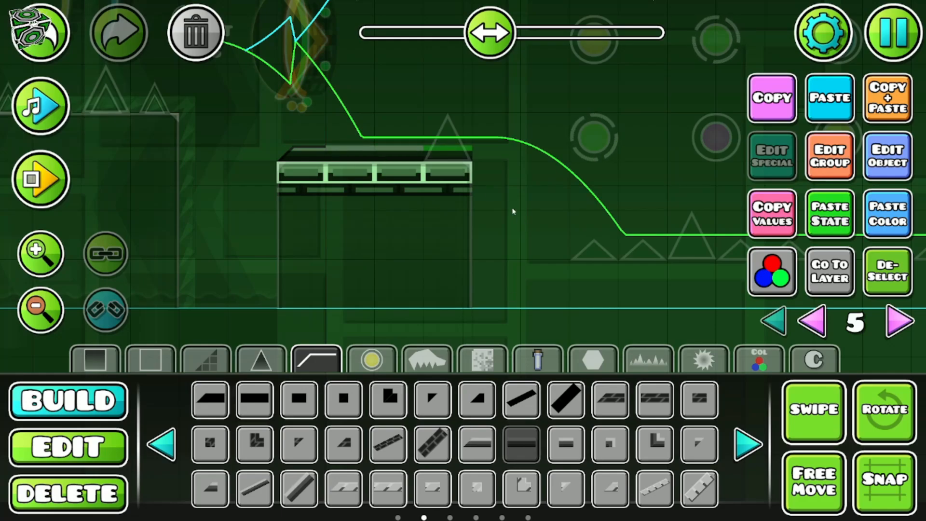
left_click_drag(497, 204, 499, 286)
left_click(610, 444)
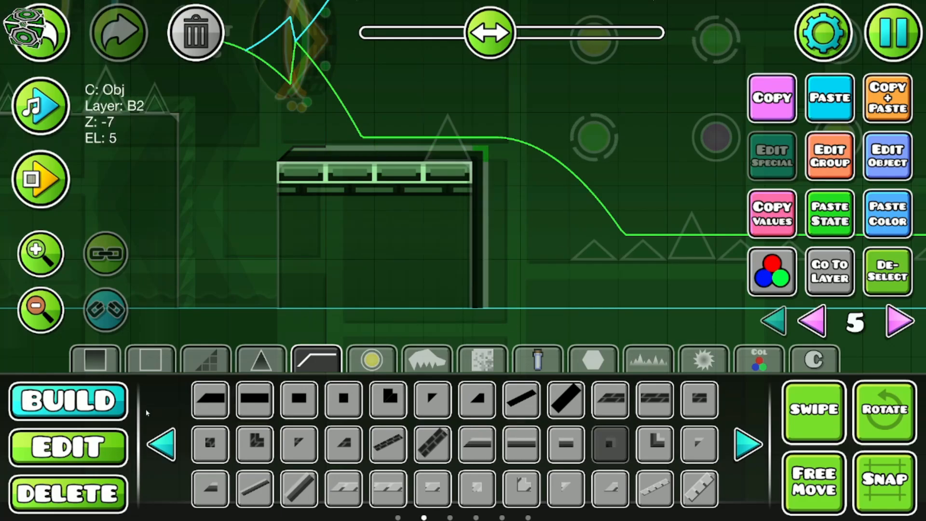
Step: Outline the outer right edge and corner of the floor block's 3D depth, and return to viewing all editor layers
left_click(161, 444)
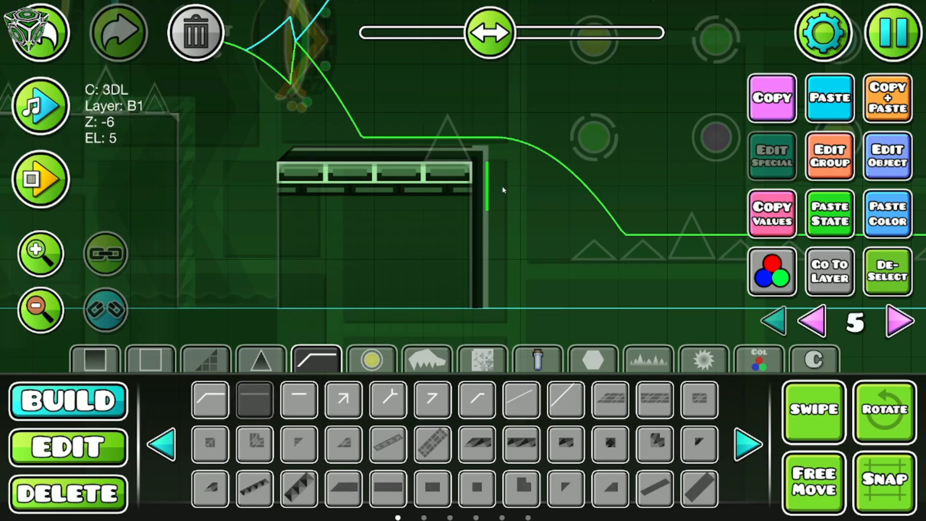
left_click(360, 398)
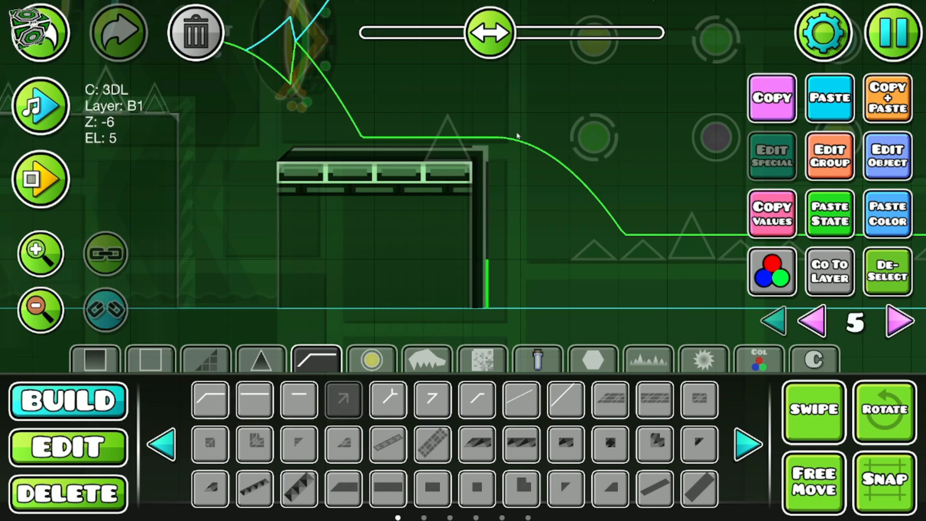
left_click(104, 442)
left_click(774, 321)
left_click(885, 273)
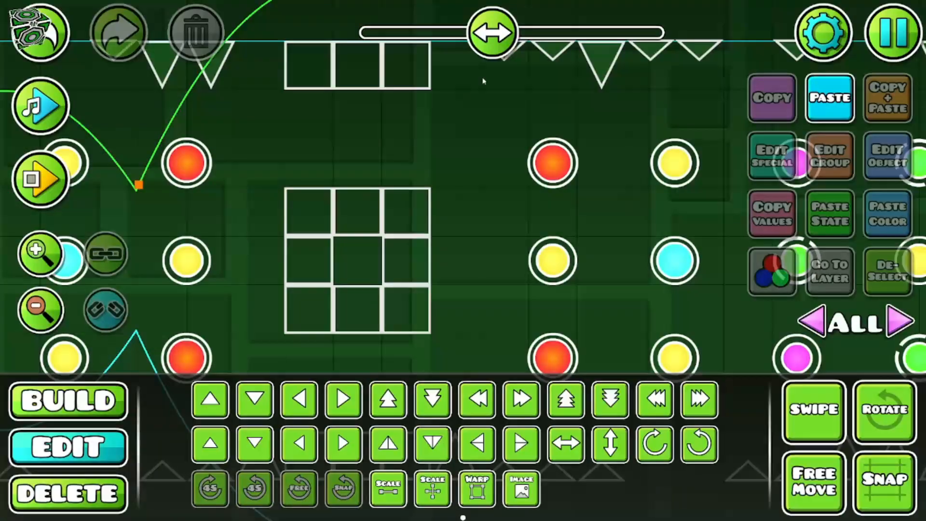
scroll(485, 83, "down", 4)
scroll(534, 245, "up", 3)
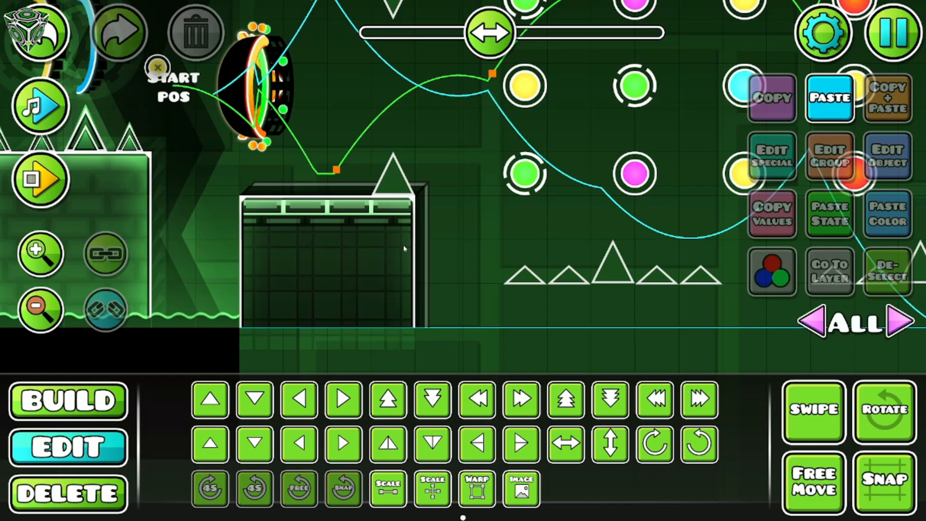
left_click(899, 327)
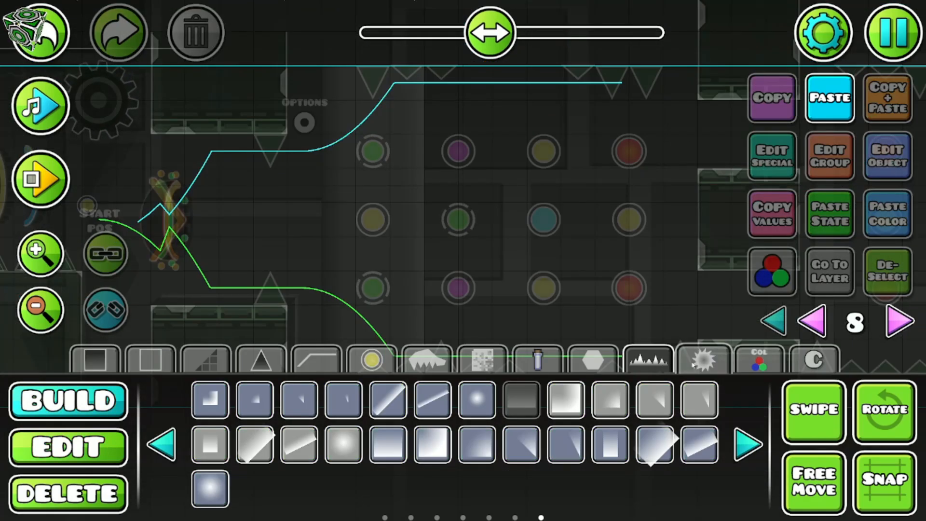
left_click(693, 365)
left_click(497, 198)
key("2")
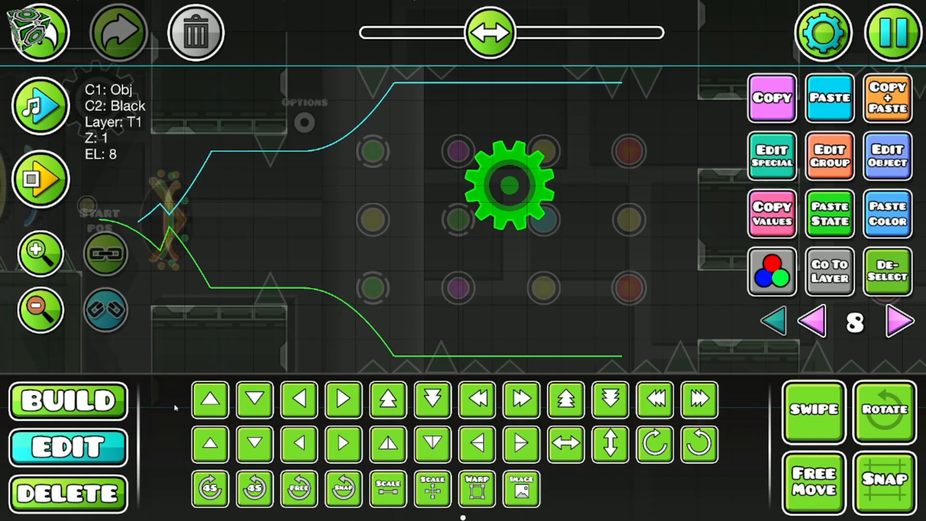
left_click(213, 28)
Step: Place a small gear among the orbs on editor layer 8
left_click(91, 401)
left_click(565, 399)
left_click(507, 191)
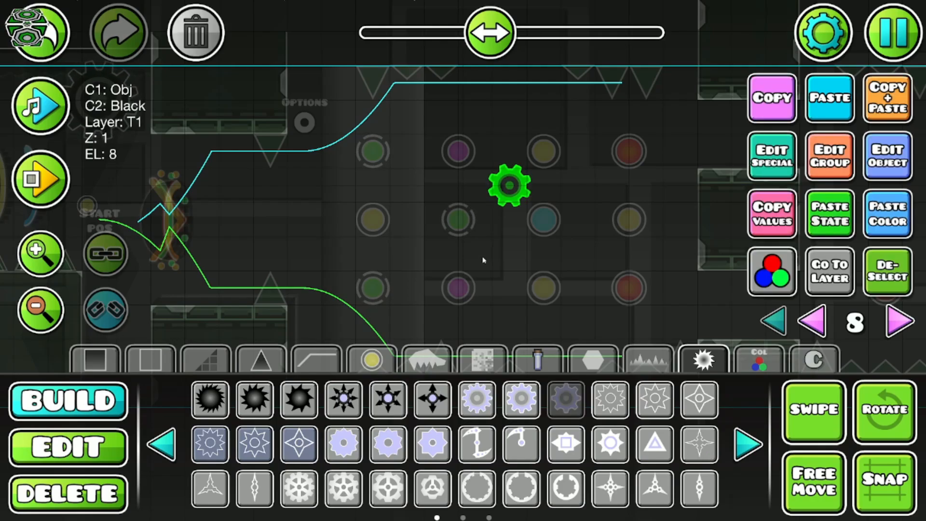
left_click(91, 446)
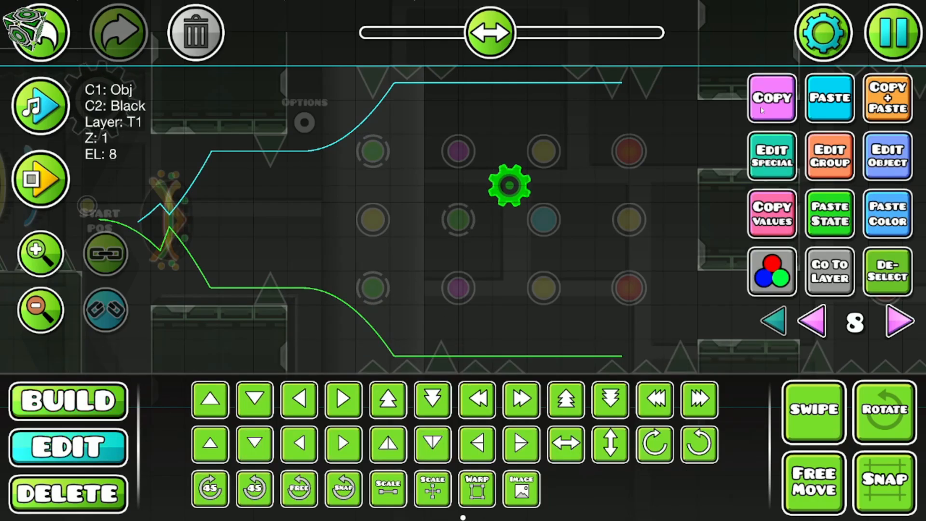
key("Escape")
key("Escape")
Step: Scale the small gear to 1.75 and deselect it
left_click(388, 489)
left_click_drag(396, 147, 461, 147)
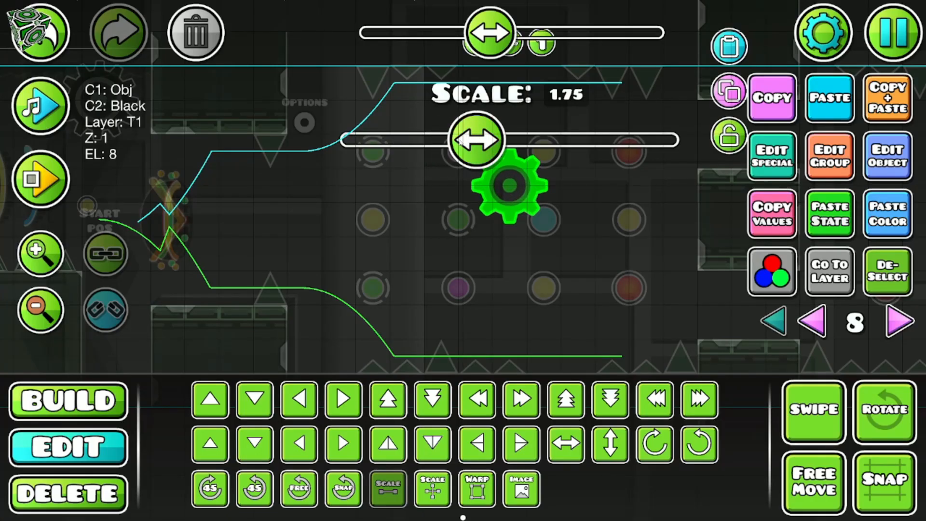
left_click(548, 202)
left_click(532, 199)
left_click(376, 144)
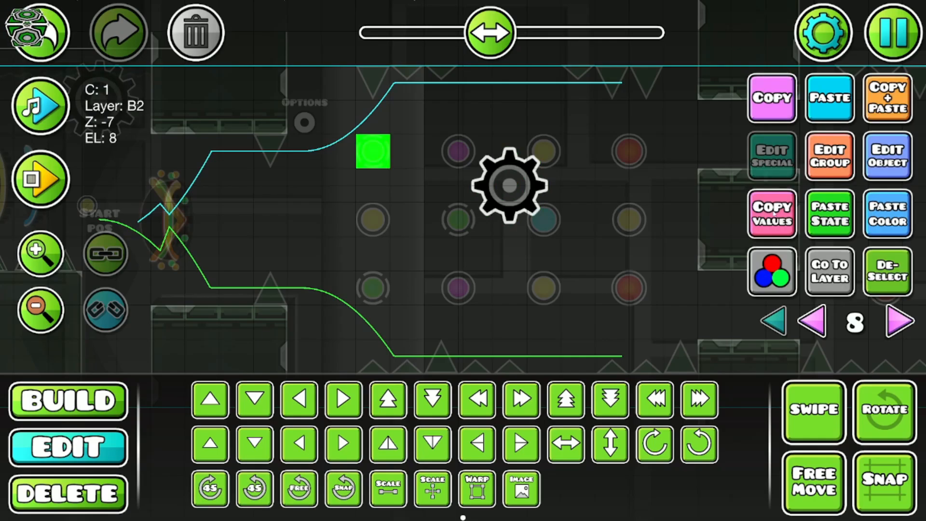
left_click(494, 179)
left_click(898, 259)
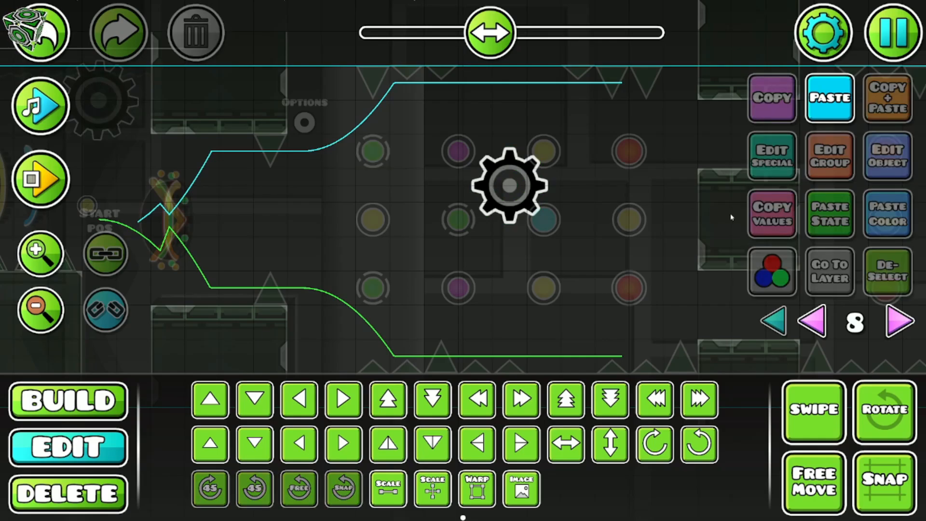
Step: Paste the copied colors onto the gear and open its object settings
left_click(511, 188)
left_click(887, 214)
left_click(887, 156)
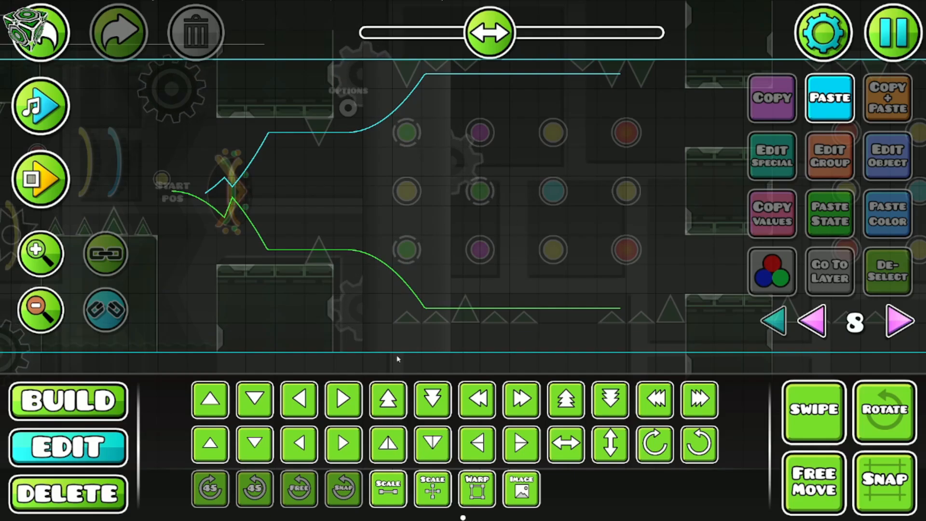
Step: Place a medium gear among the orbs right of the background pillar on editor layer 8
scroll(166, 183, "up", 3)
mouse_move(531, 298)
left_mouse_down()
mouse_move(514, 255)
mouse_move(425, 282)
left_mouse_up()
scroll(522, 276, "down", 2)
key("1")
left_click(522, 400)
left_click(441, 129)
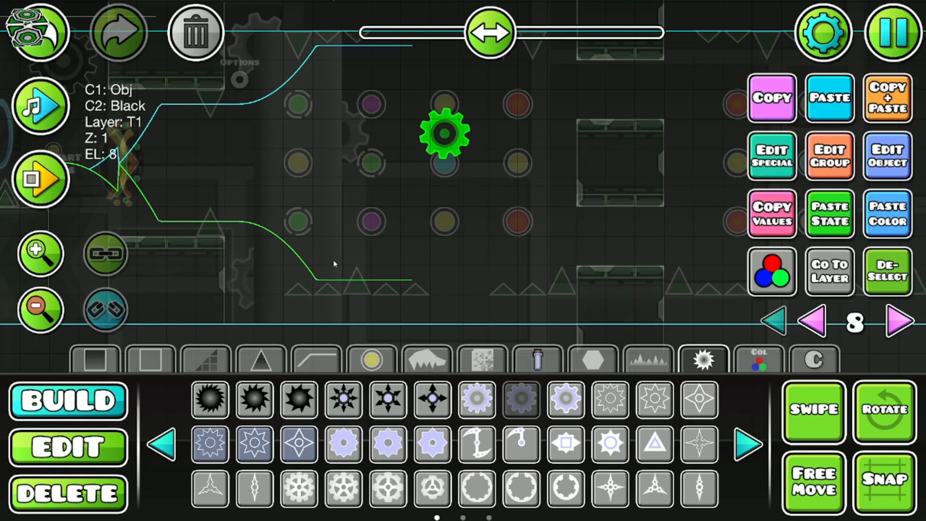
Step: Set the medium gear's rotate action to Custom
left_click(105, 445)
left_click(769, 161)
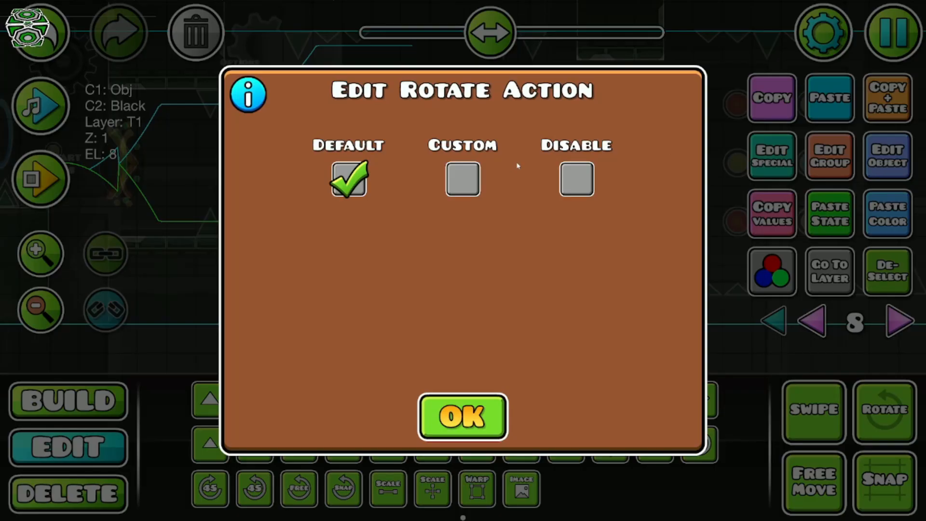
left_click(466, 183)
left_click(492, 400)
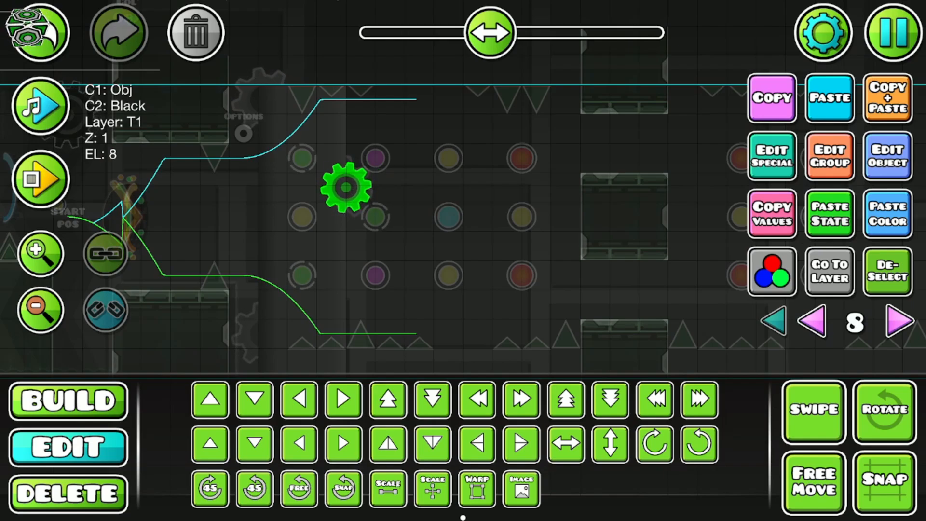
Step: Try enlarging the medium gear to a scale of about 1.26
left_click(384, 499)
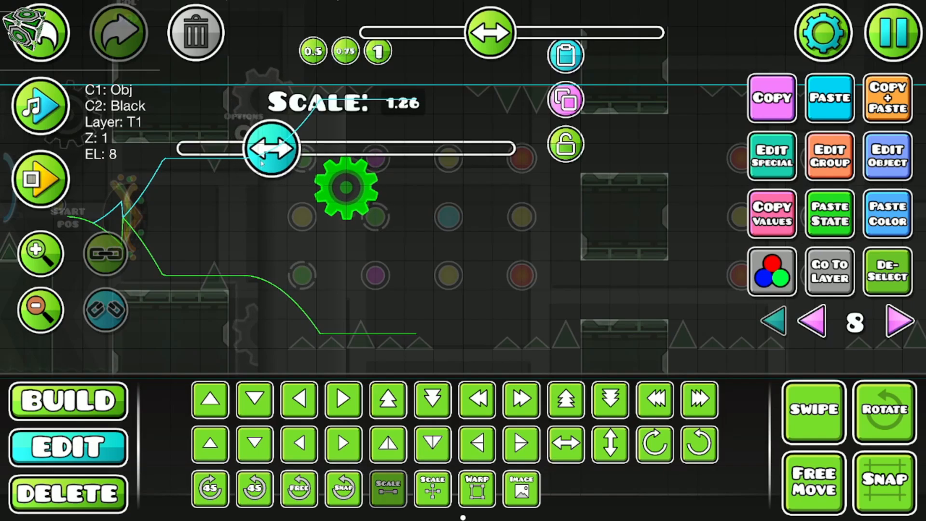
left_click(360, 191)
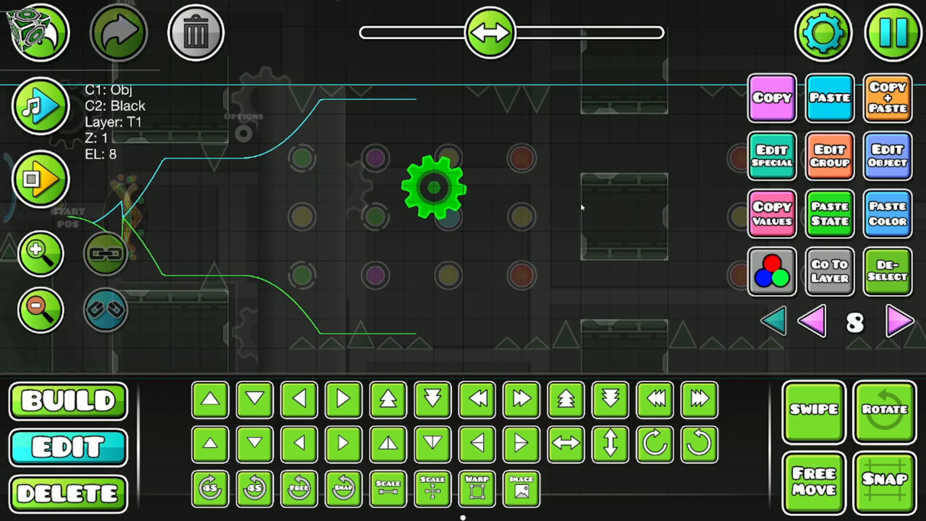
left_click(887, 270)
Step: Duplicate the background pillar with its three gears further along on editor layer 8 and flip the copy vertically
left_click(362, 191)
left_click(245, 98)
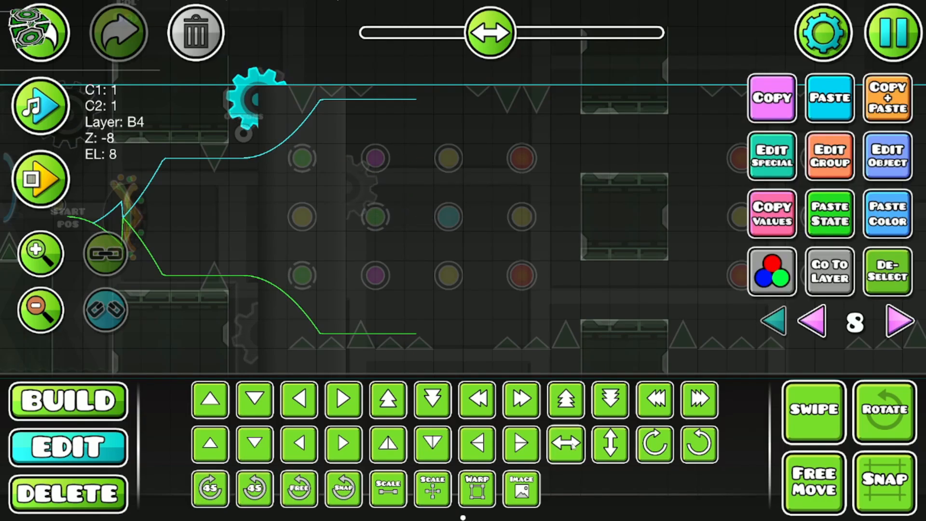
left_click(246, 333, "shift")
left_click(294, 287)
left_click(610, 443)
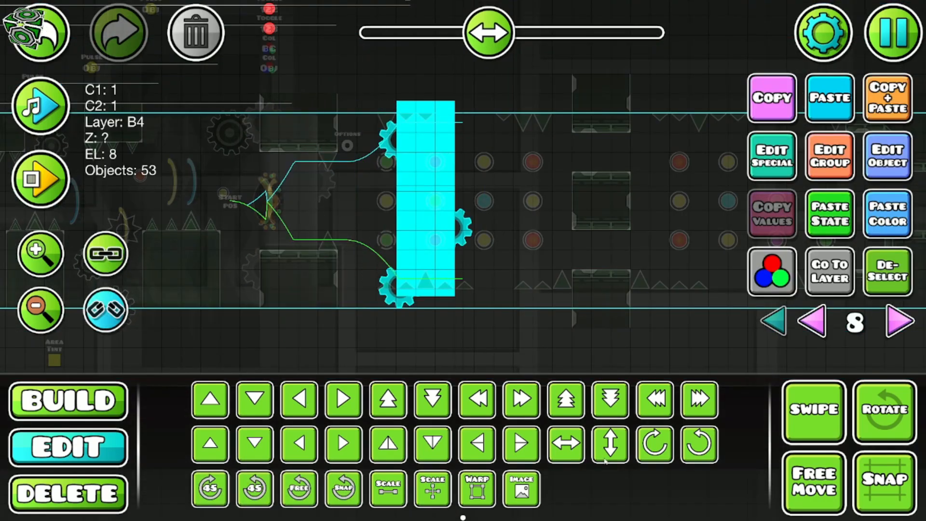
left_click(472, 183)
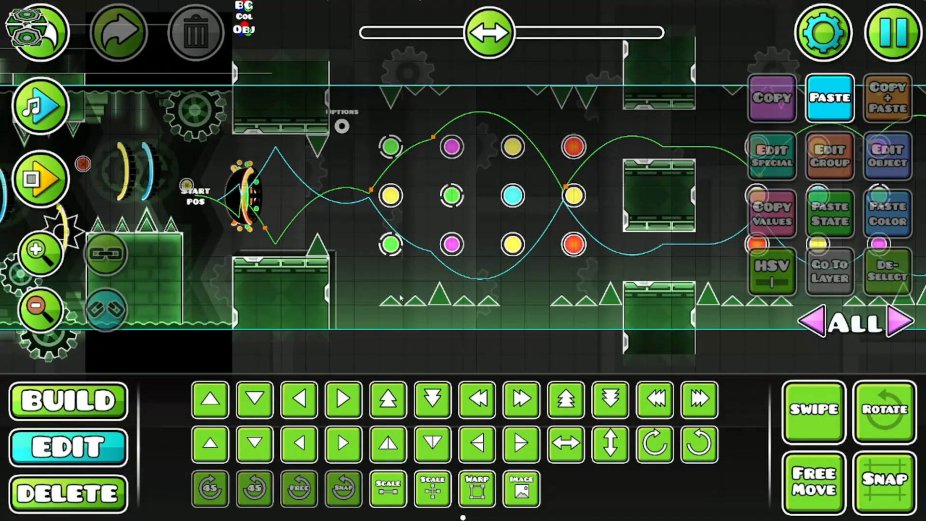
Step: On editor layer 1, place a notched ground decoration piece against the lower right side of the floor block
left_click(41, 251)
left_click(899, 320)
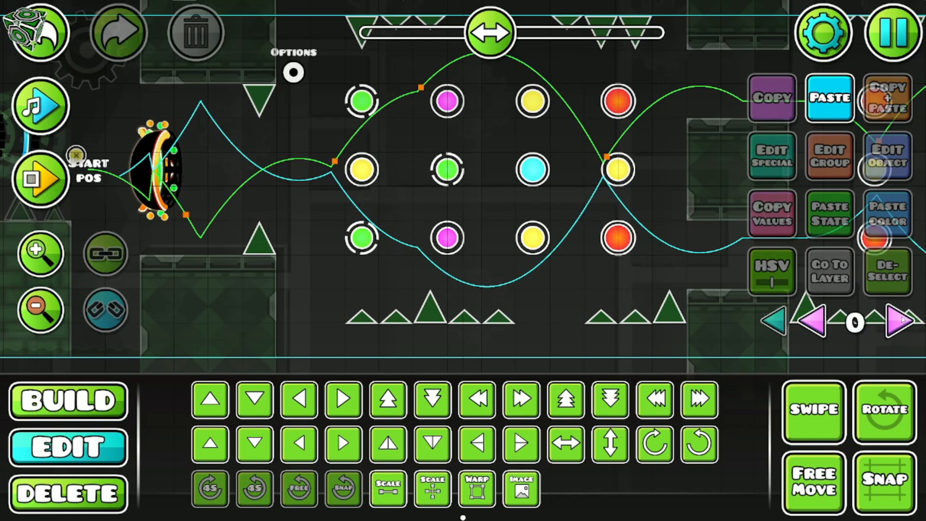
left_click(903, 319)
left_click(40, 253)
left_click(68, 401)
left_click(261, 360)
left_click_drag(424, 248, 359, 124)
left_click(40, 253)
left_click(162, 444)
left_click(343, 399)
left_click(174, 195)
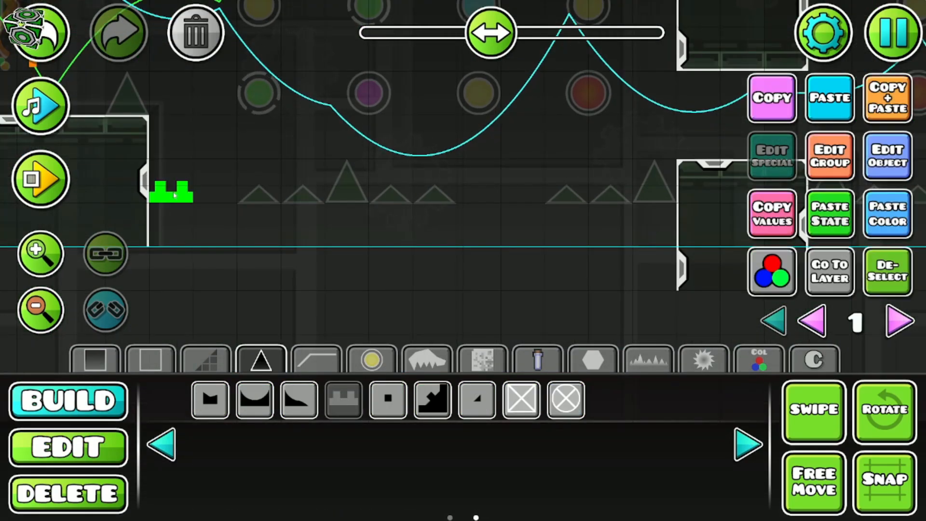
Step: Place a second black battlement block beside the first and cap both with the white crenellated outline
left_click(217, 193)
left_click_drag(282, 338, 384, 360)
left_click(639, 357)
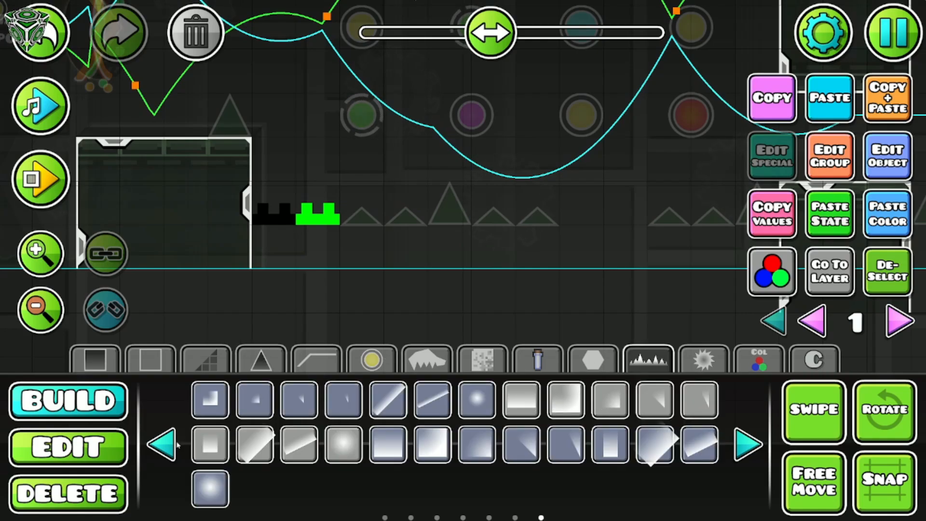
left_click(163, 444)
left_click(163, 444)
left_click(766, 441)
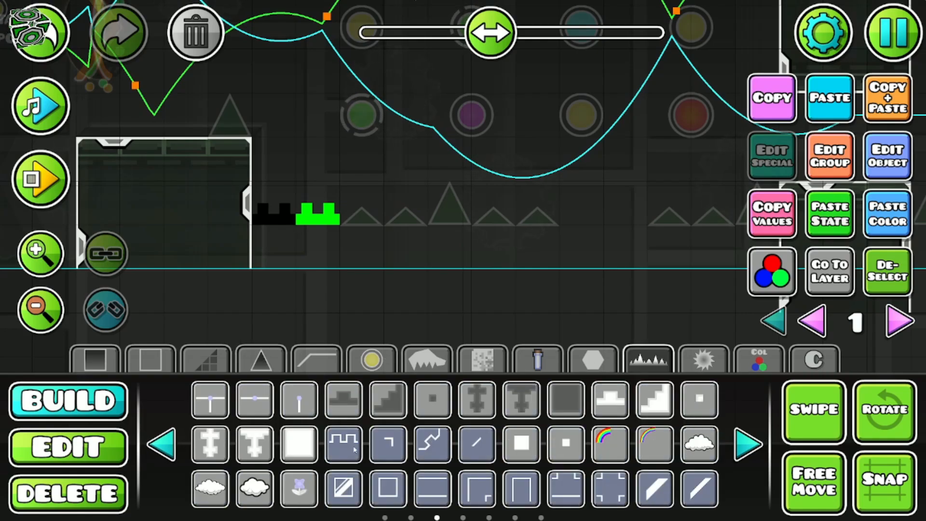
left_click(68, 446)
left_click(297, 212)
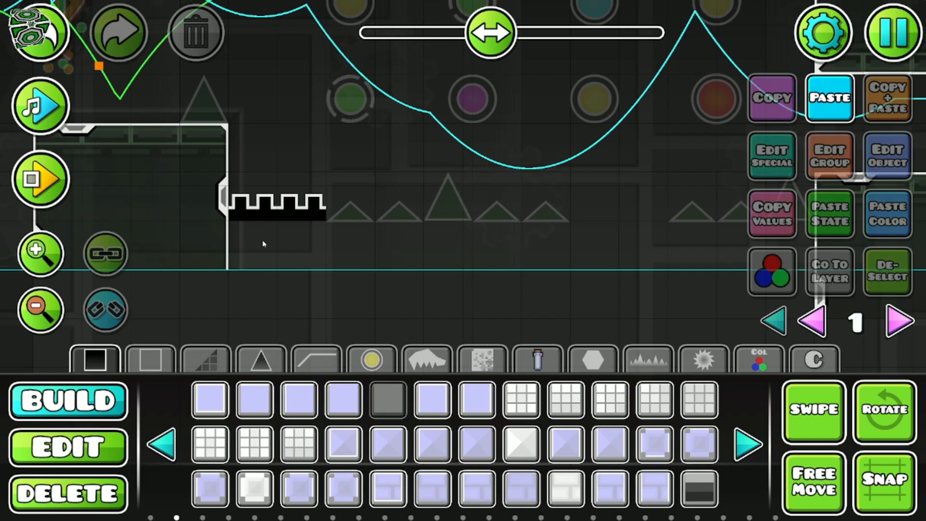
Step: Fill the space between the battlements and the ground line with two solid black blocks
left_click(263, 243)
left_click(68, 446)
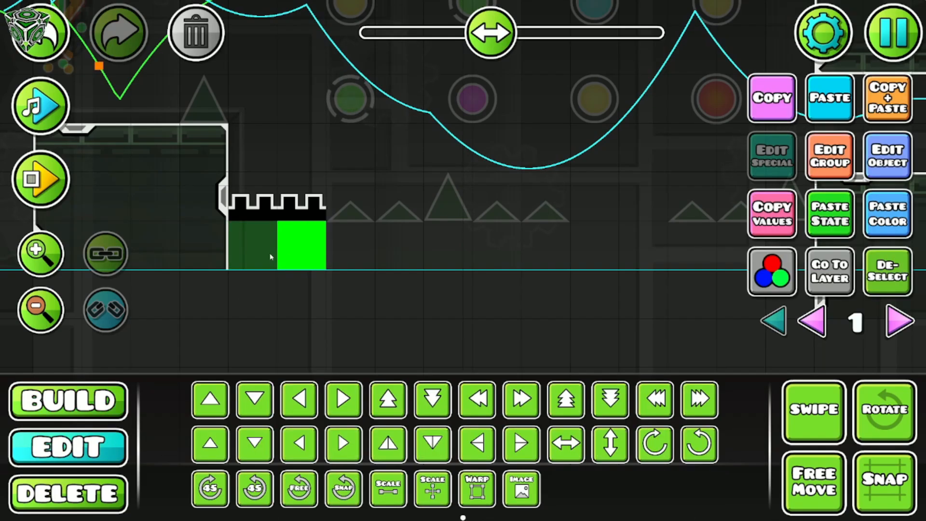
left_click(581, 300)
Step: Place two gradient glow tiles side by side above the battlement blocks
left_click(82, 399)
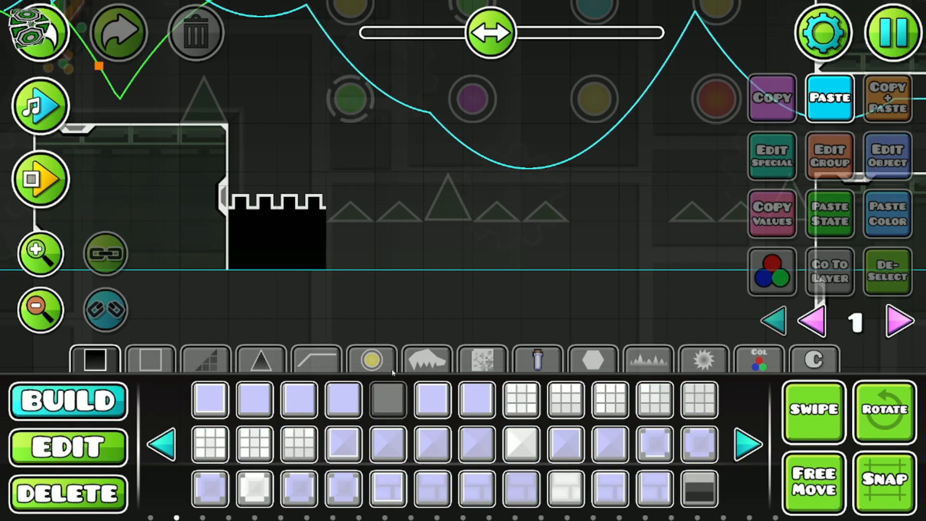
left_click(749, 444)
left_click(748, 444)
left_click(748, 444)
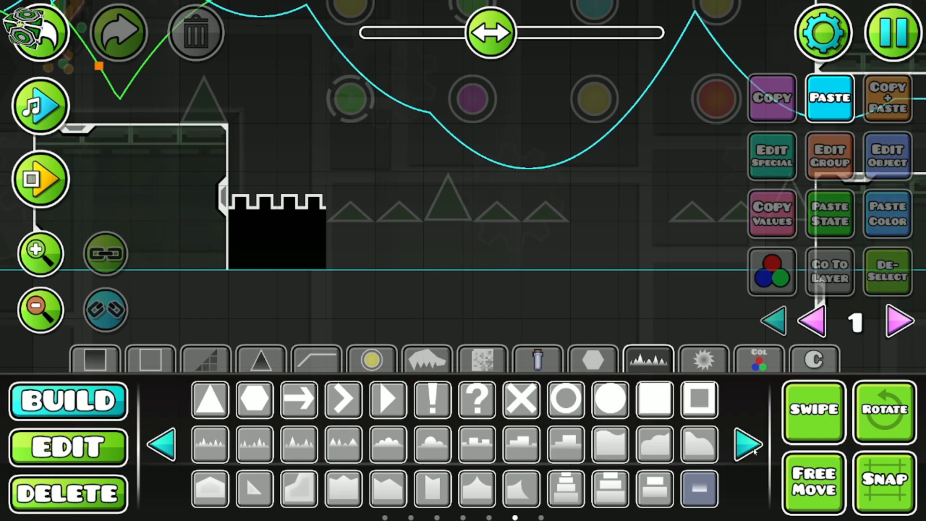
left_click(748, 444)
left_click(296, 163)
left_click(258, 160)
Step: Edit the group settings and object colour of the two gradient tiles together, and show all editor layers
left_click(91, 444)
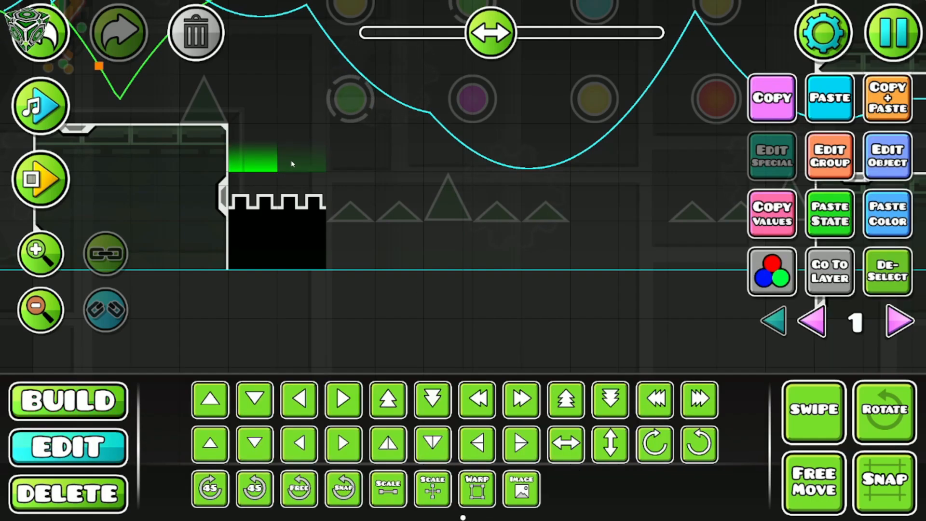
left_click(292, 164, "shift")
left_click(829, 156)
left_click(470, 473)
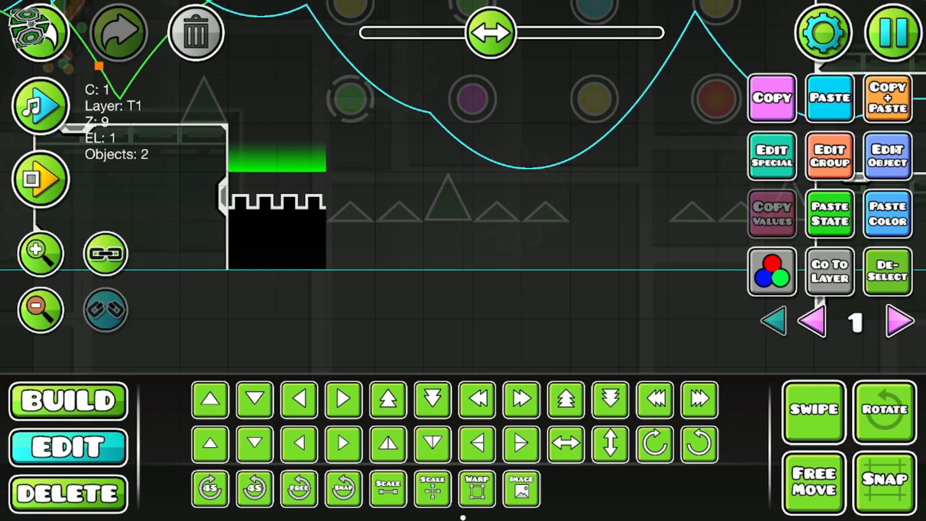
left_click(887, 156)
left_click(463, 438)
left_click(774, 323)
left_click(775, 323)
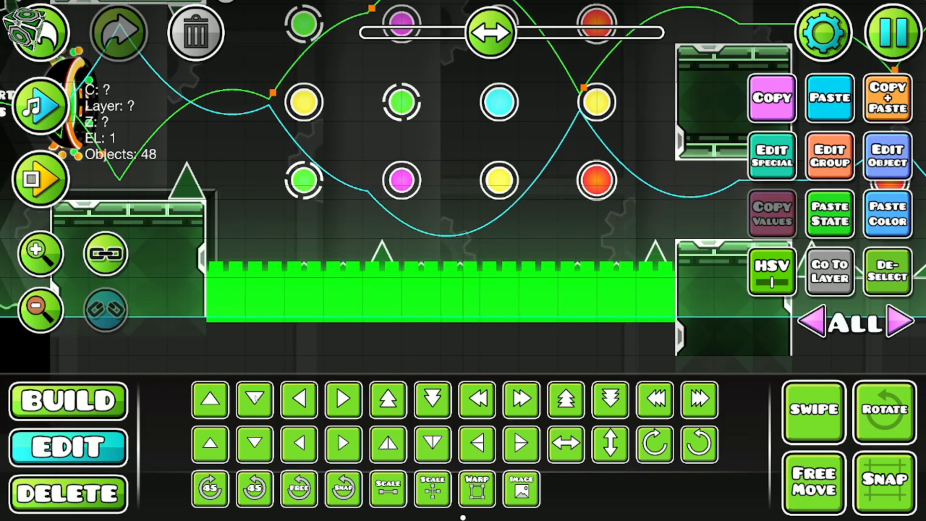
Step: Toggle the Show Hitboxes mod option and deselect the battlement floor objects
key("Tab")
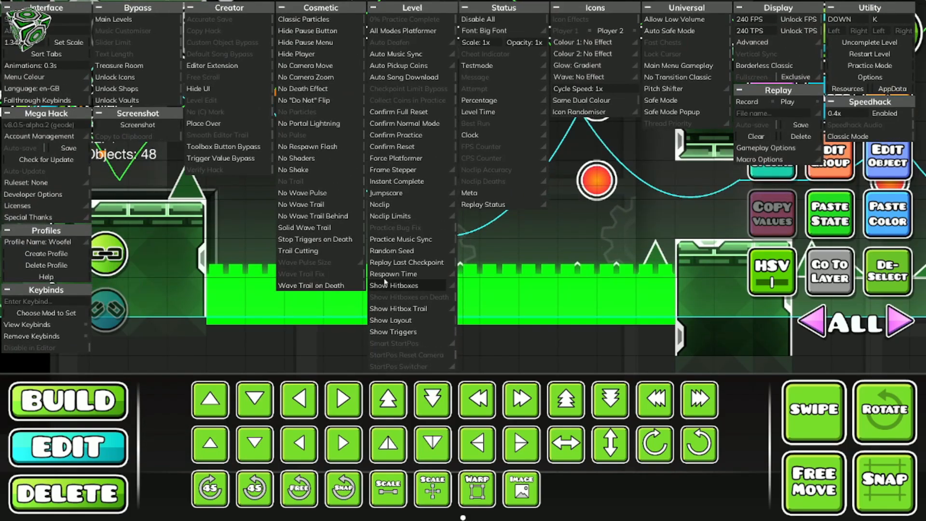
left_click(402, 288)
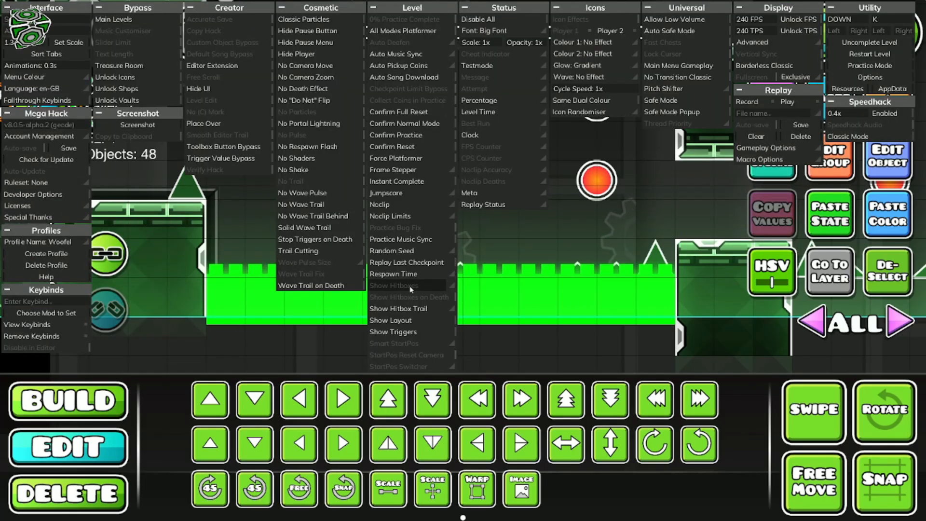
key("Tab")
left_click(464, 356)
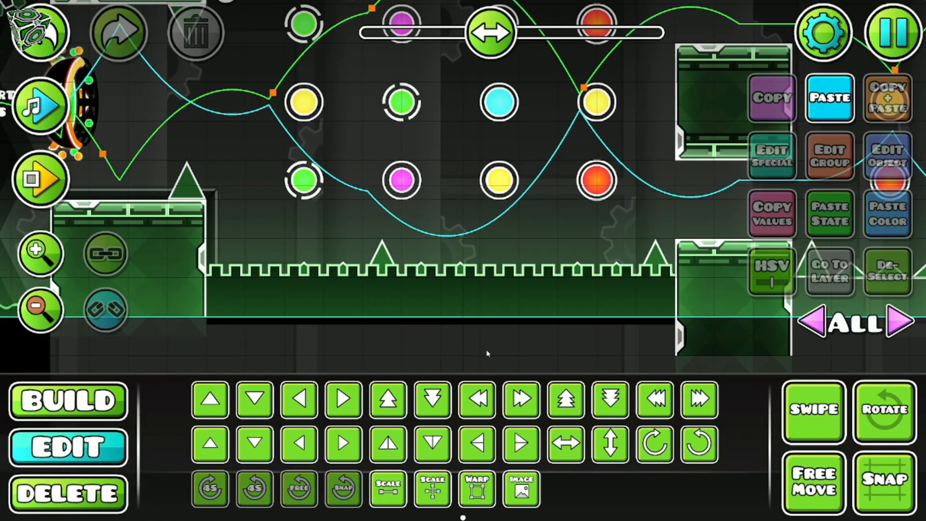
Step: Delete the Shader and Gray Scale triggers above the section and recolour the section grey through the BG colour trigger
left_click(57, 319)
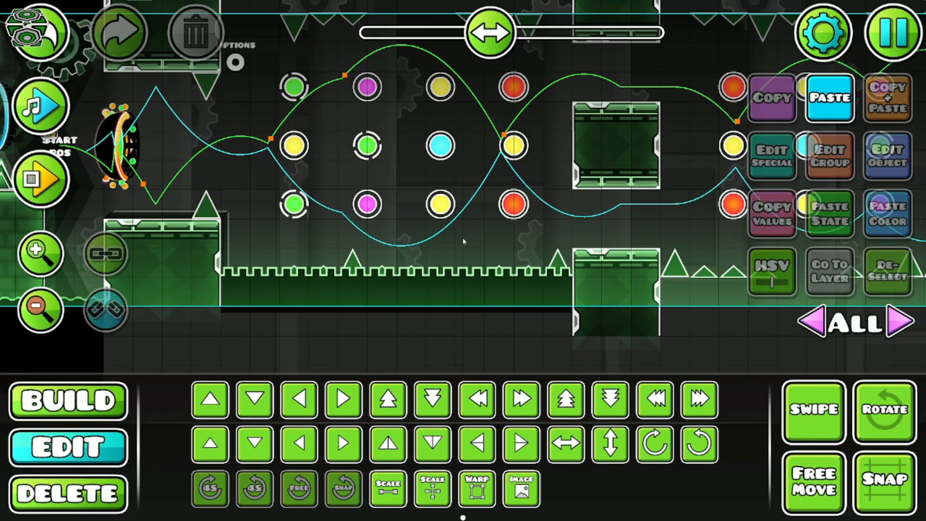
key("ctrl+z")
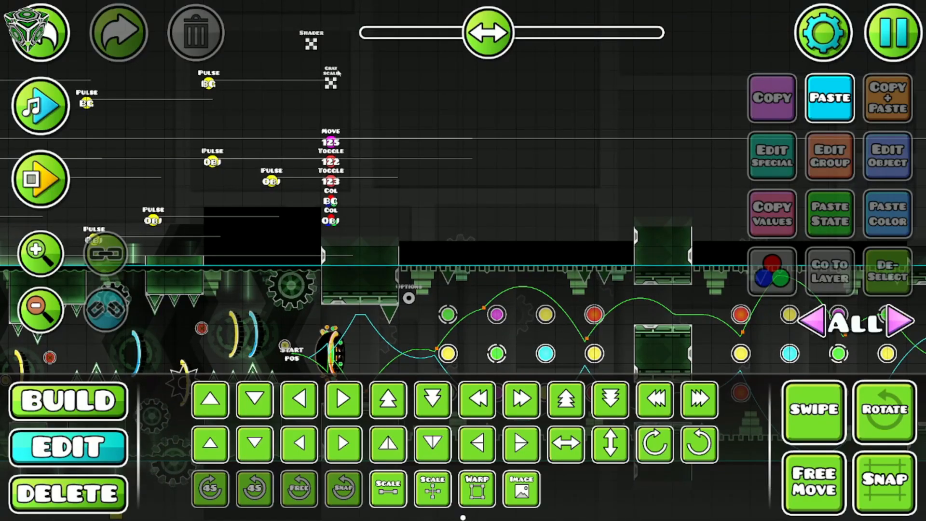
left_click(330, 84)
left_click_drag(348, 25, 350, 23)
left_click(208, 40)
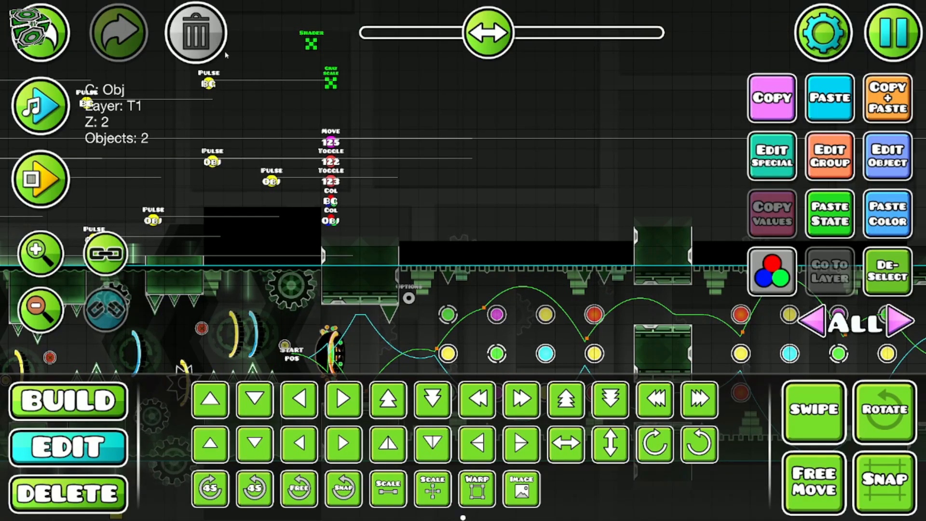
left_click(331, 201)
left_click(910, 161)
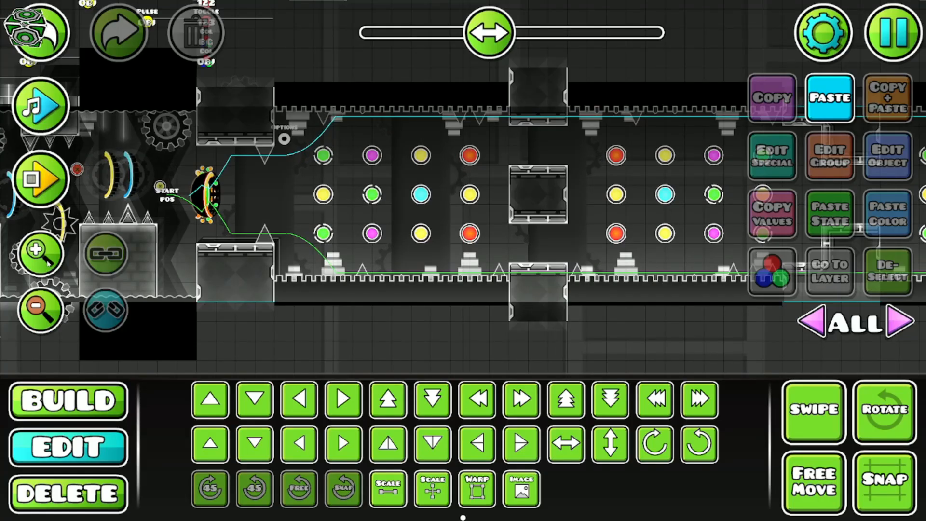
Step: Switch the editor to layer 2 at the first group of orbs in the corridor
left_click(45, 259)
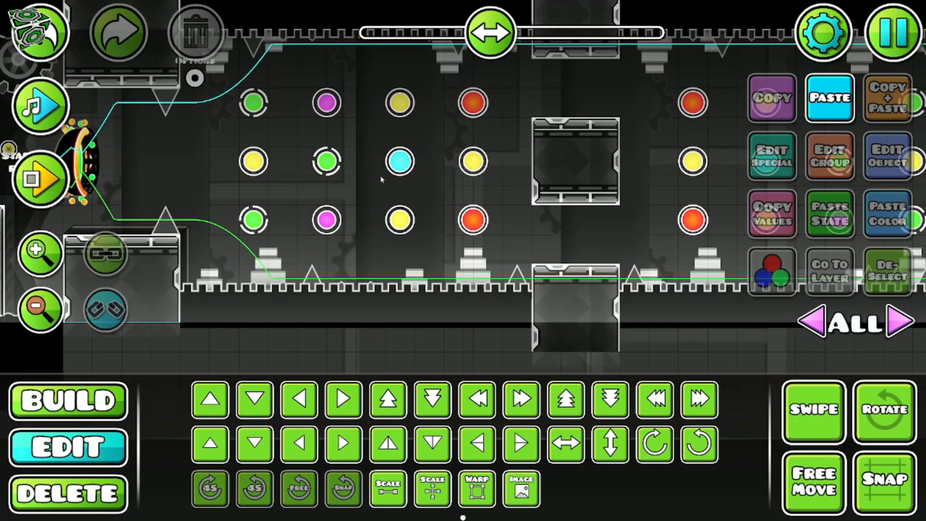
left_click_drag(381, 179, 460, 242)
left_click_drag(482, 277, 470, 245)
left_click(41, 251)
left_click(899, 321)
left_click(895, 318)
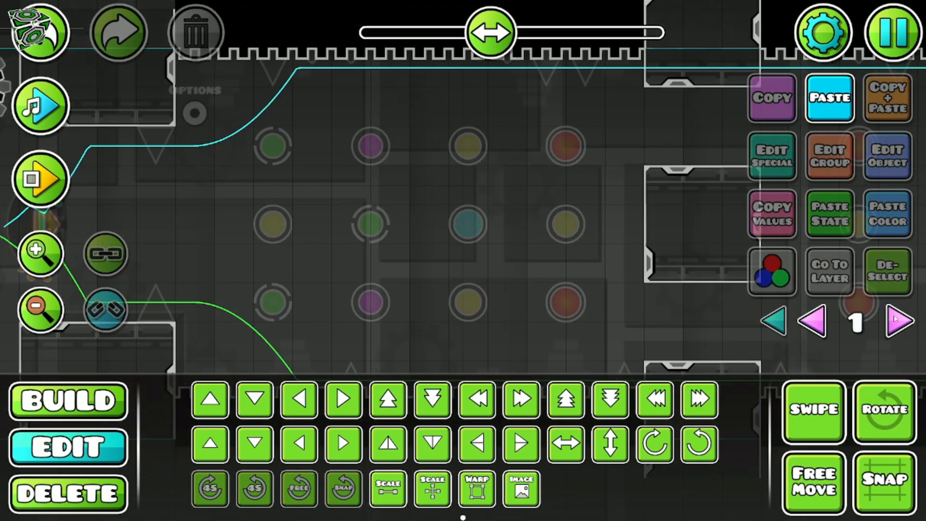
left_click_drag(447, 290, 497, 157)
left_click(895, 326)
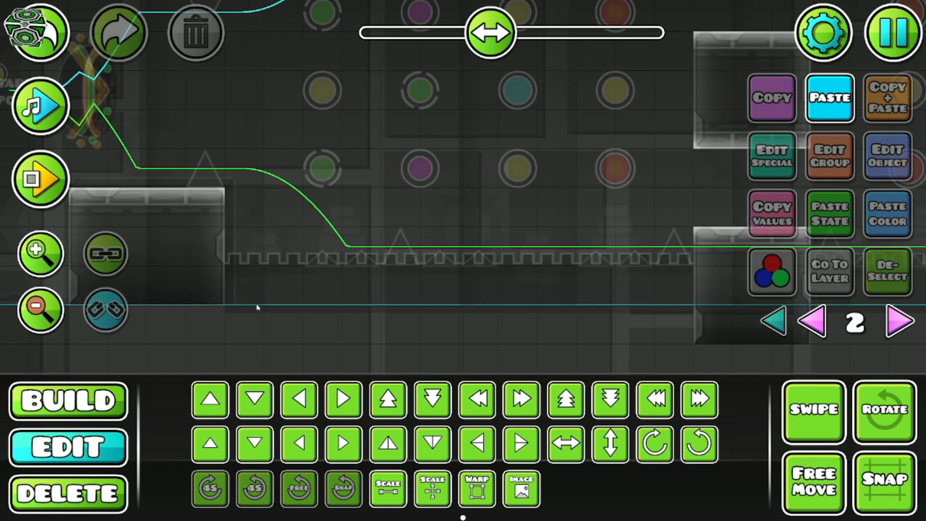
Step: Place vertical dotted connector rods below the lower green orb in the first orb column
left_click(124, 389)
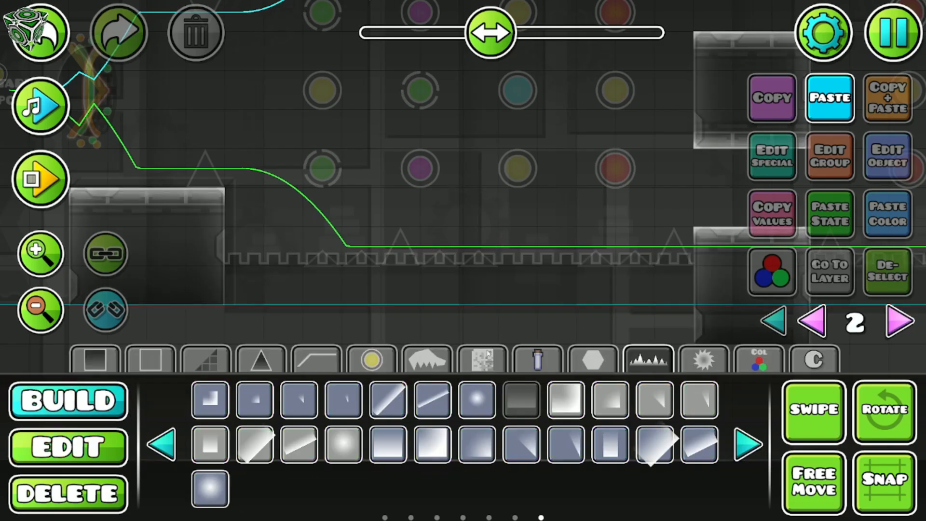
left_click_drag(397, 285, 337, 324)
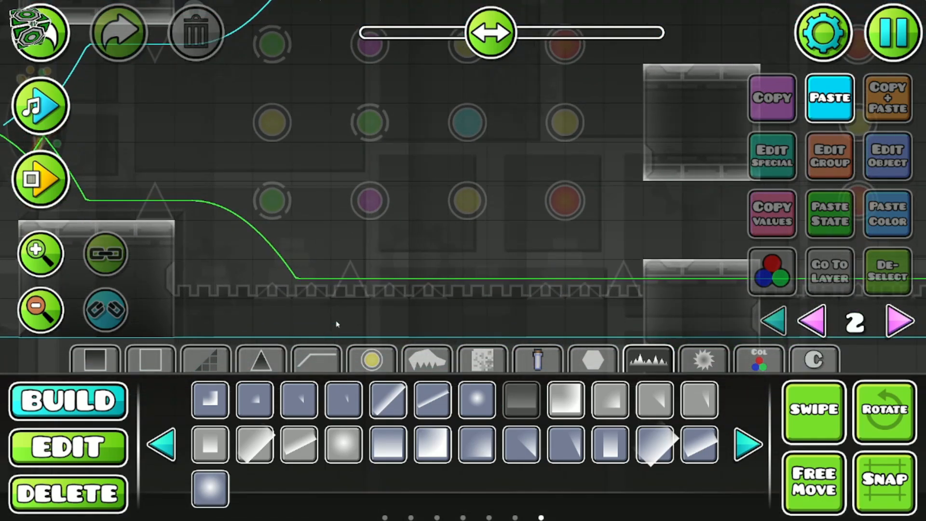
left_click(163, 443)
left_click(163, 444)
left_click(163, 444)
left_click(163, 444)
left_click(163, 444)
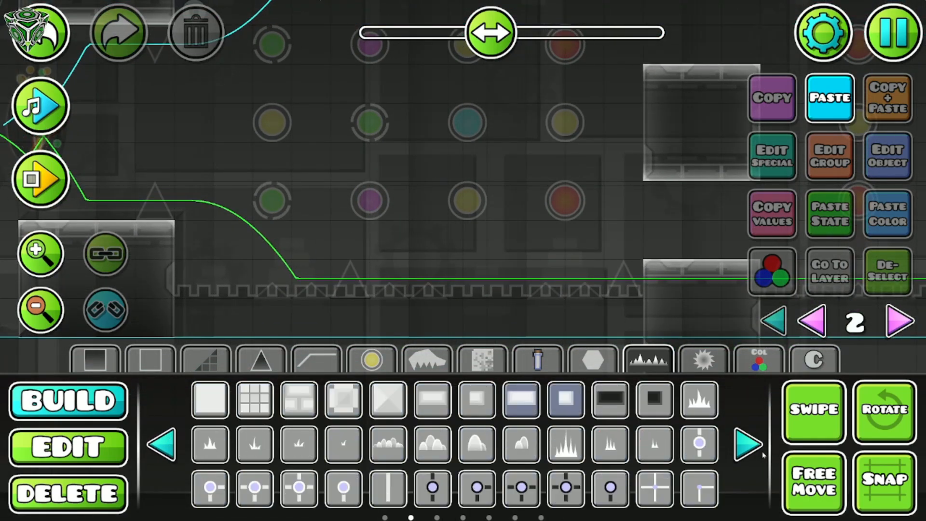
left_click(762, 454)
left_click(283, 271)
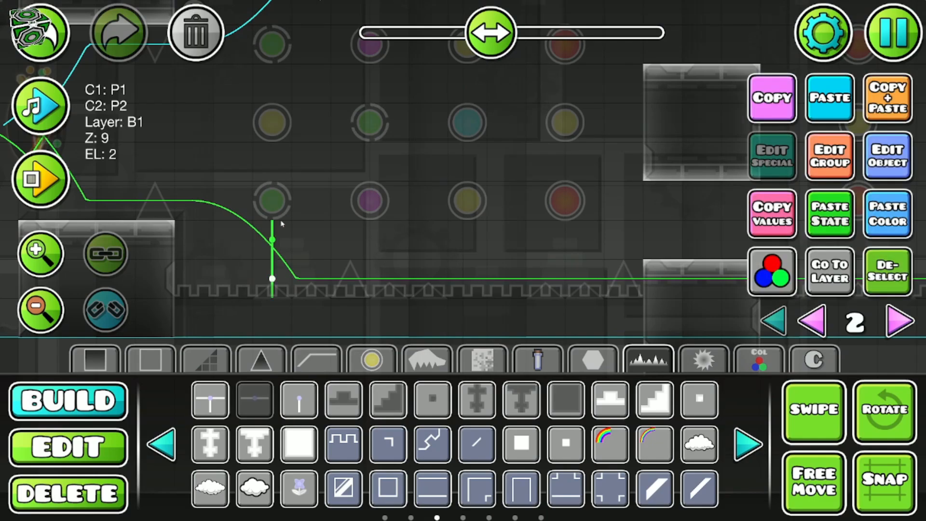
Step: Extend the connector rods into a lattice linking the orb columns, and scale the vertical strips behind the first column
left_click_drag(282, 223, 288, 263)
left_click(192, 51)
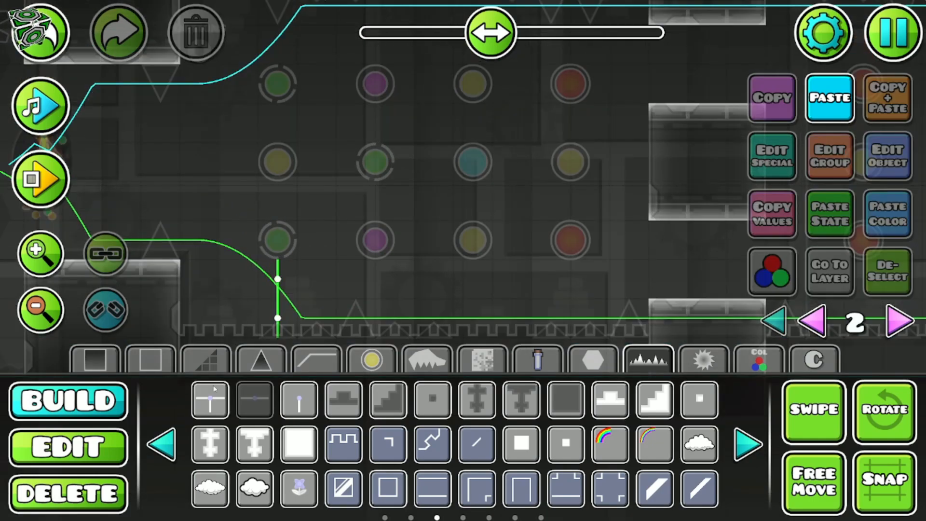
left_click(273, 244)
left_click(68, 447)
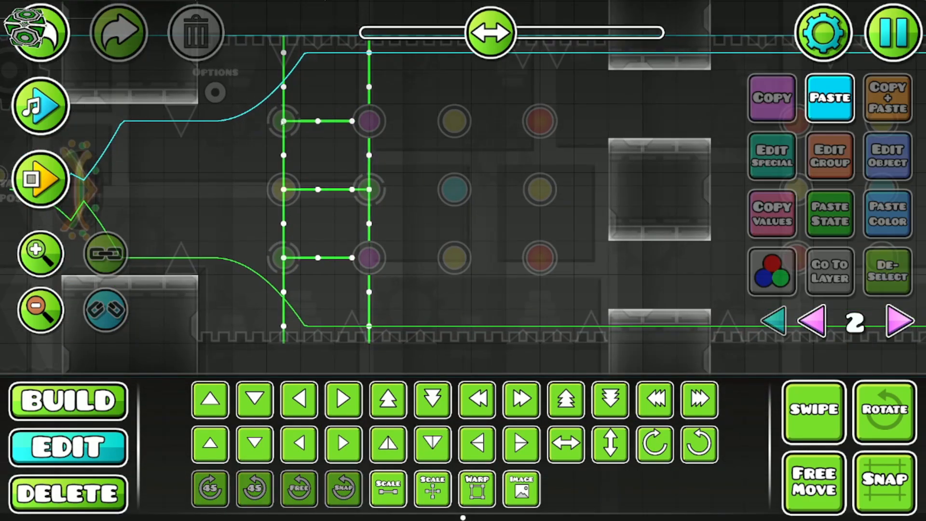
left_click(369, 120)
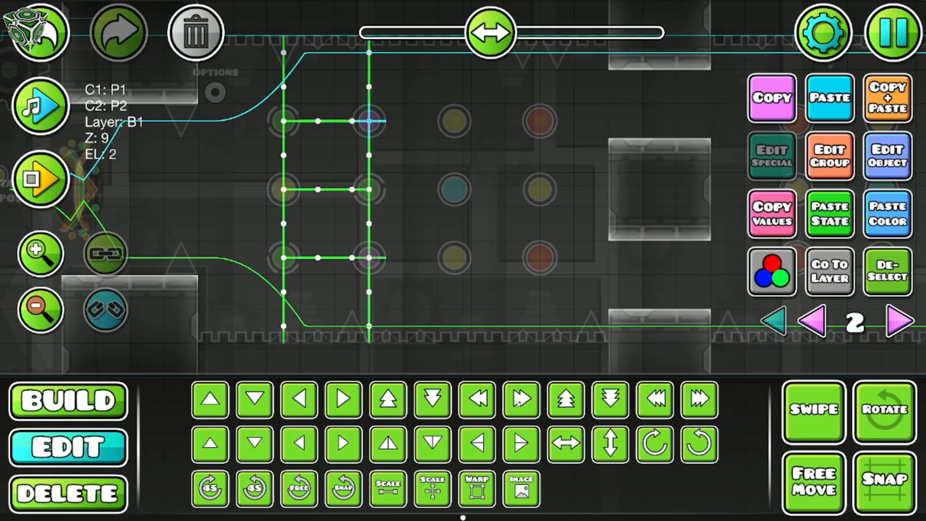
left_click(488, 435)
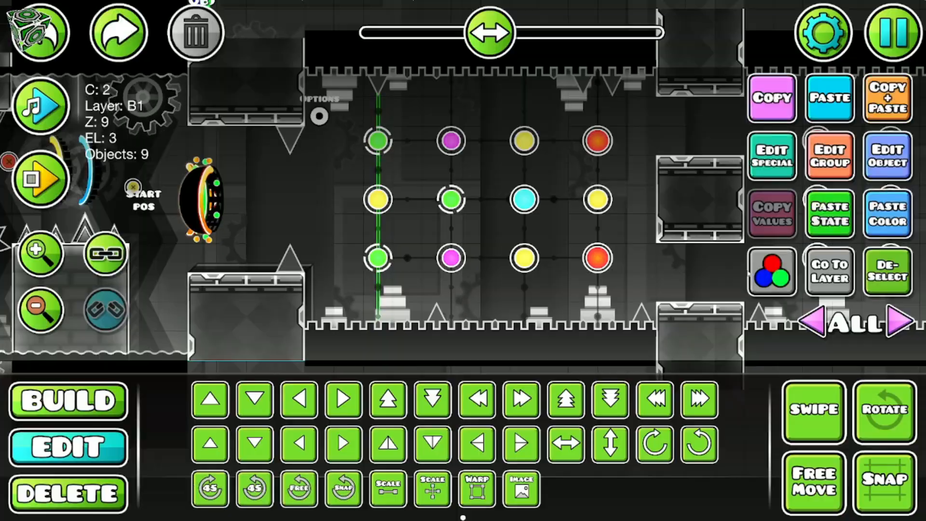
left_click(432, 488)
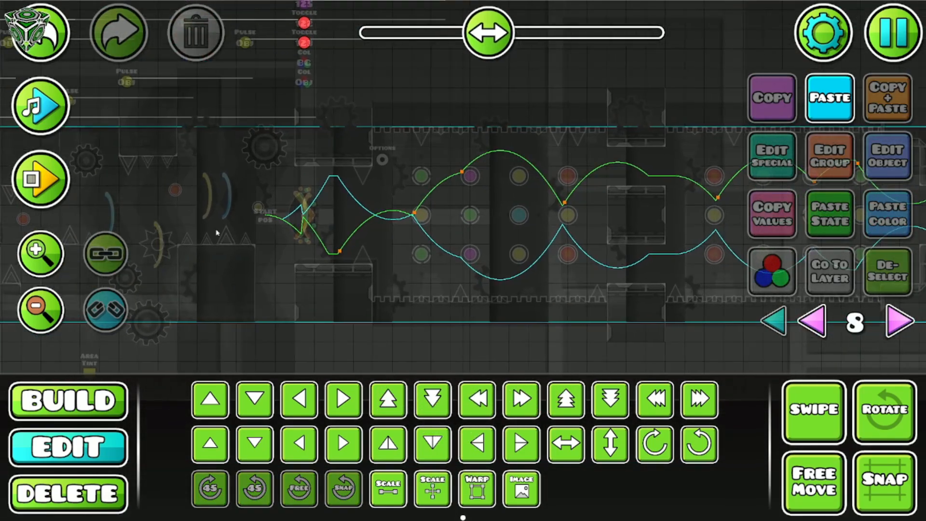
Step: Examine the orb section's lattice, gears and dark background panels across the editor layers
left_click(40, 253)
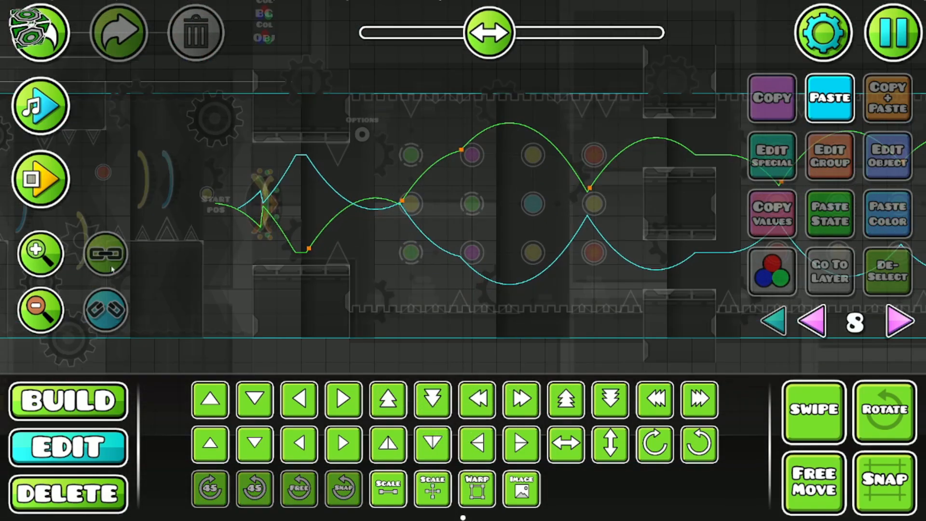
left_click_drag(517, 229, 497, 223)
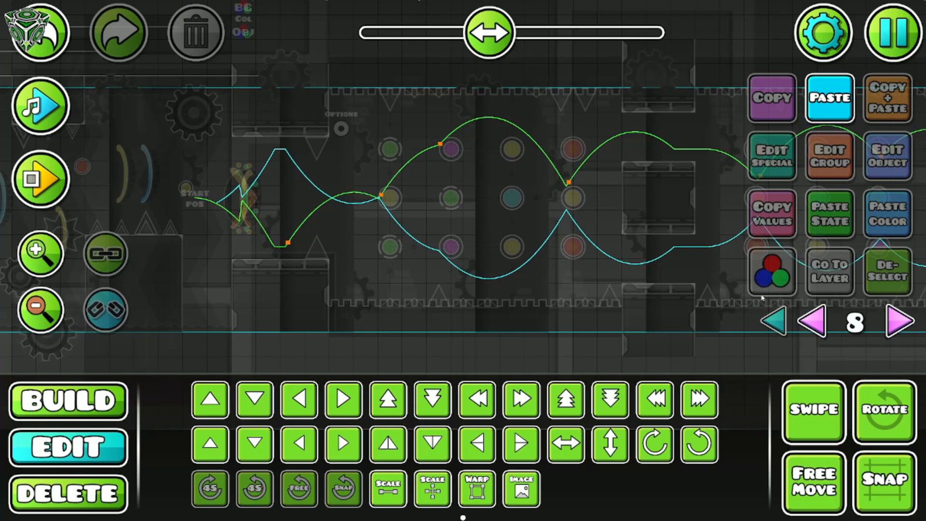
left_click(897, 322)
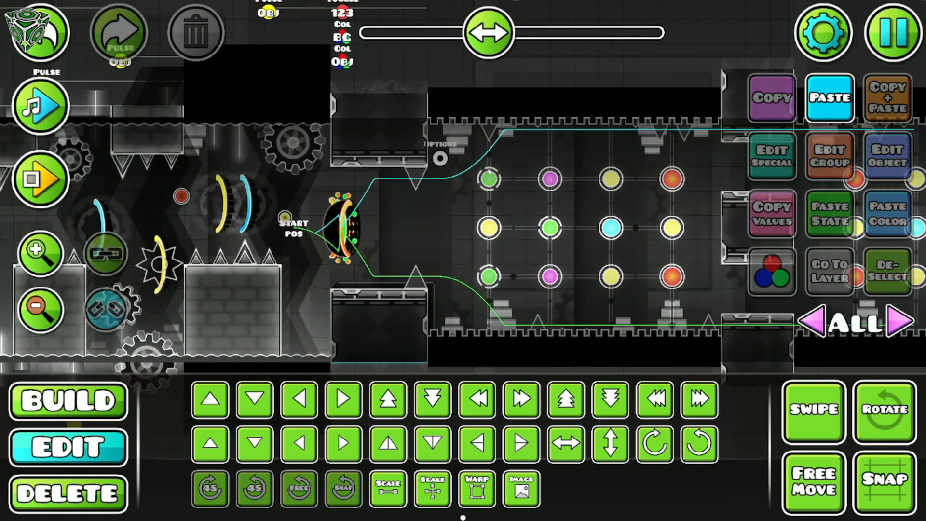
left_click_drag(489, 170, 297, 163)
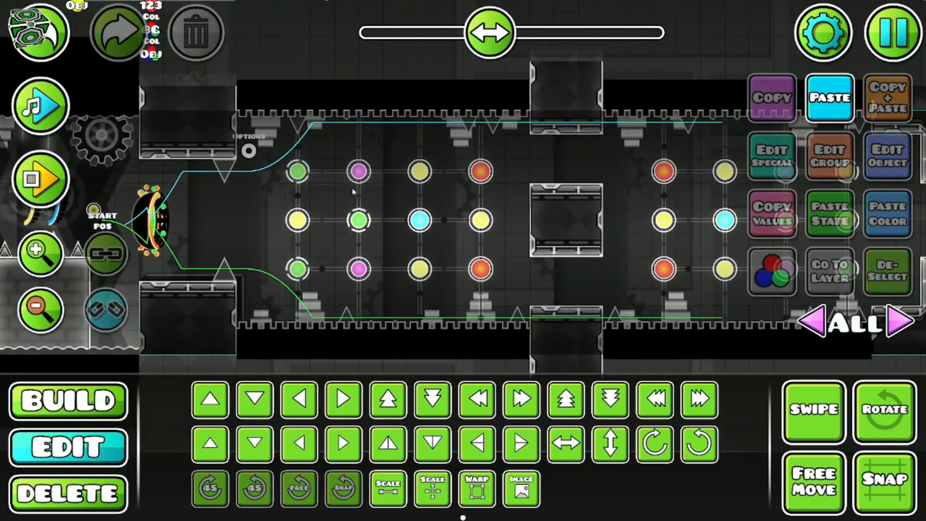
left_click_drag(572, 220, 545, 208)
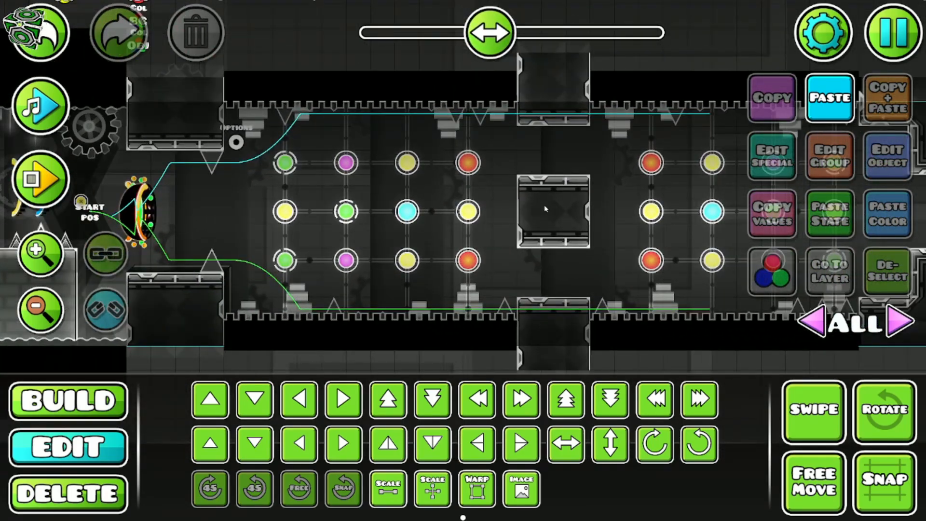
left_click(398, 244)
left_click(394, 245)
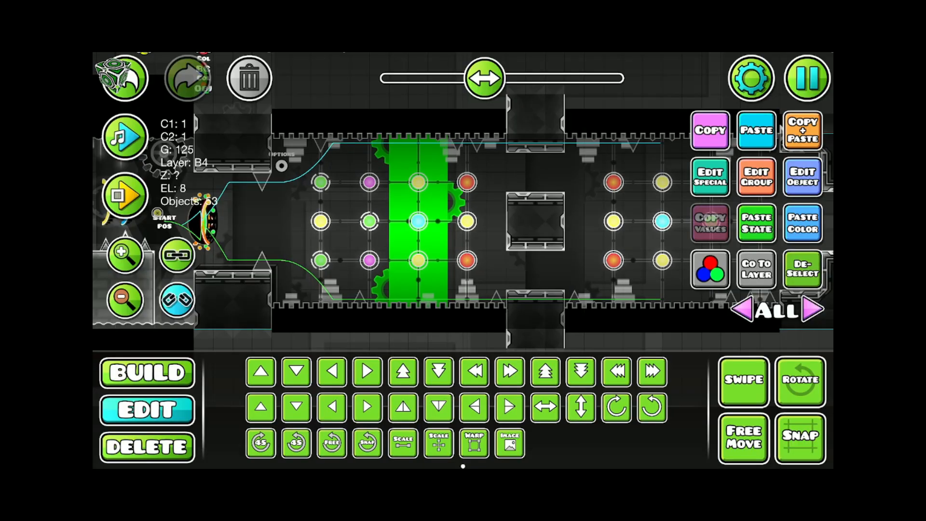
key("alt+d")
left_click_drag(341, 254, 430, 246)
scroll(338, 245, "up", 2)
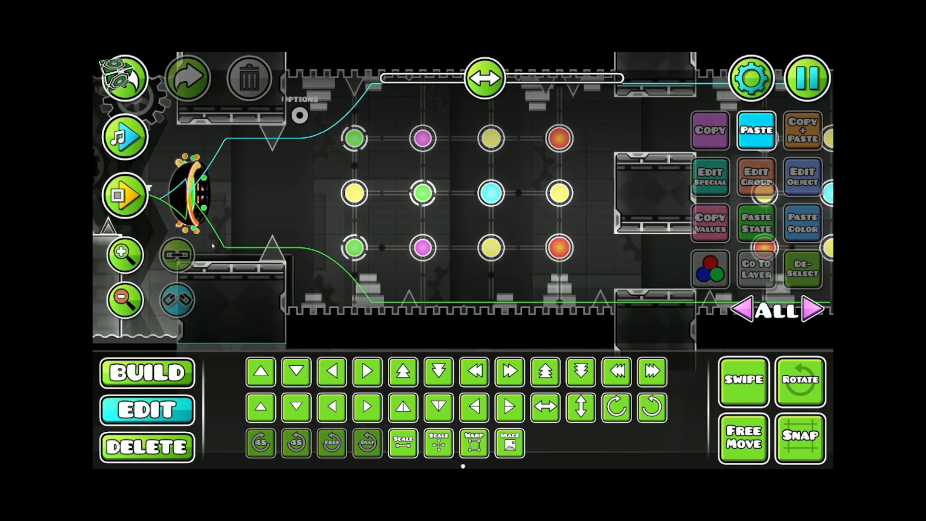
Step: On editor layer 0, fill the gap between the upper pillar and the gear block with solid square blocks
left_click_drag(290, 243, 314, 244)
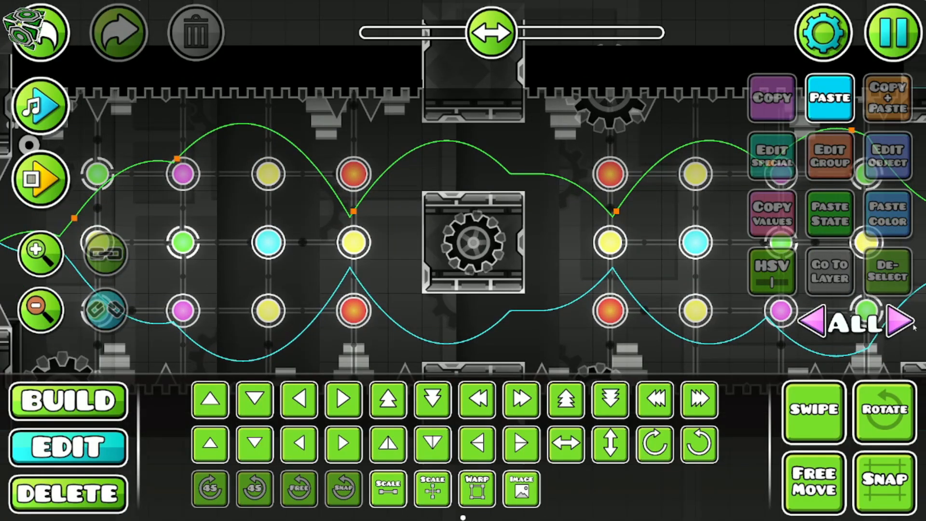
left_click(813, 309)
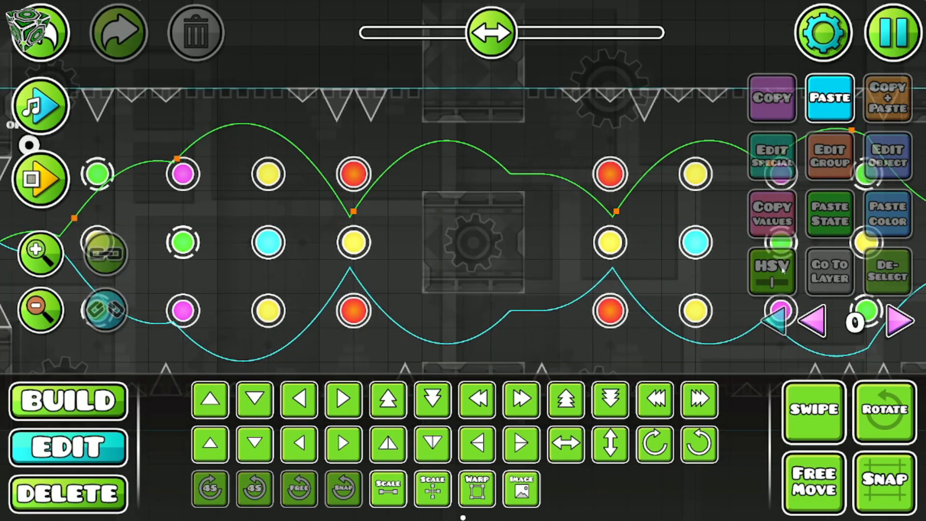
left_click_drag(278, 261, 212, 263)
left_click(50, 257)
left_click(69, 401)
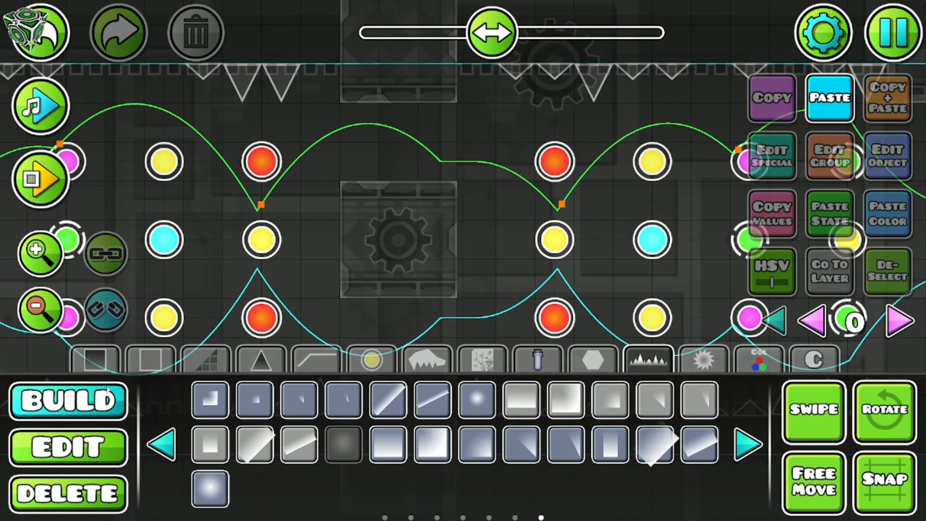
left_click(95, 361)
left_click(370, 159)
left_click(368, 125)
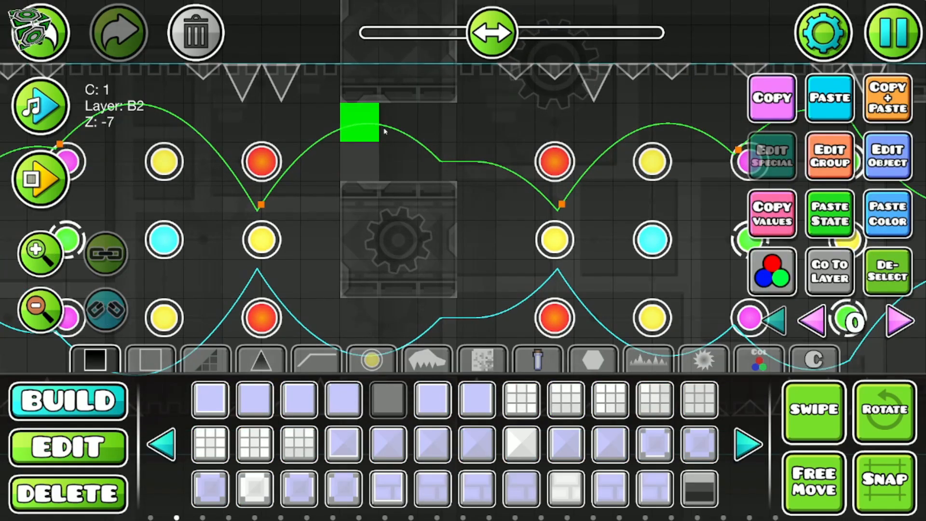
left_click(399, 124)
left_click(402, 160)
left_click(434, 160)
Step: Assign colour channel 7 to the solid square blocks filling the gap above the gear block
left_click(92, 438)
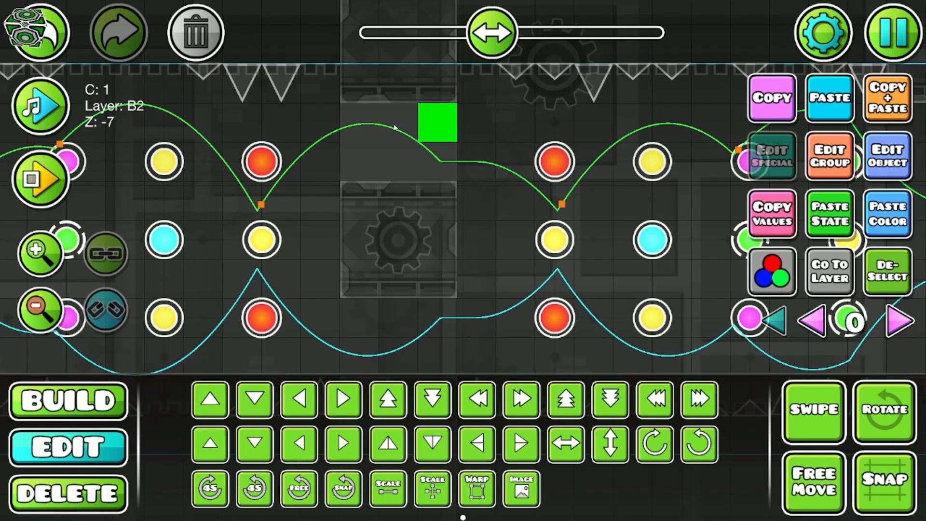
left_click(888, 157)
left_click_drag(438, 162, 467, 224)
left_click(360, 351)
left_click(463, 438)
left_click(887, 272)
Step: Place small glow gradient pieces along the outer side of the dark gap above the gear block
left_click(40, 251)
left_click(68, 400)
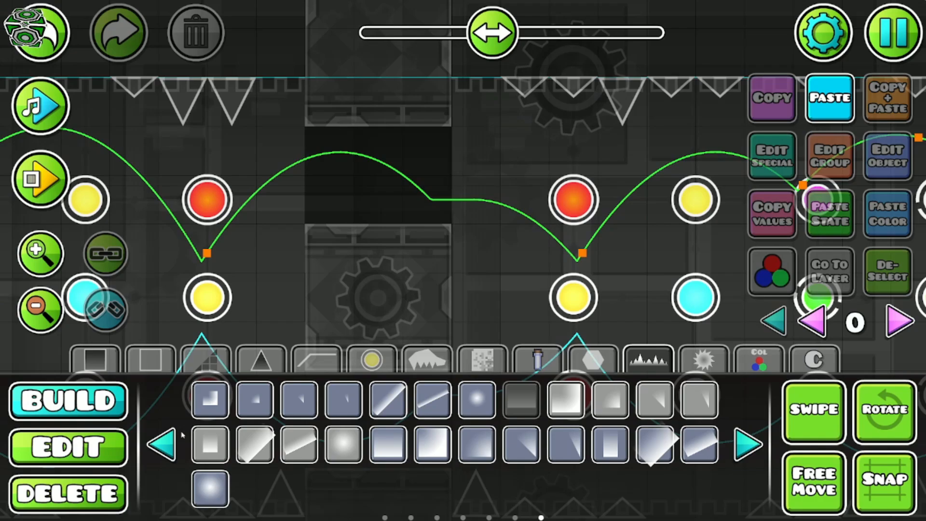
left_click(263, 398)
left_click(470, 230)
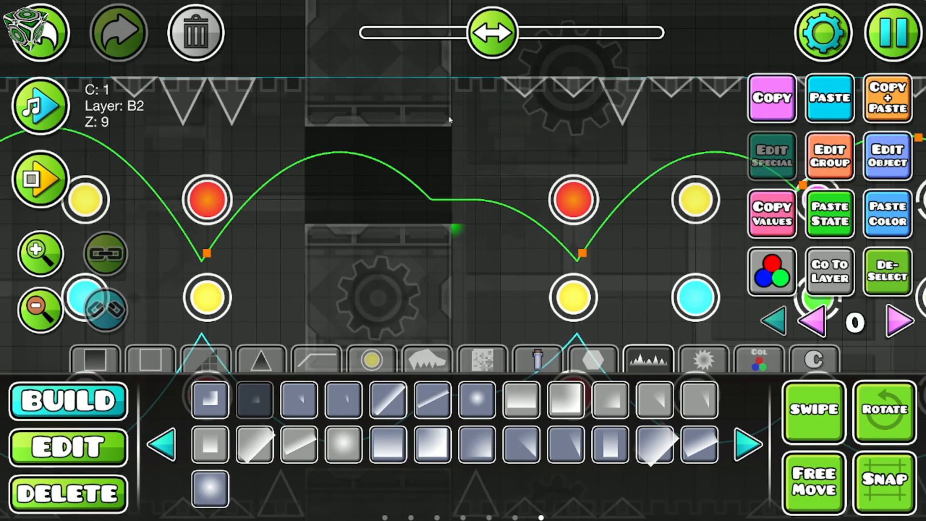
left_click(160, 440)
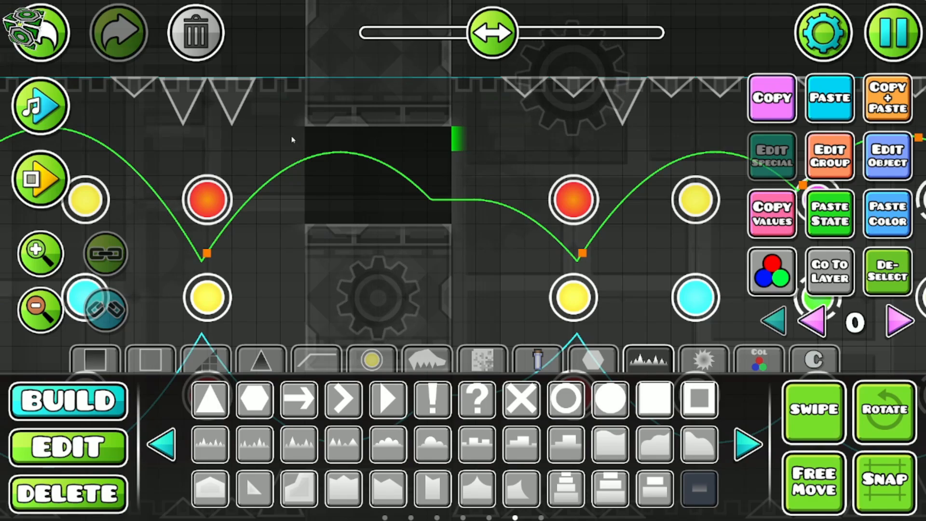
left_click(293, 212)
Step: Copy the dark block's values and give its colour to the glow pieces along both sides of the gap
left_click(68, 448)
left_click(349, 199)
left_click(772, 214)
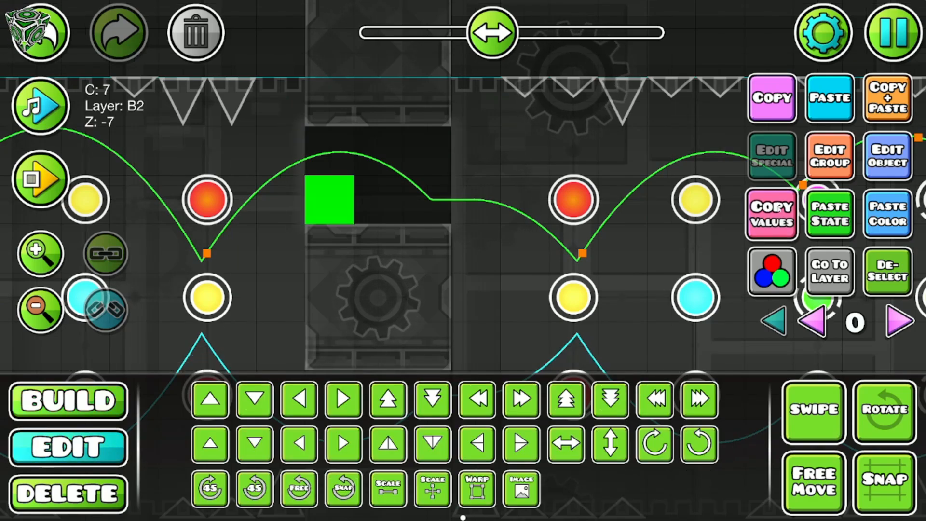
left_click(887, 272)
left_click_drag(292, 250, 293, 250)
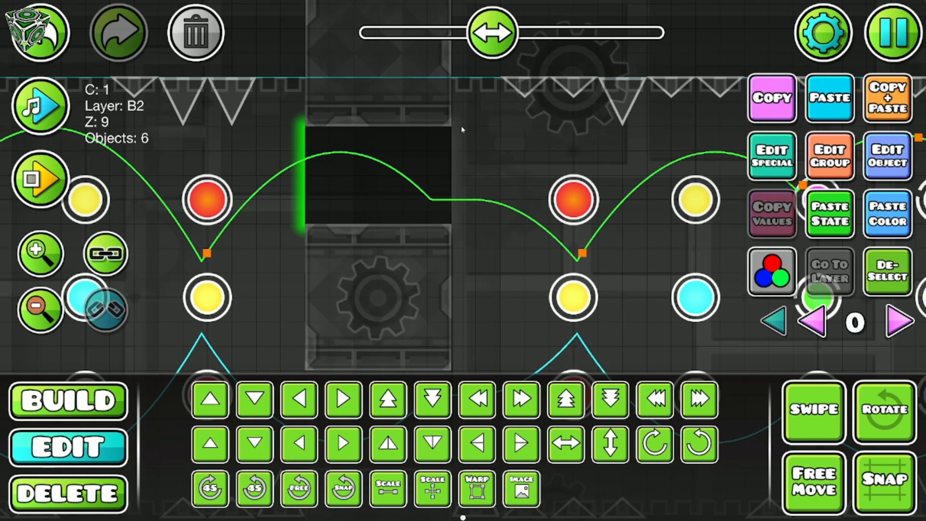
left_click(895, 282)
Step: Place a brick block in the dark gap above the gear block and duplicate it across the gap
scroll(545, 241, "down", 3)
left_click(46, 254)
left_click(47, 254)
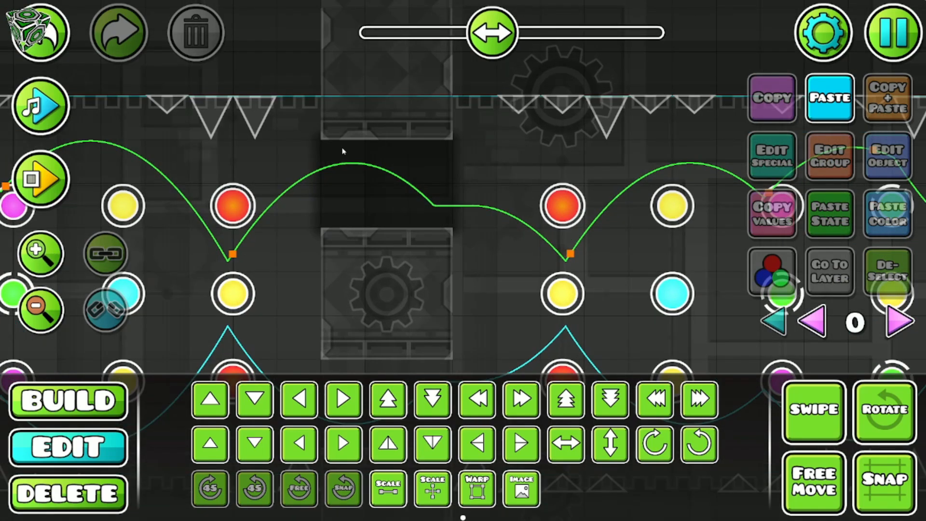
left_click(63, 256)
left_click(62, 256)
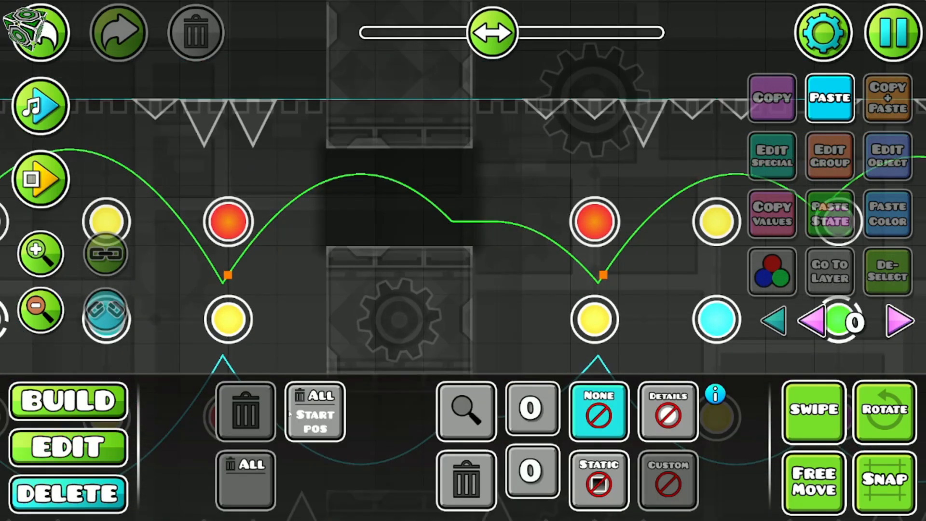
left_click(69, 447)
left_click(85, 394)
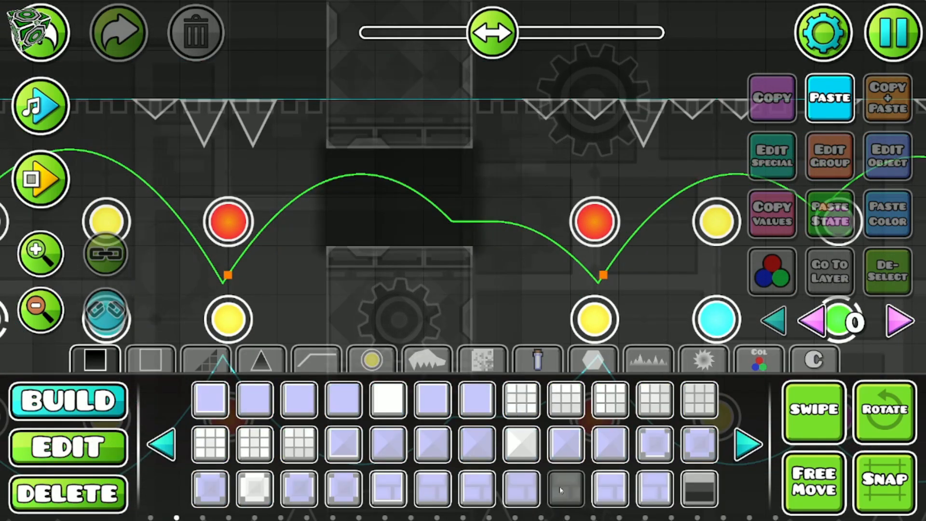
left_click(358, 220)
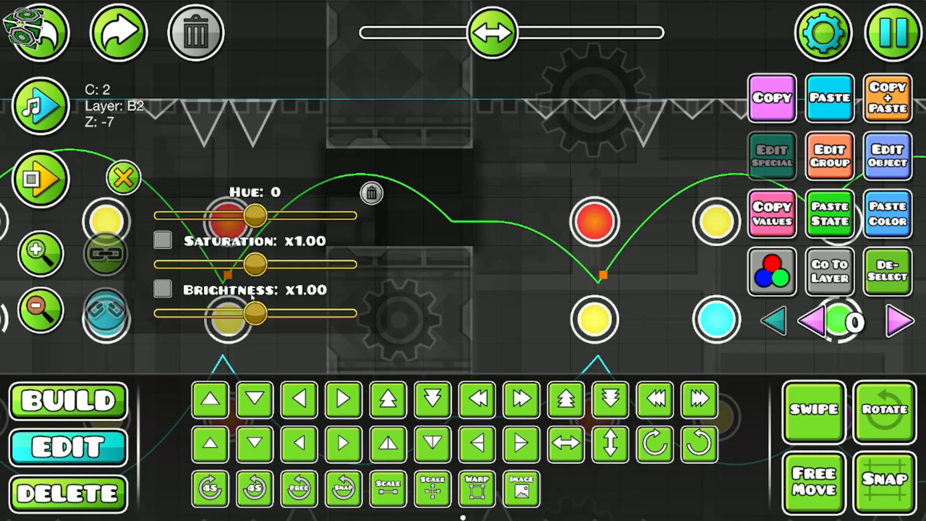
left_click(123, 178)
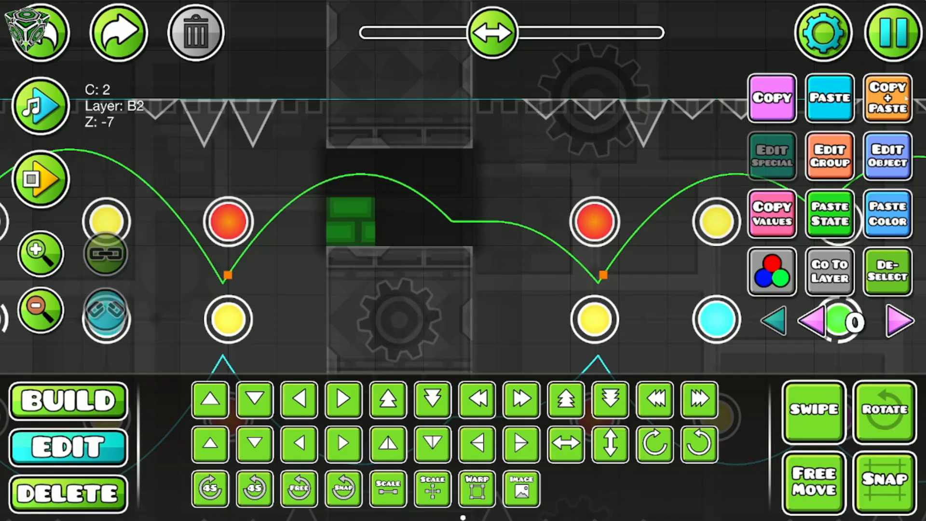
left_click(903, 96)
left_click(904, 96)
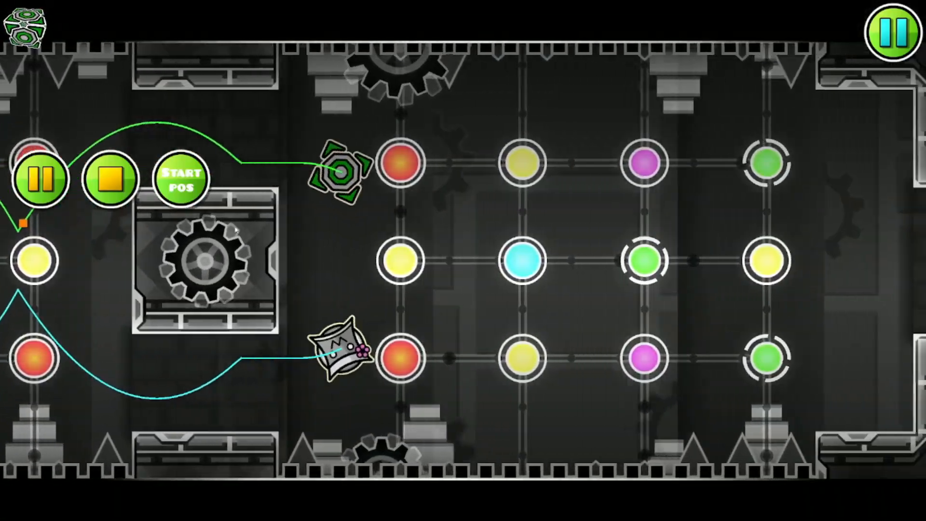
Step: Playtest the orb corridor through to the ship section beyond it
left_click(235, 230)
left_click(236, 230)
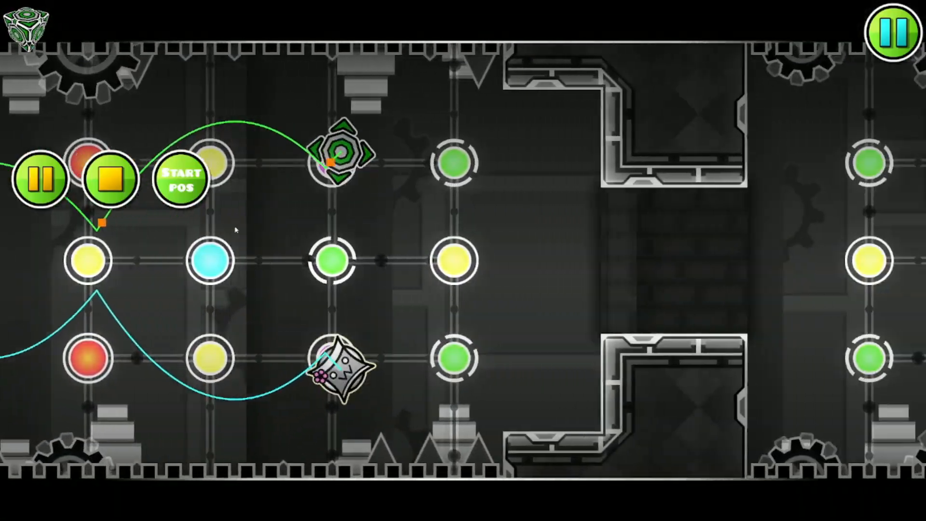
left_click(235, 230)
left_click(236, 230)
left_click(236, 230)
left_click(236, 230)
left_click(236, 230)
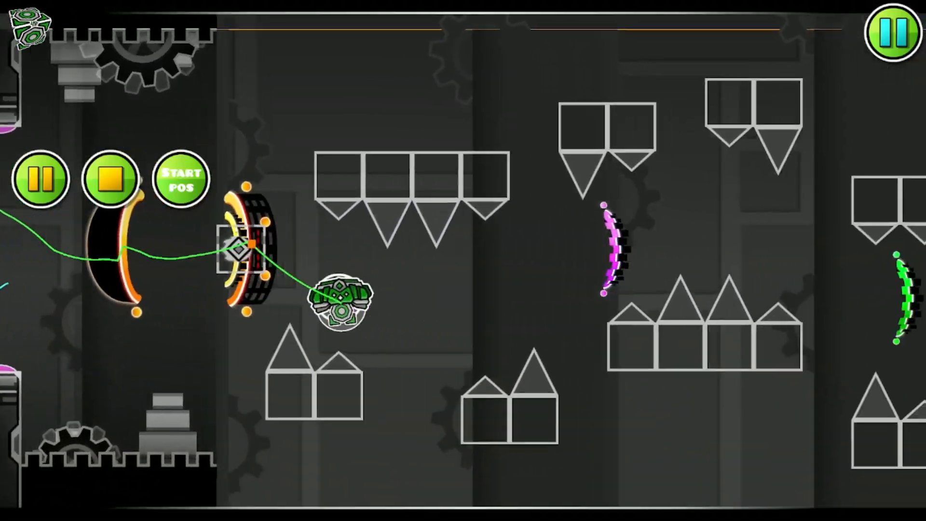
left_click(236, 230)
left_click(236, 230)
left_click(236, 230)
left_click(236, 230)
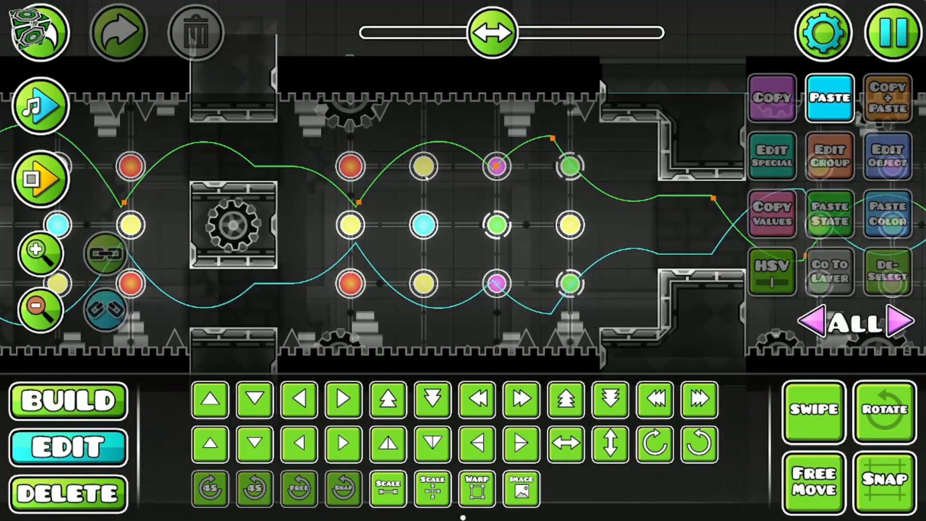
Step: Examine the whole orb corridor and its neighbouring sections from a wider view
left_click_drag(426, 179, 580, 166)
scroll(287, 222, "down", 5)
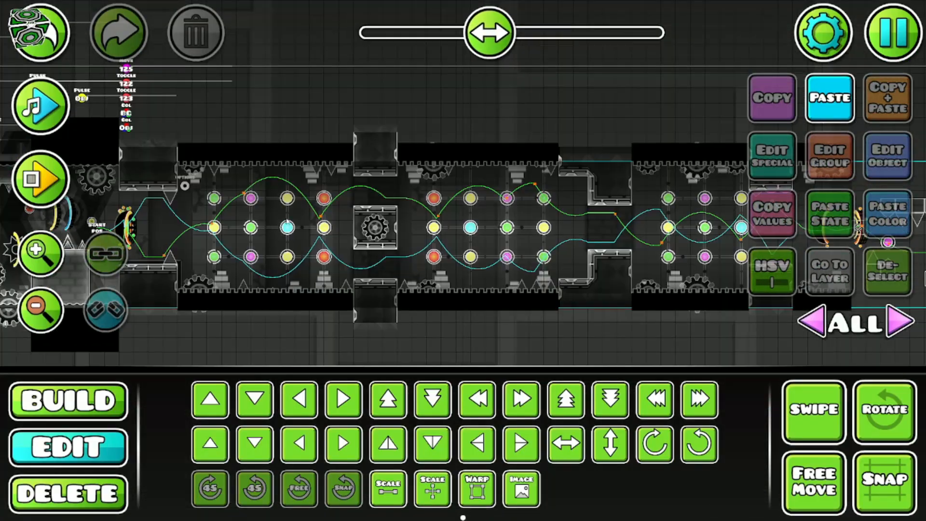
left_click_drag(380, 233, 693, 207)
left_click_drag(384, 210, 458, 252)
scroll(462, 251, "down", 8)
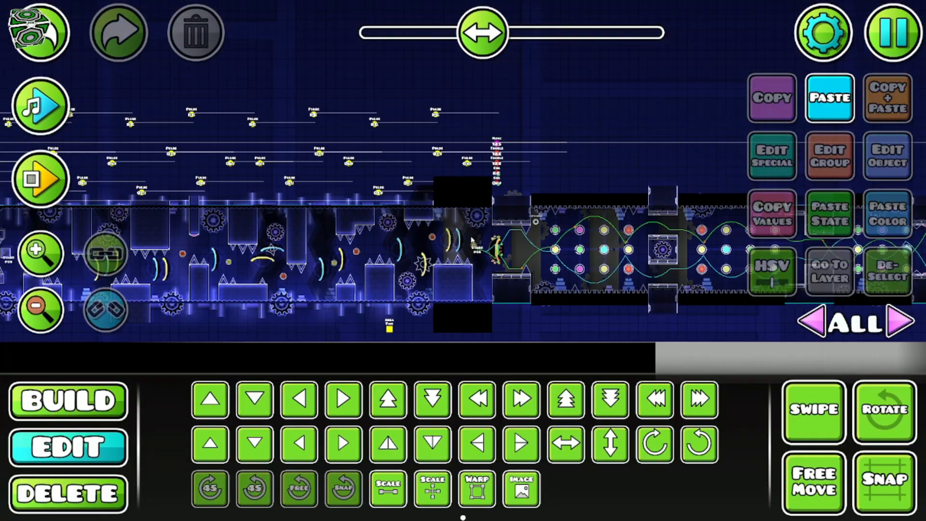
left_click_drag(404, 208, 205, 203)
left_click_drag(516, 230, 182, 215)
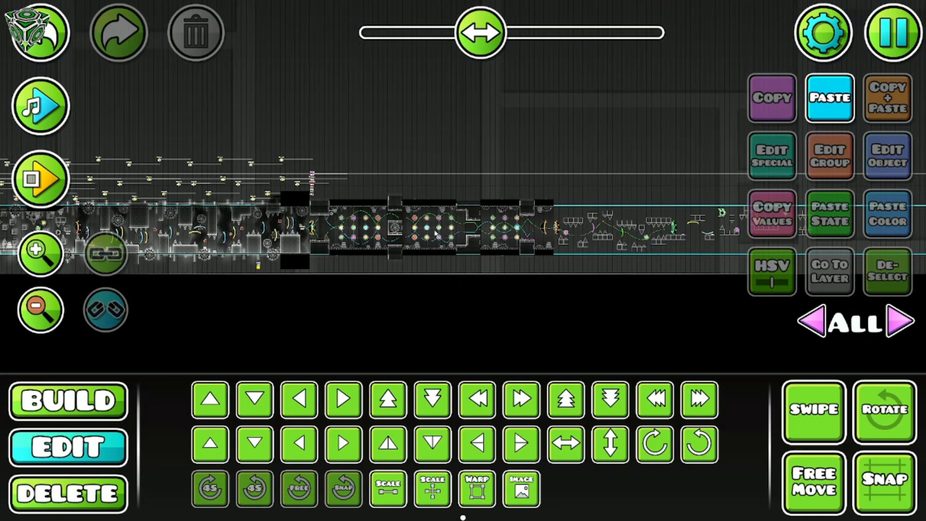
scroll(435, 233, "up", 8)
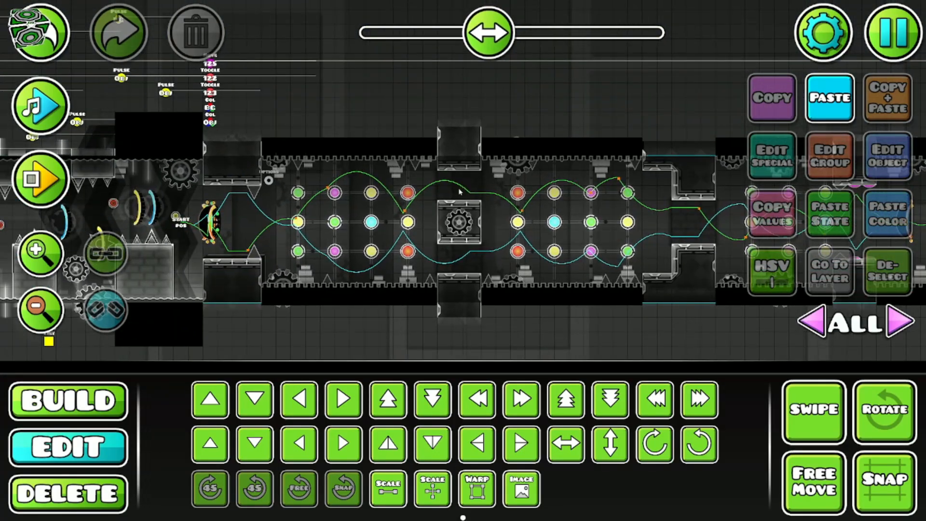
left_click_drag(458, 192, 540, 195)
scroll(521, 218, "up", 3)
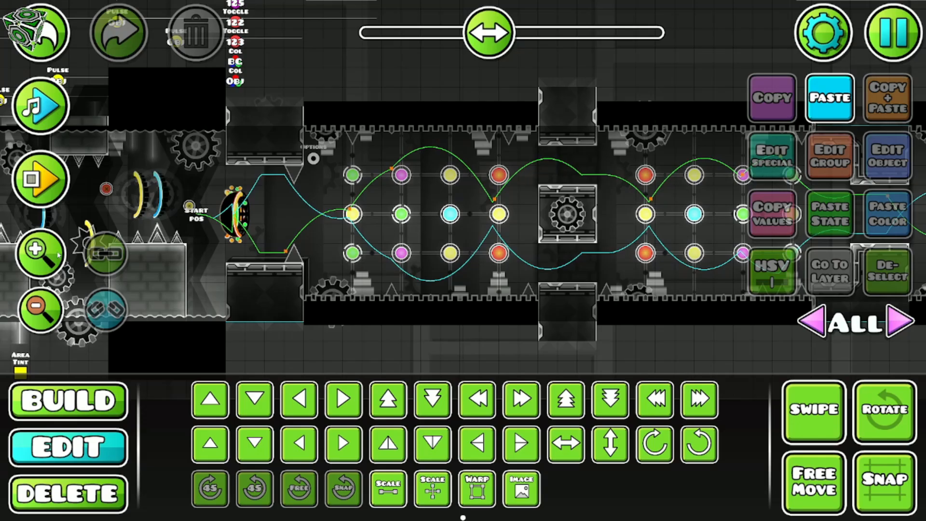
scroll(521, 218, "up", 1)
Step: Go to the editor layer of the background block near the corridor entrance, and switch to layer 11
left_click(229, 262)
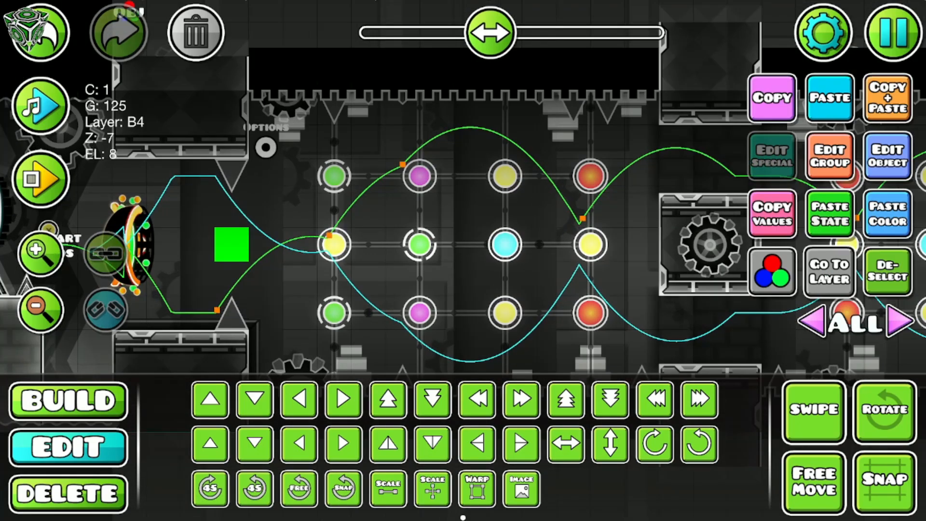
left_click(826, 279)
left_click(436, 236)
scroll(536, 265, "down", 3)
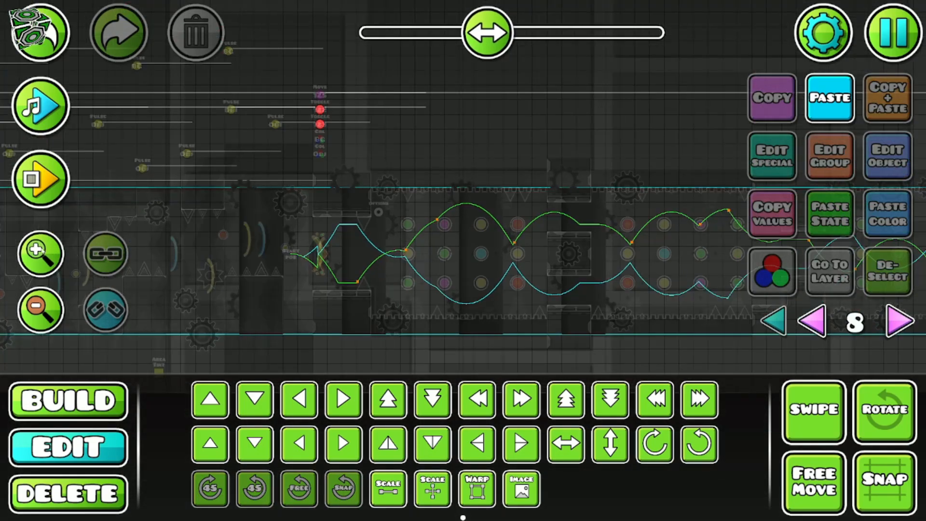
scroll(463, 217, "up", 1)
left_click(900, 322)
left_click(900, 322)
left_click(900, 322)
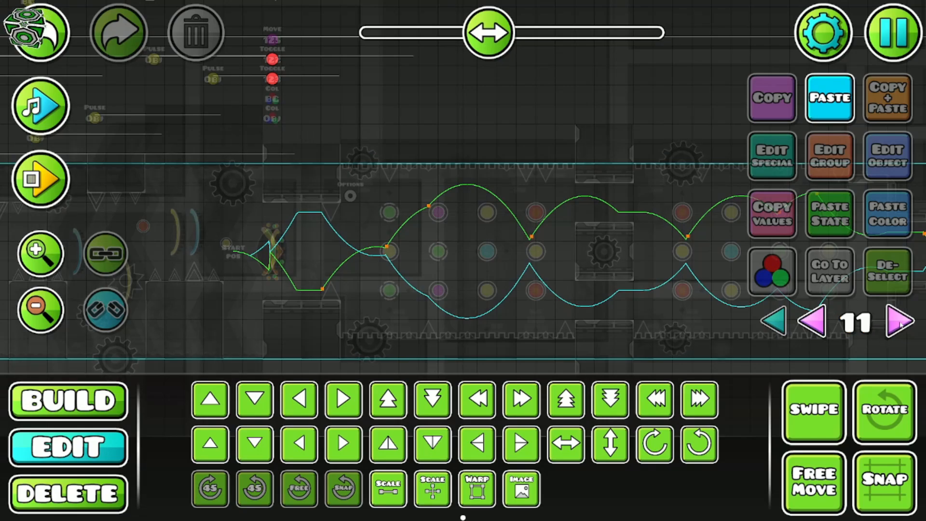
scroll(96, 348, "up", 2)
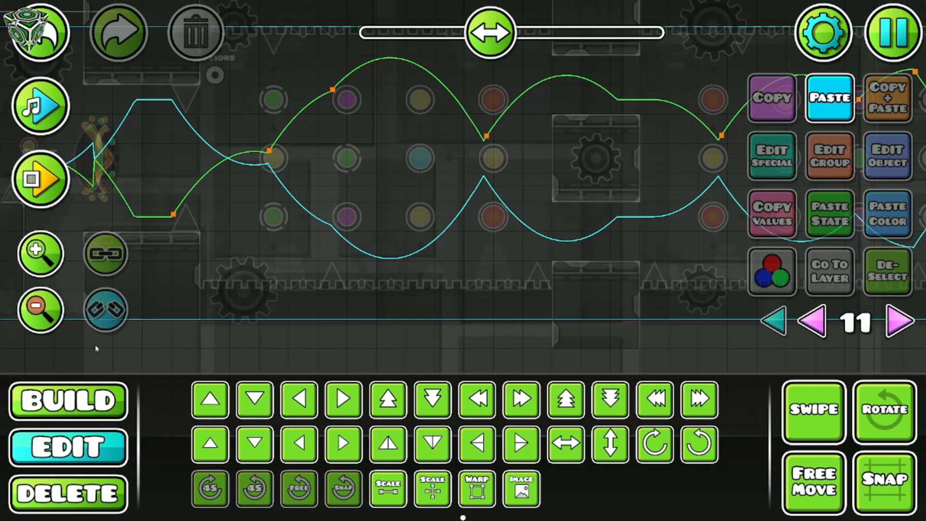
Step: Place a wave surface piece near the corridor floor at the start of the first orb group
left_click(41, 309)
left_click(68, 402)
left_click_drag(270, 270, 353, 278)
left_click(424, 358)
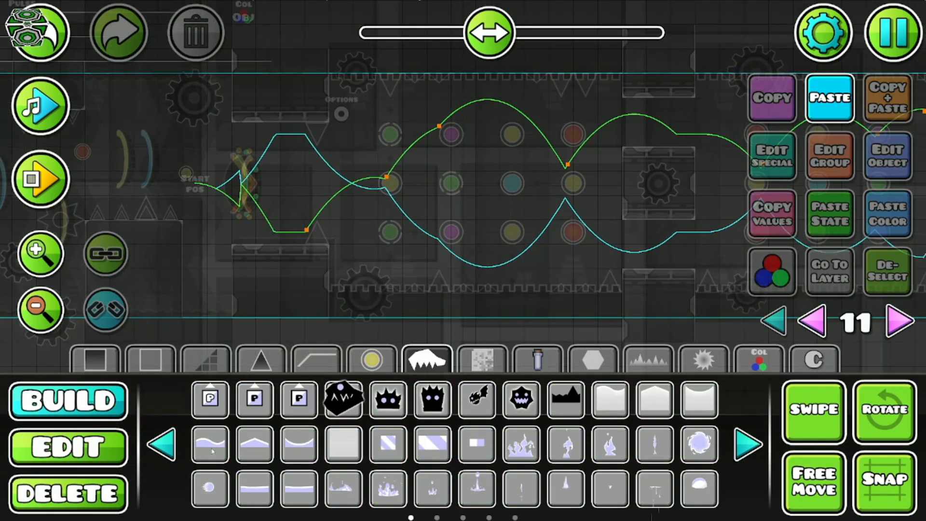
left_click(210, 445)
left_click(413, 242)
left_click(68, 448)
key("d")
Step: Extend the wave surface with filled pieces beneath it and warp the group below the first orb columns
left_click(68, 401)
scroll(439, 241, "up", 2)
left_click(68, 447)
left_click(476, 489)
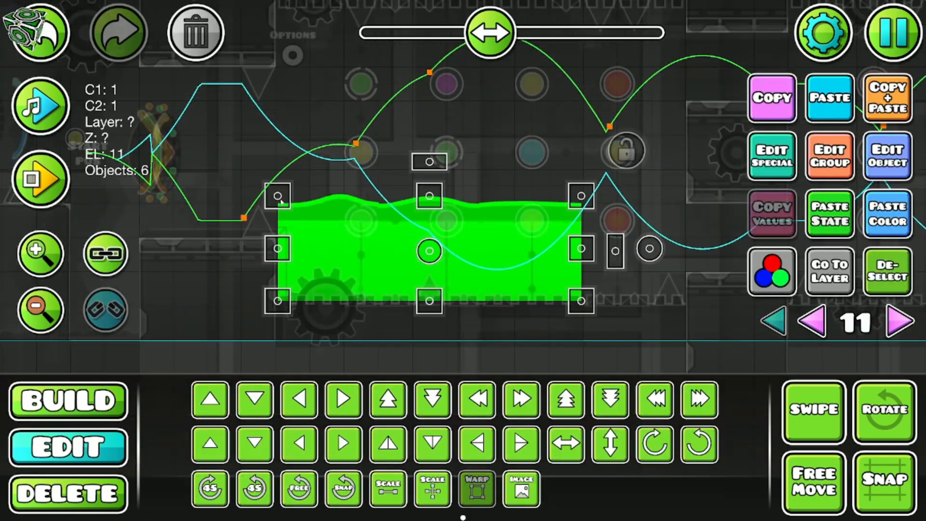
left_click(477, 488)
left_click(432, 489)
left_click(432, 489)
Step: Reduce the wave group's colour brightness to x0.52
left_click(772, 271)
left_click_drag(254, 312, 209, 312)
left_click(413, 235)
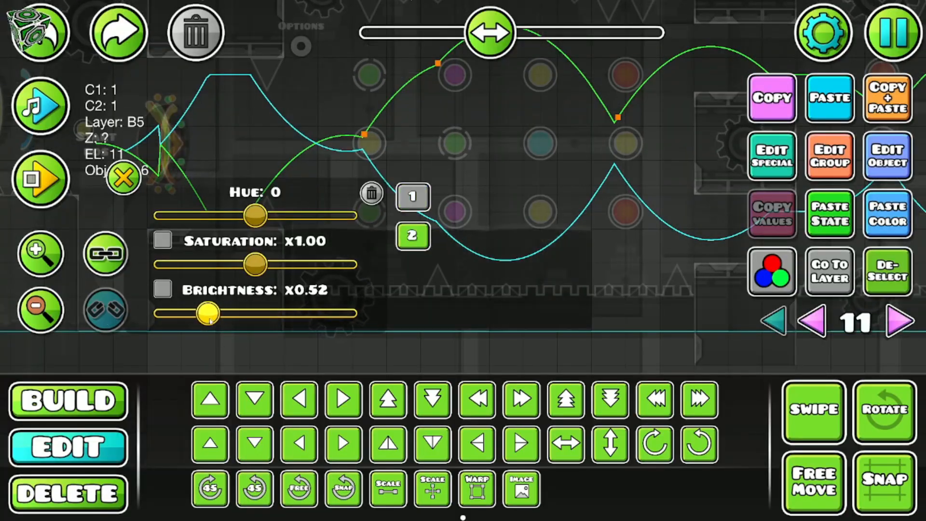
left_click(771, 271)
Step: Change the wave group's colour channel and duplicate the group to extend the wave along the corridor floor
left_click(773, 321)
left_click(888, 156)
left_click(360, 283)
left_click(476, 438)
scroll(463, 241, "down", 2)
left_click(888, 98)
left_click(888, 271)
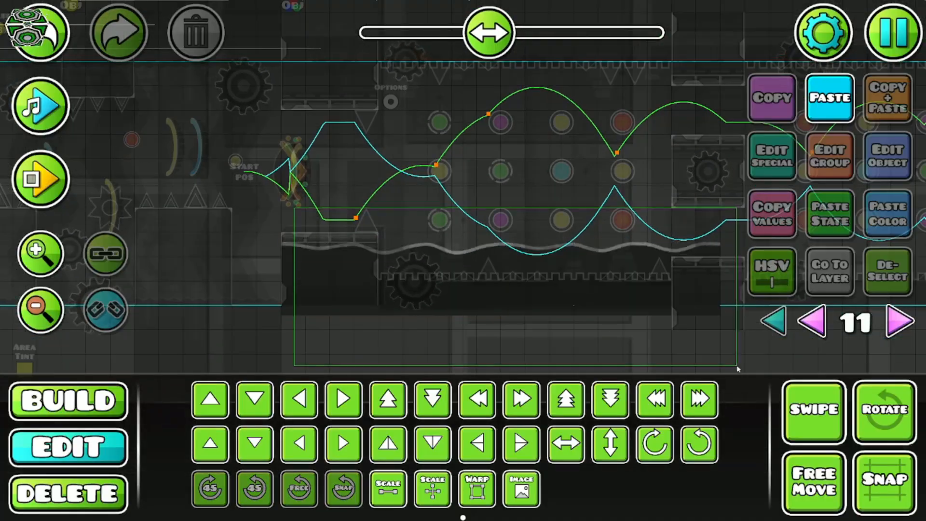
Step: Duplicate the whole floor wave, flip the copy vertically for the ceiling, and show all editor layers
left_click_drag(738, 370, 270, 212)
left_click(888, 98)
left_click(610, 444)
left_click(773, 321)
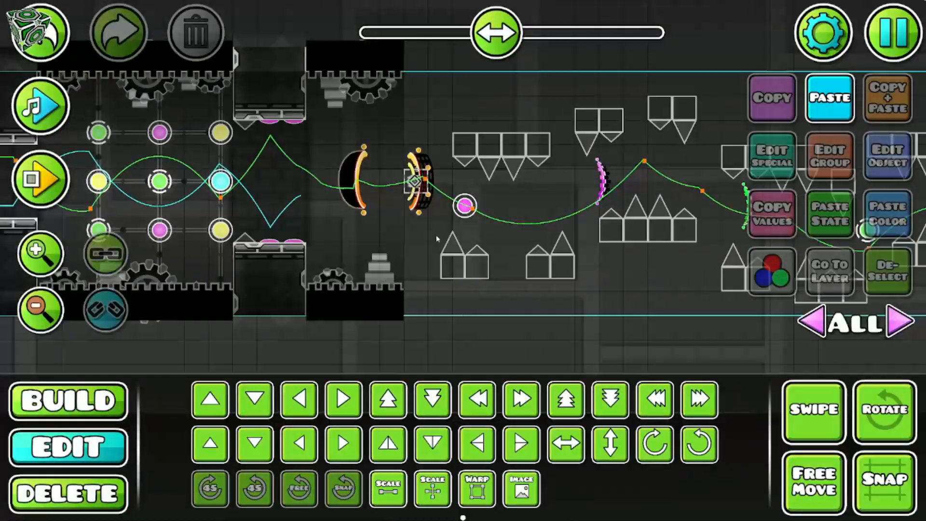
Step: Switch to editor layer 0 and place an outlined spike below the second orange portal at the corridor's end
left_click_drag(438, 238, 447, 242)
left_click(41, 253)
left_click(40, 253)
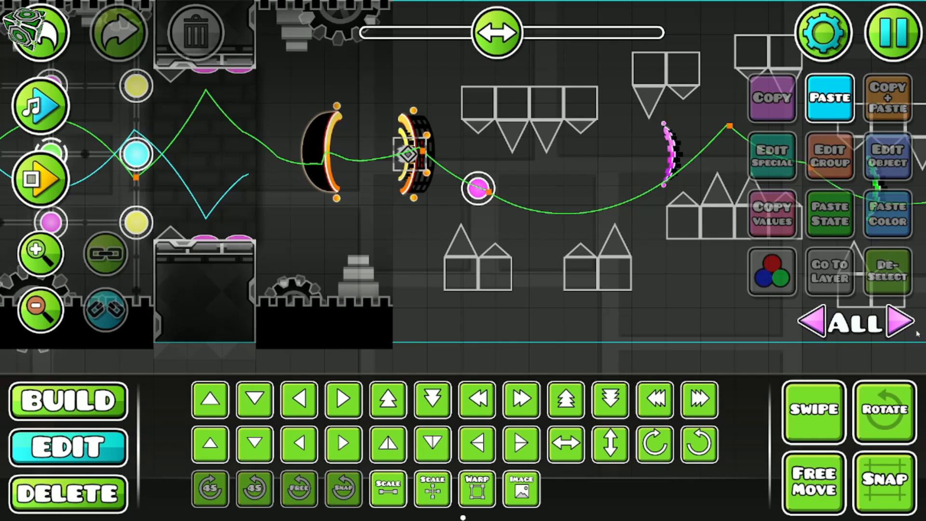
left_click(900, 321)
left_click(46, 262)
left_click(67, 401)
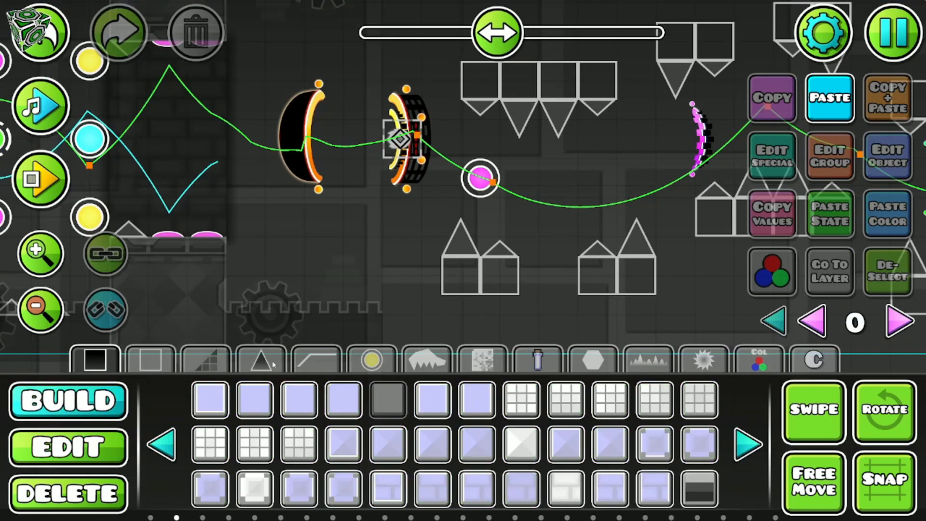
left_click(260, 359)
left_click(159, 444)
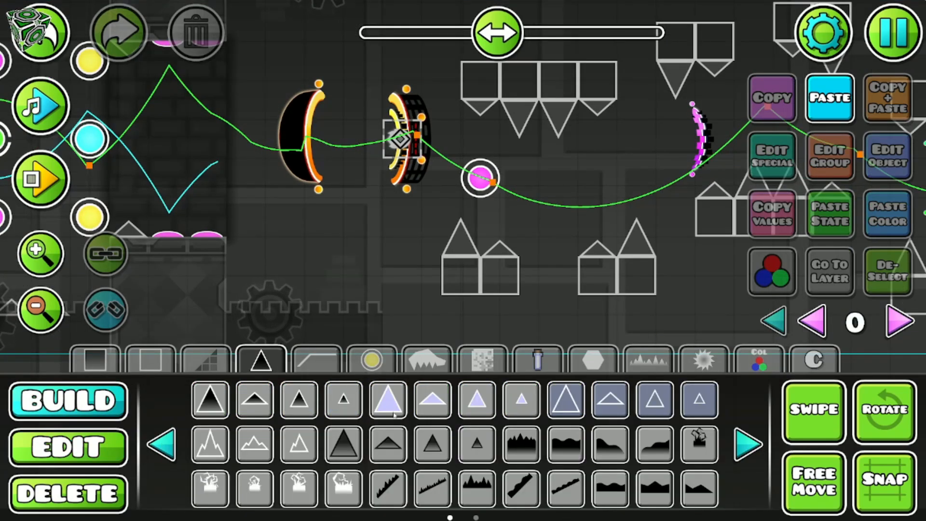
left_click(418, 231)
left_click_drag(418, 276, 375, 221)
Step: Stack solid black blocks beneath the new spike down to the floor line to form a pillar
left_click(153, 367)
key("alt+d")
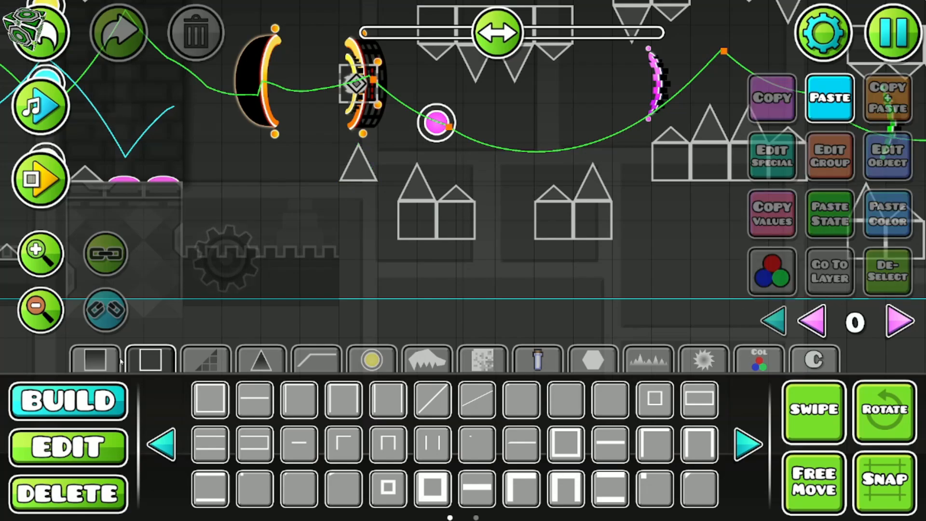
left_click(96, 362)
left_click(355, 213)
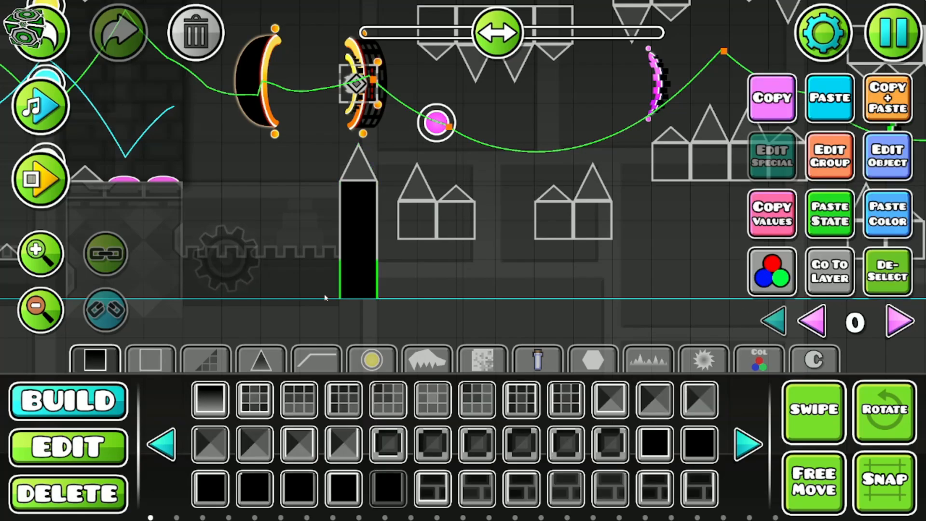
Step: Set the base colour of the pillar's stacked blocks to channel 3
key("2")
left_click_drag(358, 280, 358, 284)
key("c")
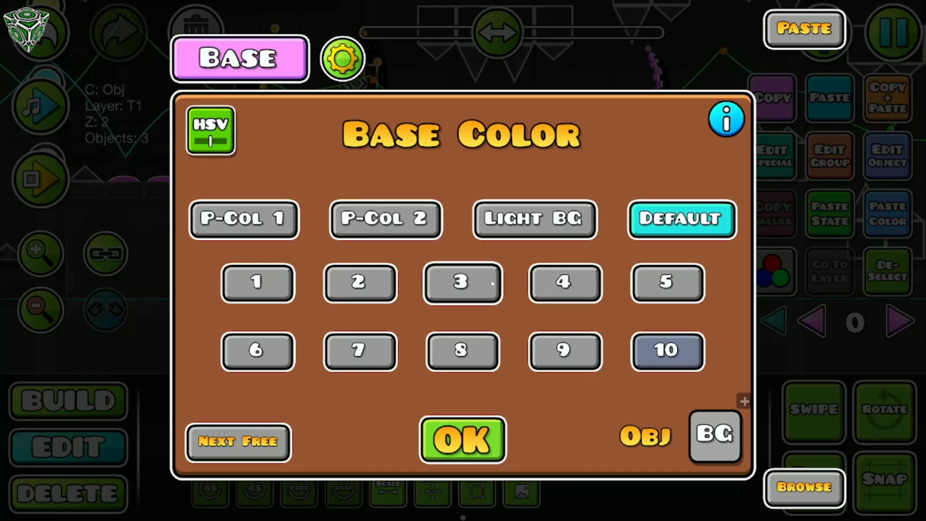
left_click(461, 281)
key("Escape")
Step: Set both the base and detail colours of the pillar's spike to channel 4
left_click(358, 168)
key("c")
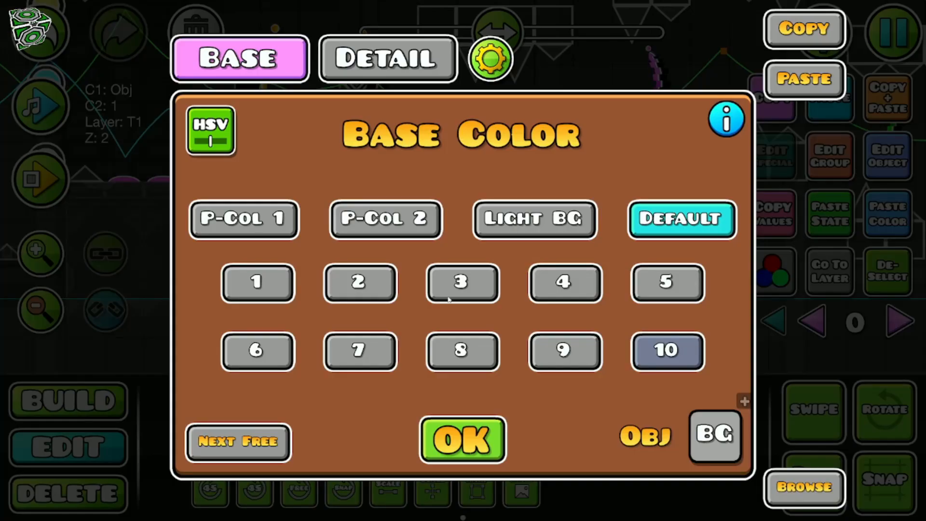
left_click(460, 284)
left_click(389, 58)
key("Escape")
key("alt+d")
scroll(442, 251, "up", 2)
scroll(442, 251, "down", 2)
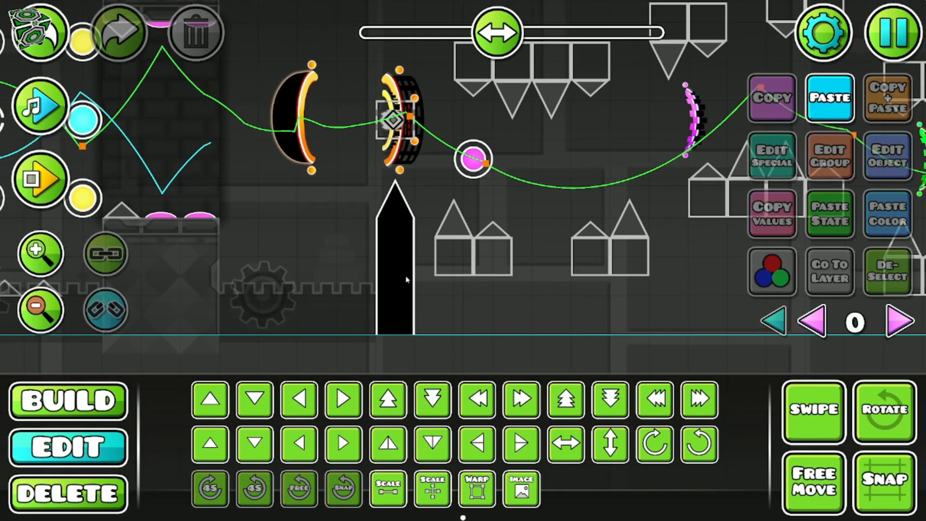
Step: Duplicate the spiked pillar, flip the copy vertically and position it above the portal, pointing down from the ceiling
left_click(41, 310)
left_click(41, 311)
left_click(41, 310)
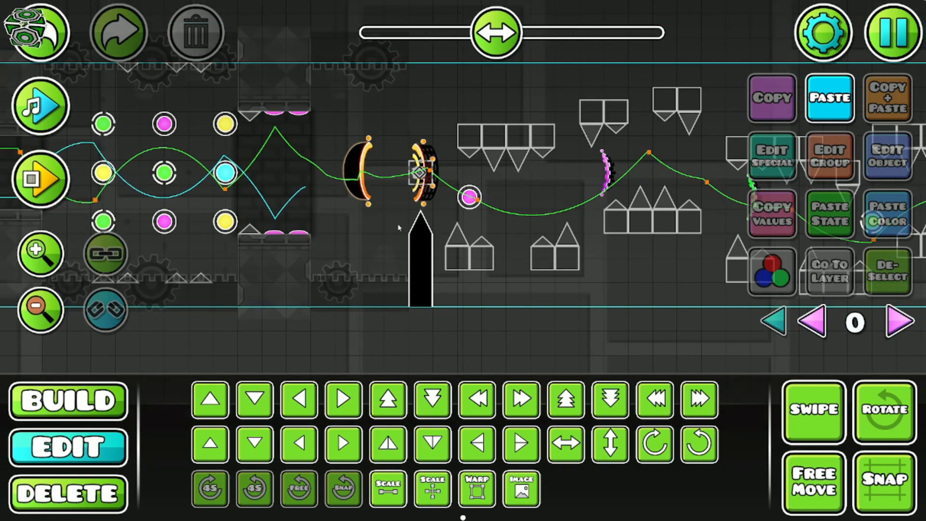
left_click_drag(399, 227, 430, 353)
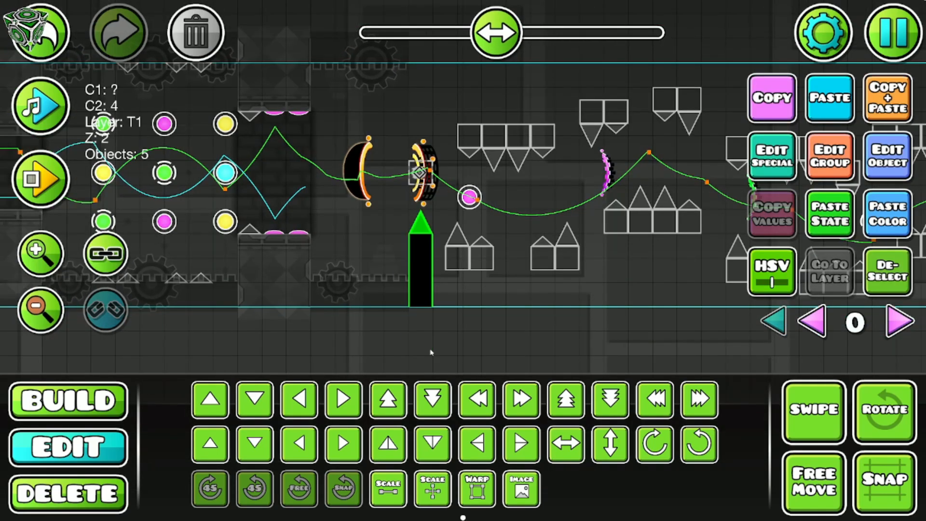
left_click(908, 285)
left_click(422, 119)
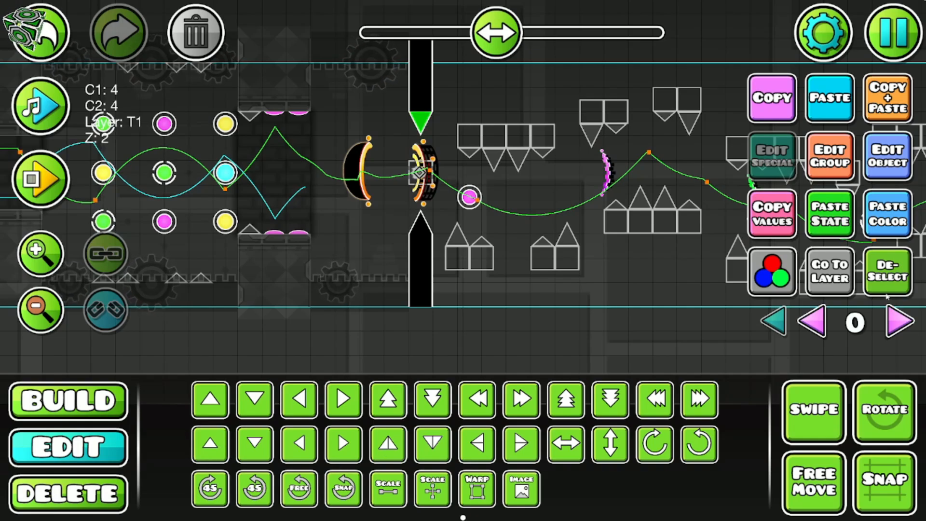
Step: Select the upper and lower spiked pillars together and assign them to group 127
left_click(886, 291)
left_click_drag(569, 168, 510, 203)
left_click_drag(348, 69, 379, 162)
left_click_drag(350, 258, 379, 363)
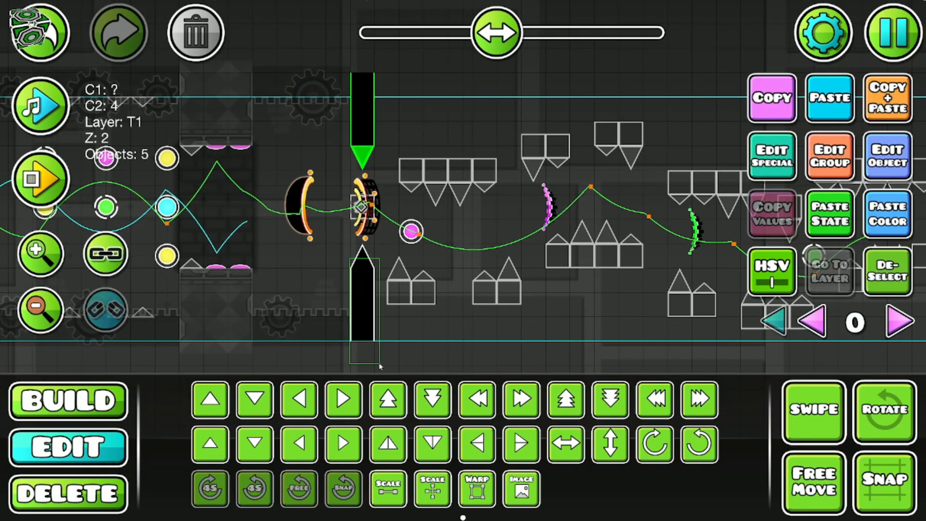
left_click(831, 153)
left_click(463, 472)
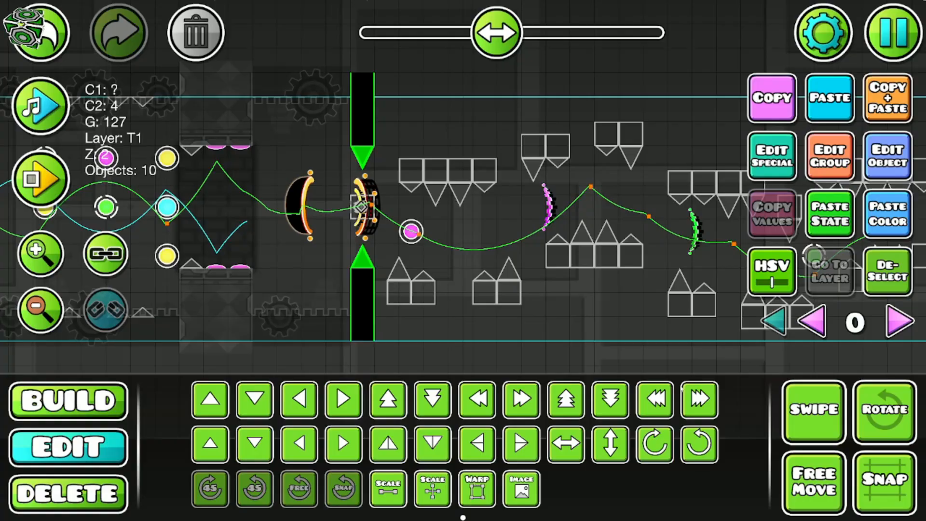
Step: Show all editor layers and place a Pulse trigger above the pillars, targeting group 127 with white
left_click(812, 320)
left_click(886, 272)
left_click(69, 402)
left_click(365, 33)
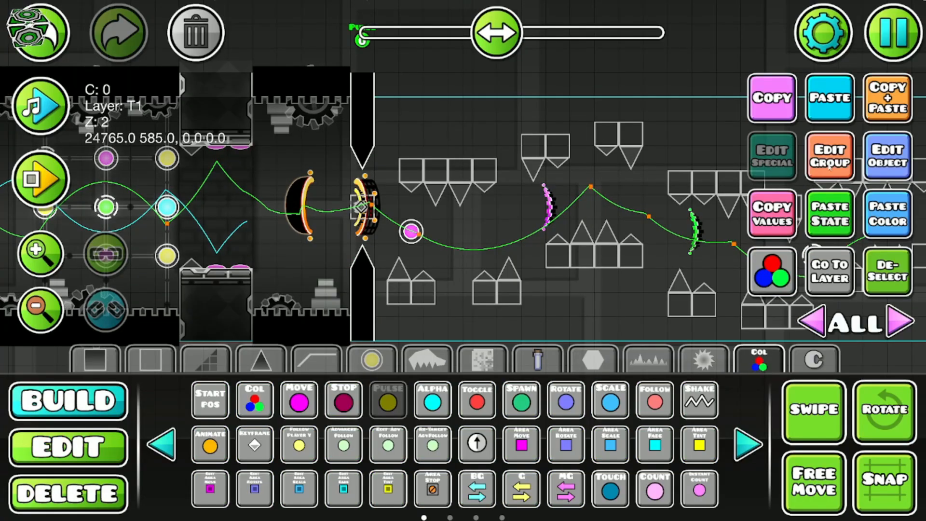
left_click(880, 164)
left_click(755, 359)
left_click(699, 472)
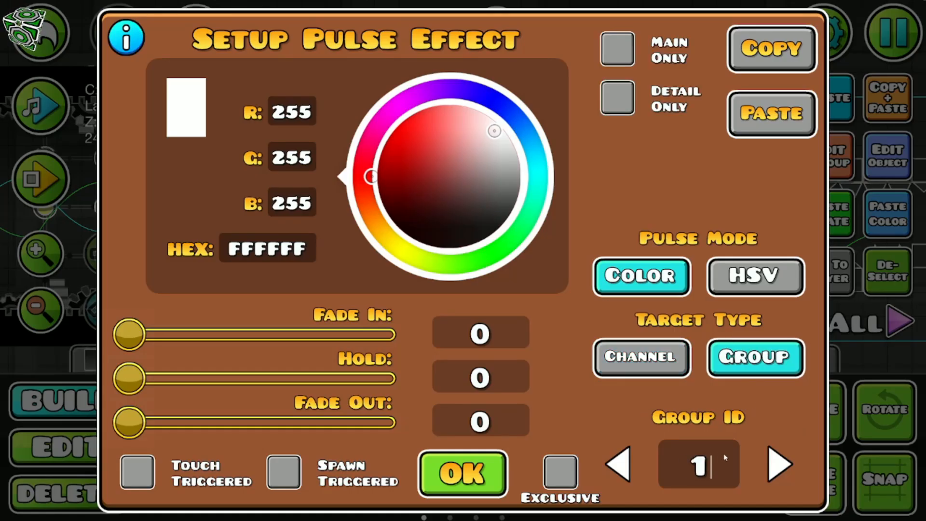
left_click(462, 473)
Step: Check how the pulse effect plays on the spiked pillars at the corridor's end
left_click(68, 446)
left_click_drag(492, 186, 445, 209)
left_click(899, 321)
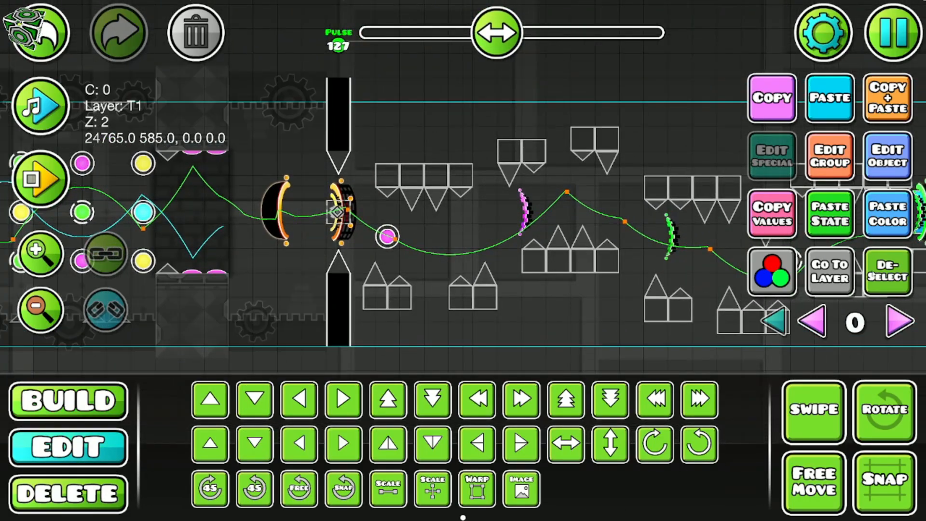
left_click(872, 274)
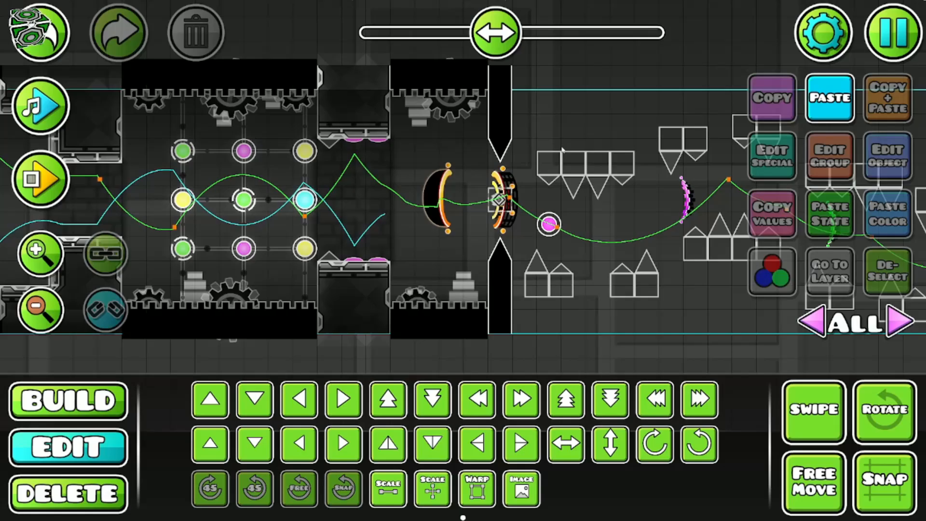
left_click_drag(563, 147, 509, 158)
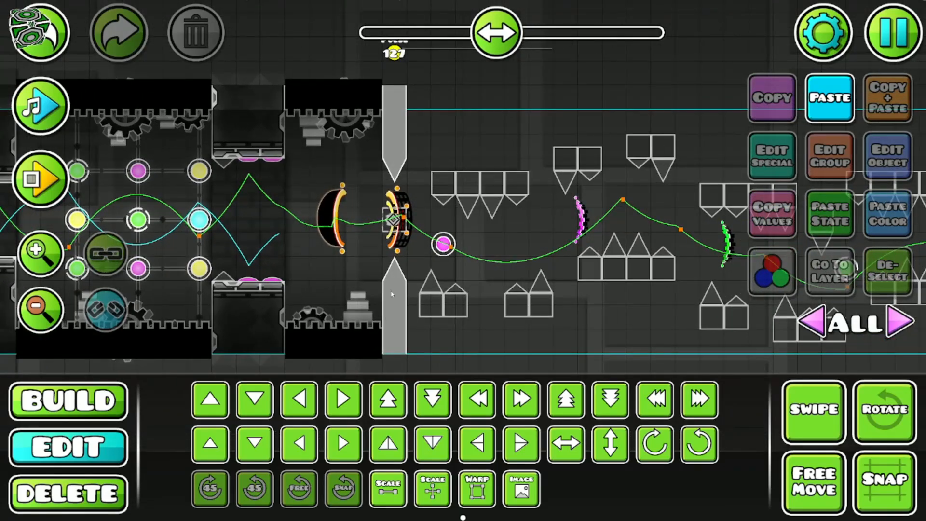
left_click_drag(331, 272, 303, 289)
key("Right")
key("Right")
key("Left")
left_click(369, 294)
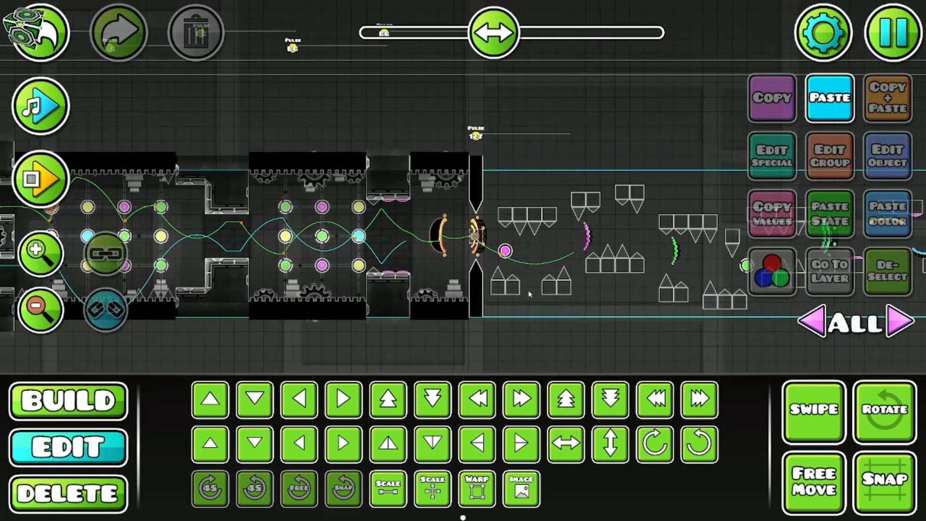
left_click_drag(529, 293, 564, 252)
left_click(485, 220)
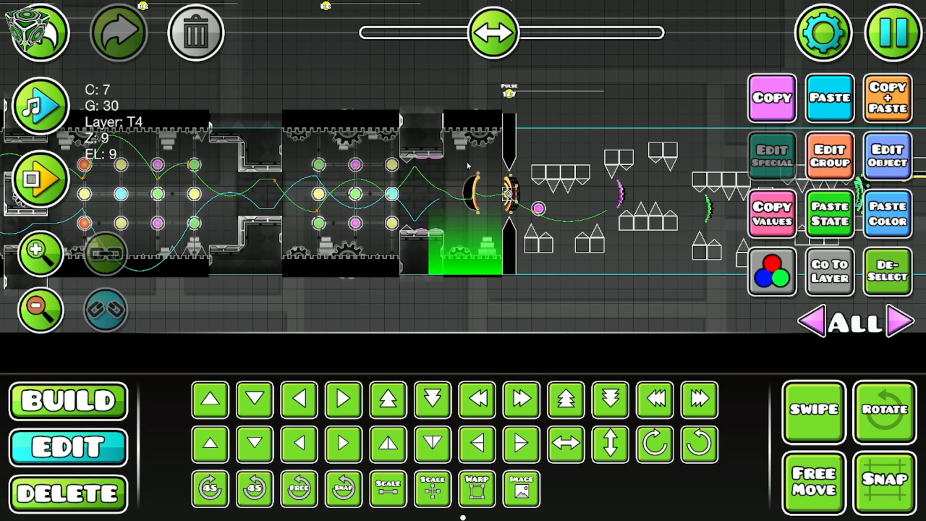
left_click_drag(452, 103, 460, 336)
left_click_drag(452, 110, 499, 343)
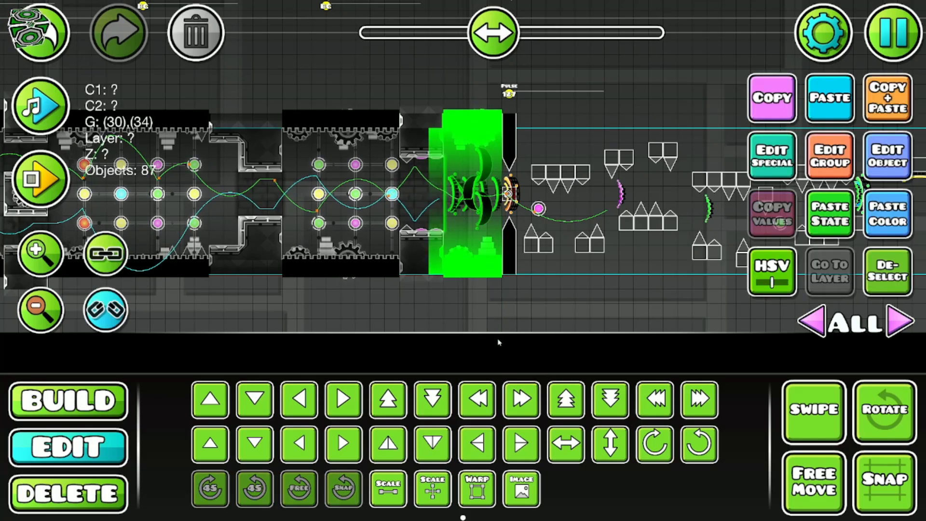
left_click_drag(398, 73, 663, 367)
left_click_drag(496, 323, 324, 304)
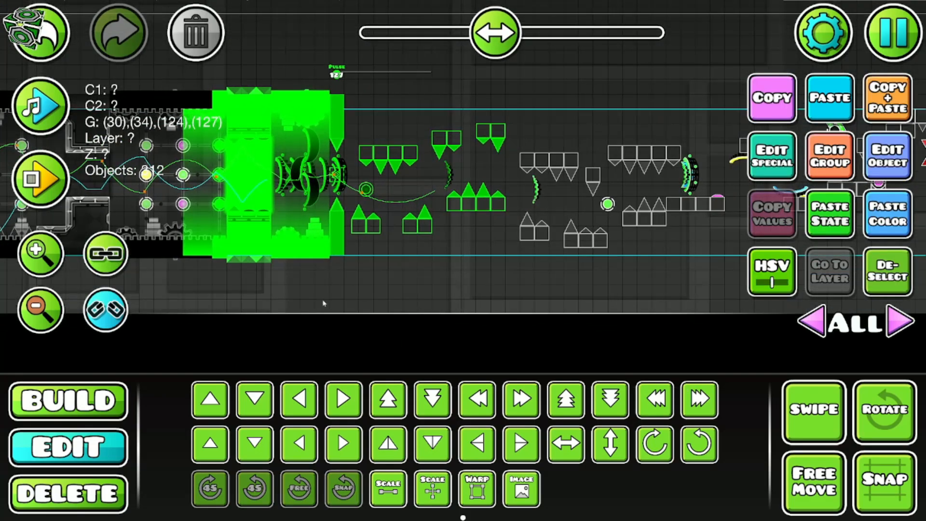
left_click_drag(250, 300, 621, 31)
left_click(887, 272)
Step: Copy the background colour trigger from the earlier section to above the spiked pillars' Pulse trigger
left_click_drag(442, 209, 413, 239)
scroll(431, 264, "down", 8)
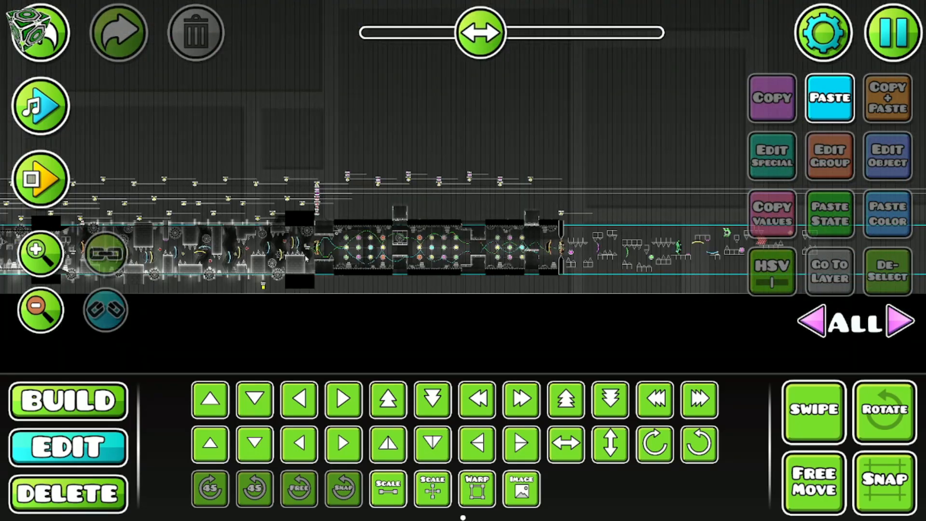
scroll(377, 224, "up", 1)
left_click_drag(489, 234, 300, 236)
left_click_drag(607, 211, 339, 210)
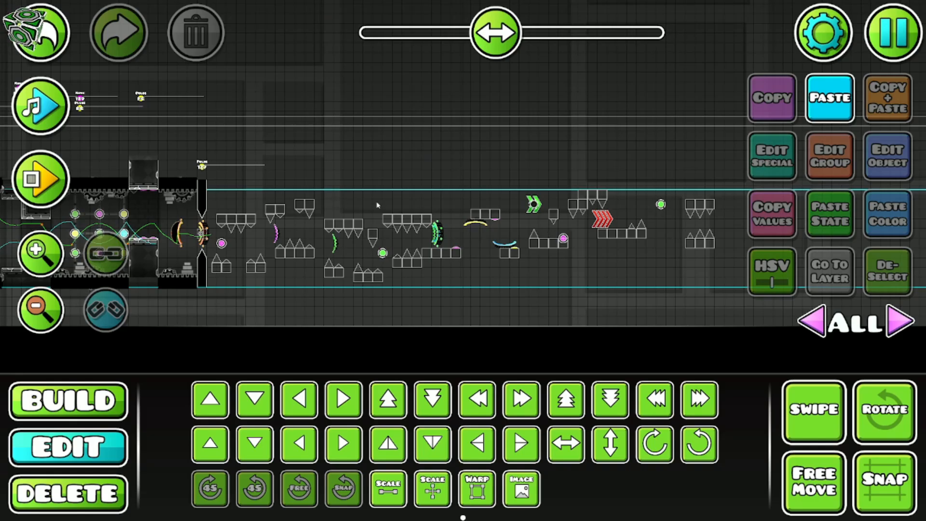
left_click_drag(377, 205, 644, 220)
left_click_drag(259, 170, 563, 185)
left_click_drag(309, 168, 641, 172)
left_click_drag(193, 169, 309, 174)
left_click(119, 146)
left_click(109, 154)
left_click_drag(685, 169, 223, 169)
left_click_drag(627, 169, 391, 172)
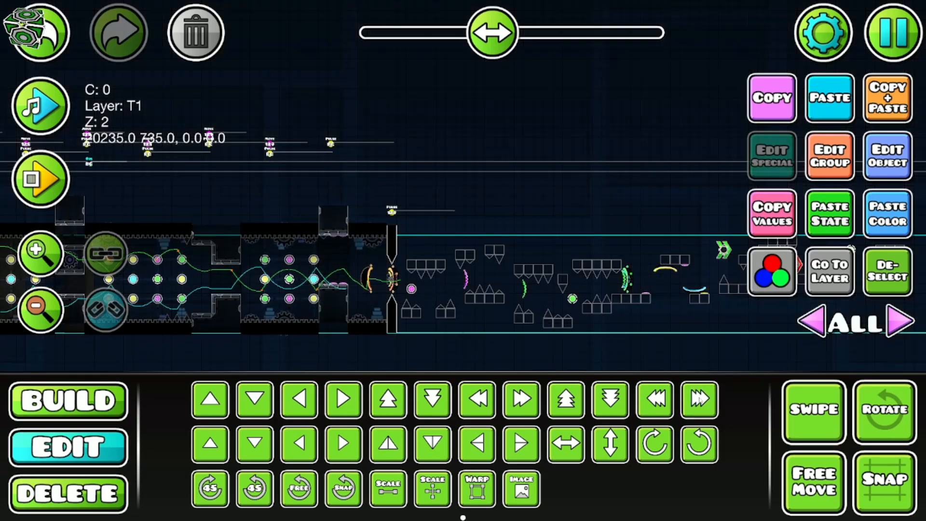
left_click_drag(582, 231, 374, 241)
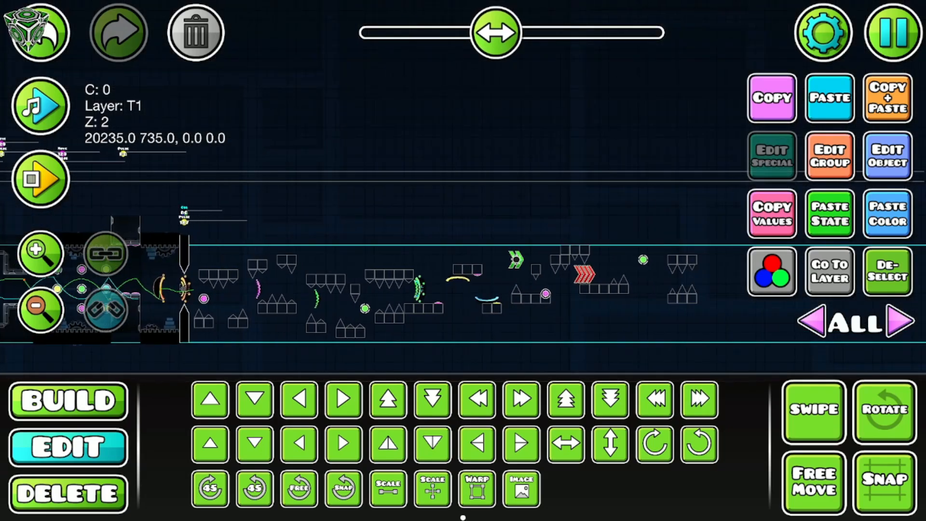
Step: Set the copied background colour trigger to dark red with a fade time of 4
left_click(889, 161)
left_click(550, 373)
key("BackSpace")
key("BackSpace")
key("BackSpace")
key("BackSpace")
type("4")
left_click(355, 206)
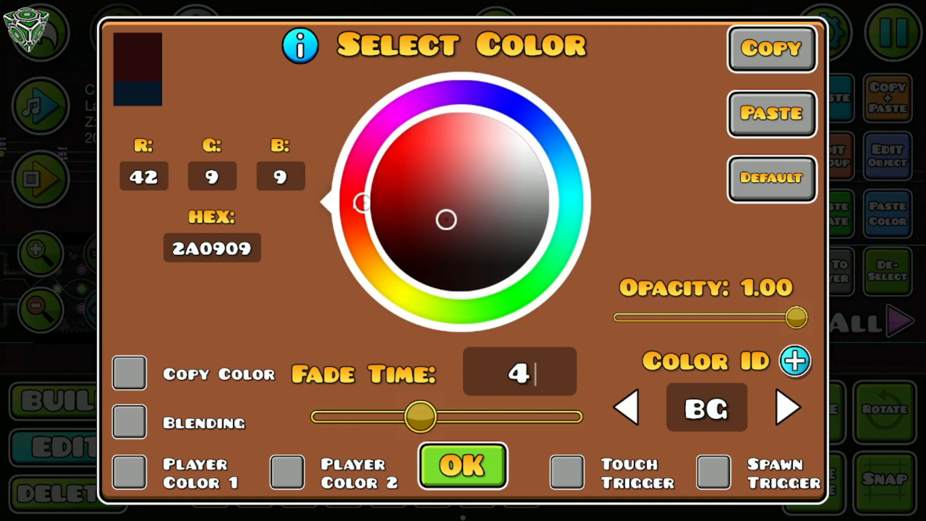
left_click(462, 465)
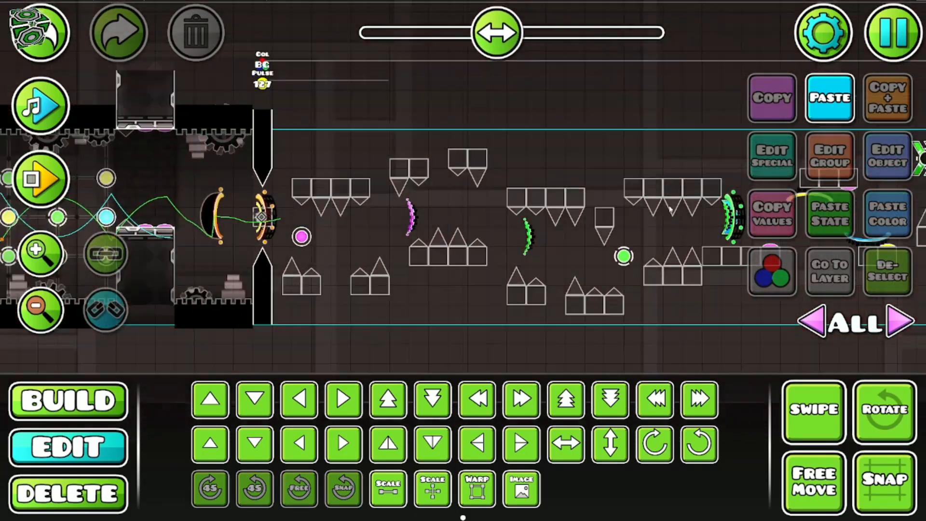
Step: Shorten the dark red background trigger's fade time to 3.5
left_click_drag(387, 222, 309, 260)
left_click_drag(502, 247, 35, 306)
left_click(134, 143)
left_click(887, 155)
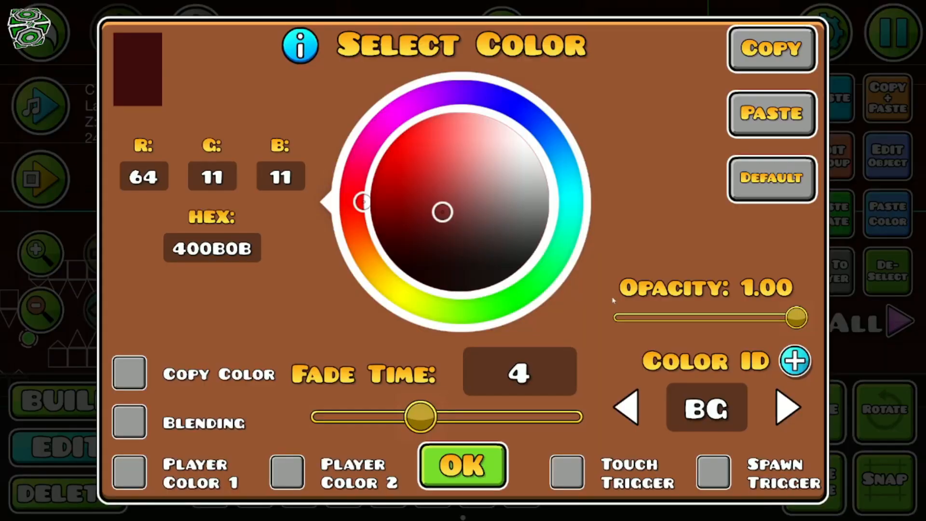
left_click(532, 381)
key("BackSpace")
type("3.5")
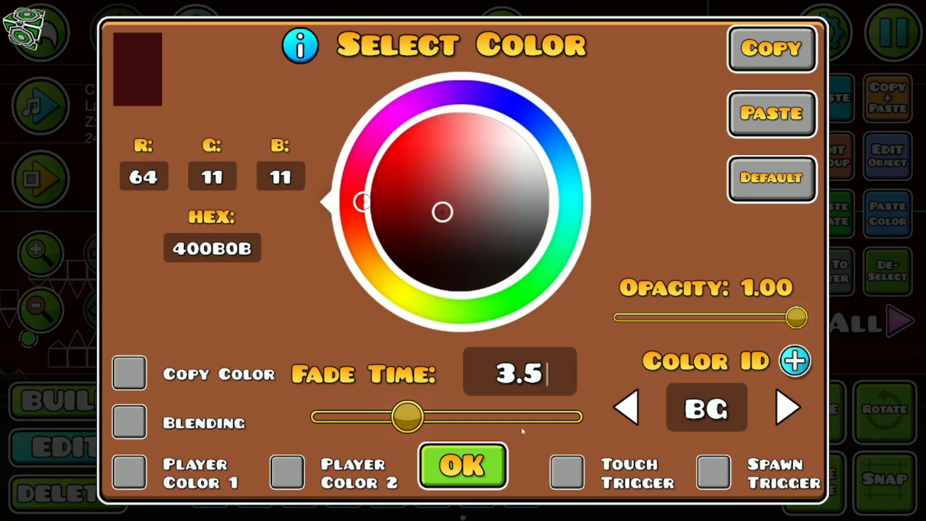
left_click(462, 465)
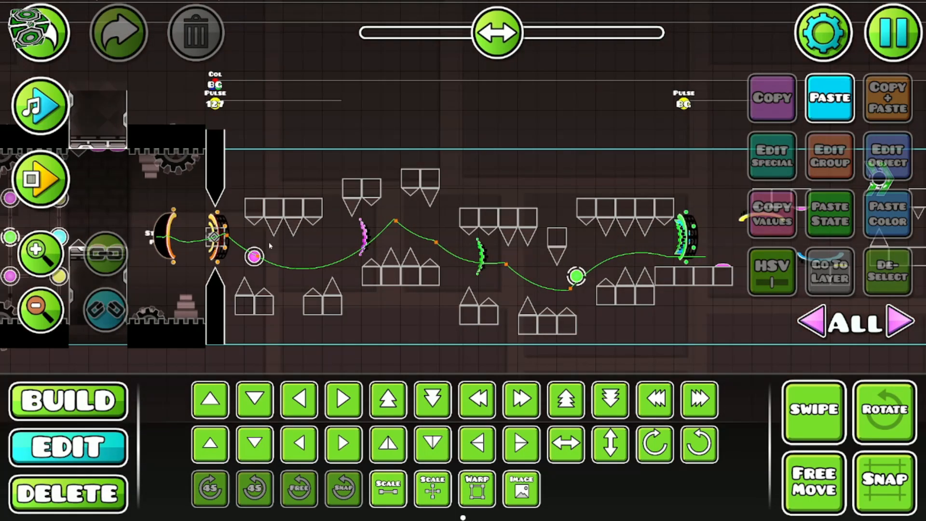
left_click_drag(269, 242, 296, 253)
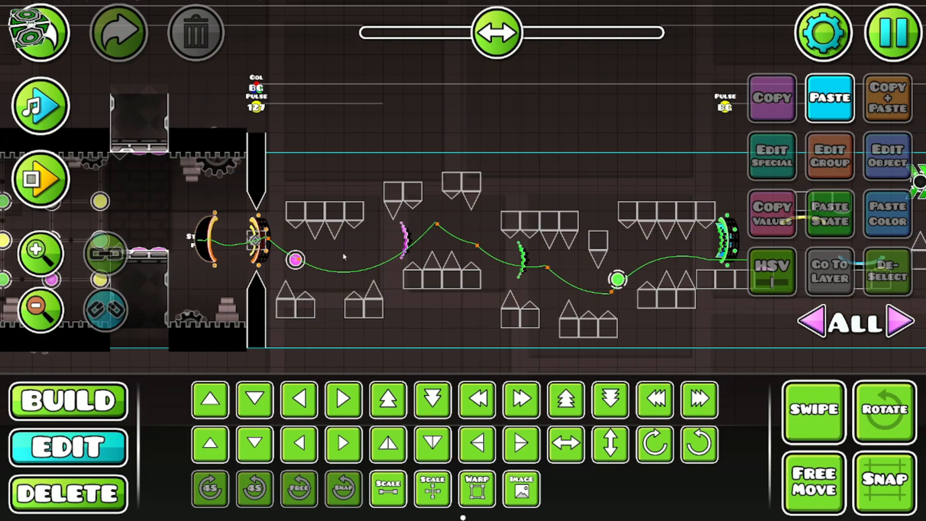
left_click_drag(523, 275, 477, 277)
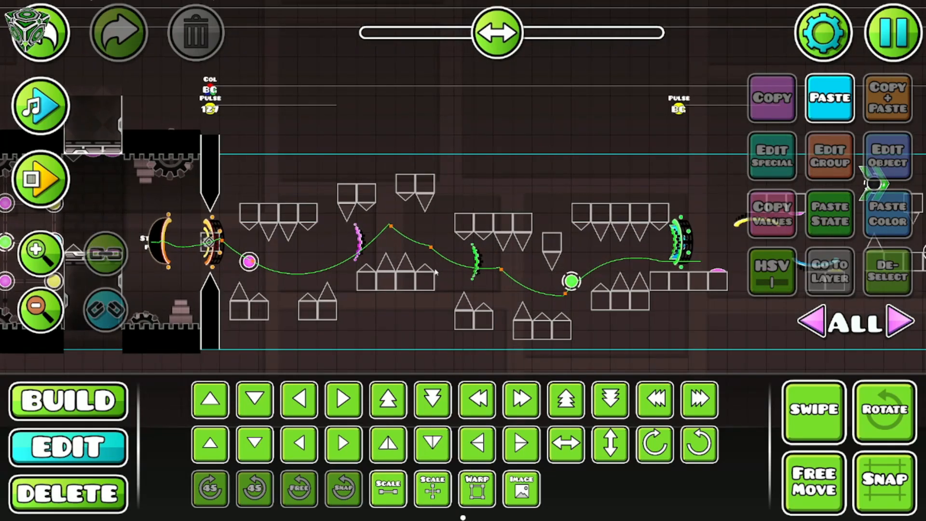
left_click_drag(435, 271, 364, 262)
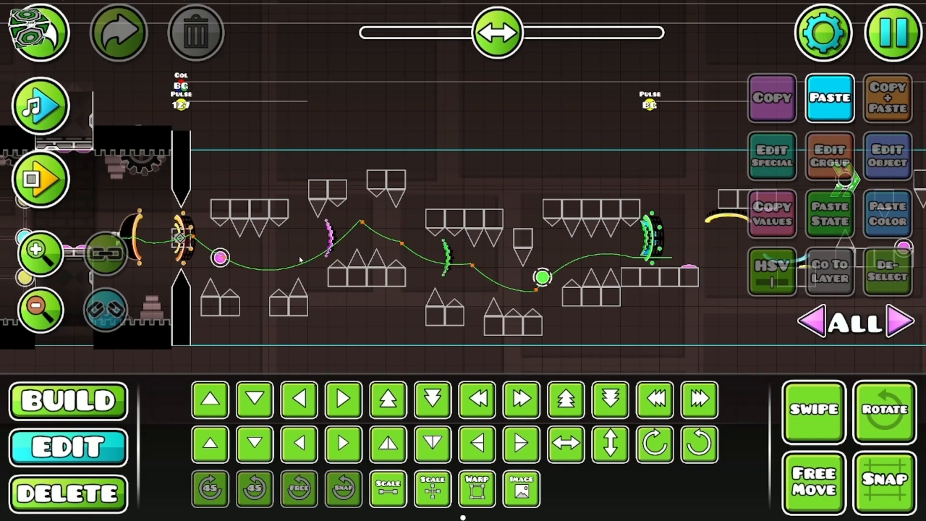
left_click_drag(336, 250, 403, 233)
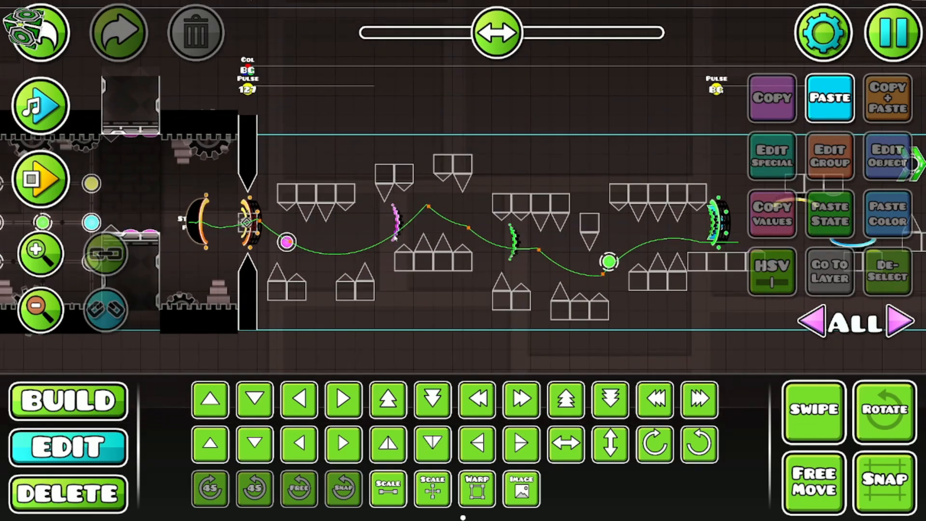
Step: Examine the layout of outlined blocks, spikes, pads and orbs in the section following the spiked pillars
scroll(404, 233, "up", 2)
left_click_drag(502, 249, 299, 257)
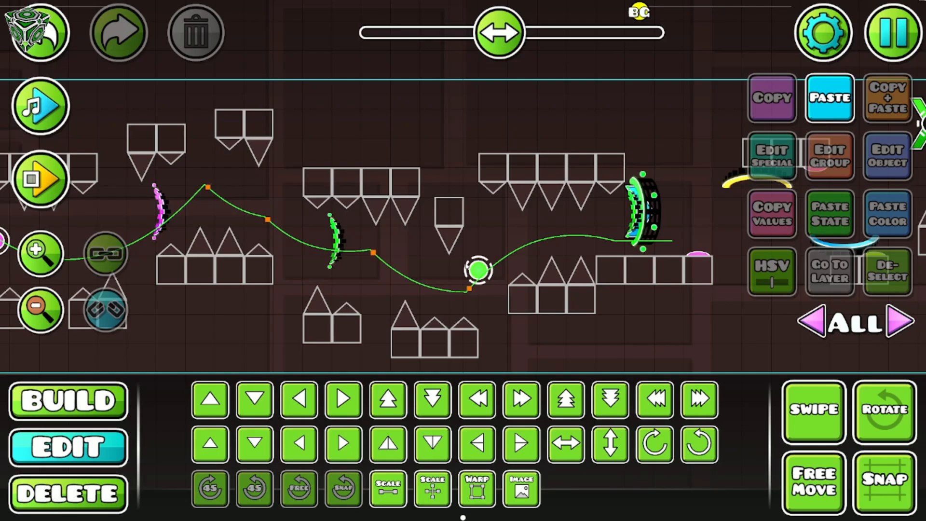
left_click_drag(363, 233, 585, 208)
left_click(48, 265)
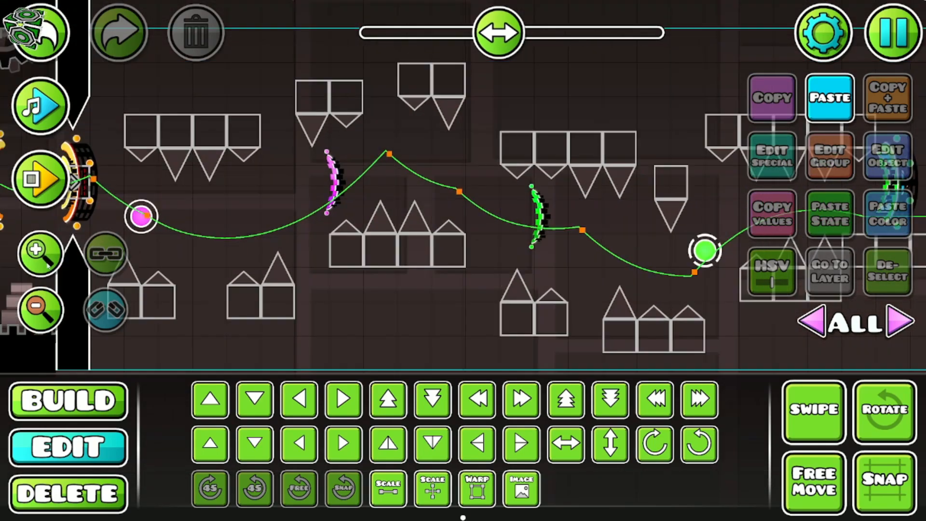
left_click(38, 313)
left_click(37, 312)
left_click_drag(254, 269, 314, 256)
left_click(39, 251)
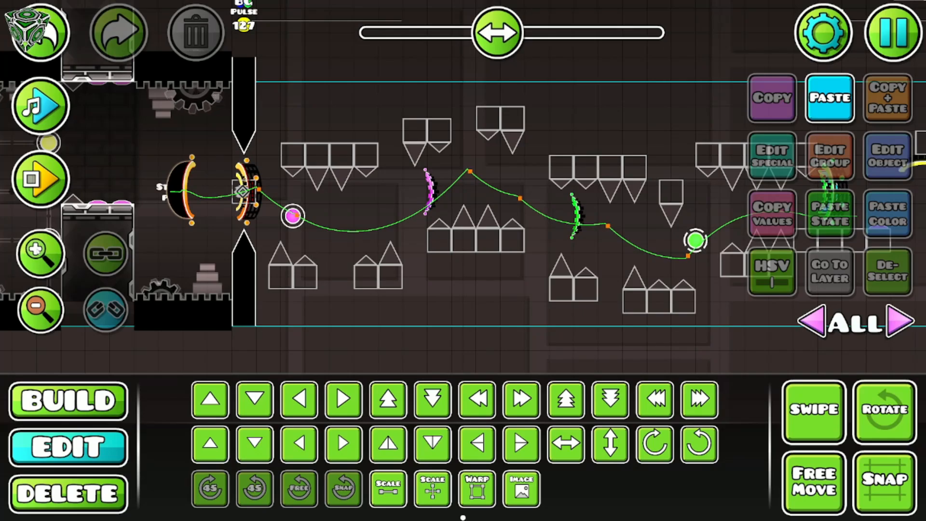
left_click(38, 311)
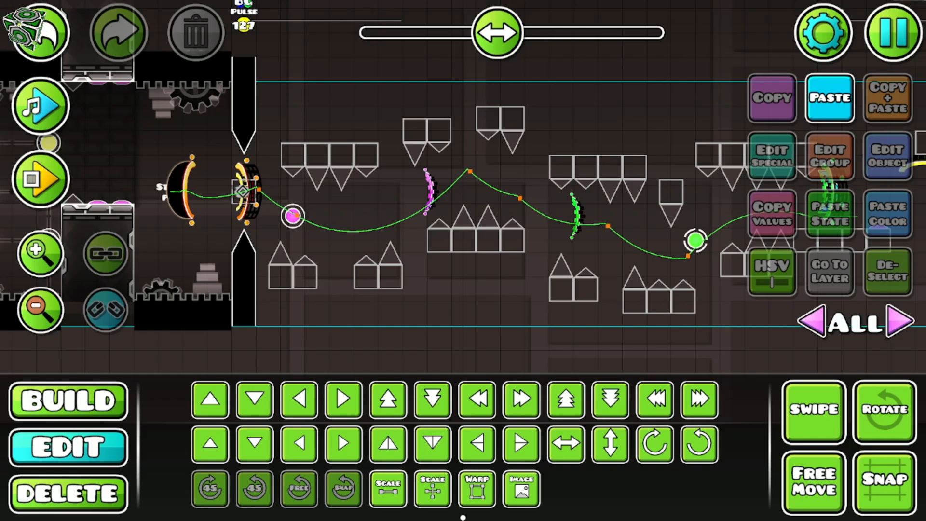
Step: Outline the top and sides of a four-block-wide pillar from the four-spike platform down to the ground on editor layer 1
scroll(430, 236, "up", 3)
left_click(907, 325)
left_click(907, 325)
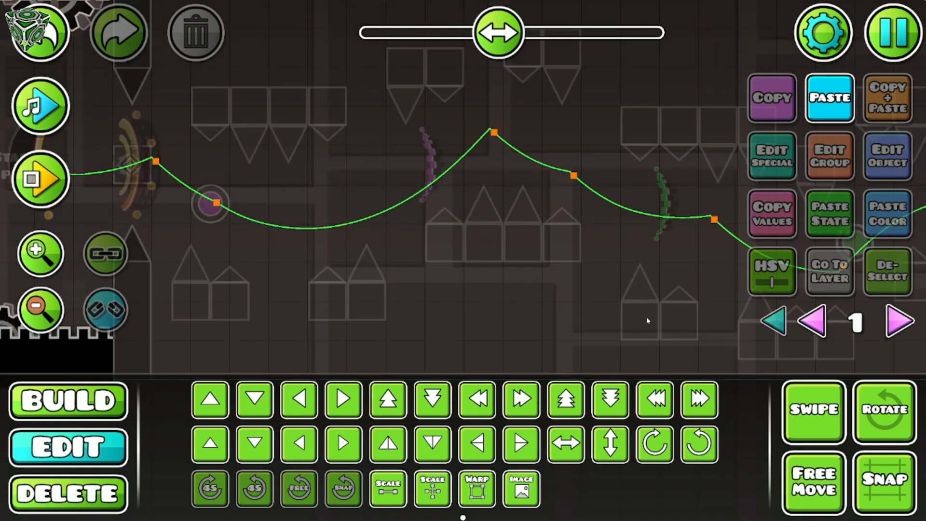
left_click_drag(514, 275, 449, 244)
left_click(98, 410)
left_click(169, 365)
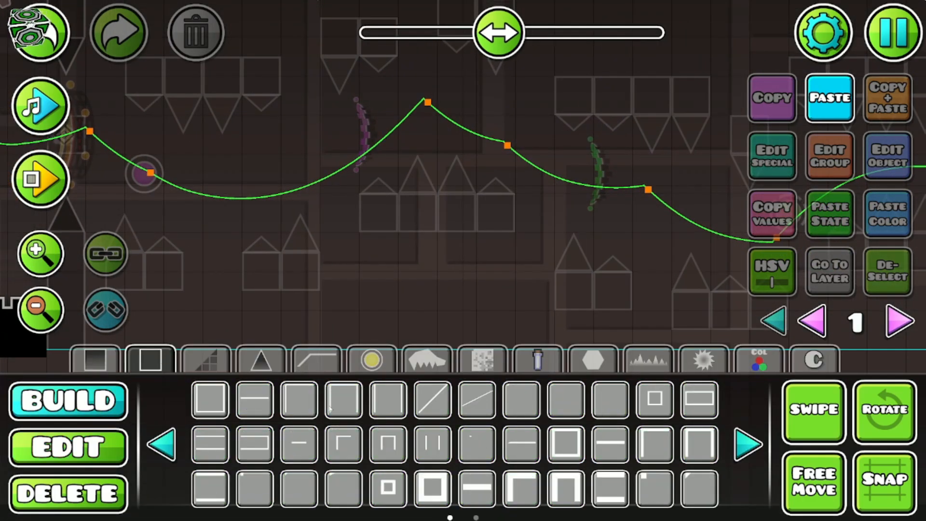
left_click(299, 399)
left_click(379, 213)
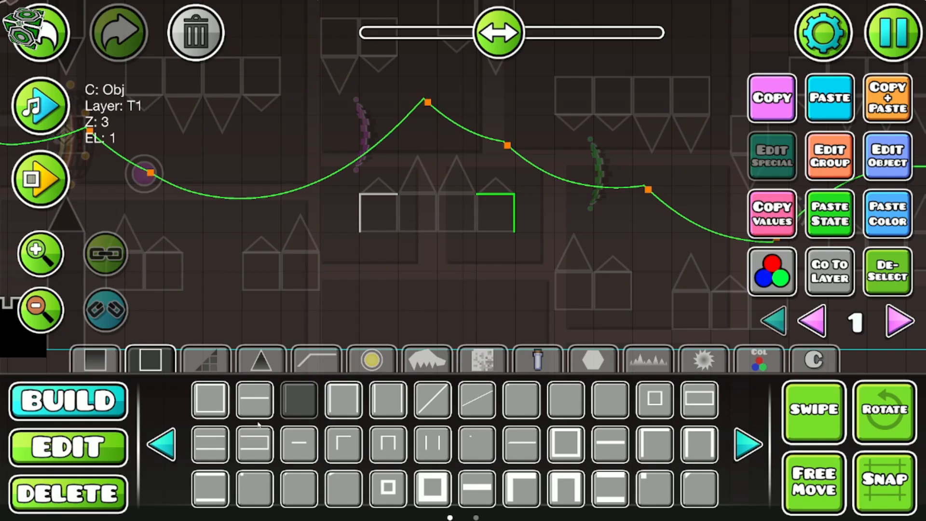
left_click(259, 403)
left_click(463, 209)
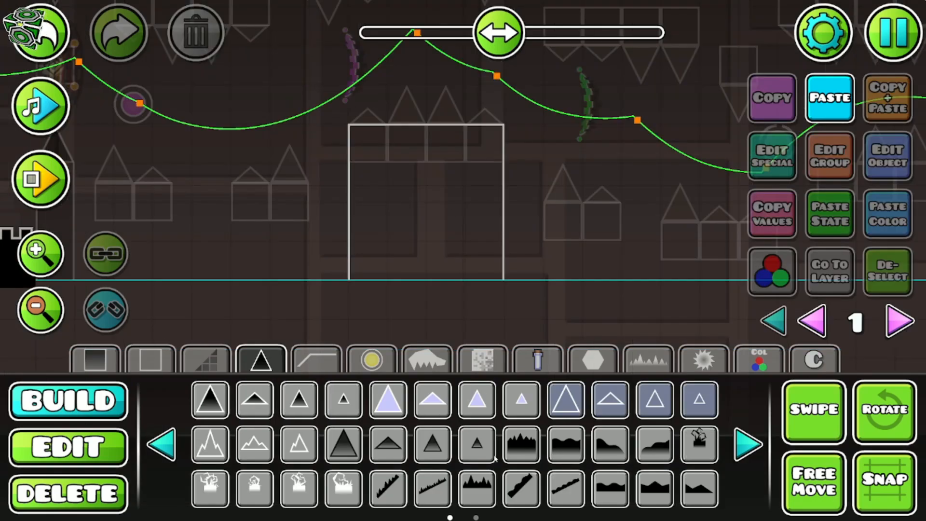
Step: Cover the outlined pillar's top edge and both sides with black thorn decorations facing outward
left_click(477, 488)
mouse_move(366, 113)
left_mouse_down()
mouse_move(516, 128)
mouse_move(521, 183)
left_mouse_up()
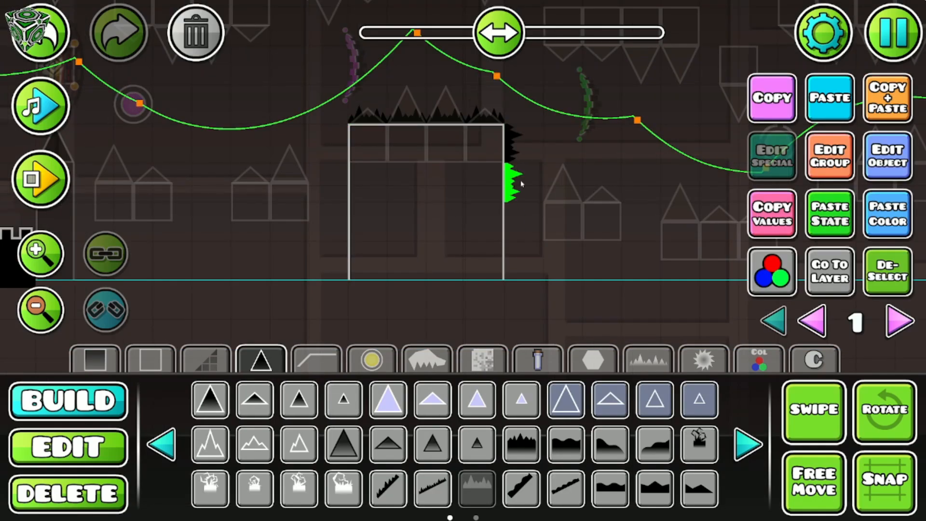
left_click(320, 265)
key("e")
key("e")
left_click_drag(320, 263, 323, 138)
Step: Select the black thorns around the pillar and open the extra options of their group settings
key("2")
mouse_move(230, 322)
left_mouse_down()
mouse_move(368, 134)
mouse_move(569, 110)
left_mouse_up()
left_click_drag(553, 318, 552, 319)
left_click(830, 155)
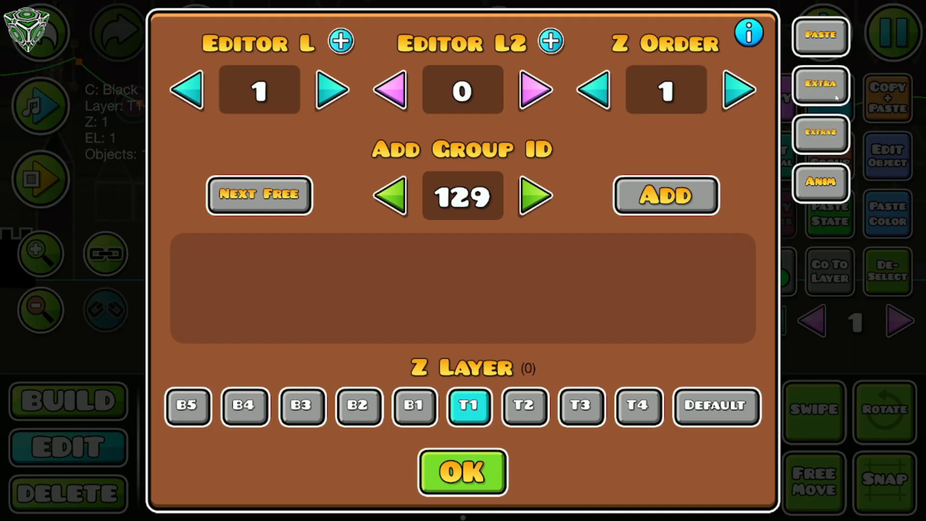
left_click(819, 83)
left_click(460, 470)
left_click(718, 208)
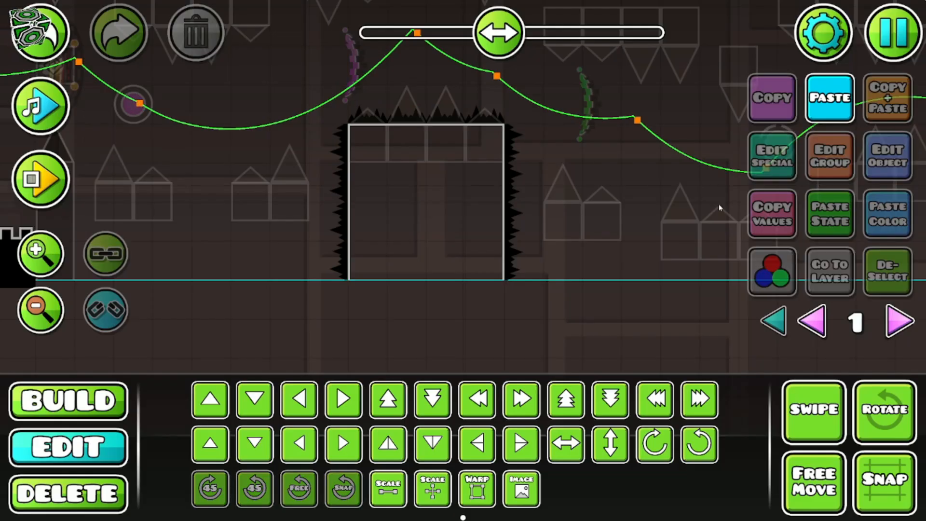
Step: Delete the row of four original outlined squares beneath the pillar's spikes on editor layer 0
left_click_drag(535, 107, 548, 218)
scroll(549, 218, "up", 1)
left_click(808, 318)
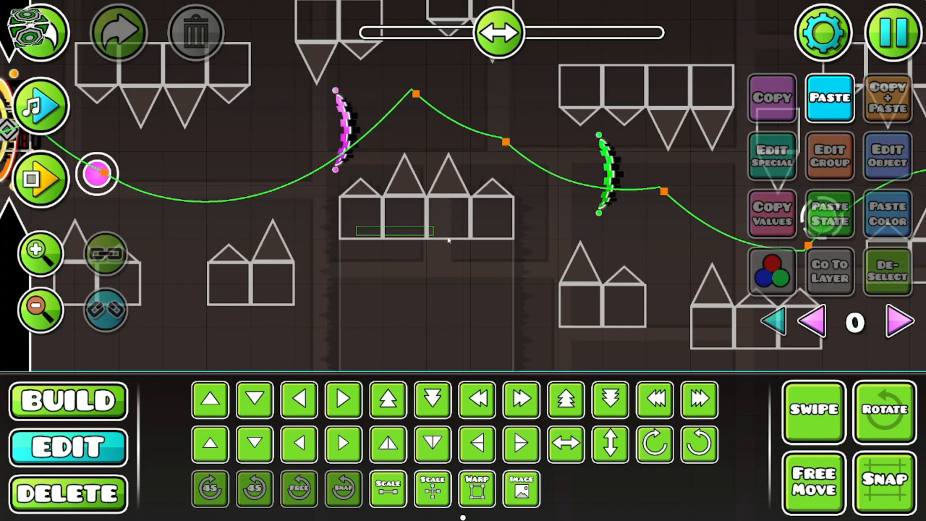
left_click_drag(448, 240, 478, 239)
left_click(185, 29)
Step: Build a border of dark brick blocks along the pillar's top and both sides on editor layer 0, leaving its centre open
left_click(87, 404)
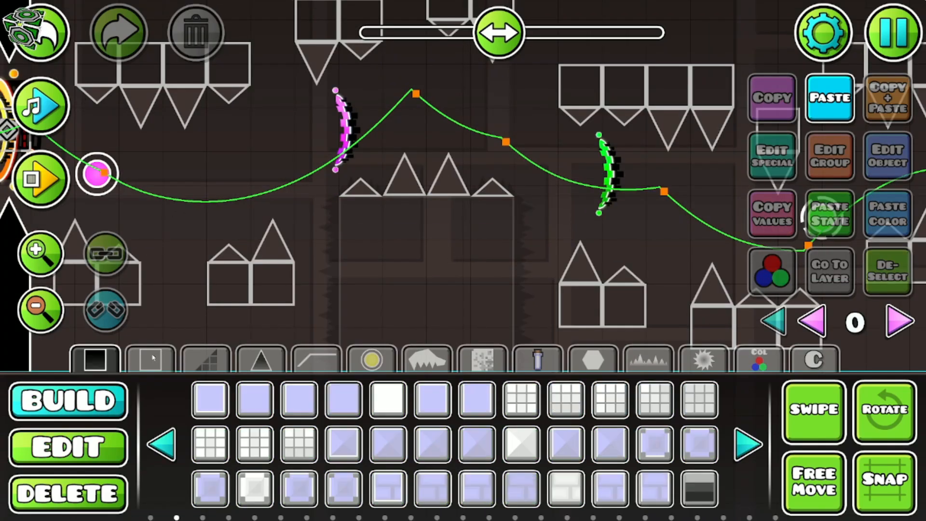
left_click_drag(217, 289, 172, 228)
left_click(162, 445)
left_click(607, 490)
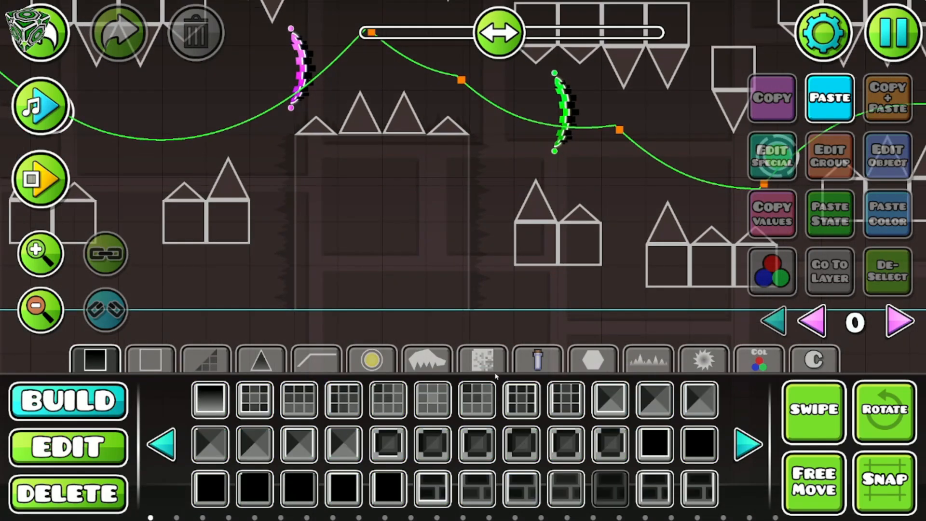
mouse_move(317, 289)
left_mouse_down()
mouse_move(438, 166)
mouse_move(446, 289)
left_mouse_up()
left_click(92, 447)
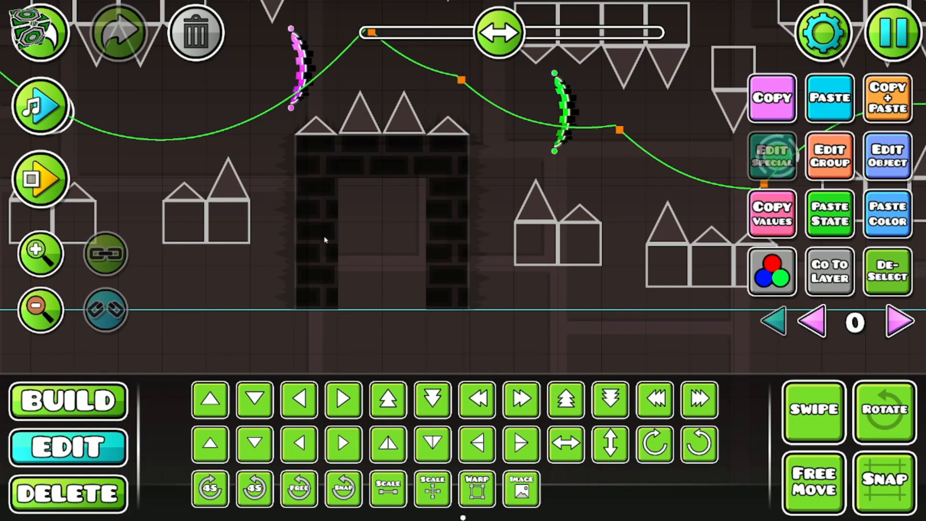
left_click(900, 276)
Step: Try lining the pillar's top and sides with gradient glow pieces on editor layer 2
left_click(899, 321)
left_click(899, 321)
left_click_drag(315, 155, 487, 299)
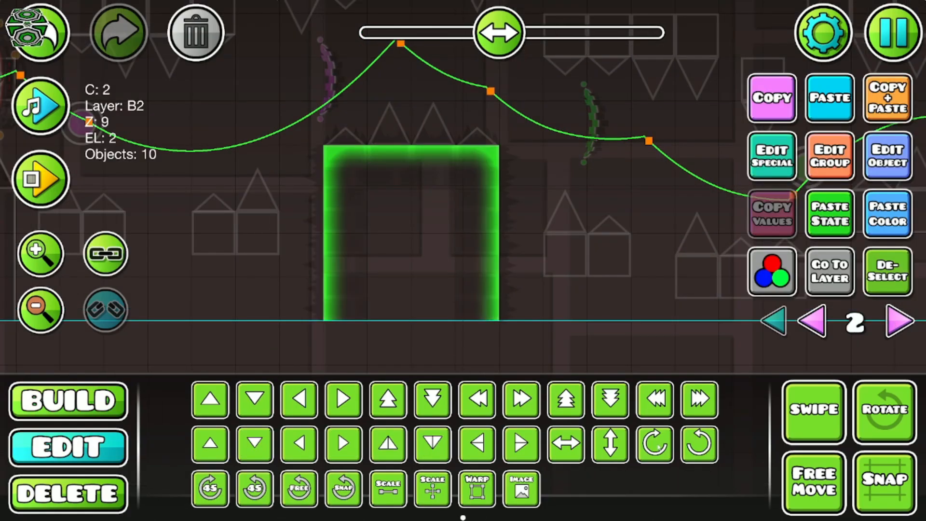
left_click(193, 34)
Step: Line the pillar's corners, top and both sides with inward-fading glow pieces on editor layer 2
left_click(82, 394)
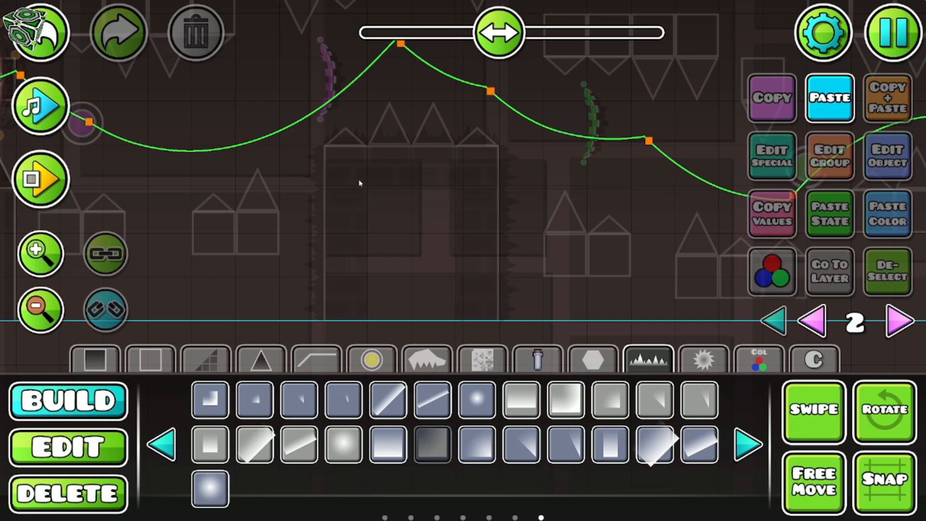
left_click_drag(346, 167, 481, 169)
left_click(345, 211)
key("q")
left_click_drag(345, 217, 345, 298)
left_click(390, 167)
key("e")
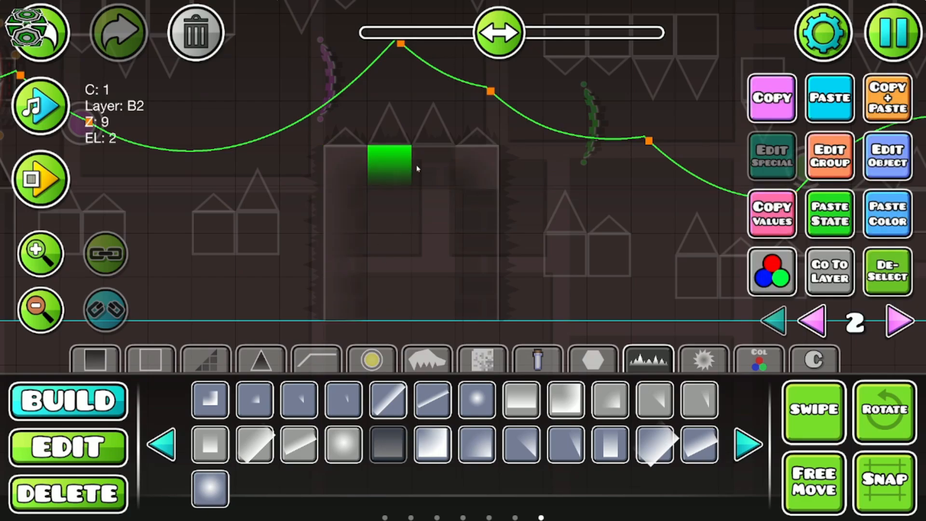
mouse_move(425, 168)
left_mouse_down()
mouse_move(490, 222)
mouse_move(479, 298)
left_mouse_up()
left_click(67, 447)
left_click_drag(314, 130, 504, 322)
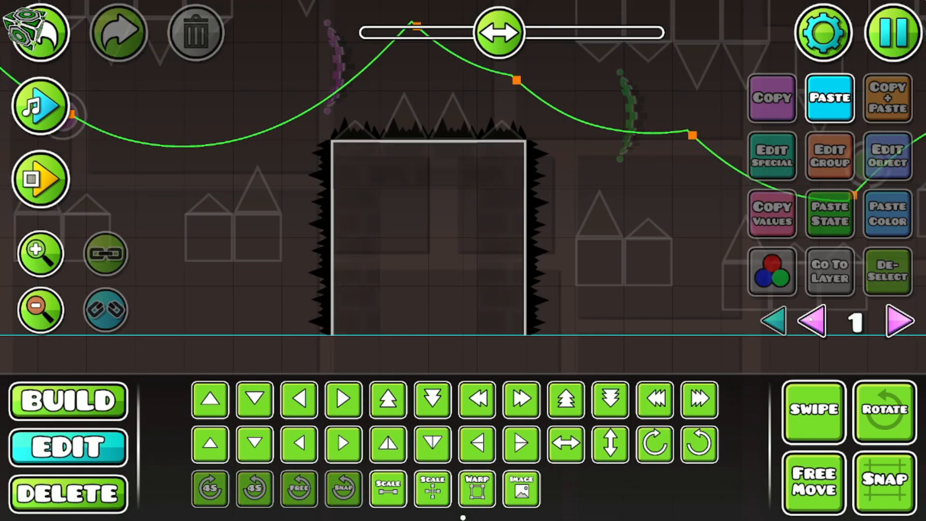
Step: Place a rotated outlined triangle and a wide outlined slope side by side inside the pillar on editor layer 1
left_click(103, 408)
left_click(133, 366)
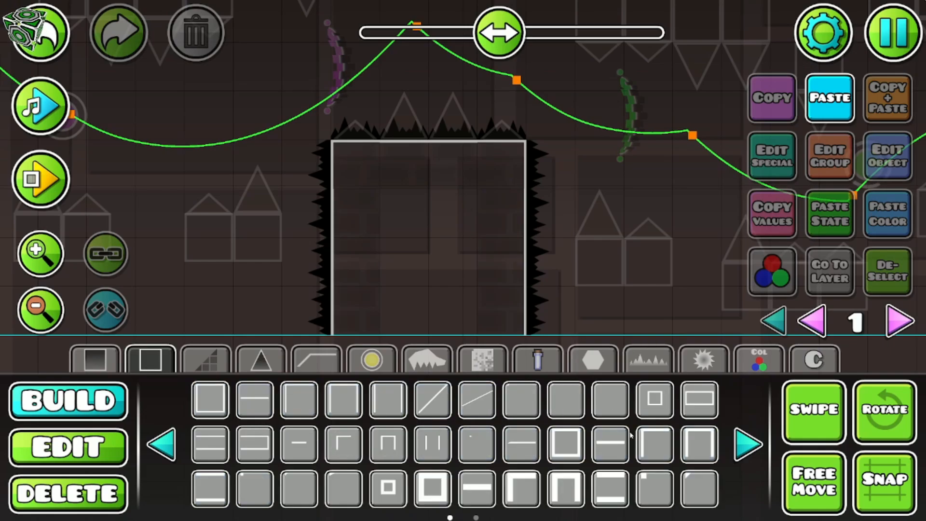
left_click(748, 442)
left_click(690, 409)
left_click(430, 216)
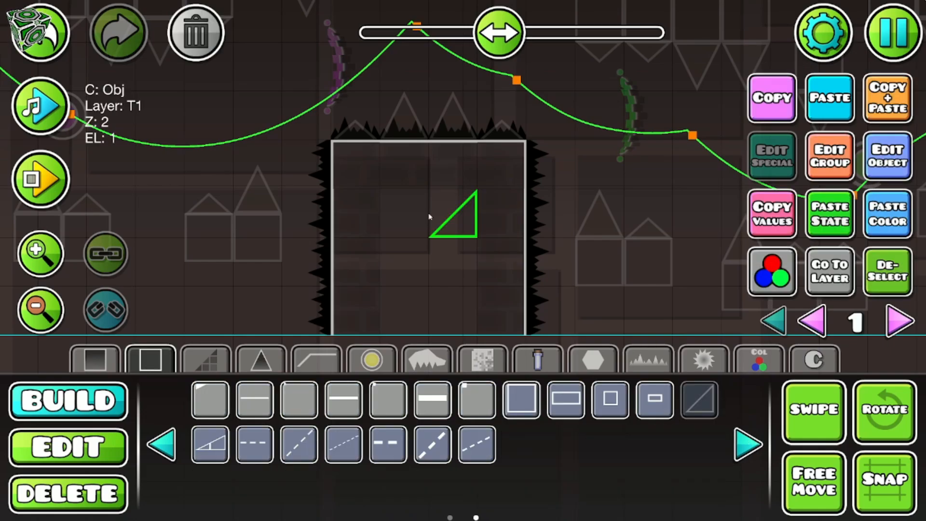
key("e")
key("e")
key("a")
left_click(216, 435)
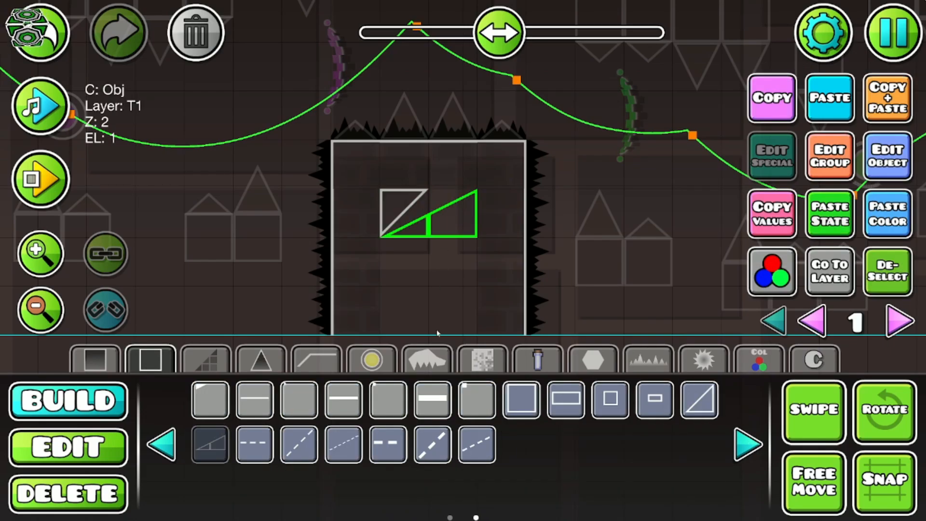
Step: Fill the pillar's centre below the triangles with a pattern of outlined squares and rectangles in mixed sizes
left_click_drag(437, 333, 397, 265)
left_click(522, 400)
left_click(565, 400)
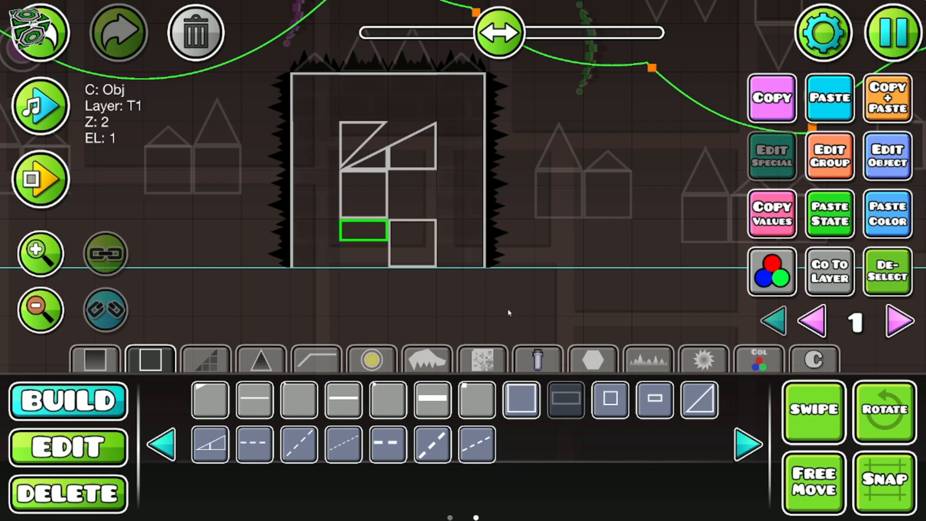
left_click(609, 400)
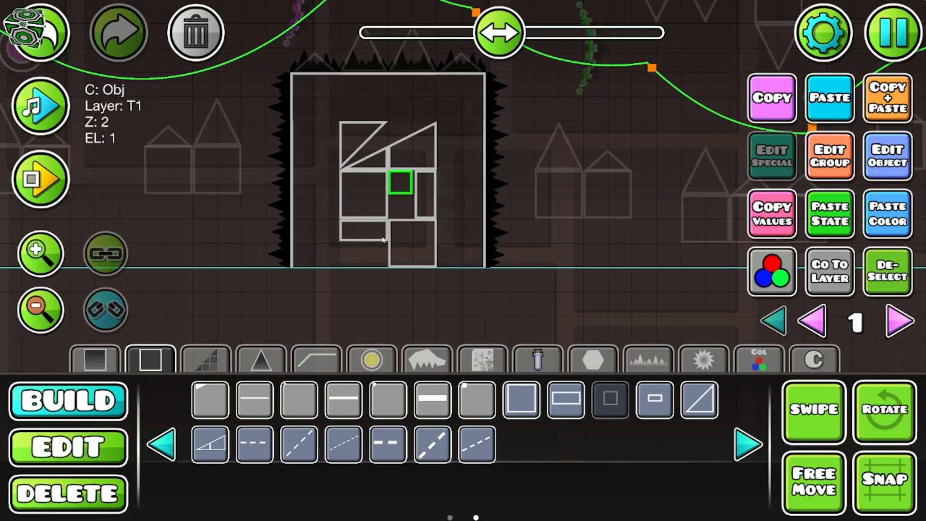
left_click(654, 400)
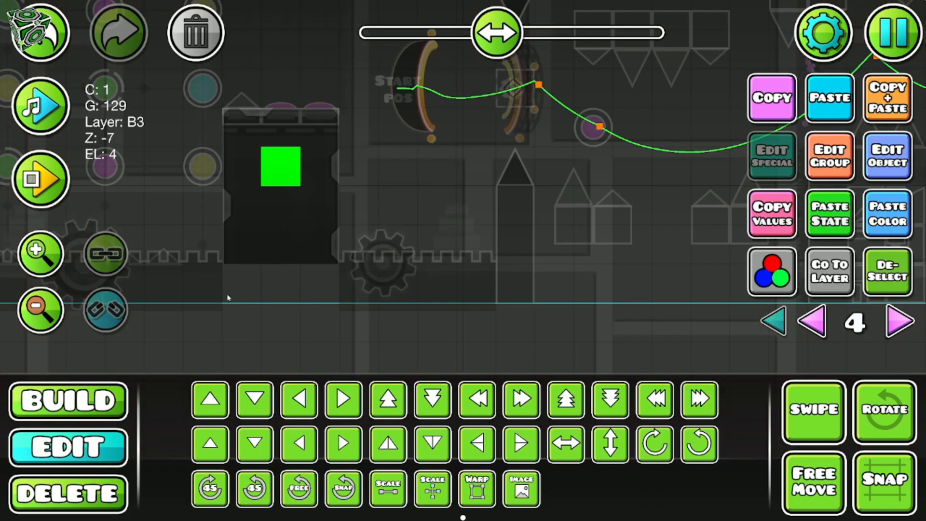
Step: Fill the whole pillar with solid dark blocks behind its pattern on editor layer 4
left_click(68, 400)
left_click(95, 359)
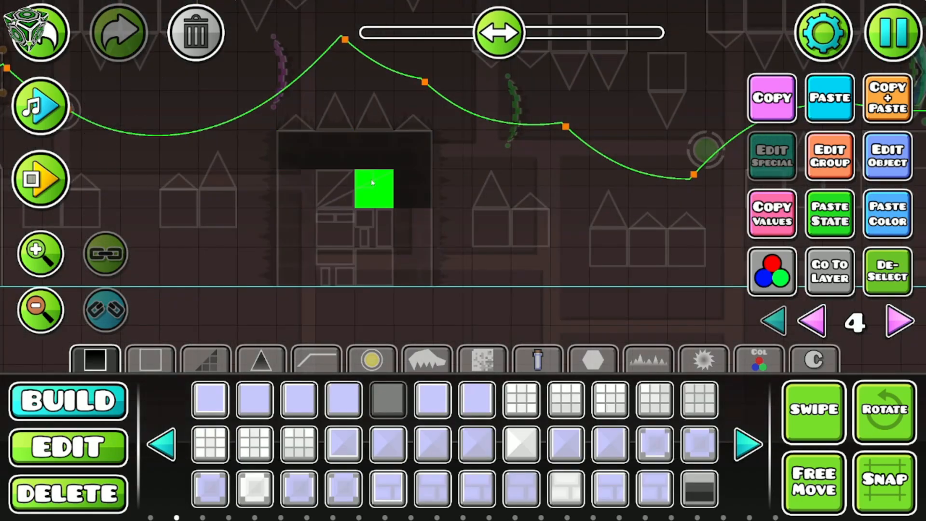
left_click_drag(390, 235, 335, 229)
left_click(68, 448)
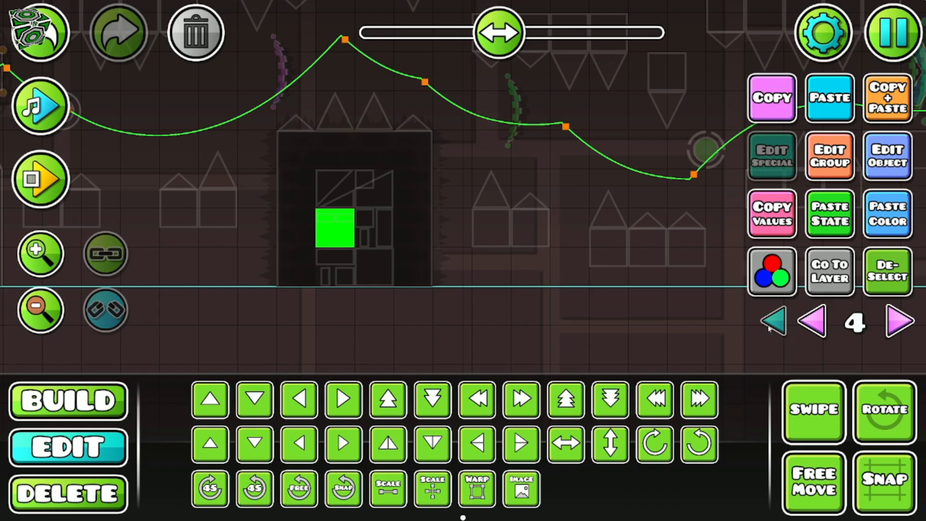
left_click(773, 320)
left_click(888, 271)
Step: Recolour the solid blocks behind the pillar's central pattern with custom colour Col 10
left_click_drag(827, 263, 910, 295)
left_click(900, 319)
left_click(900, 319)
left_click(900, 318)
left_click(900, 318)
left_click(900, 318)
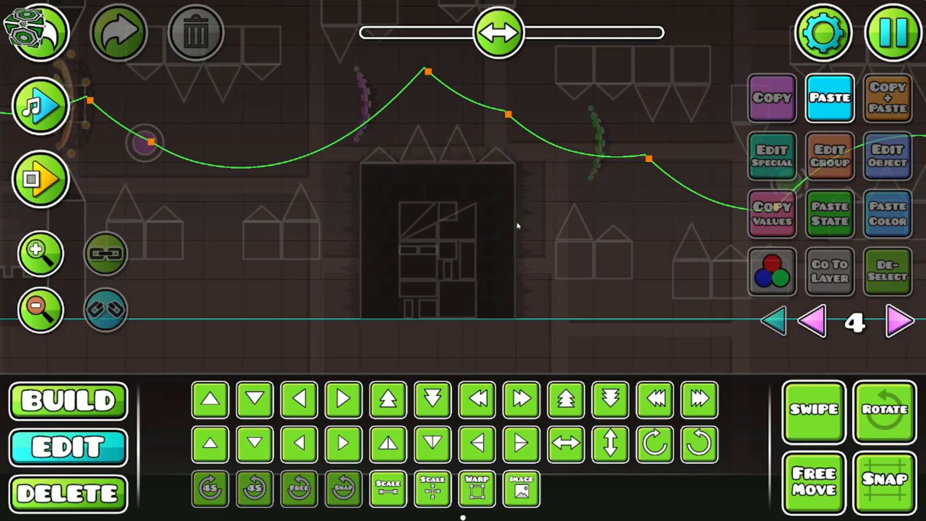
left_click_drag(410, 212, 459, 313)
left_click(868, 177)
left_click(713, 432)
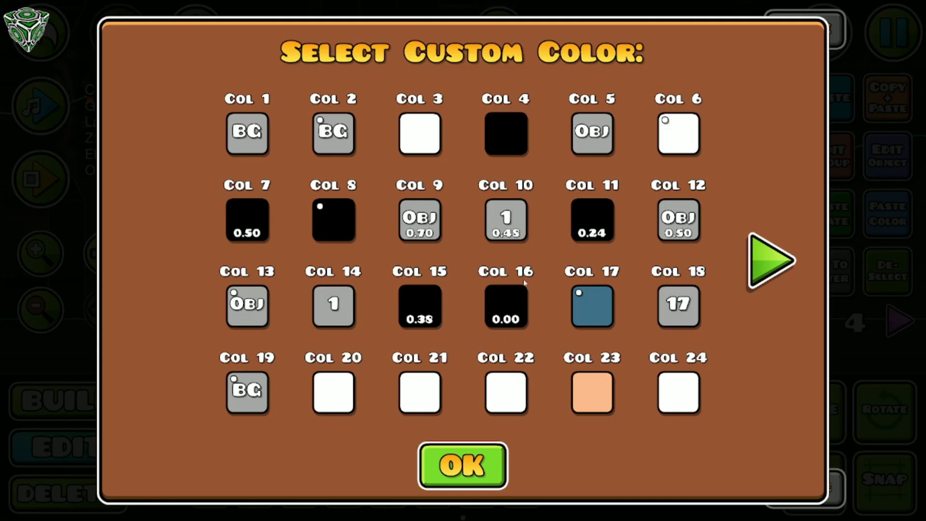
left_click(502, 215)
left_click(463, 463)
left_click(463, 438)
left_click(774, 321)
left_click(884, 273)
Step: Examine the decorated pillar against the player's path and step through its editor layers up to layer 4
left_click_drag(545, 240, 570, 228)
scroll(521, 230, "down", 2)
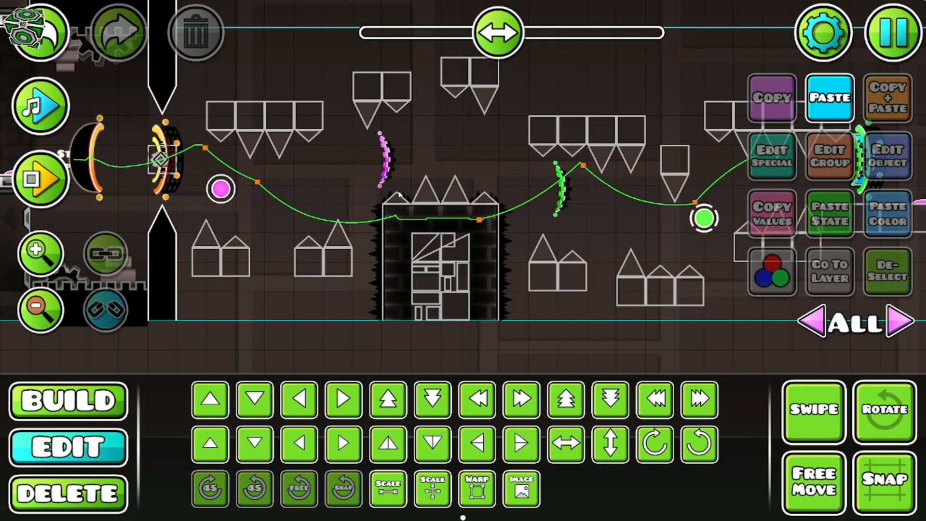
scroll(399, 195, "down", 3)
scroll(389, 213, "up", 2)
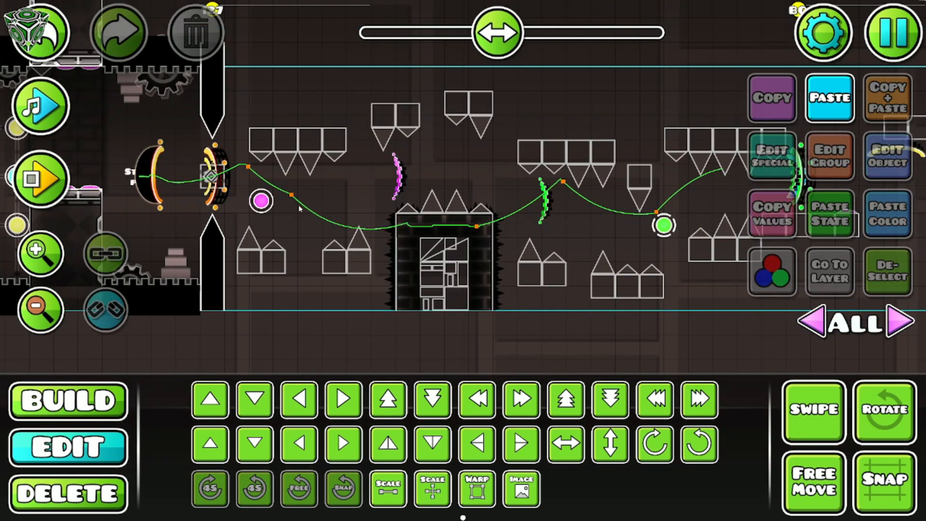
left_click_drag(298, 209, 737, 235)
left_click_drag(296, 279, 547, 284)
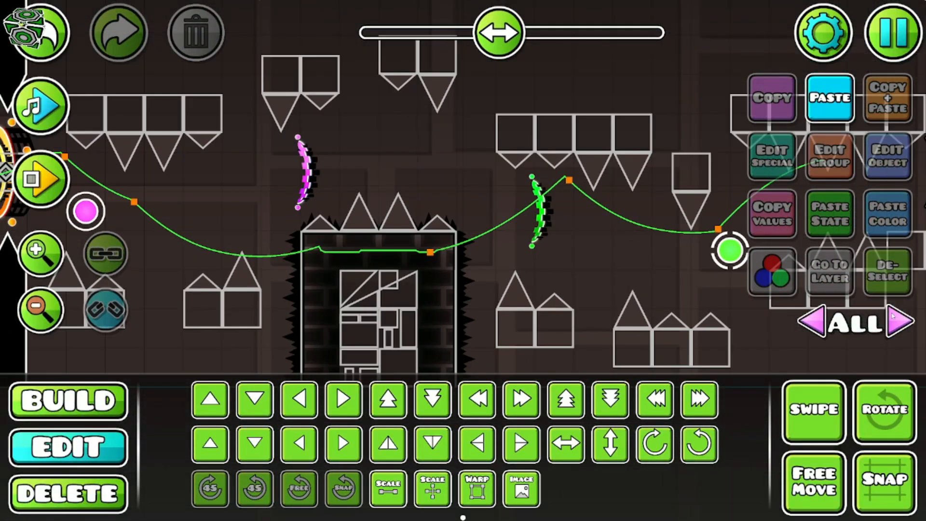
left_click(900, 321)
left_click(900, 320)
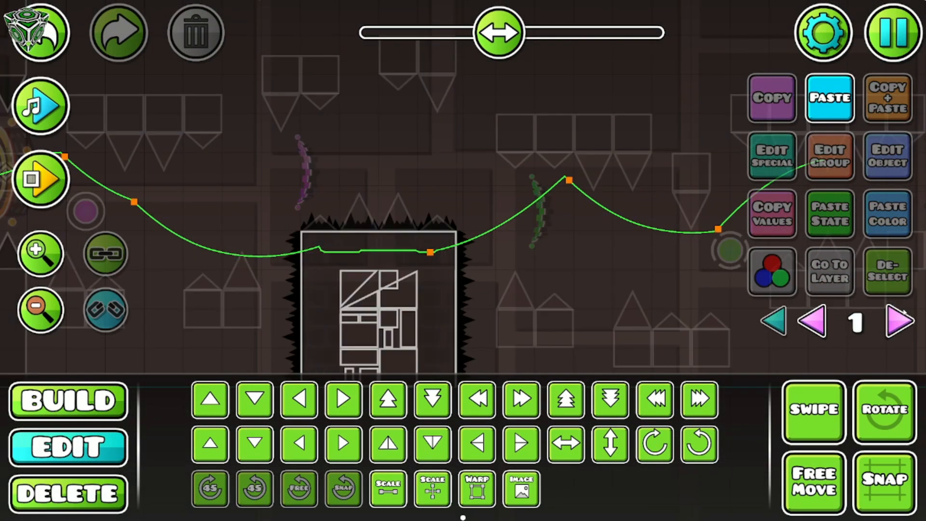
left_click(900, 321)
left_click(900, 321)
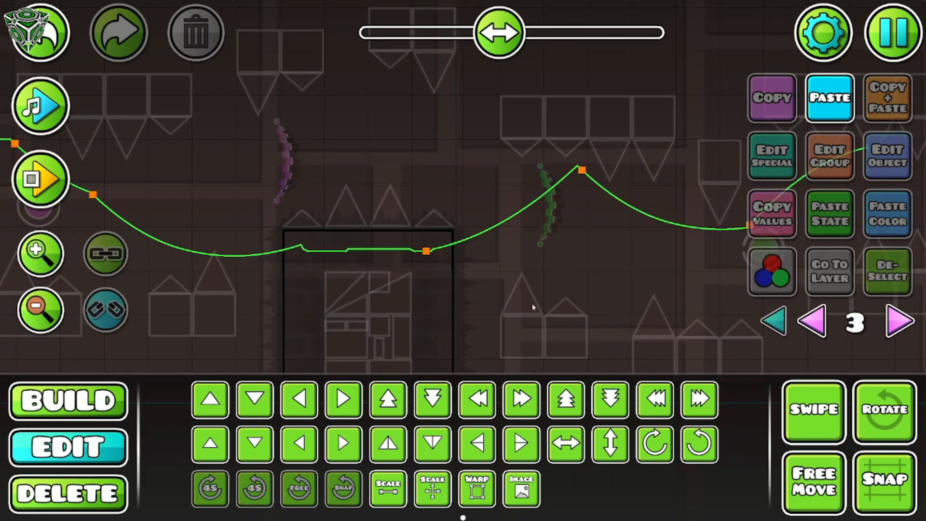
left_click(899, 321)
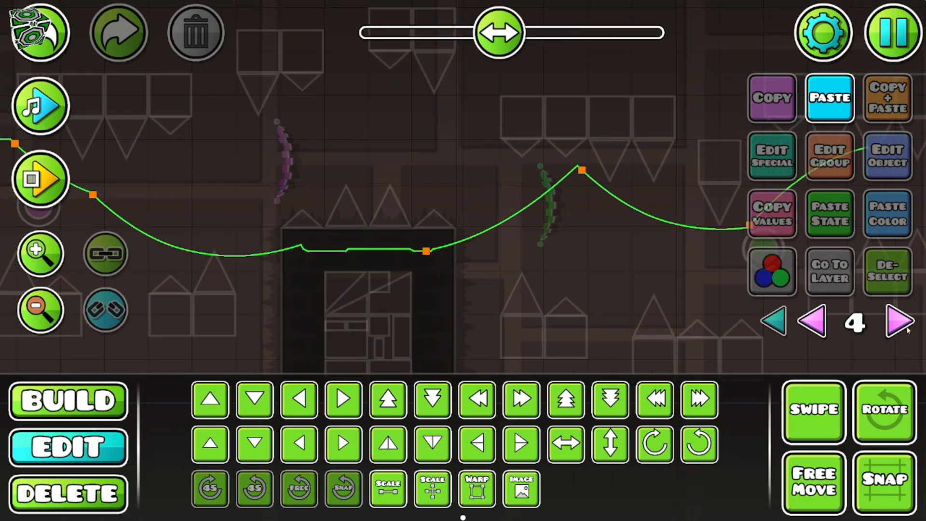
Step: Line the pillar's top edge with dark brick slab pieces behind the spikes on editor layer 5
left_click(900, 321)
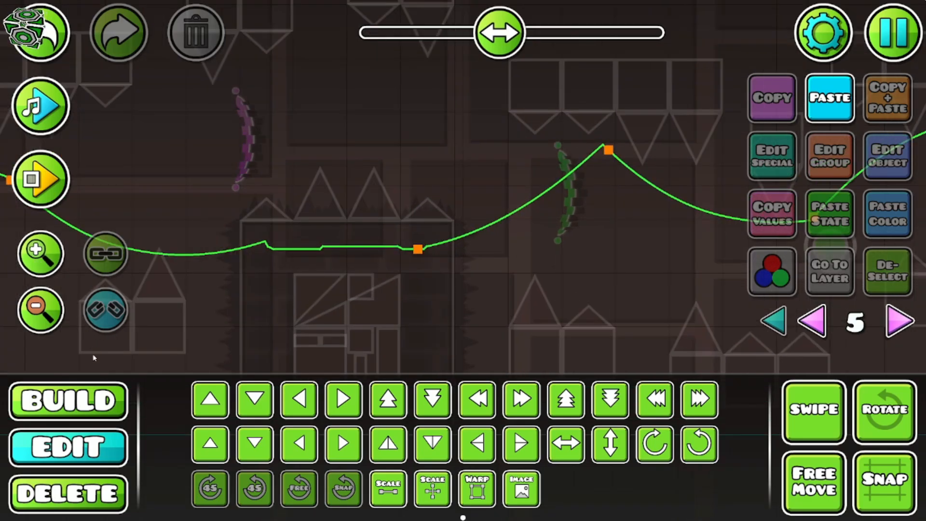
left_click(68, 400)
scroll(396, 434, "down", 3)
left_click(600, 387)
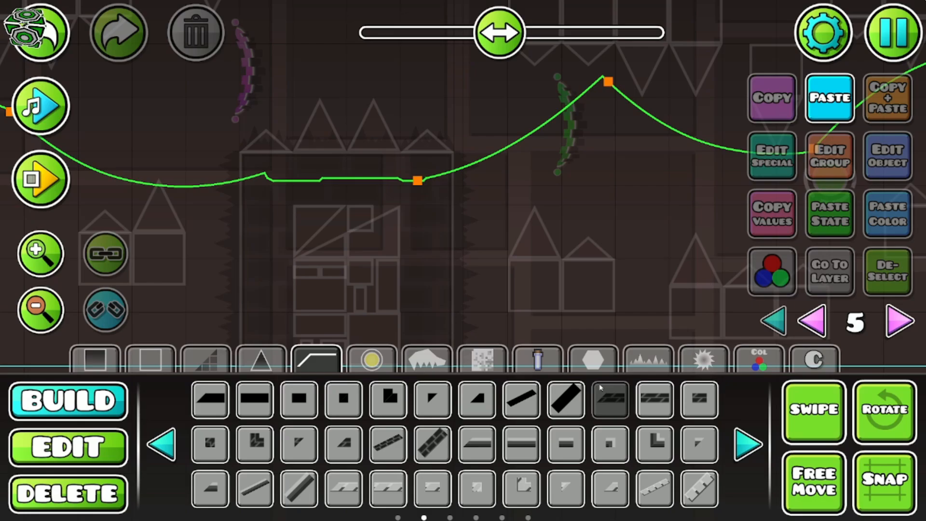
left_click(280, 146)
left_click(651, 398)
left_click_drag(338, 135, 430, 140)
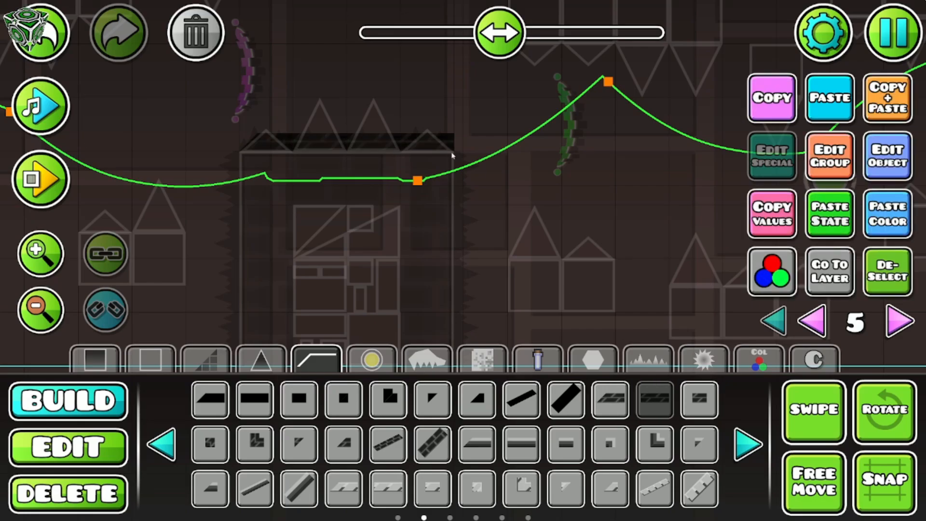
Step: Examine the decorated pillar with all editor layers shown, comparing it with the surrounding platforms and the player's path
left_click(490, 201)
key("e")
left_click_drag(487, 268, 471, 174)
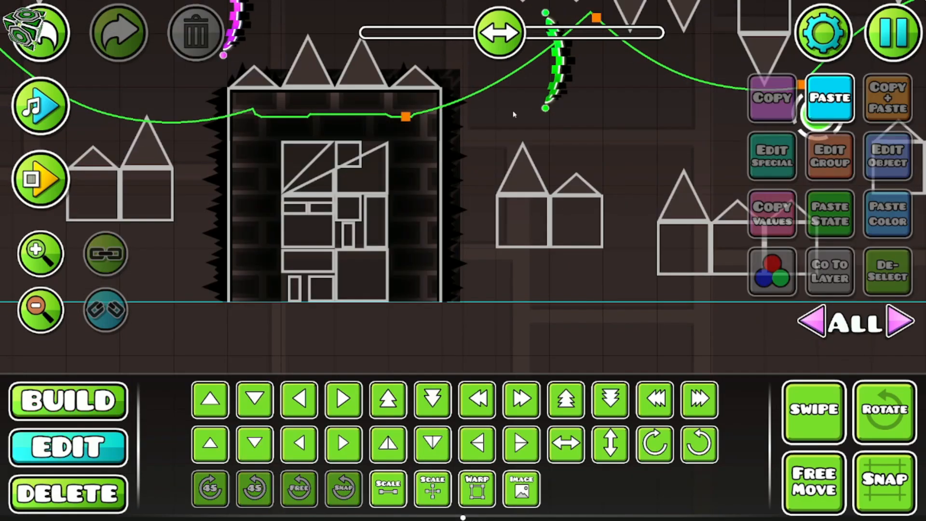
left_click_drag(513, 114, 556, 195)
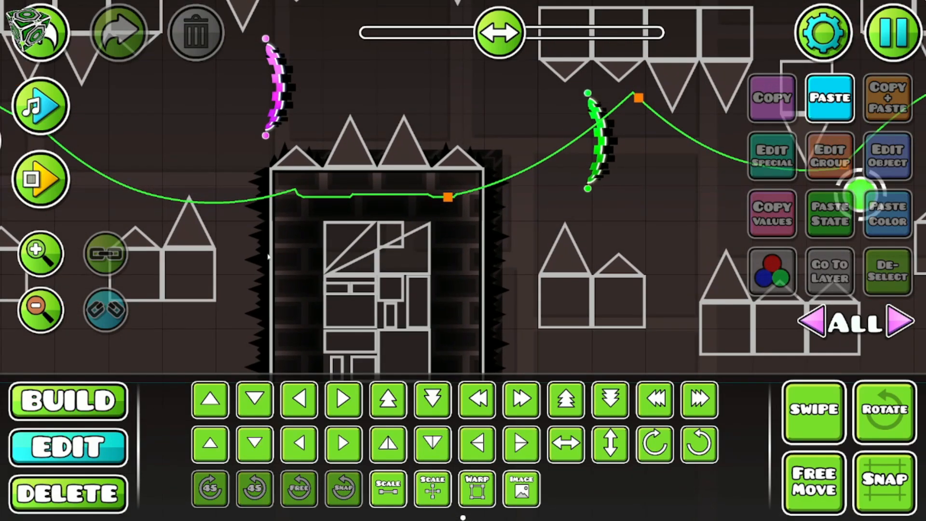
left_click(39, 304)
left_click(39, 305)
left_click(39, 305)
left_click(38, 305)
left_click_drag(80, 271, 134, 270)
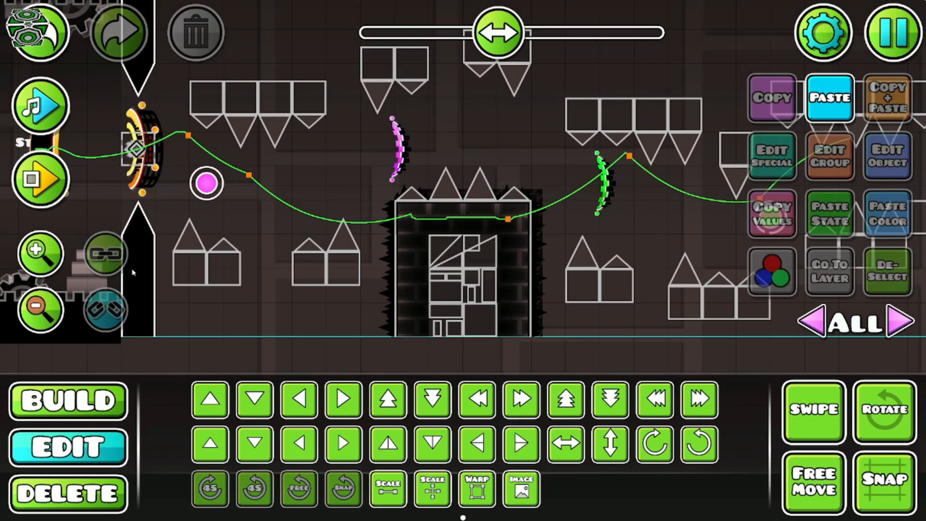
left_click(48, 310)
left_click(48, 310)
left_click_drag(193, 270, 77, 271)
left_click(41, 254)
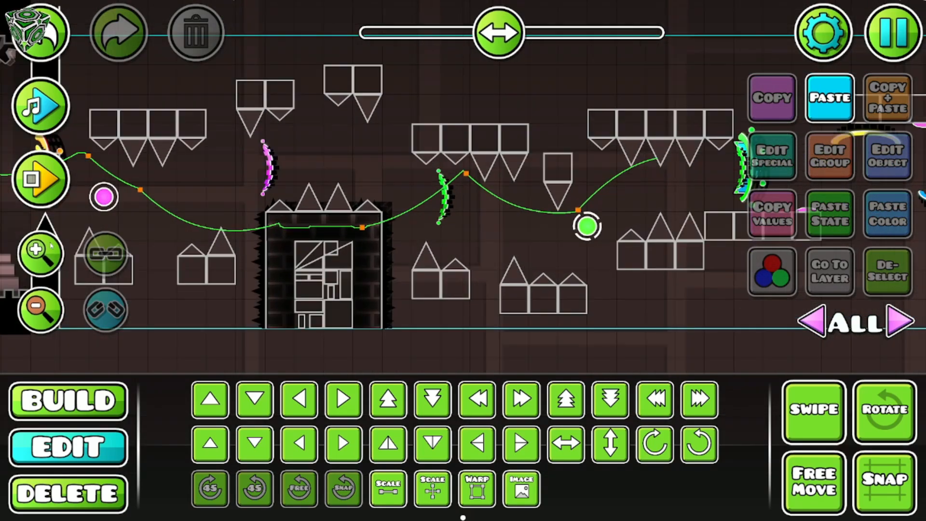
left_click(40, 254)
left_click_drag(434, 220, 432, 281)
left_click(40, 311)
left_click(41, 311)
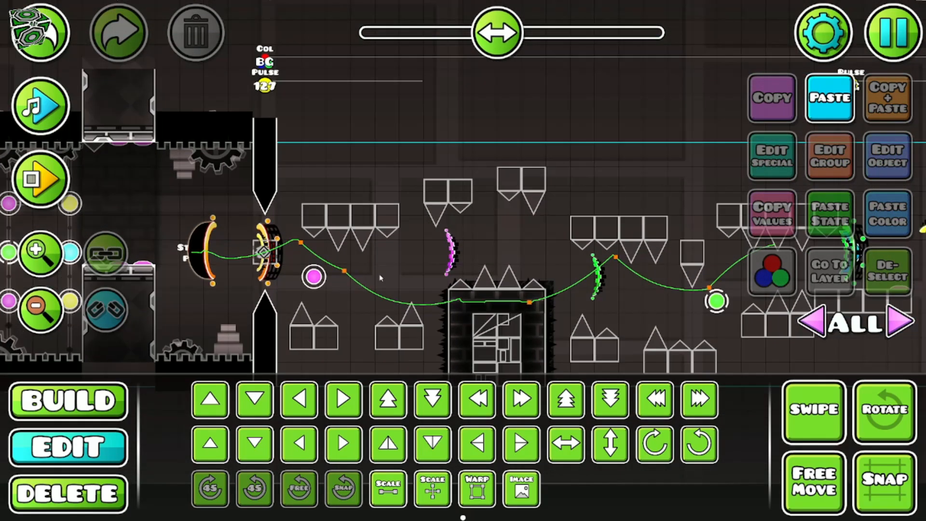
Step: Toggle the Preview option in the group settings of the object at the section's entrance
left_click(897, 43)
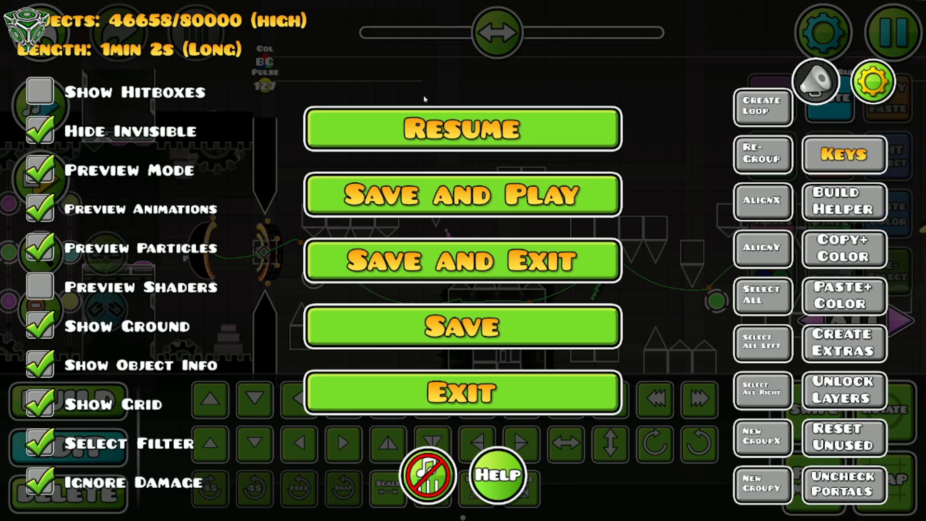
left_click(402, 134)
left_click(271, 252)
left_click(830, 157)
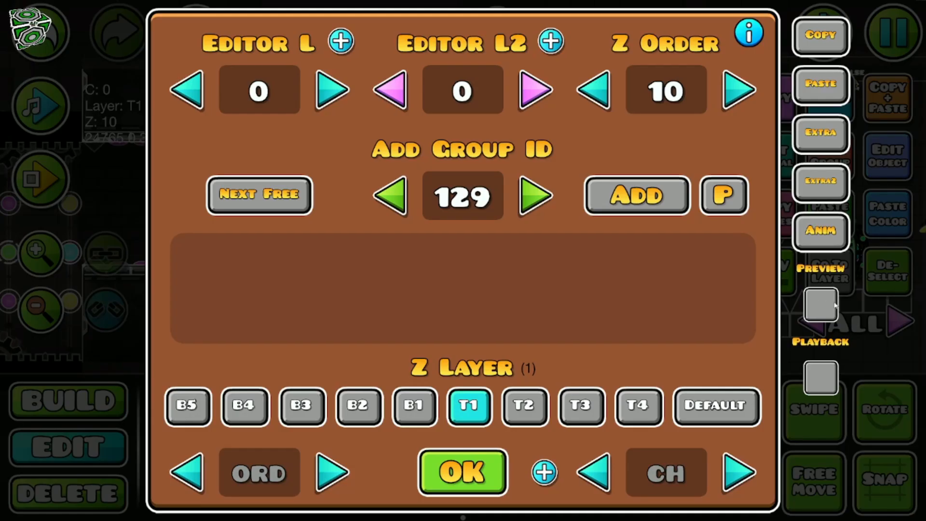
left_click(820, 305)
key("Escape")
Step: Lay a strip of black jagged ground pieces along the section's floor line on editor layer 6
left_click(416, 261)
left_click_drag(416, 260, 456, 172)
left_click(899, 322)
left_click(900, 322)
left_click(900, 322)
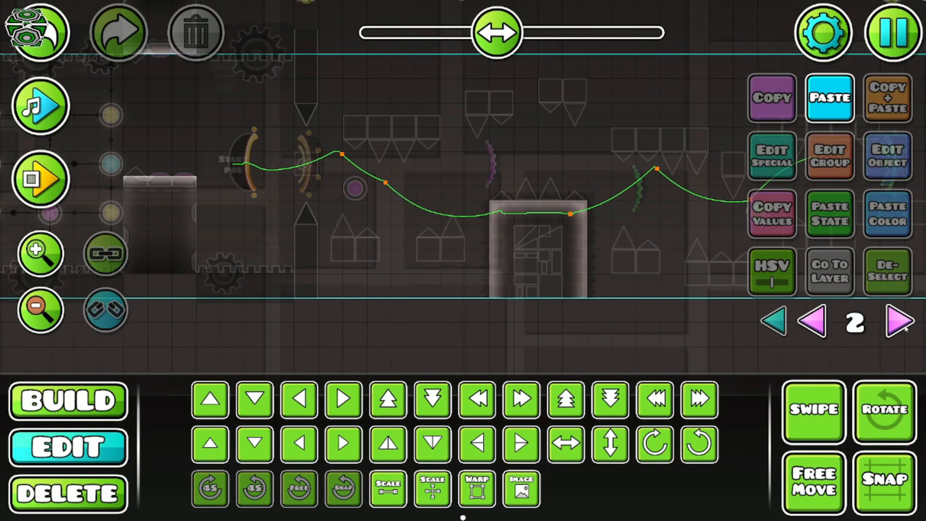
left_click(900, 322)
left_click(899, 322)
left_click(900, 322)
left_click(900, 323)
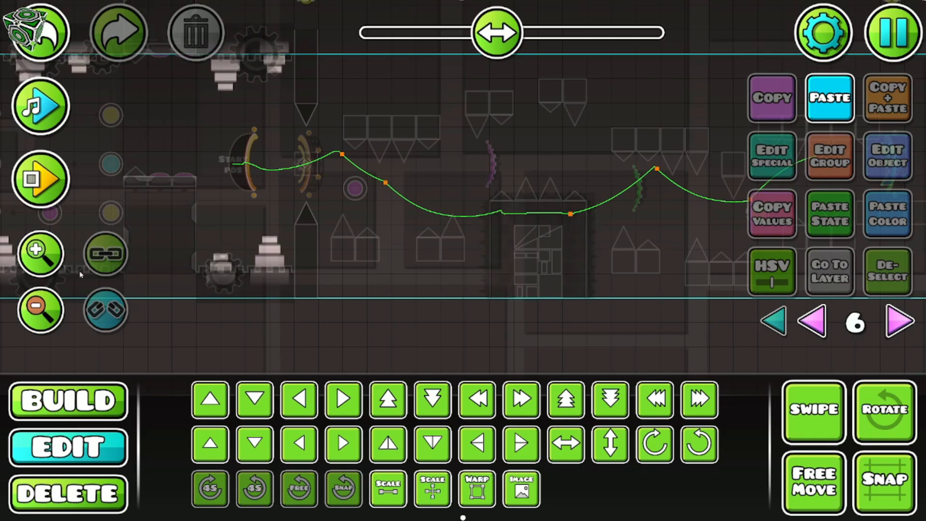
left_click(41, 253)
left_click(40, 254)
left_click(68, 401)
left_click_drag(359, 246, 368, 173)
left_click(373, 242)
left_click(378, 258)
left_click(321, 248)
left_click(68, 447)
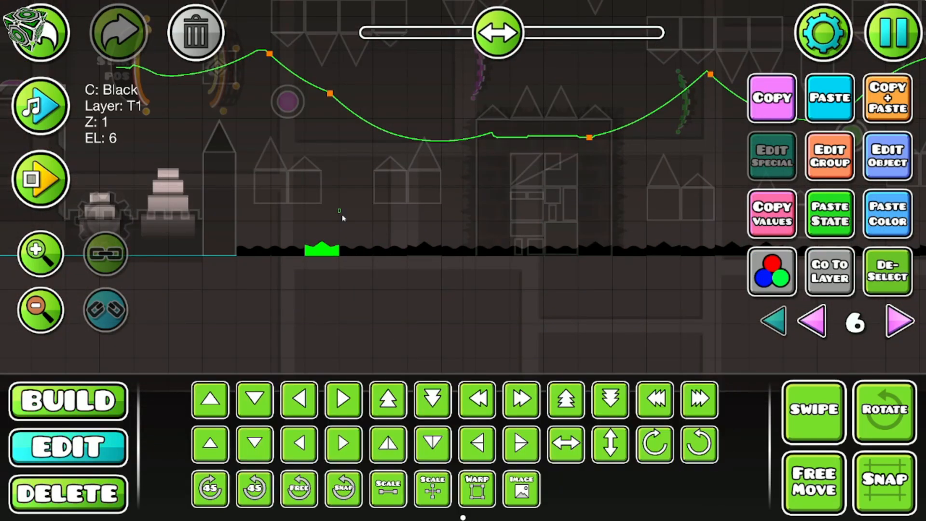
left_click_drag(378, 251, 454, 272)
Step: Place black thorn bushes on the floor strip and duplicate them along its length at varying heights
left_click(69, 401)
left_click(185, 261)
left_click(69, 447)
left_click(814, 483)
key("ctrl+d")
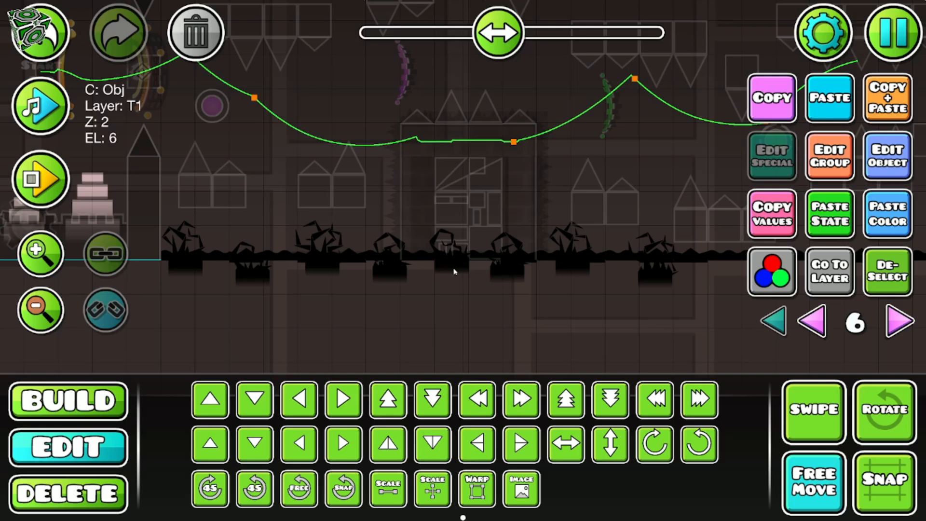
left_click_drag(322, 262, 454, 272)
left_click(888, 271)
Step: Add small spikes between the thorn bushes, duplicate them along the floor strip, and show all editor layers
left_click_drag(487, 305, 570, 310)
left_click(68, 401)
left_click(322, 260)
left_click(69, 448)
left_click_drag(322, 260, 454, 268)
key("ctrl+d")
left_click(887, 271)
left_click(40, 310)
left_click(887, 271)
left_click(773, 321)
left_click(814, 483)
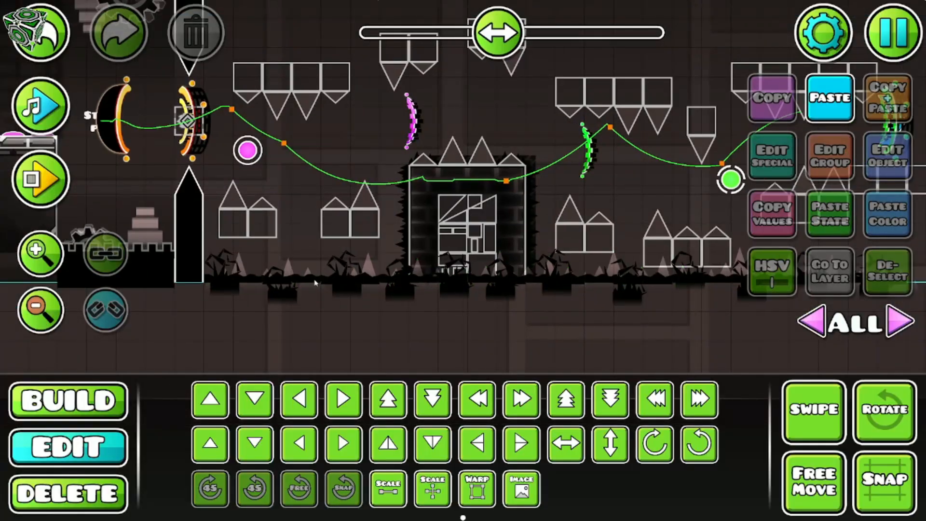
Step: Add black chains to the floor decoration and repeat the decorated strip upside down along the ceiling line
left_click(40, 253)
left_click(68, 401)
left_click(293, 310)
left_click(68, 447)
left_click(814, 482)
left_click_drag(293, 310, 285, 207)
key("ctrl+d")
left_click_drag(376, 261, 653, 256)
key("ctrl+d")
left_click(68, 402)
left_click(553, 270)
left_click(68, 448)
left_click(814, 483)
left_click_drag(552, 275, 357, 268)
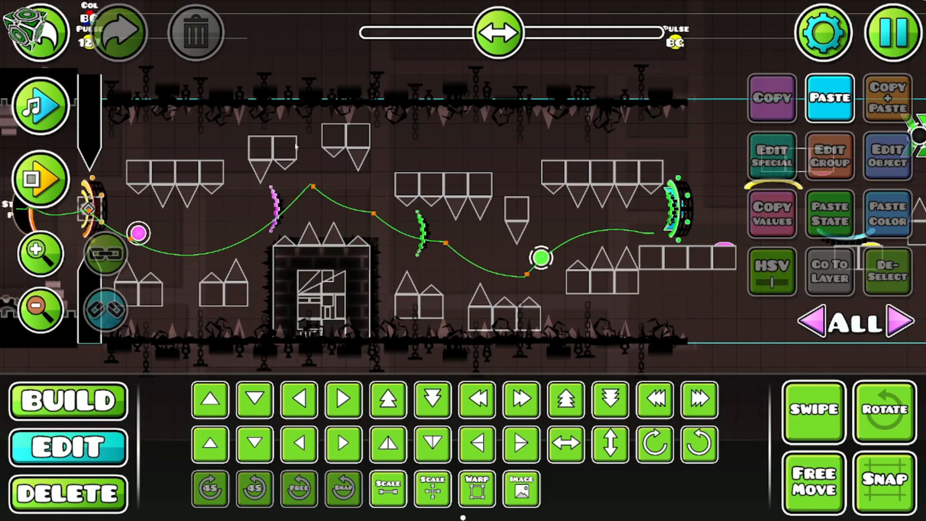
Step: Examine the section's floor and ceiling brick pillars and compare them with the orb corridor before it
left_click_drag(274, 225, 335, 209)
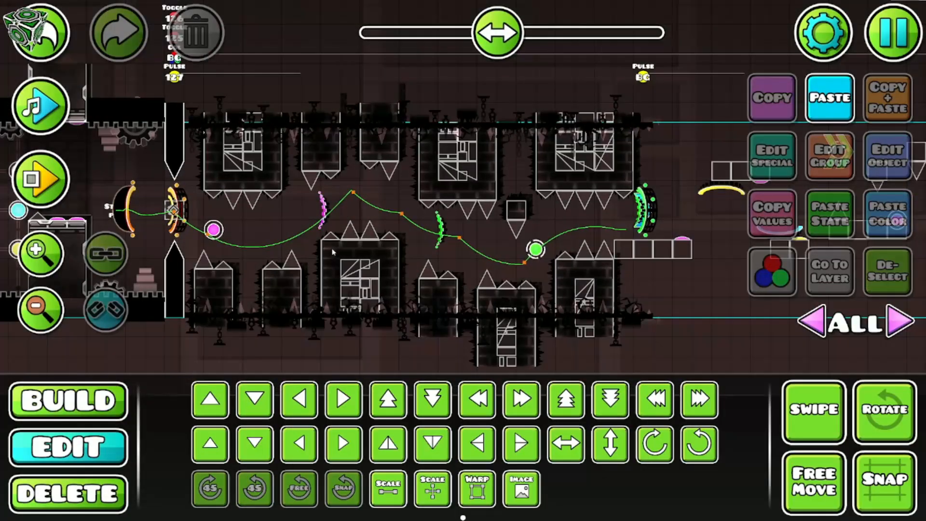
left_click_drag(253, 246, 738, 259)
left_click_drag(369, 189, 694, 160)
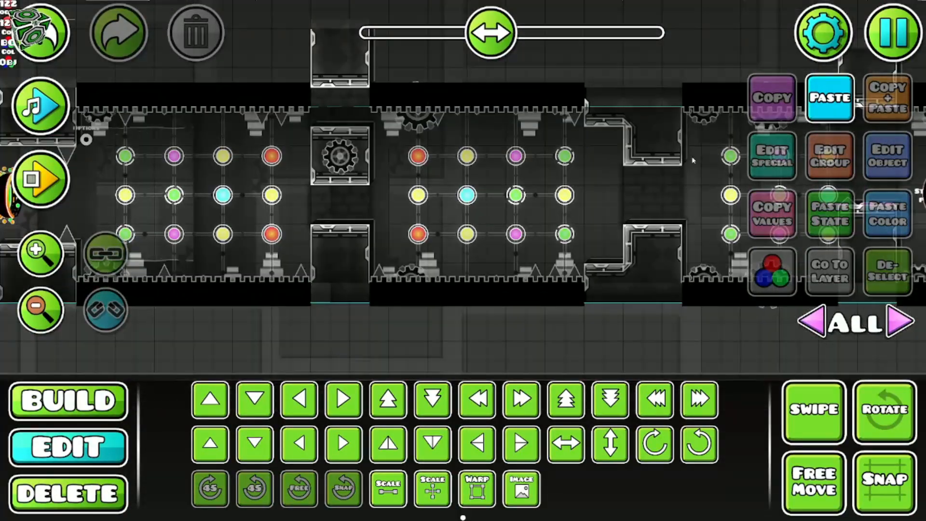
left_click_drag(550, 189, 242, 224)
left_click_drag(631, 212, 278, 184)
scroll(277, 185, "up", 1)
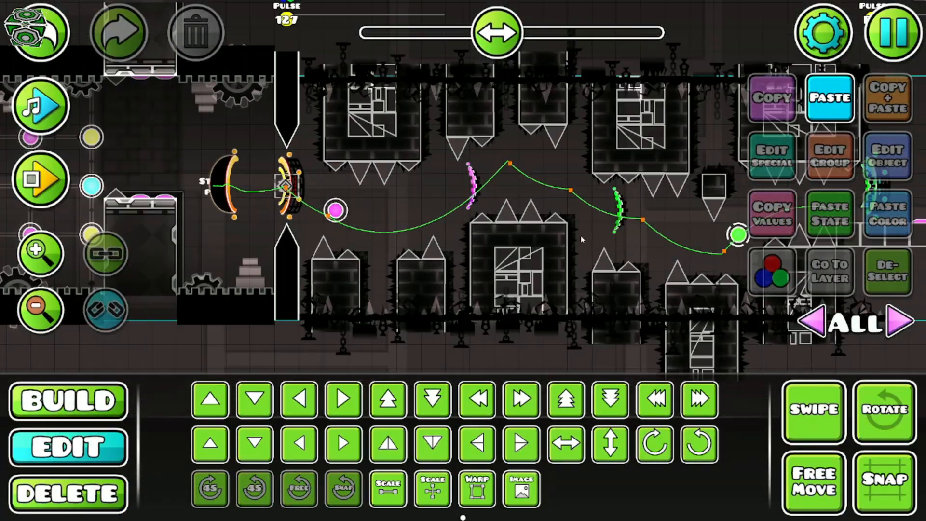
left_click_drag(603, 212, 577, 235)
Step: On editor layer 0, scale down a copy of the central pillar's tall left spike and set its base and detail colours to 7
key("Right")
scroll(555, 226, "up", 5)
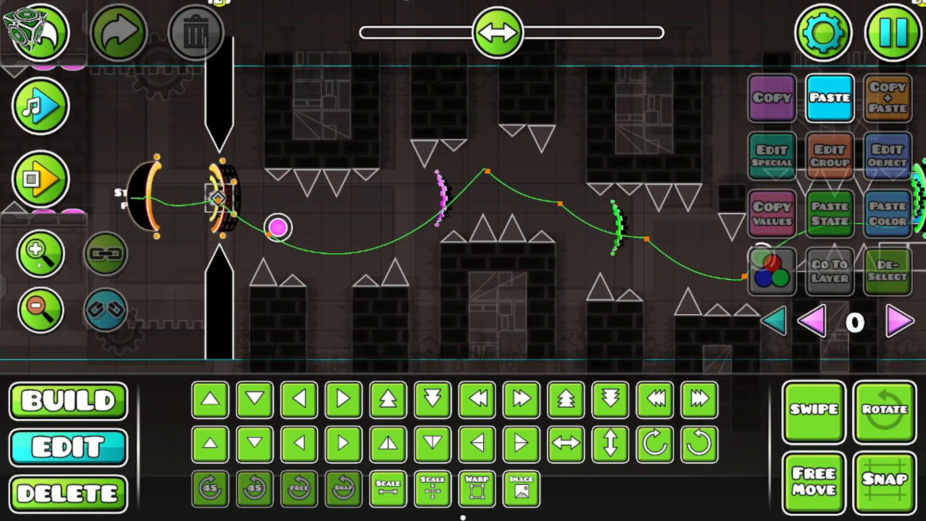
left_click_drag(510, 210, 339, 241)
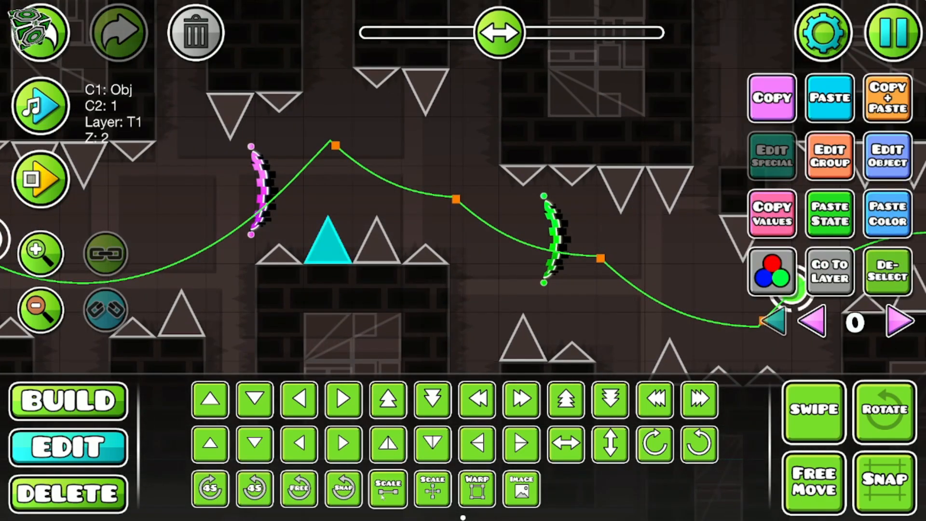
left_click(383, 489)
left_click_drag(227, 174, 196, 173)
left_click_drag(376, 256, 411, 258)
left_click(771, 271)
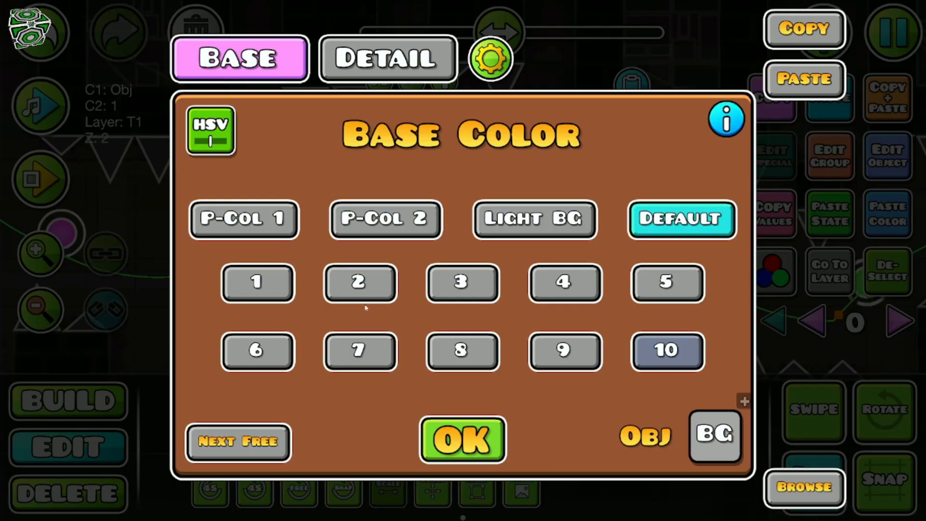
left_click(360, 351)
left_click(386, 57)
left_click(360, 350)
left_click(463, 438)
left_click(899, 276)
key("f")
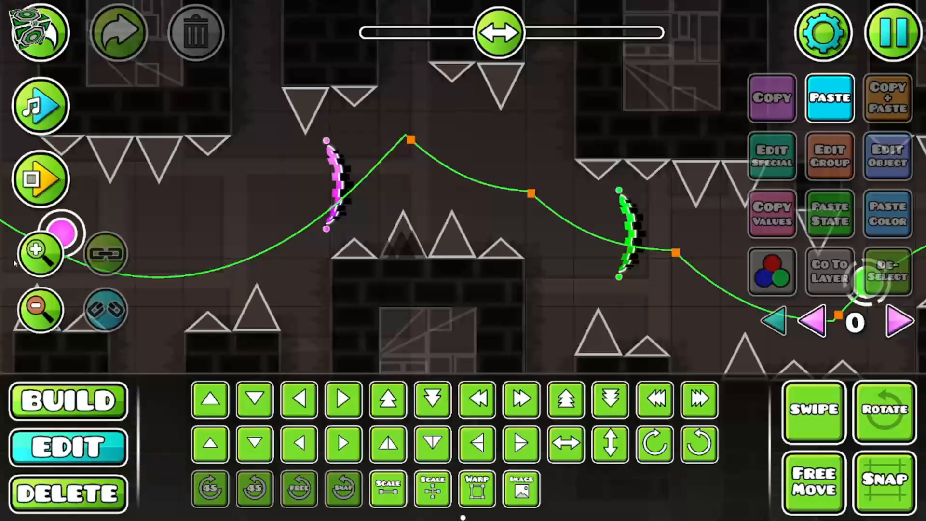
Step: Nest a duplicate scaled to 0.86 inside the tall left spike and fill it with a gradient triangle in colour 2
scroll(409, 213, "up", 4)
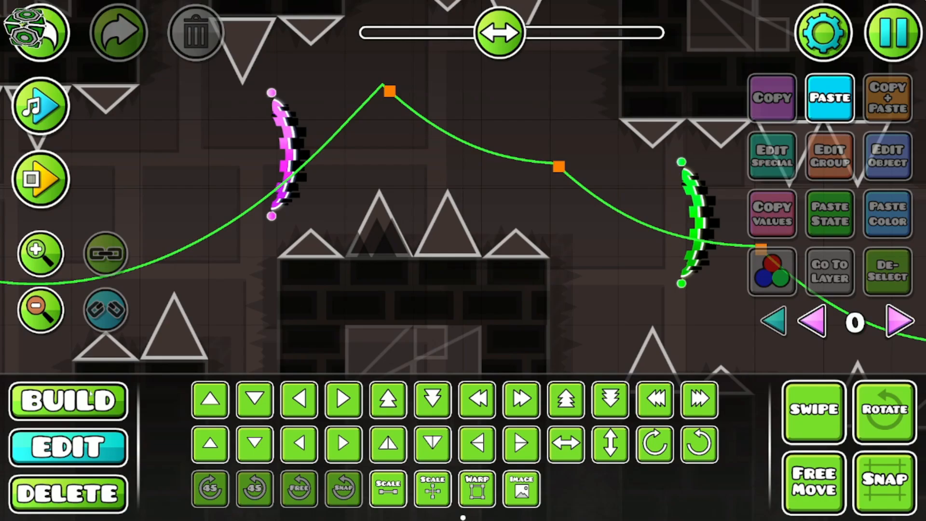
left_click(91, 394)
left_click(93, 445)
left_click(375, 208)
key("ctrl+d")
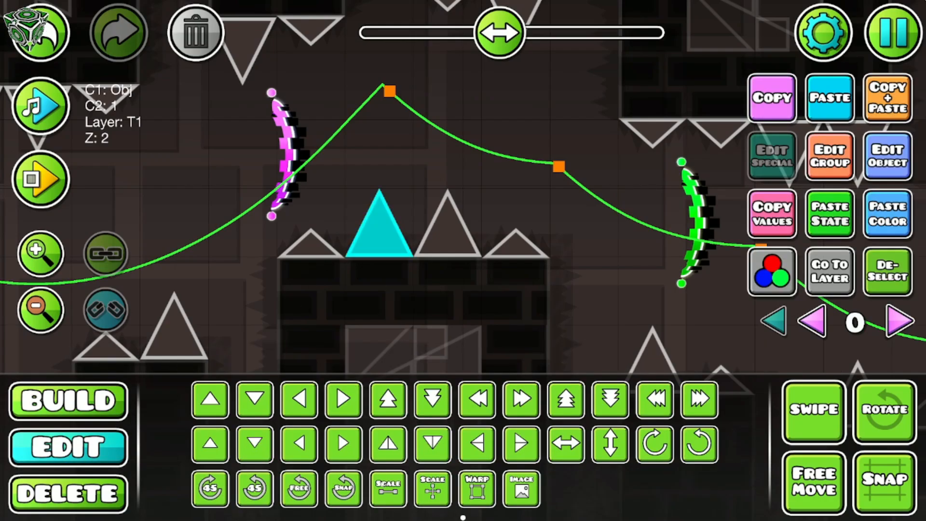
left_click(389, 488)
left_click_drag(283, 130, 269, 131)
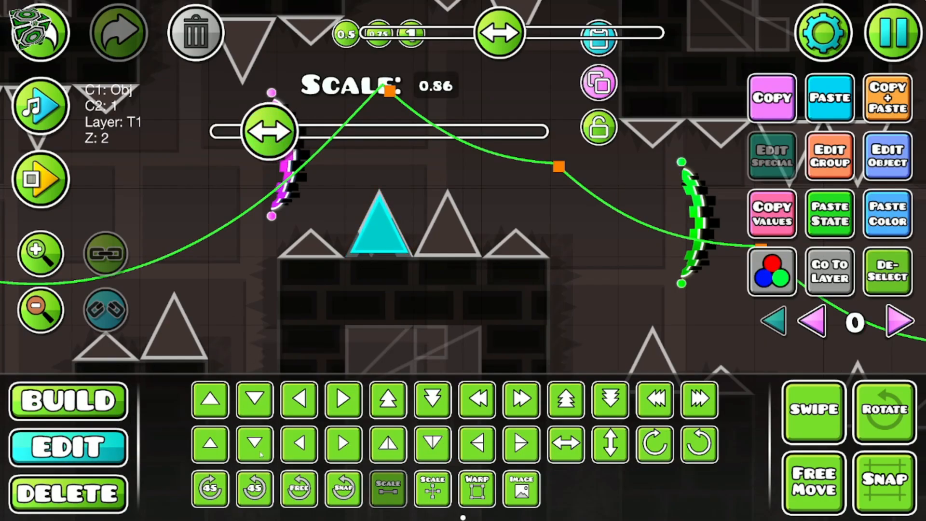
left_click(887, 156)
left_click(387, 58)
left_click(463, 438)
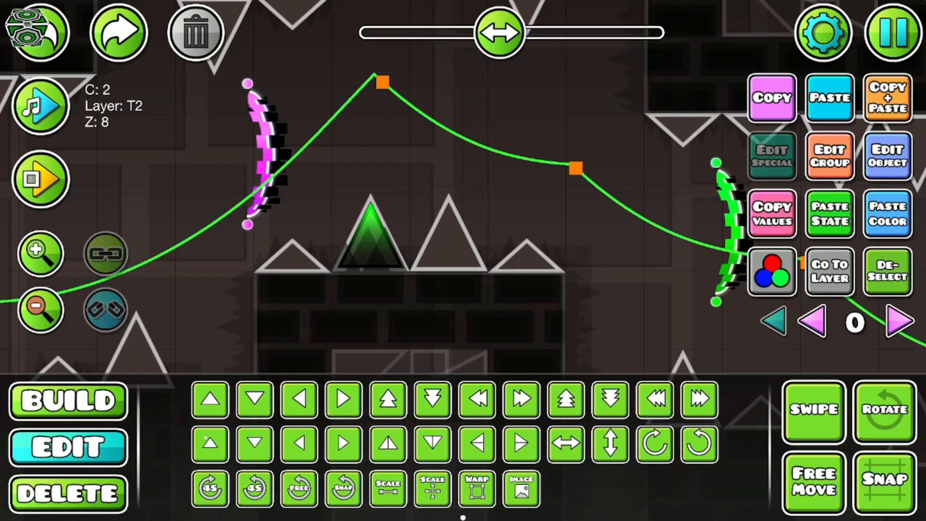
key("alt+d")
left_click_drag(440, 253, 511, 231)
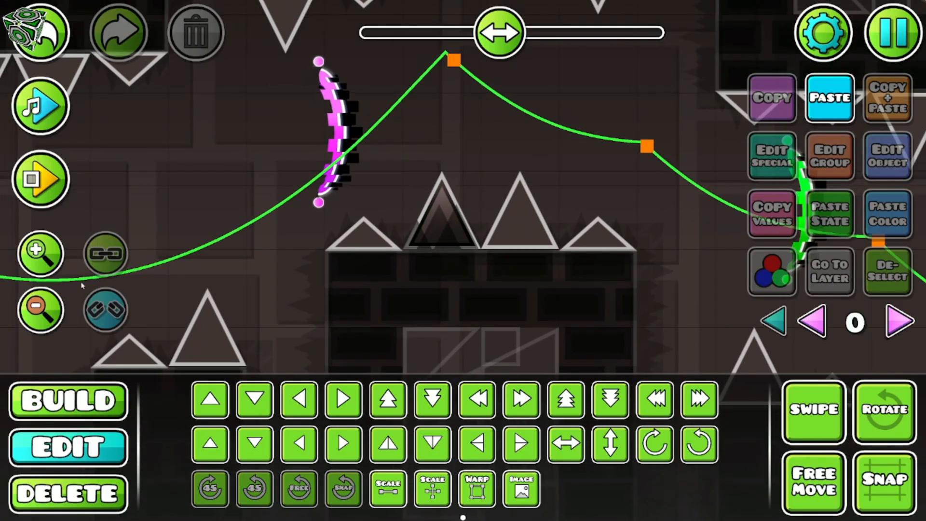
Step: Build an irregular column of black blocks from floor to ceiling before the central pillar on editor layer 7
left_click(32, 319)
left_click(32, 319)
left_click(32, 319)
left_click(33, 320)
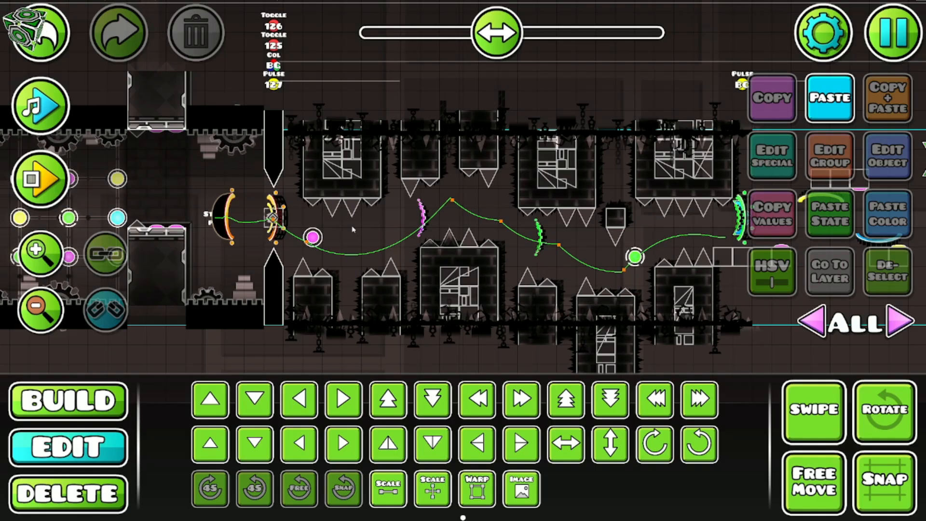
left_click(898, 322)
left_click(899, 321)
left_click(899, 322)
left_click(899, 321)
left_click(899, 321)
left_click(899, 321)
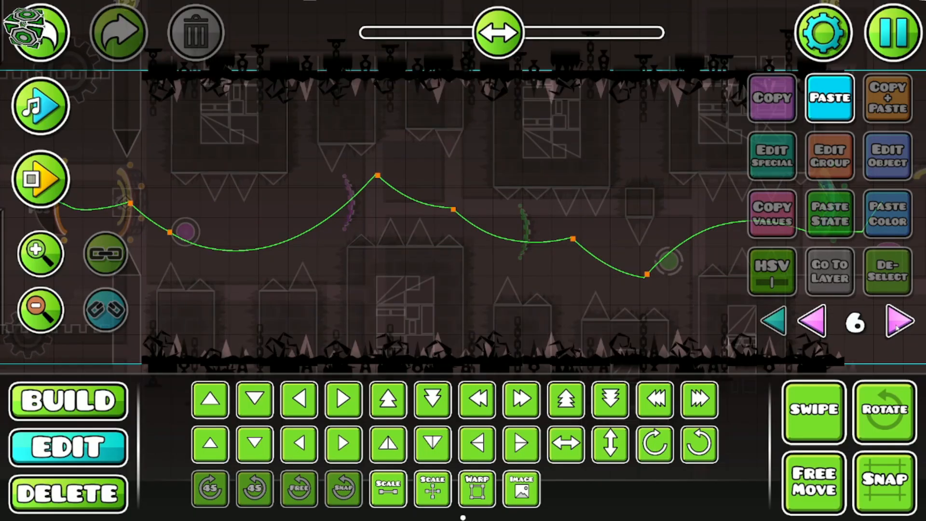
left_click(897, 322)
left_click(116, 397)
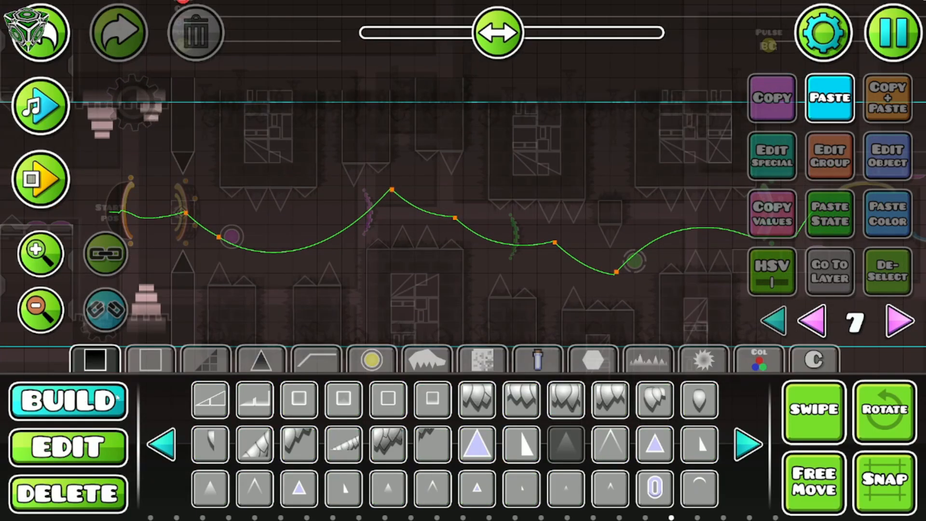
left_click(744, 458)
left_click(744, 458)
left_click(744, 458)
left_click(744, 458)
left_click(744, 458)
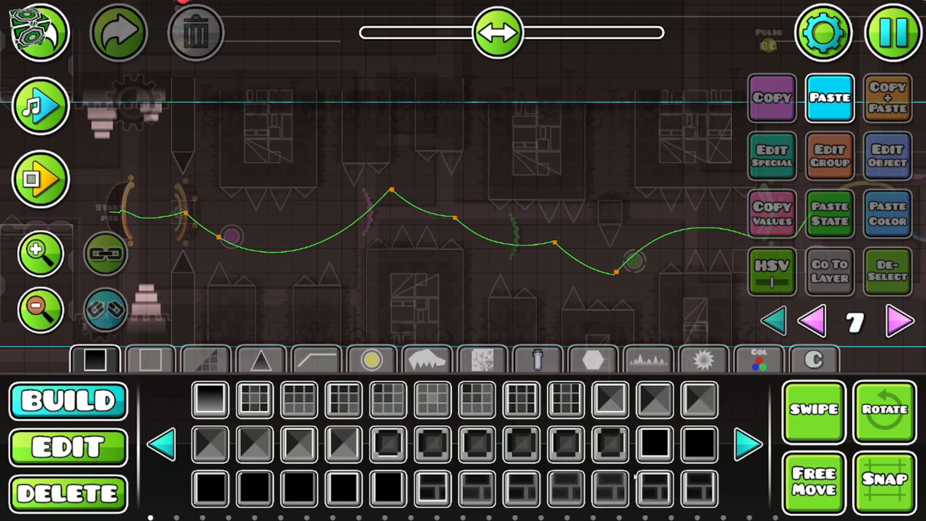
left_click(521, 447)
mouse_move(350, 300)
left_mouse_down()
mouse_move(361, 275)
mouse_move(320, 269)
mouse_move(352, 159)
left_mouse_up()
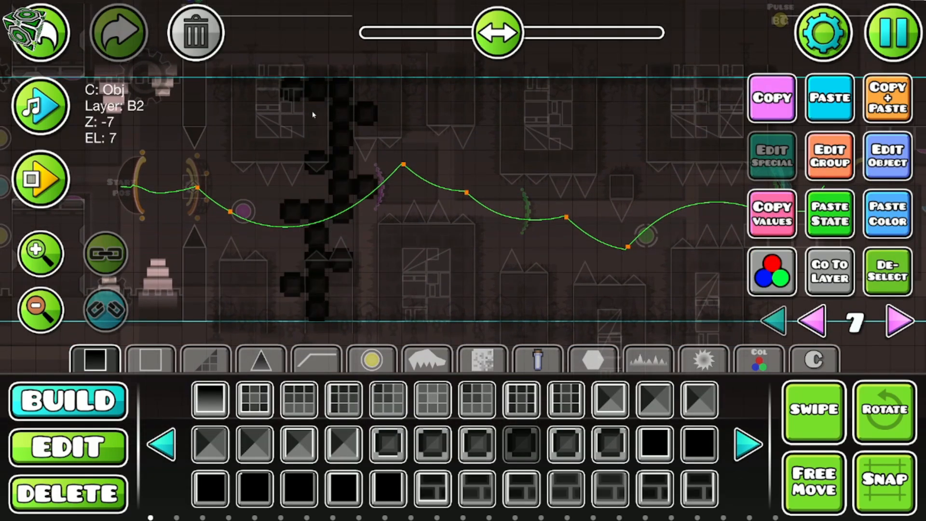
Step: Thicken the irregular black block column on editor layer 7 with offset duplicates of its blocks
left_click(89, 446)
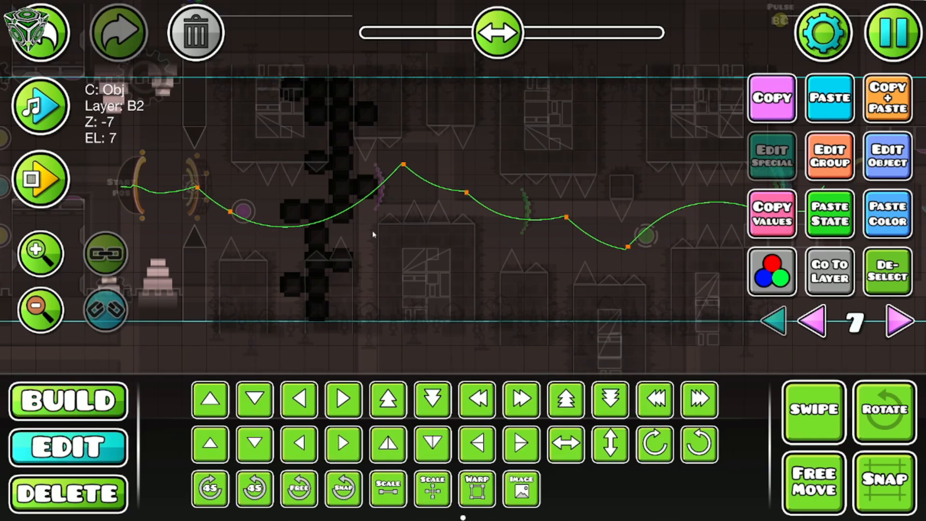
left_click(331, 285)
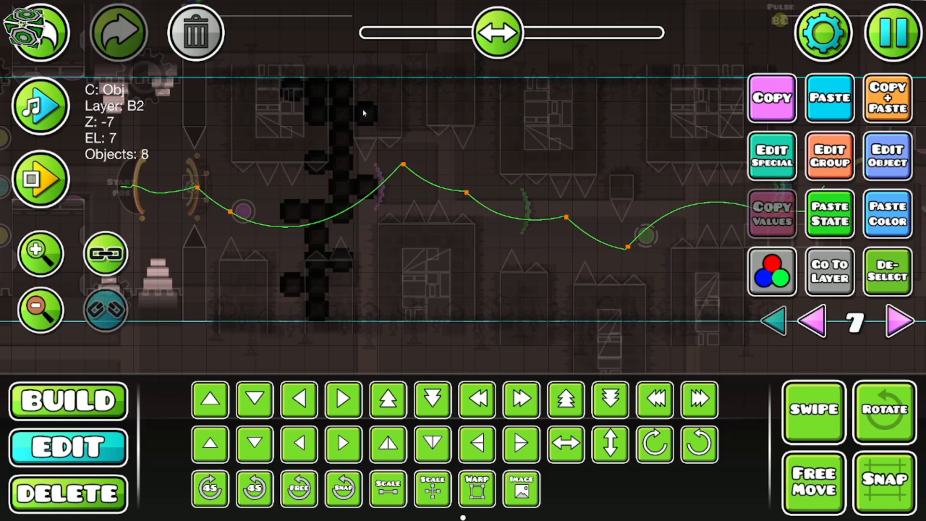
left_click(443, 445)
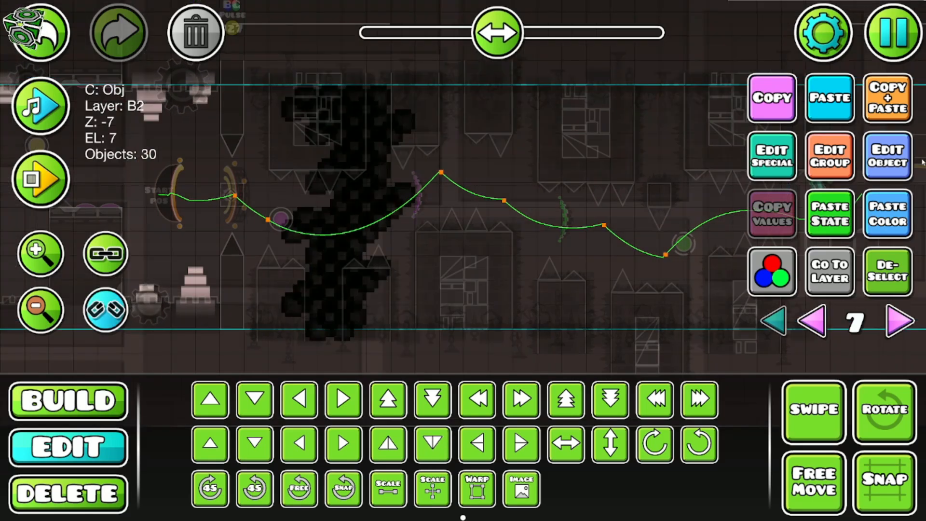
left_click(887, 156)
left_click(360, 352)
left_click(463, 438)
left_click(887, 272)
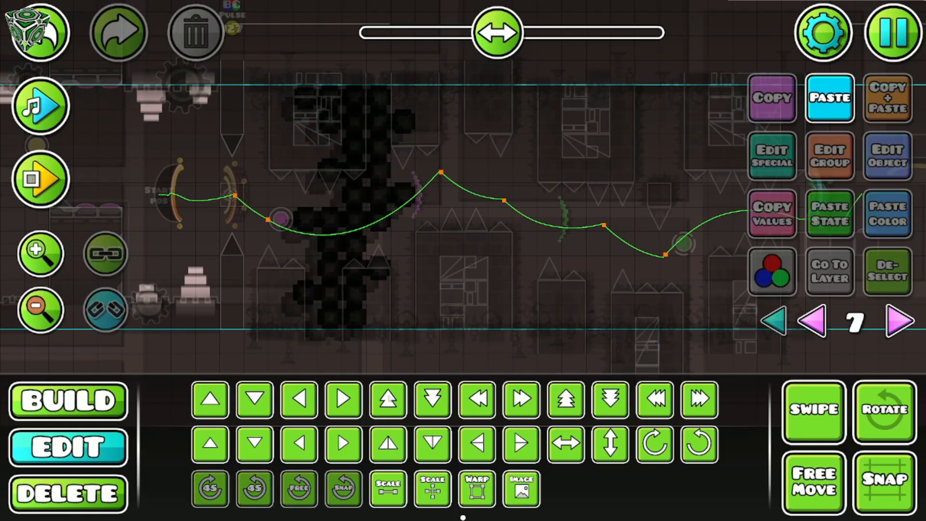
key("ctrl+z")
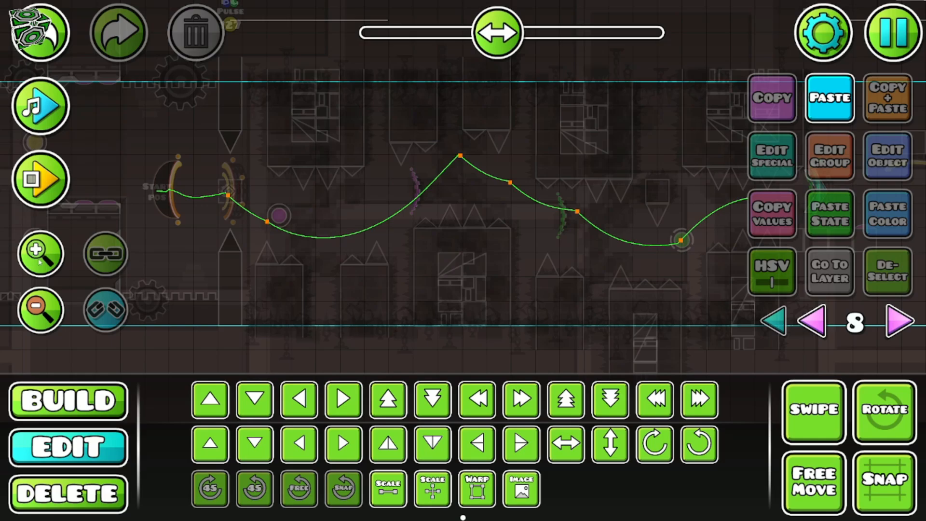
Step: Place a hexagonal ring near the floor on editor layer 8 and scale it to 1.6
scroll(463, 193, "down", 1)
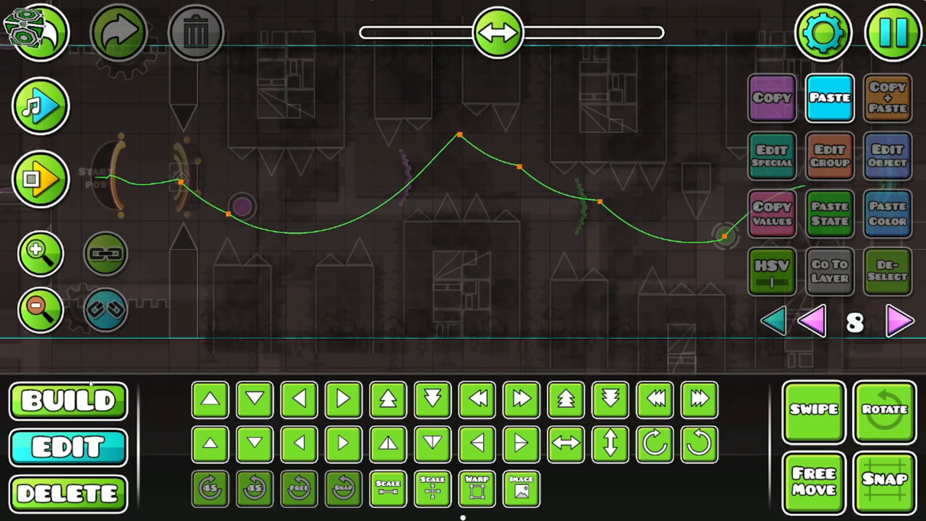
key("1")
left_click(695, 369)
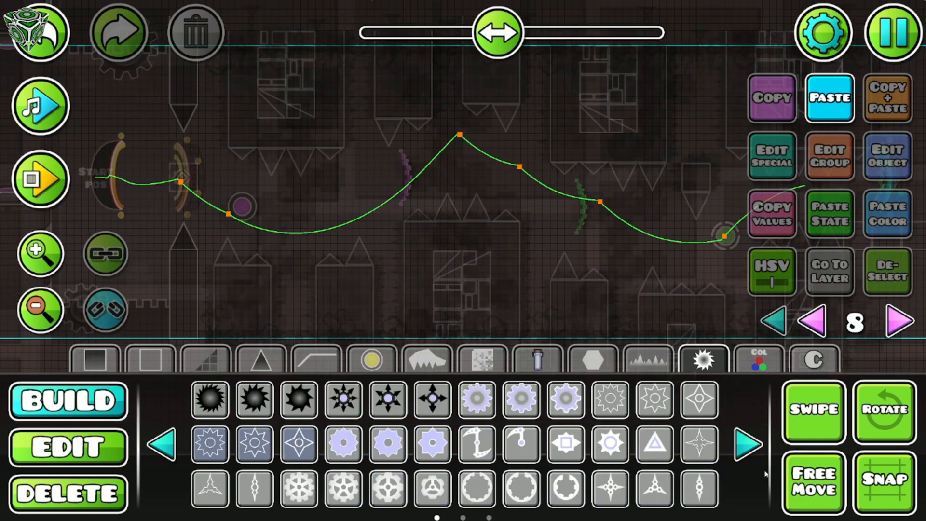
left_click(748, 443)
left_click(476, 443)
left_click(301, 324)
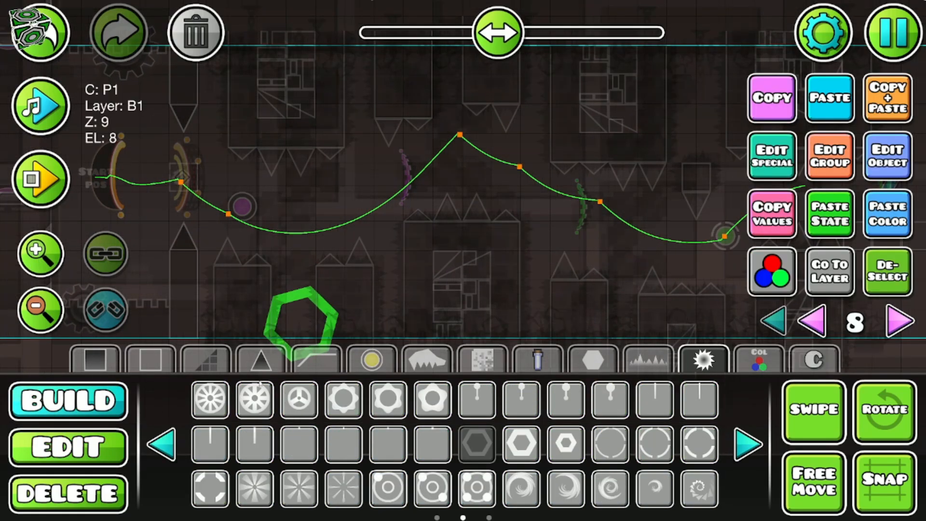
key("2")
left_click(388, 487)
left_click_drag(201, 299, 252, 299)
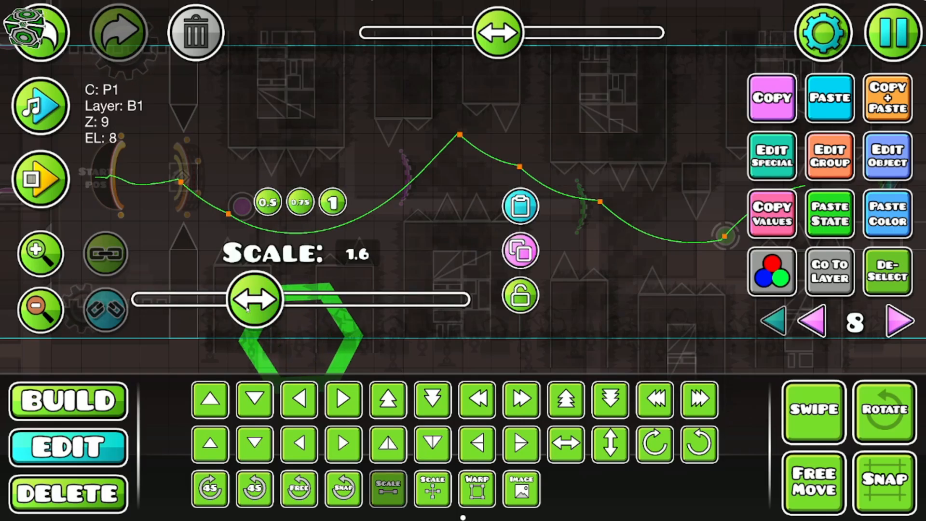
Step: Assign colour channel 2 to the hexagonal ring and put it on Z layer B4
left_click(772, 271)
left_click(356, 277)
key("Escape")
key("alt+d")
left_click_drag(468, 209, 527, 163)
key("ctrl+z")
left_click(778, 282)
left_click_drag(258, 272, 351, 271)
left_click(490, 269)
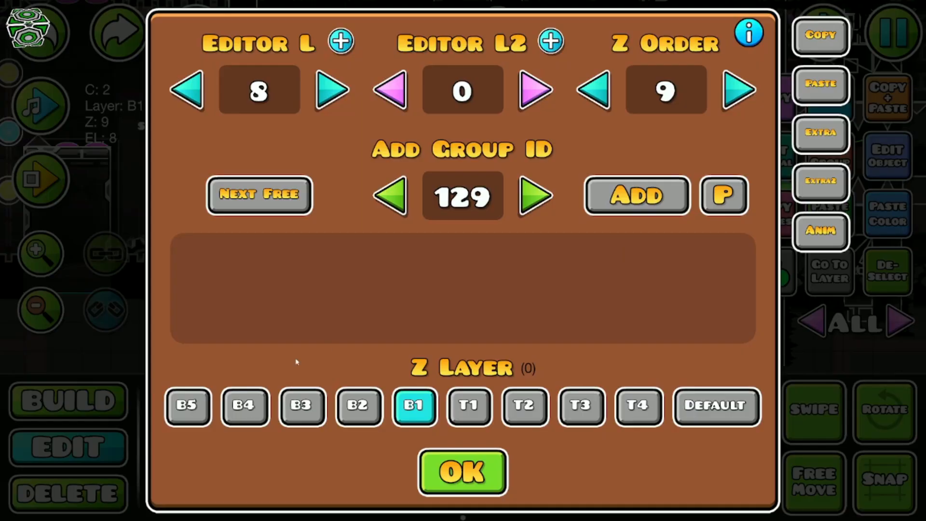
left_click(463, 473)
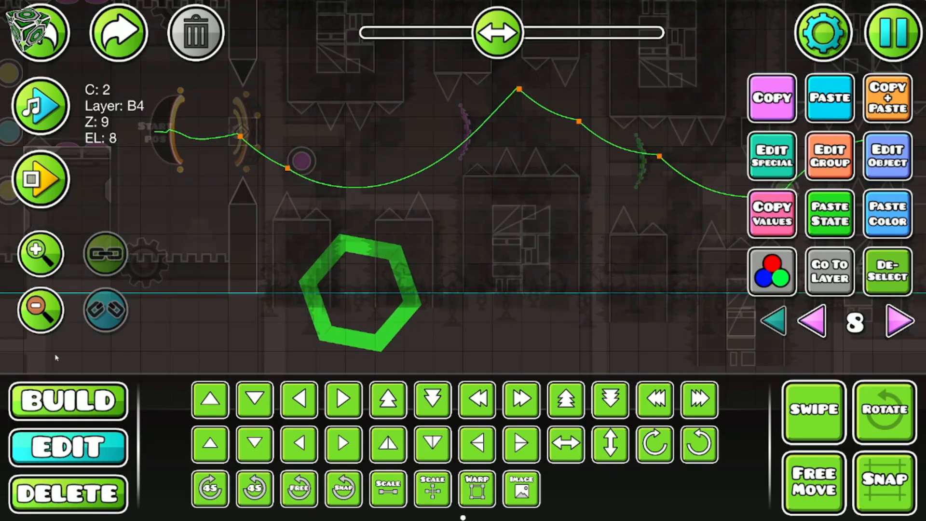
Step: Line the section's ceiling and floor with five rotated hexagonal rings each, deleting the extra end pair and raising the floor row
left_click(40, 310)
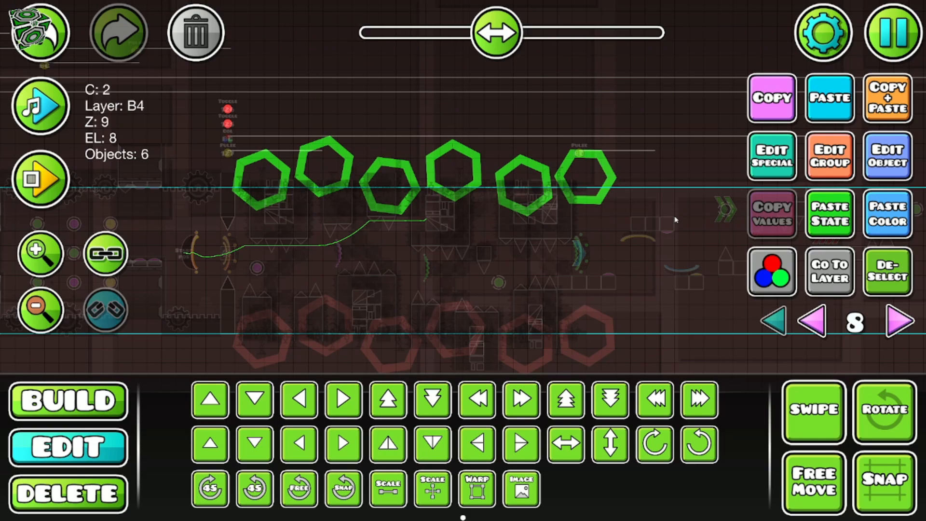
left_click(612, 207)
left_click(585, 191)
left_click(203, 52)
left_click(588, 313)
left_click(202, 48)
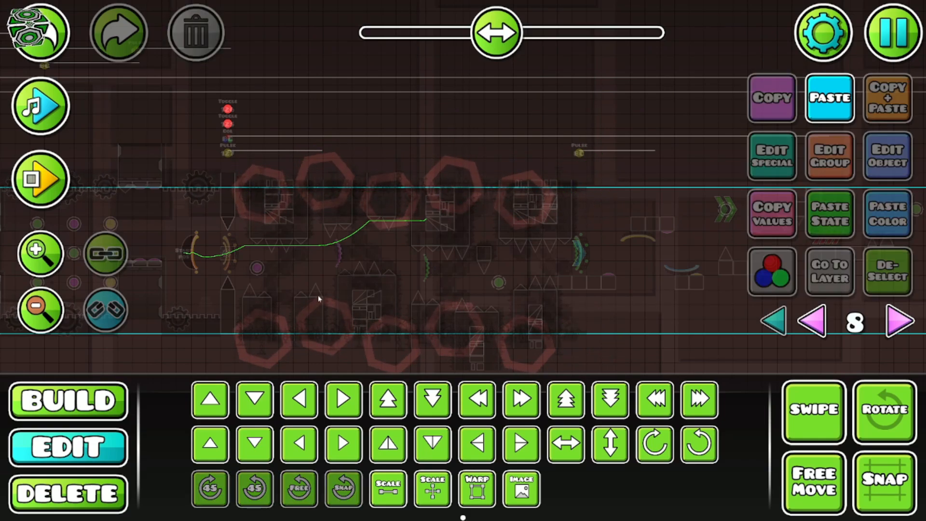
left_click_drag(217, 287, 666, 357)
key("w")
left_click(880, 271)
Step: Playtest the section briefly and examine its pillars, block columns and hexagonal rings with all editor layers shown
key("Return")
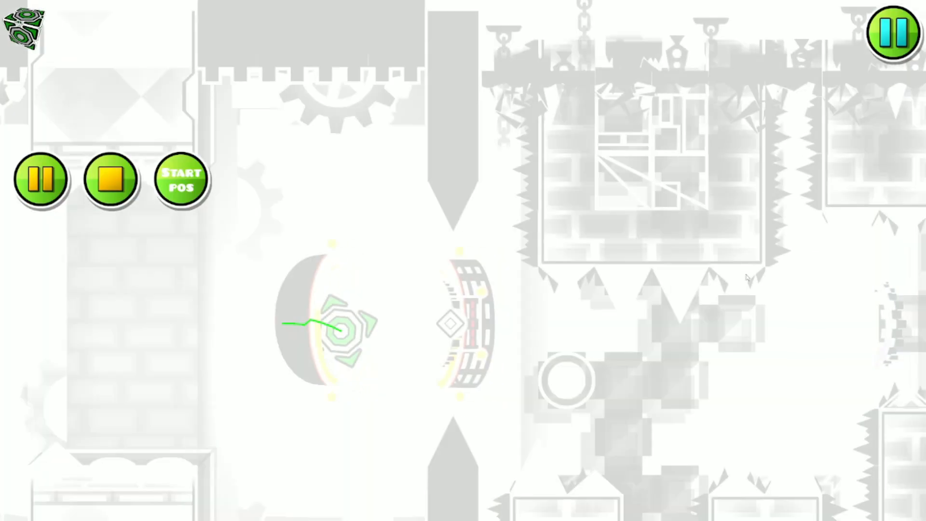
key("Return")
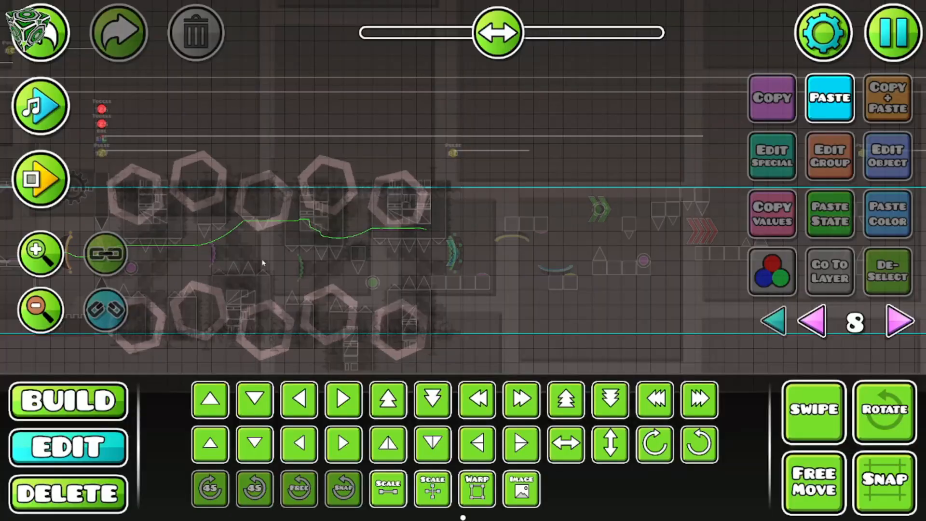
left_click_drag(262, 263, 510, 247)
left_click(777, 323)
left_click_drag(482, 280, 402, 279)
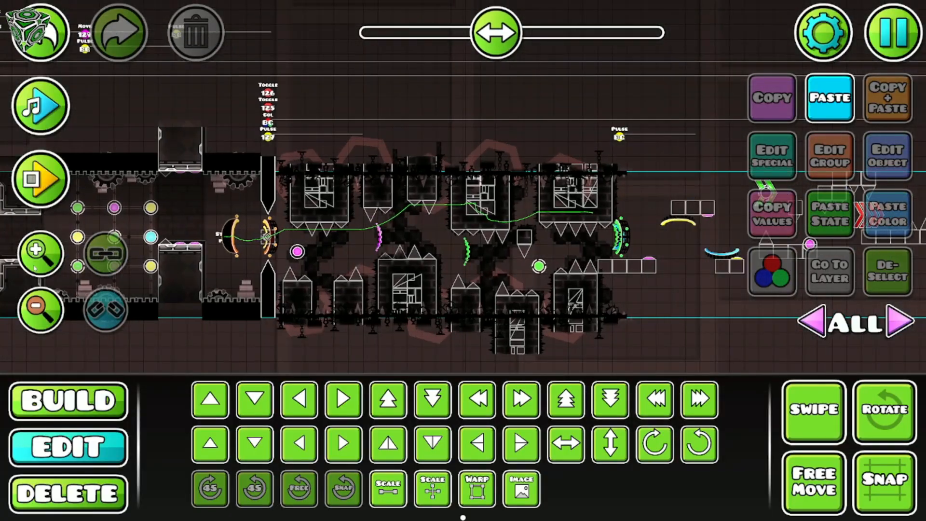
left_click(58, 259)
left_click(58, 259)
left_click(58, 259)
left_click_drag(289, 271, 458, 206)
left_click(434, 309)
left_click(830, 271)
left_click(521, 213)
left_click(40, 310)
left_click(106, 256)
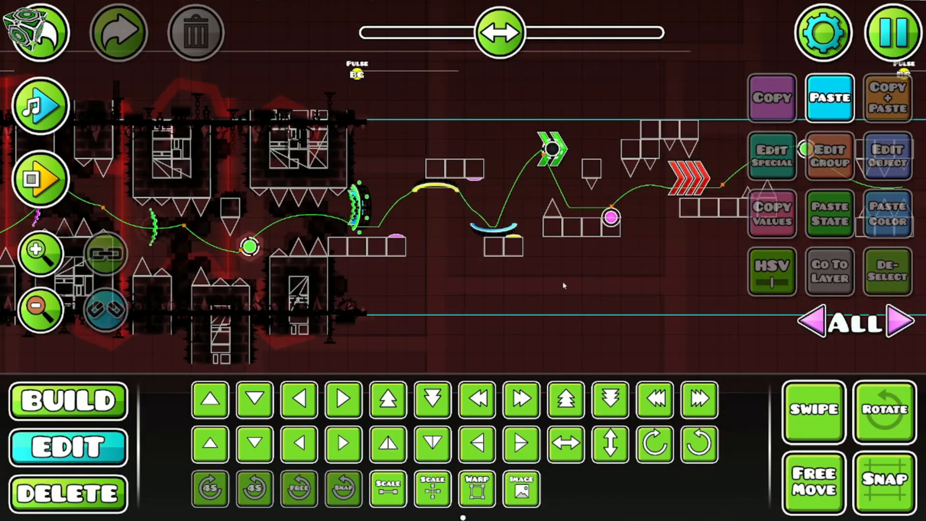
Step: Place a start position at the green portal where the thorned pillar section ends
left_click_drag(545, 293, 407, 304)
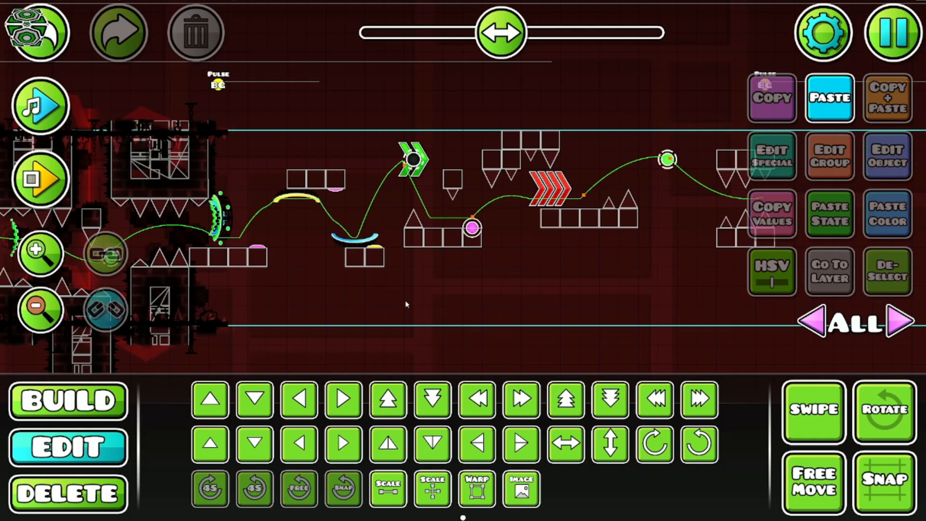
left_click_drag(487, 291, 312, 295)
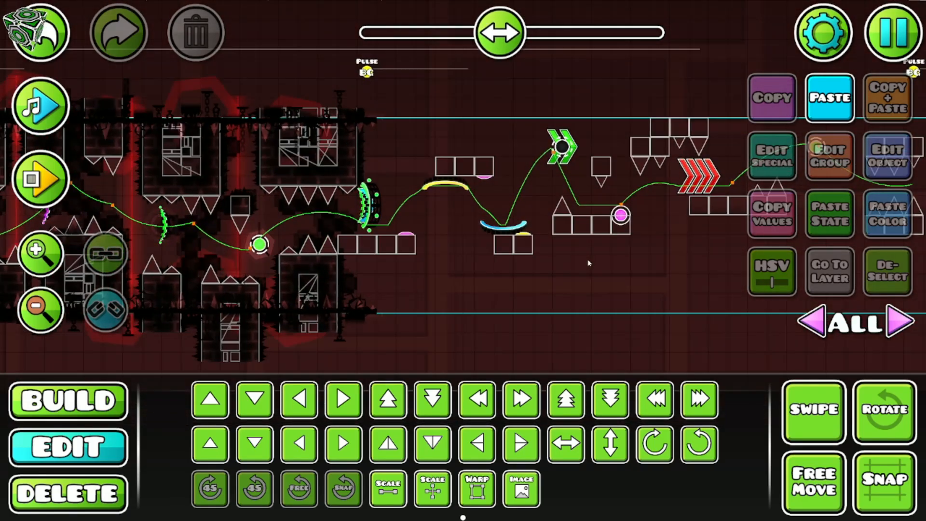
left_click_drag(497, 274, 302, 284)
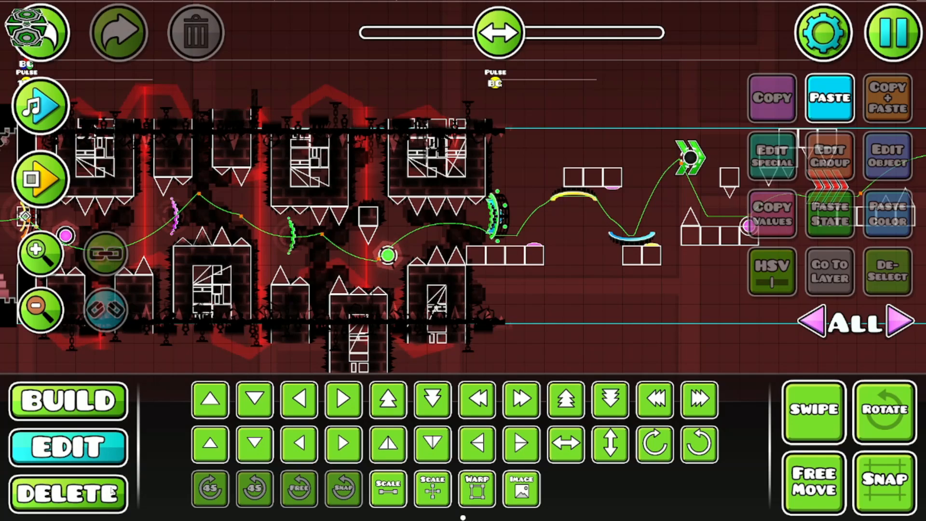
left_click(72, 493)
left_click(68, 447)
left_click(68, 400)
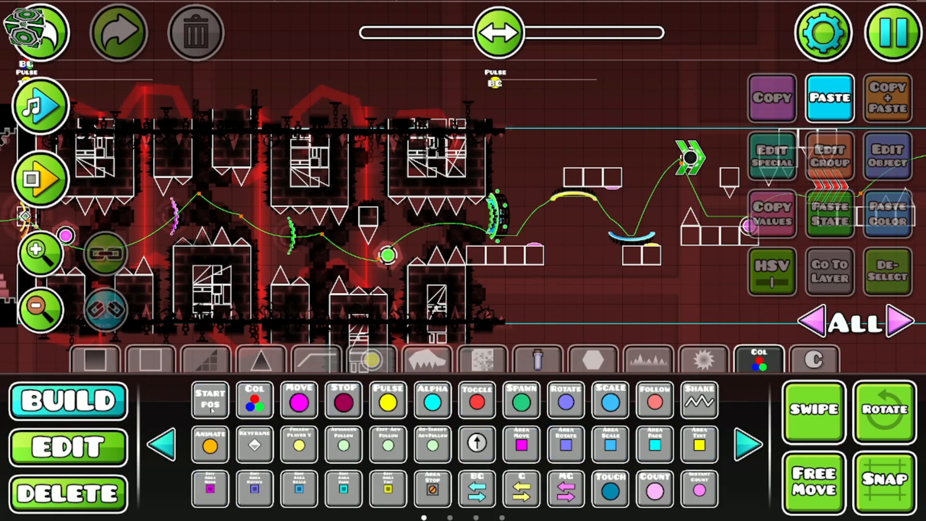
left_click(491, 239)
left_click(73, 447)
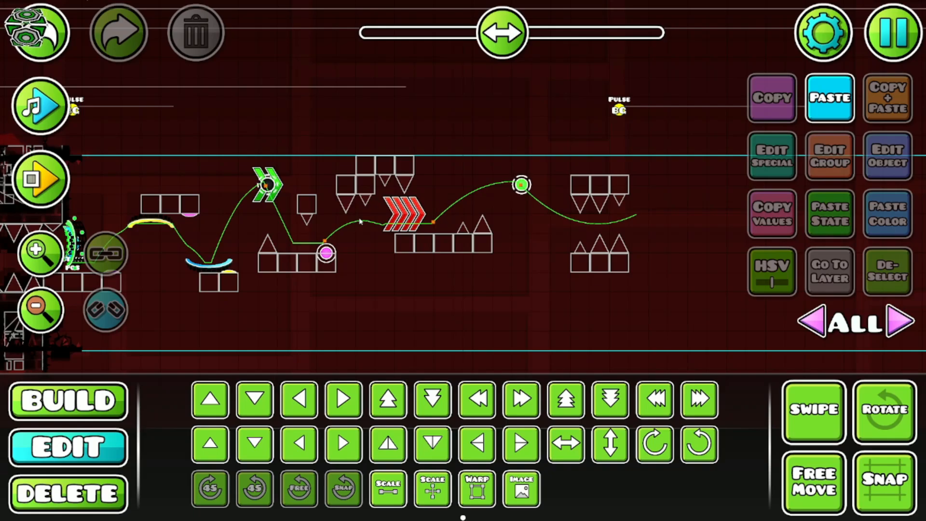
Step: Examine the next section's placeholder layout and compare it with the decorated opening section of the level
left_click_drag(359, 221, 434, 206)
left_click(41, 309)
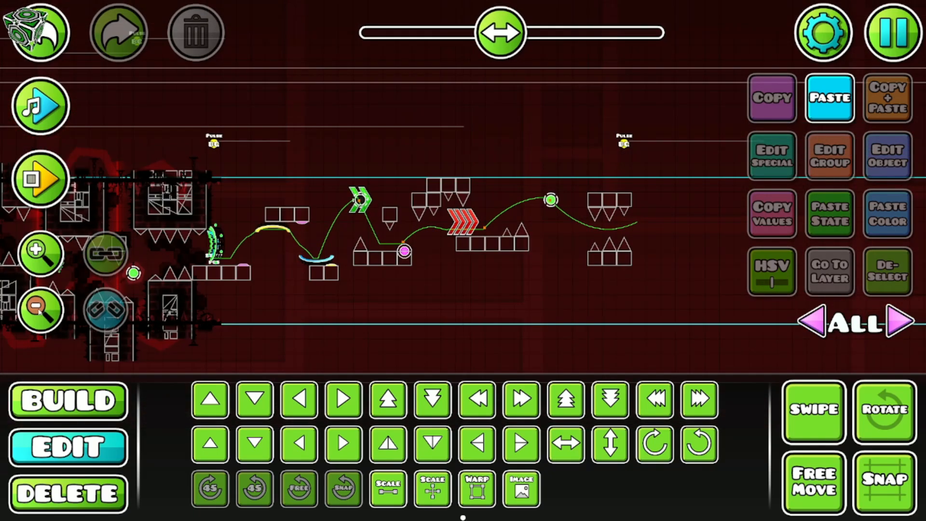
left_click(40, 309)
left_click_drag(385, 253, 526, 205)
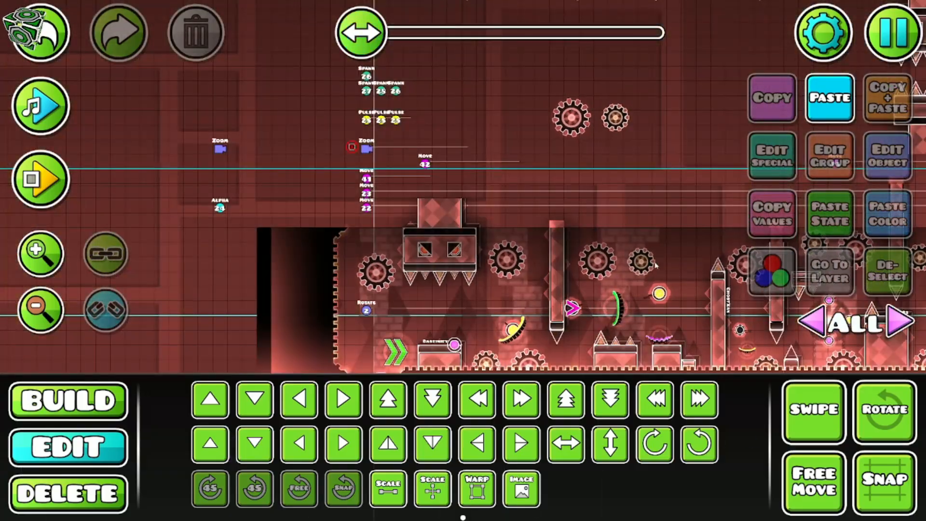
left_click_drag(655, 265, 381, 150)
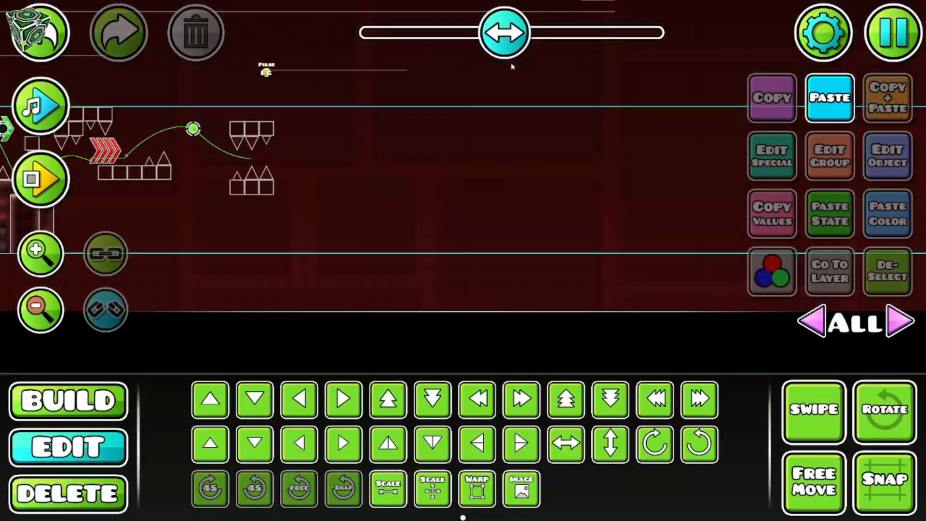
left_click_drag(512, 67, 507, 68)
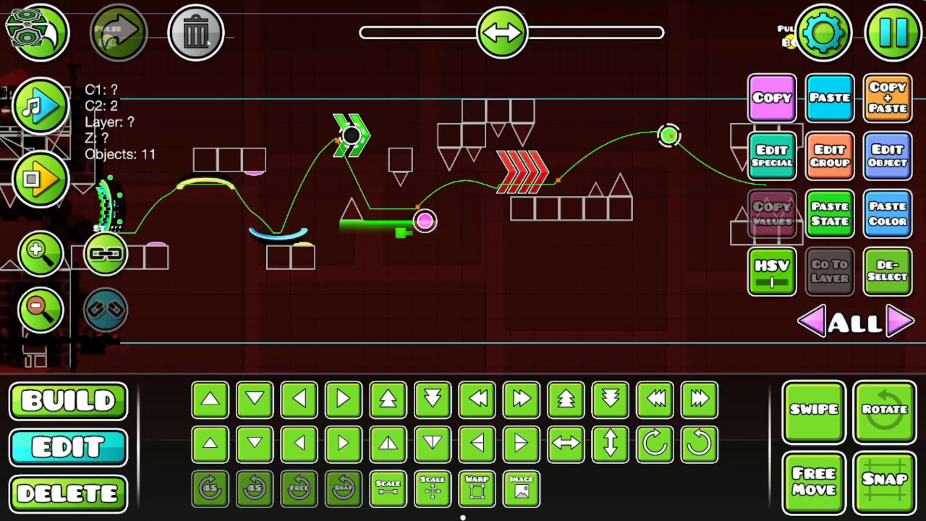
Step: Clear the platform pieces under the magenta orb and set a checkered pillar with spikes on top beneath it
key("Delete")
left_click(898, 322)
left_click(898, 321)
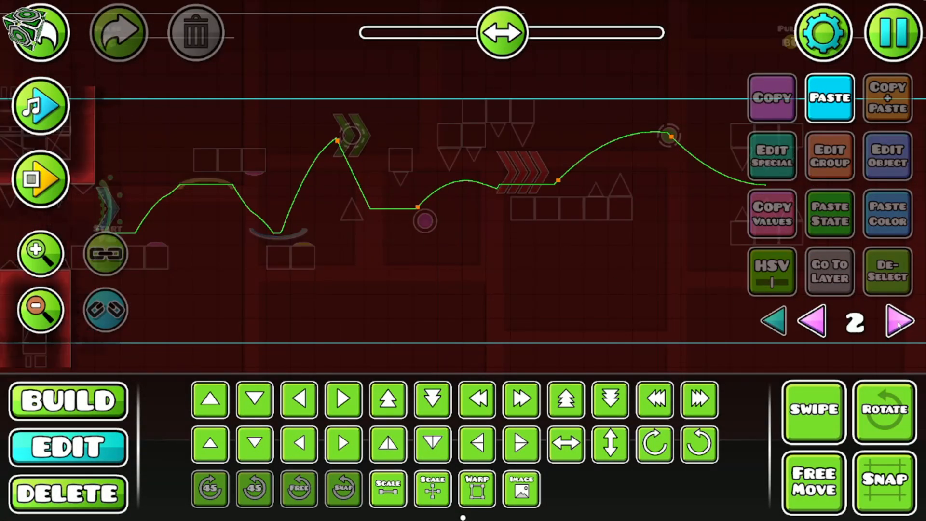
left_click(898, 325)
left_click_drag(395, 206, 485, 317)
left_click(196, 33)
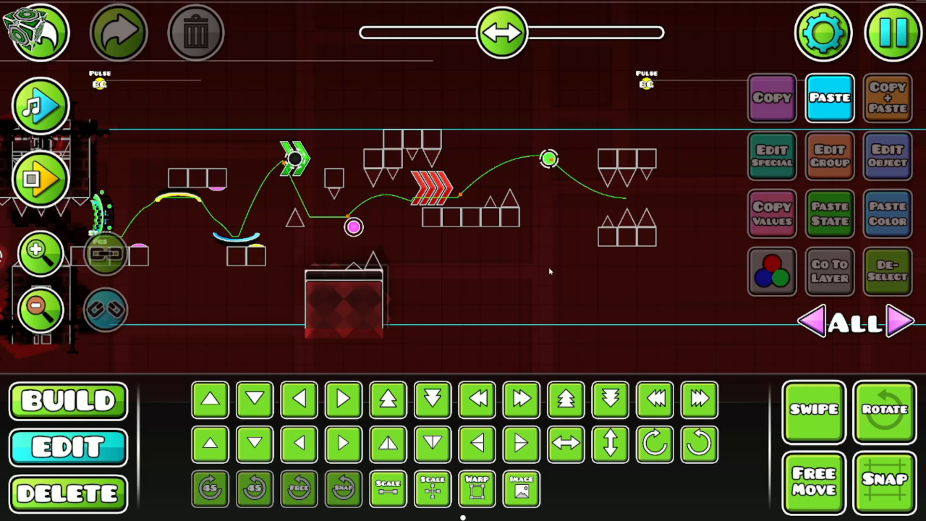
left_click_drag(548, 271, 527, 298)
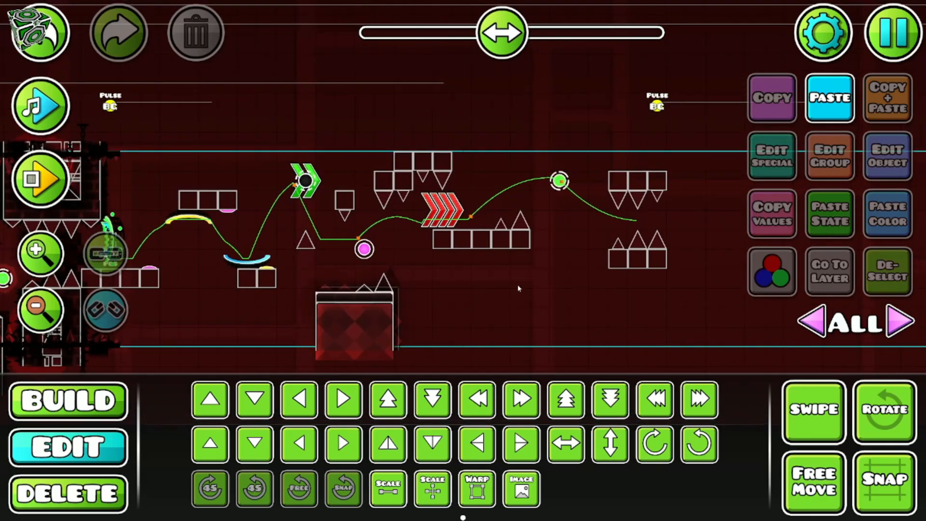
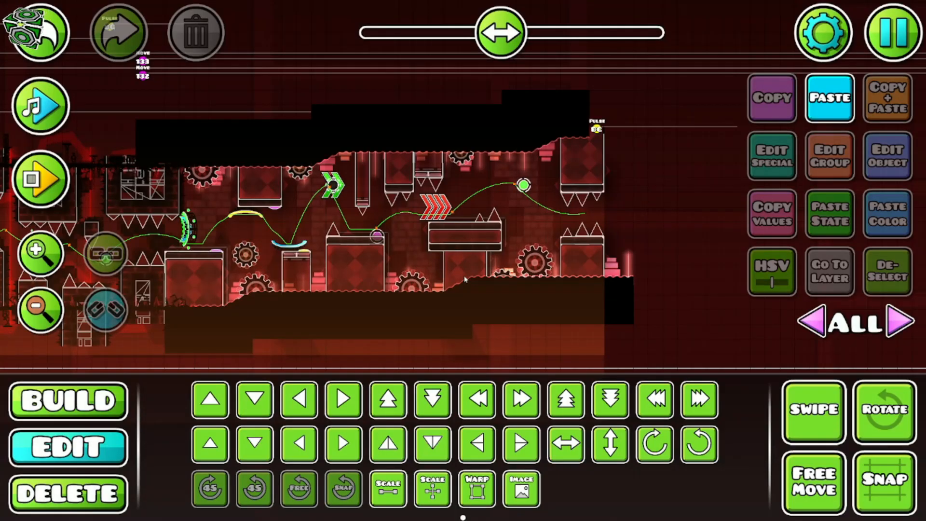
Step: Examine the decorated gear and checkered pillar section from its entrance portal to its end, and select its linked gradient overlay
mouse_move(465, 279)
left_mouse_down()
mouse_move(519, 268)
mouse_move(463, 281)
left_mouse_up()
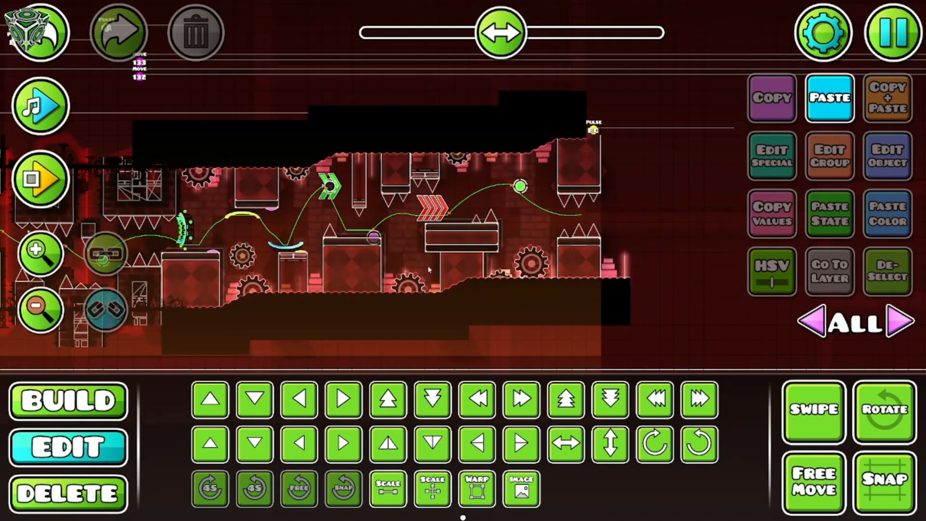
left_click(45, 261)
left_click_drag(411, 248, 416, 248)
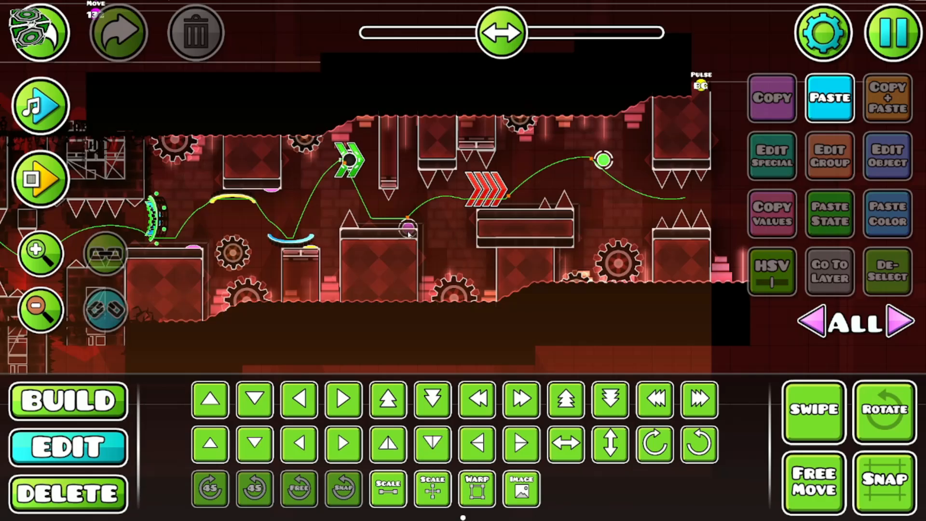
left_click_drag(365, 195, 295, 232)
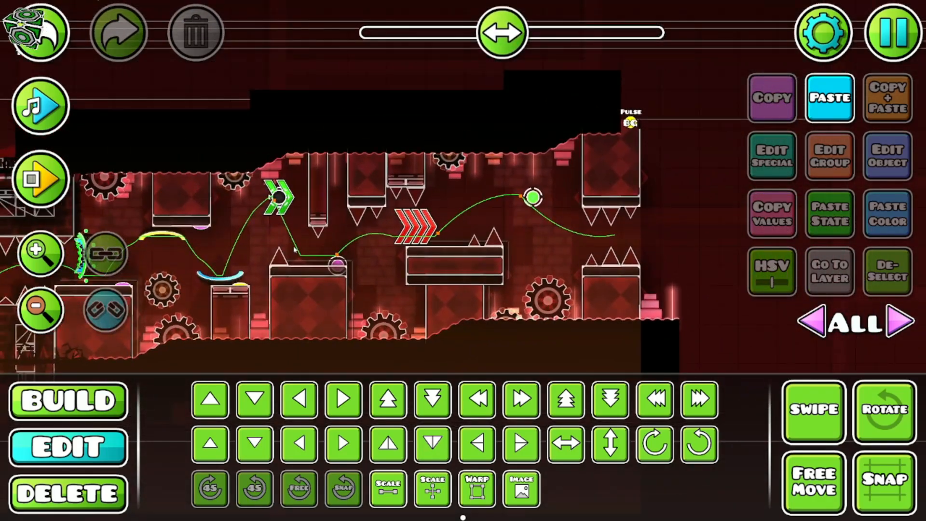
scroll(395, 208, "down", 5)
left_click_drag(426, 186, 430, 158)
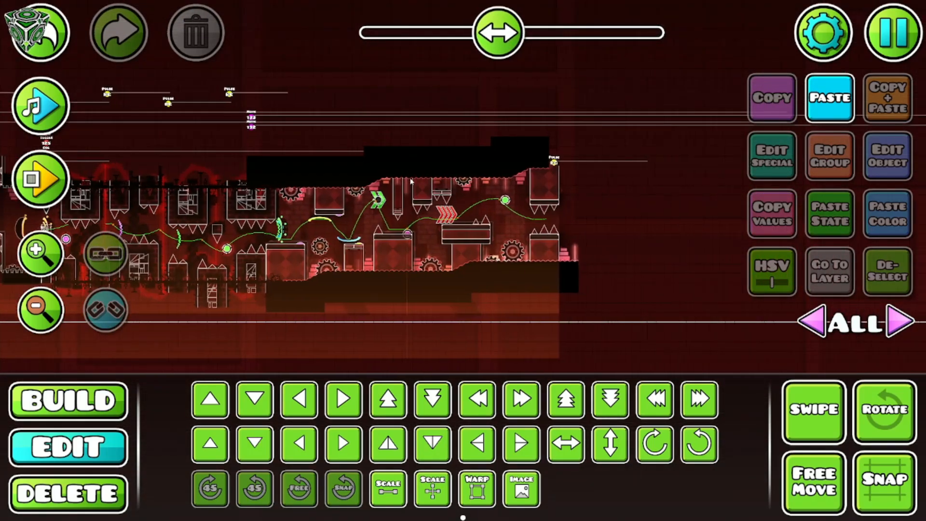
scroll(378, 196, "up", 5)
left_click(356, 112)
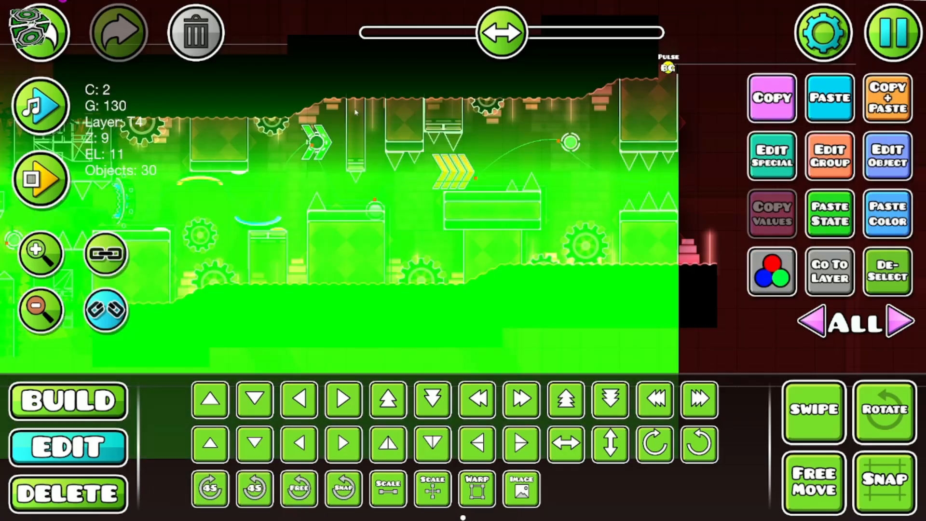
left_click(356, 112)
left_click(887, 271)
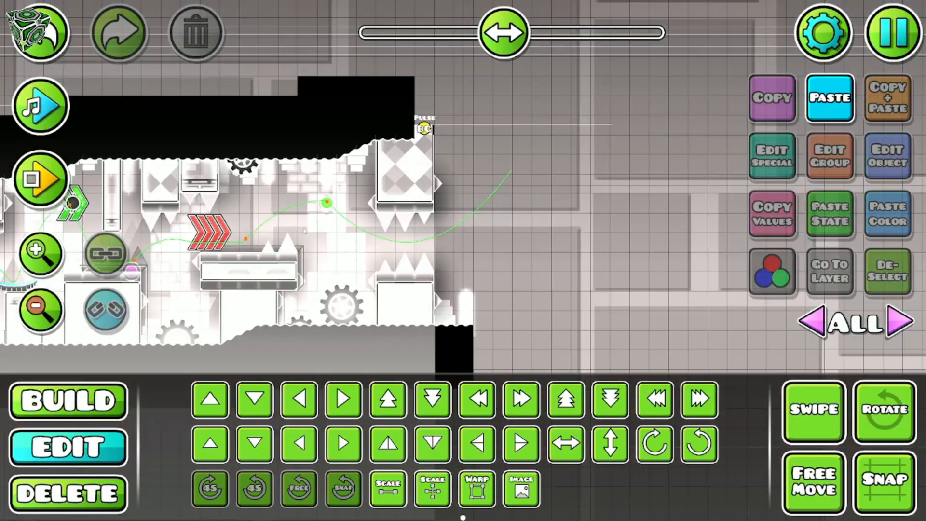
left_click_drag(305, 232, 603, 246)
left_click(41, 254)
left_click_drag(654, 225, 403, 207)
left_click(41, 310)
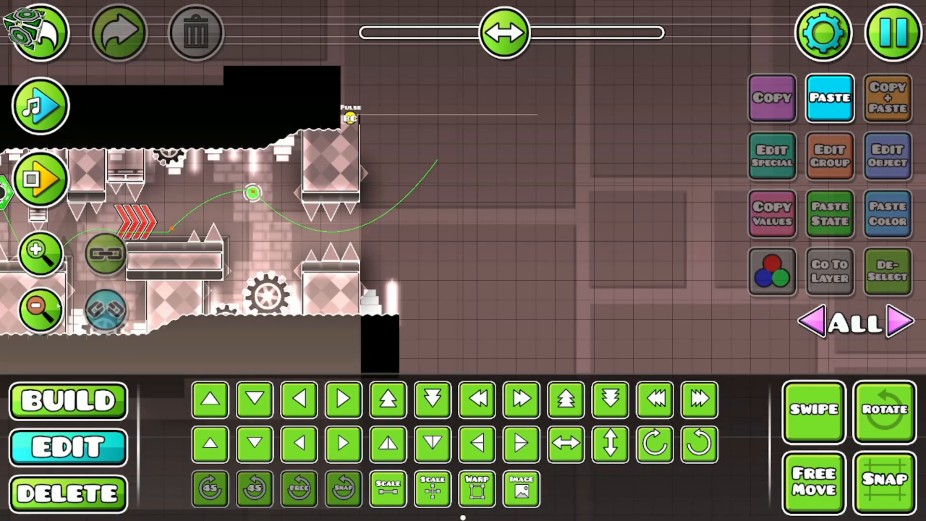
left_click_drag(270, 285, 448, 284)
Step: Place a camera guide between the last pair of checkered pillars
left_click(899, 321)
left_click(104, 406)
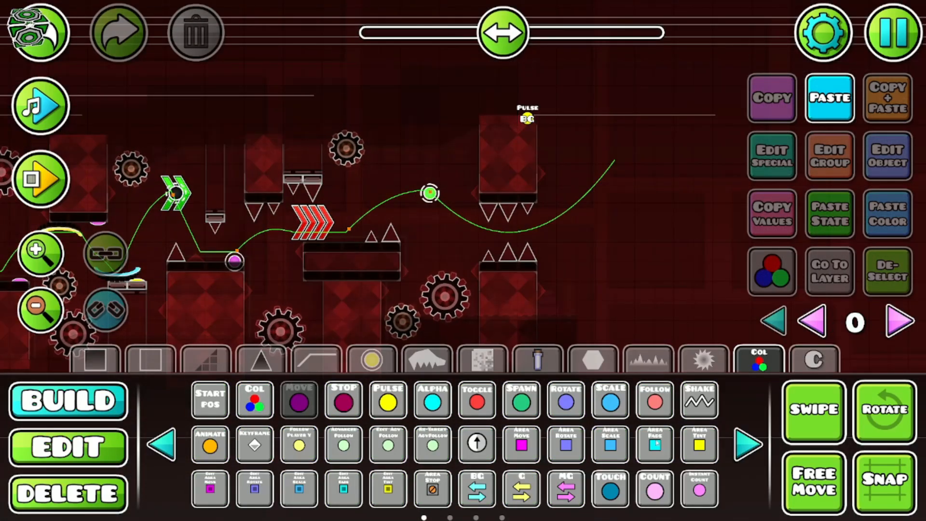
left_click(749, 446)
left_click(528, 234)
left_click(124, 445)
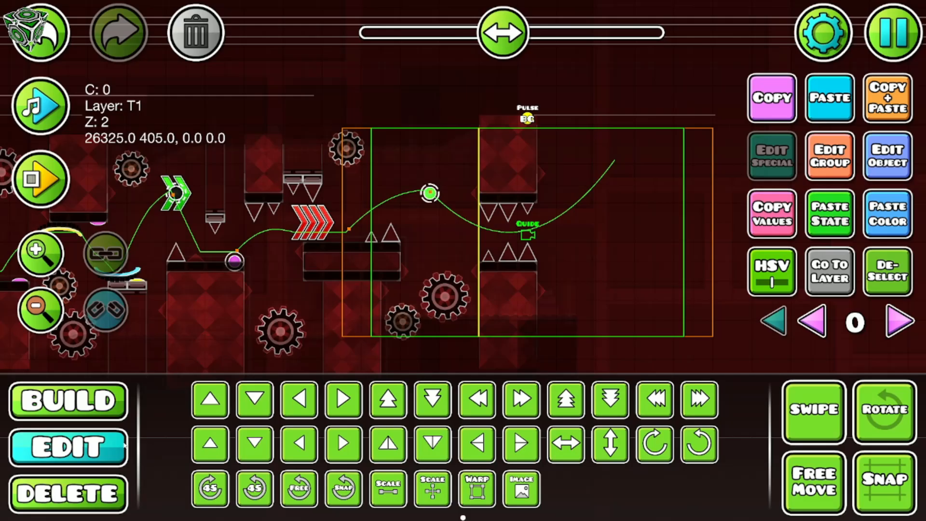
left_click(772, 322)
left_click_drag(622, 243, 591, 239)
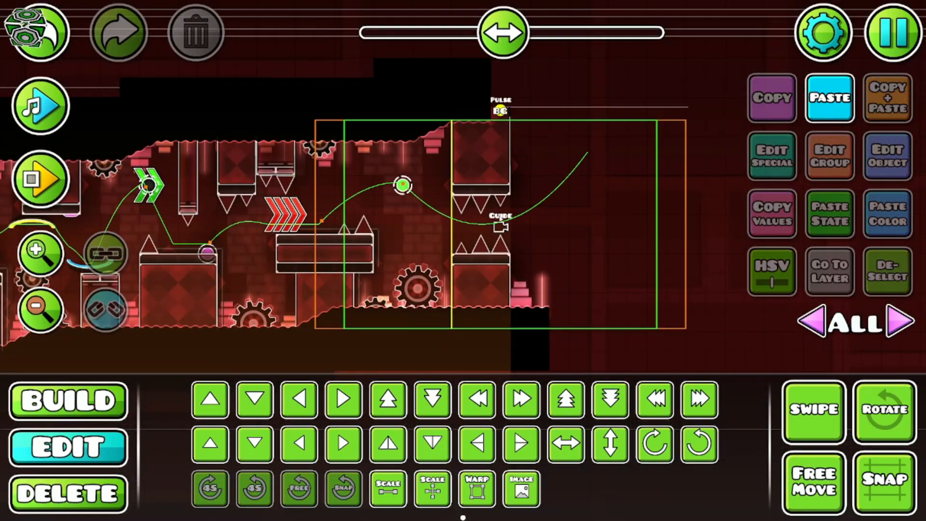
Step: Move the camera guide four grid spaces to the right, into the empty area beyond the last pillars
key("Escape")
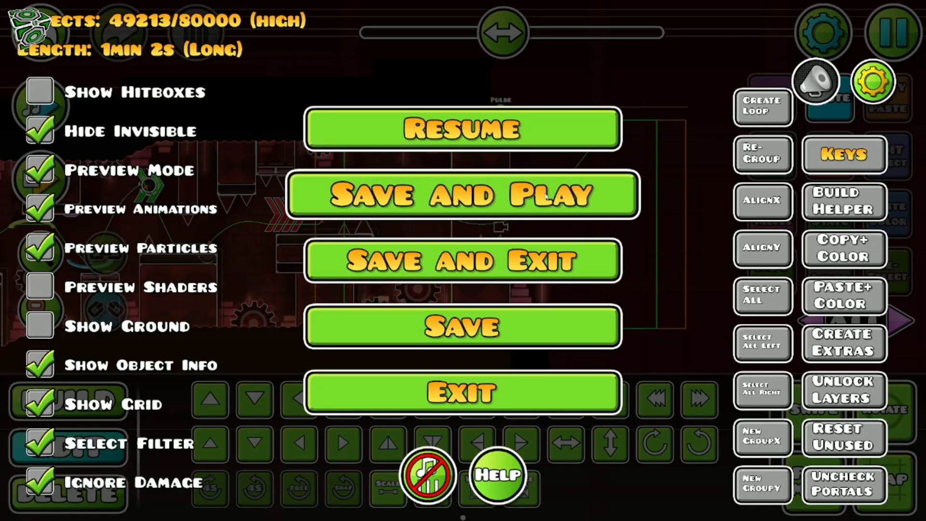
key("Escape")
left_click(524, 229)
key("alt+d")
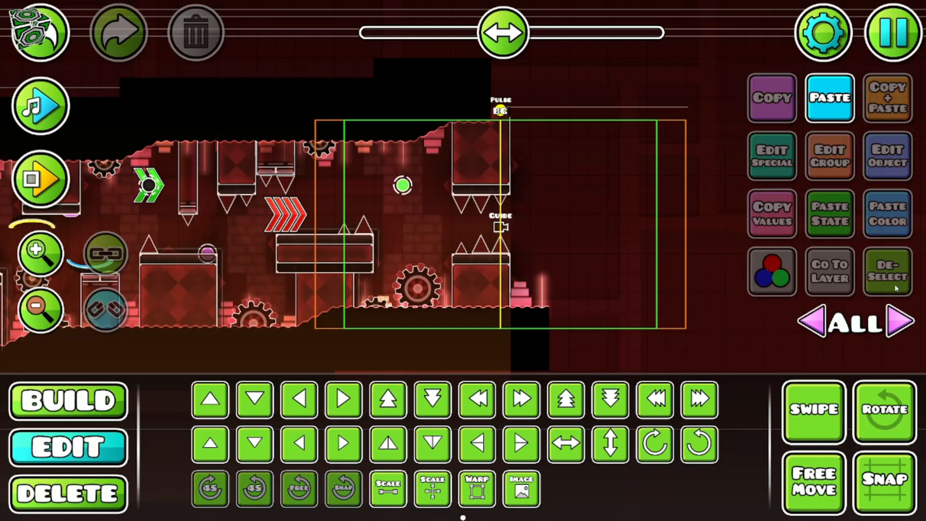
key("Right")
left_click(502, 227)
key("d")
key("d")
key("d")
key("d")
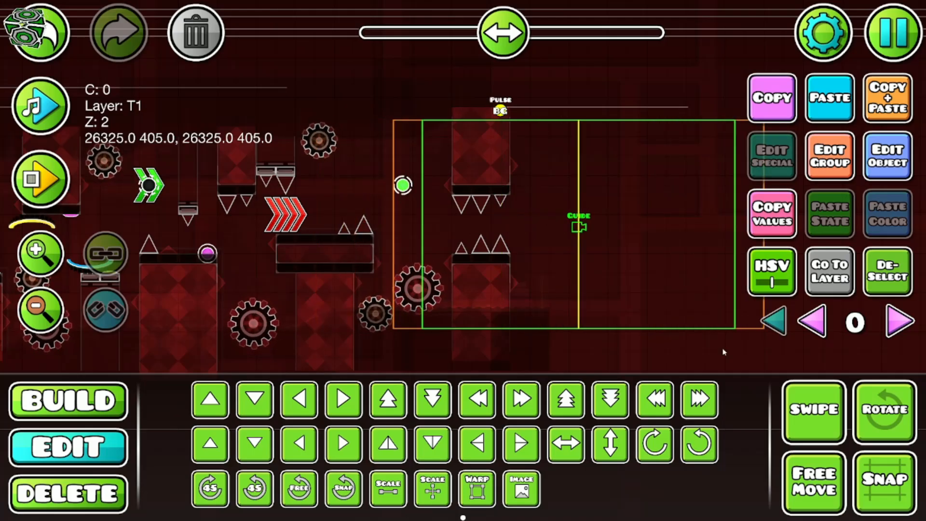
key("Left")
key("alt+d")
Step: Examine the empty ending area around the camera guide and the decorated sections leading up to it
left_click_drag(632, 273, 394, 286)
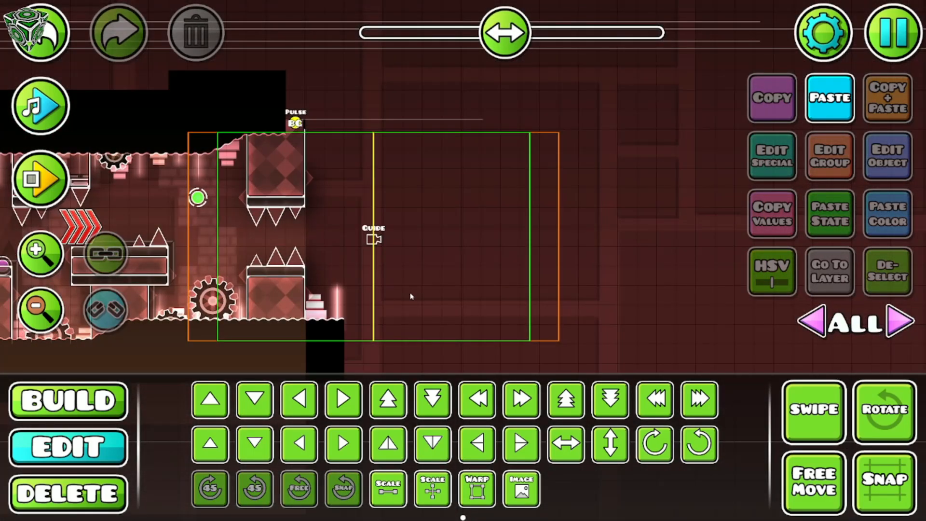
mouse_move(468, 280)
left_mouse_down()
mouse_move(535, 259)
mouse_move(546, 89)
mouse_move(470, 273)
left_mouse_up()
scroll(394, 262, "down", 1)
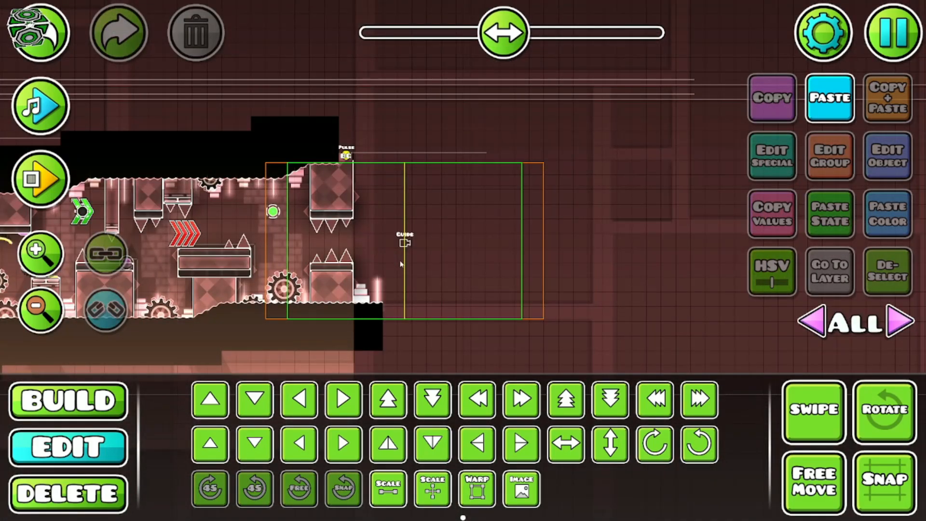
left_click_drag(382, 244, 363, 229)
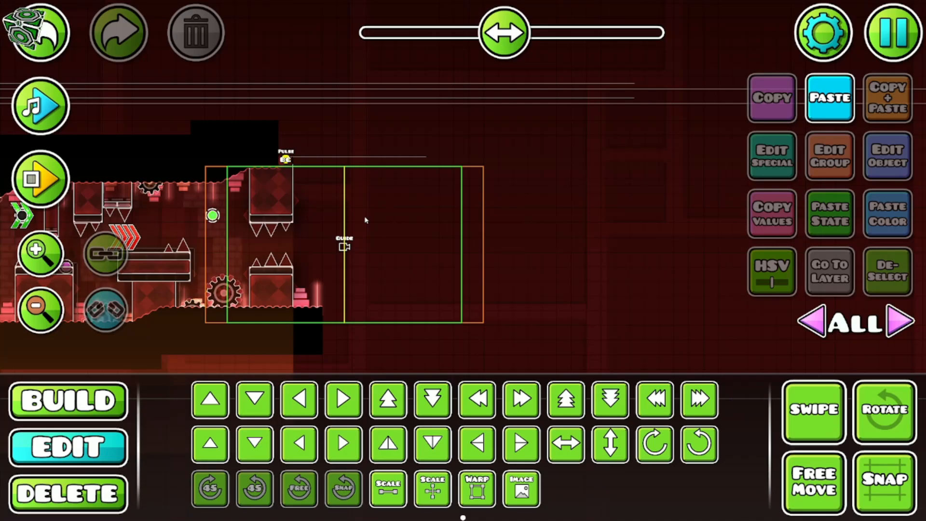
scroll(411, 250, "down", 2)
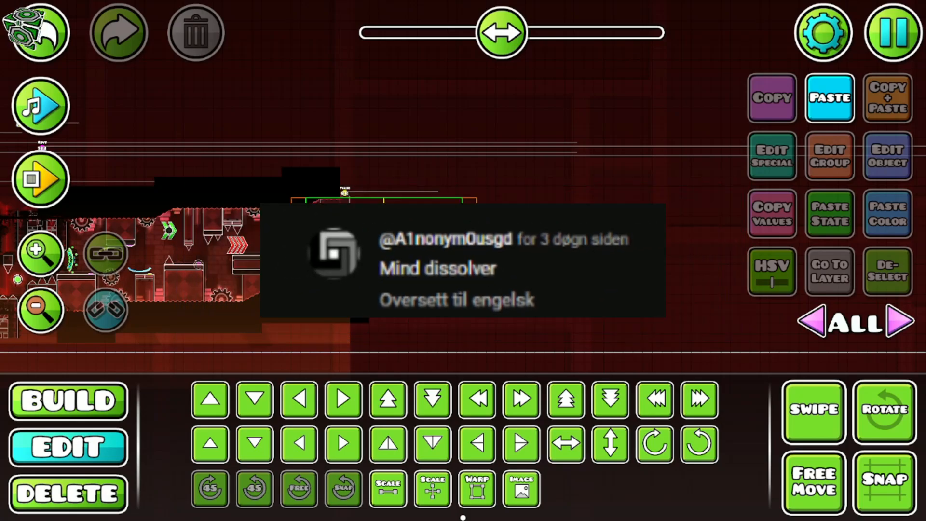
left_click_drag(528, 225, 791, 222)
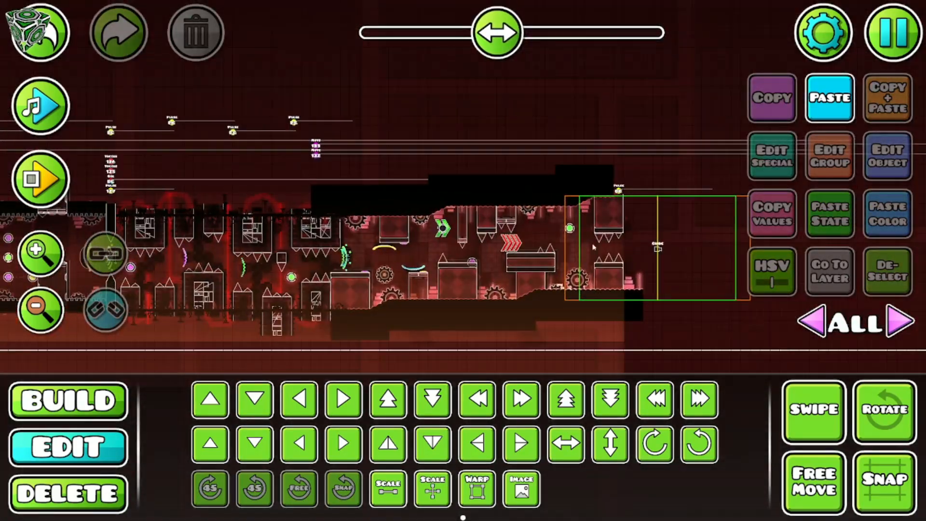
left_click_drag(441, 204, 261, 208)
left_click_drag(517, 249, 426, 254)
scroll(450, 237, "up", 3)
left_click(42, 256)
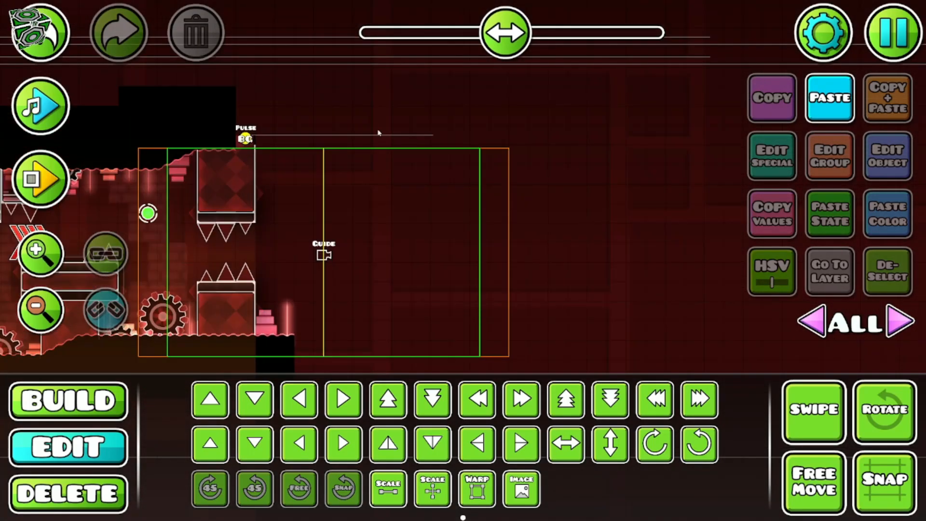
left_click_drag(356, 172, 393, 222)
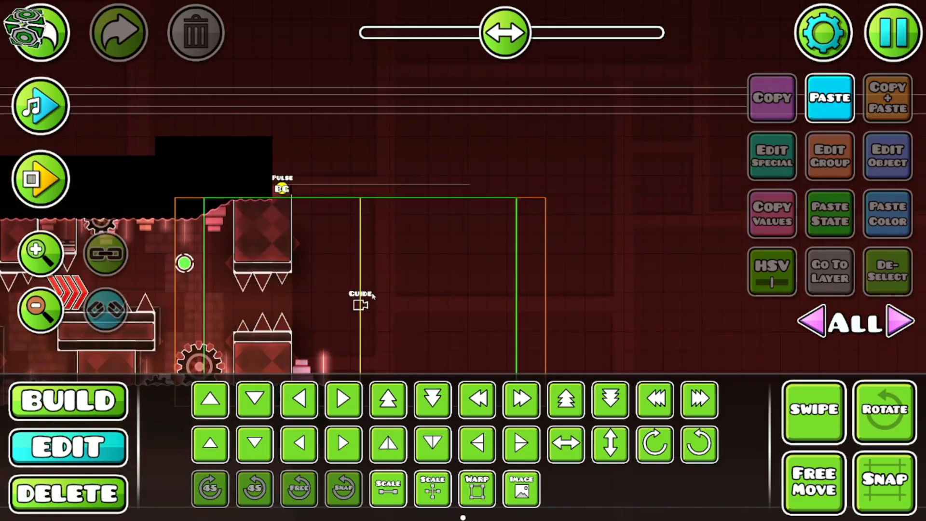
Step: Place a solid slope piece in the empty space above the ending area and rotate it to start the title lettering
left_click(91, 398)
left_click(207, 359)
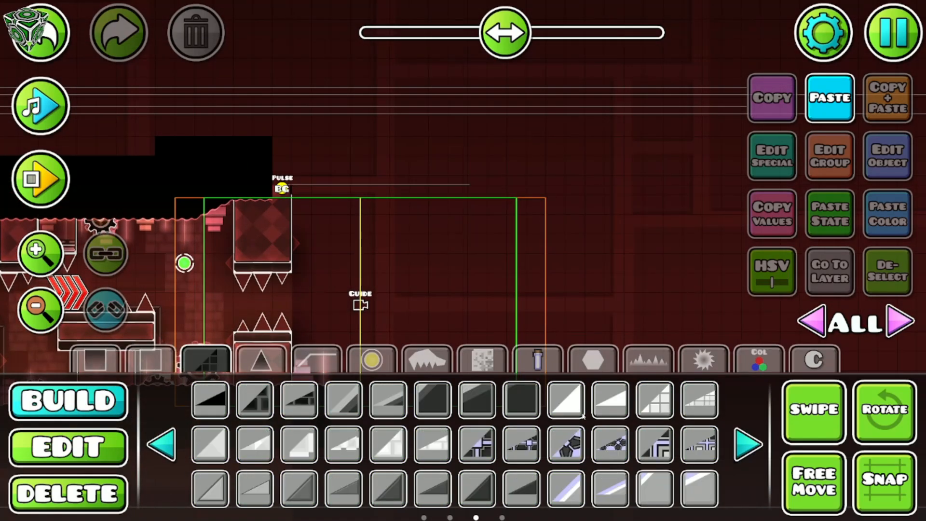
left_click(608, 401)
left_click_drag(376, 174, 498, 354)
left_click(316, 174)
left_click_drag(380, 203, 488, 265)
key("q")
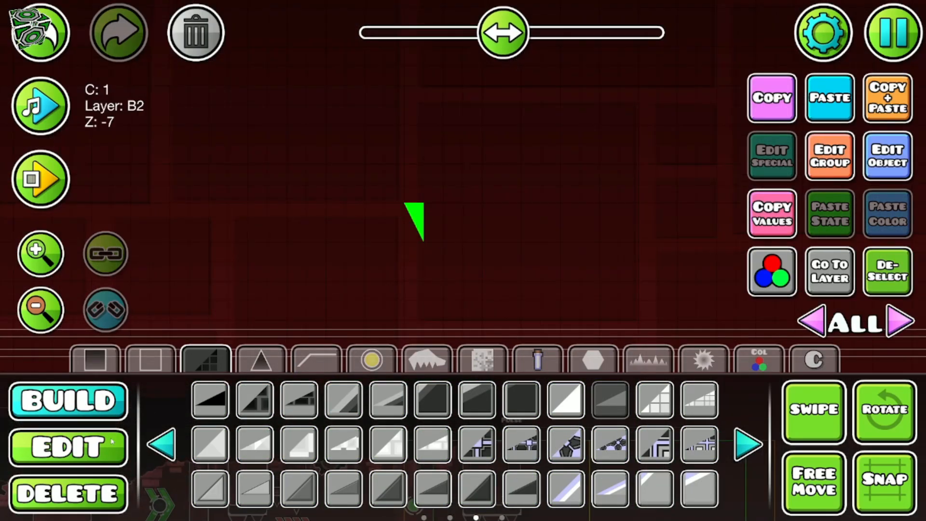
Step: Add square and further slope pieces to shape the title's letter M
left_click(68, 446)
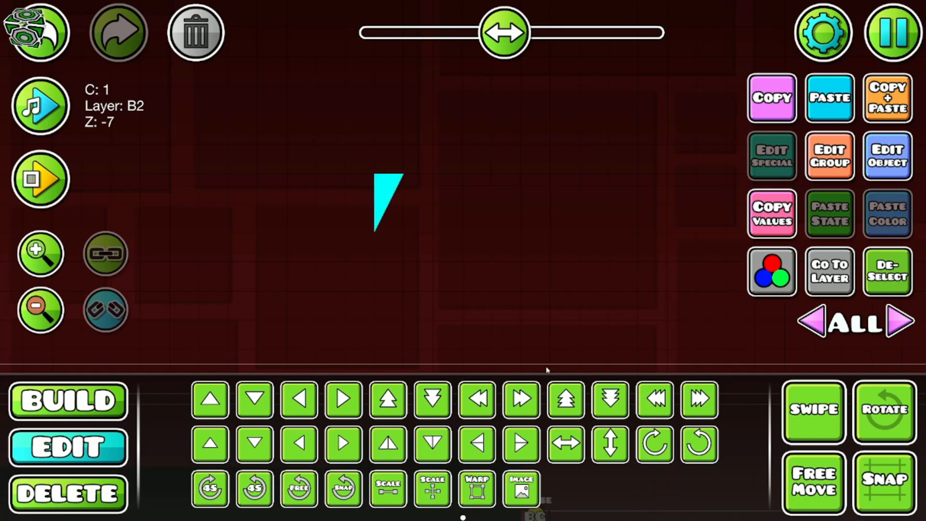
left_click(67, 401)
left_click(341, 400)
left_click(362, 194)
left_click(68, 447)
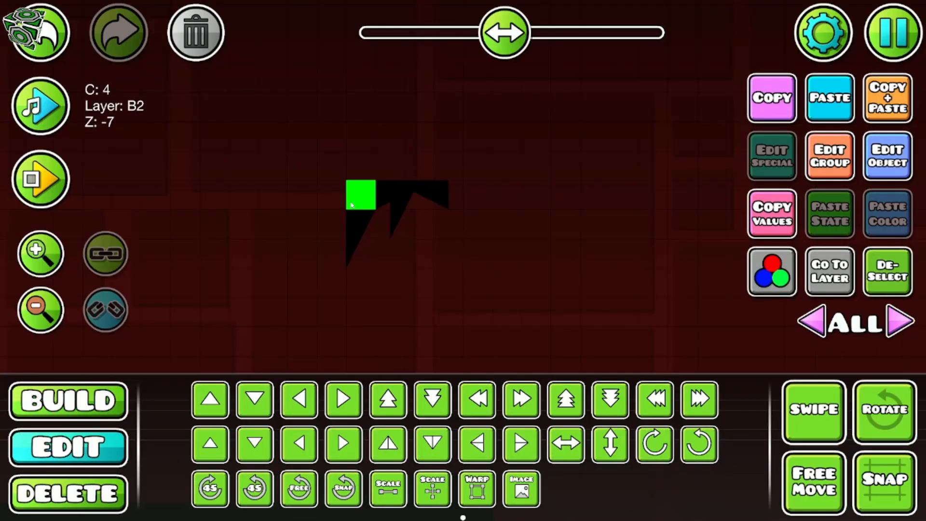
left_click_drag(717, 332, 197, 44)
left_click(887, 271)
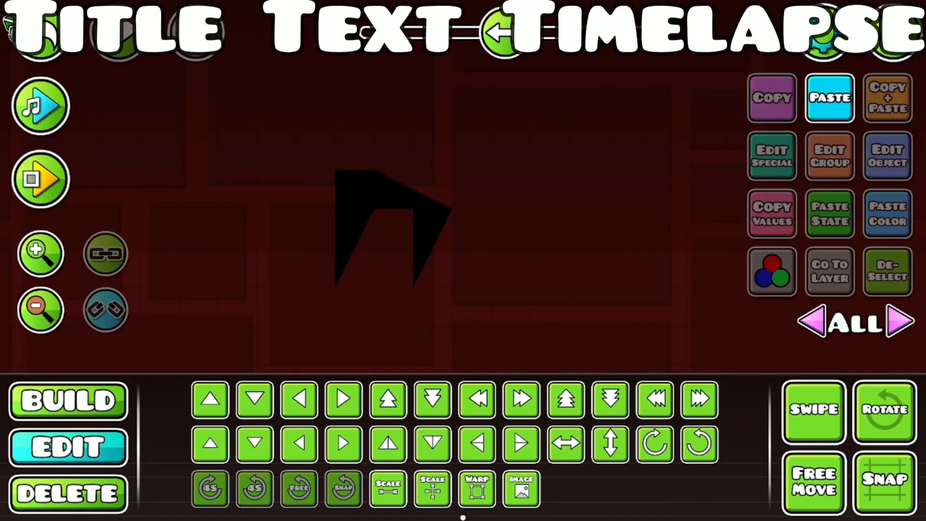
Step: Build the remaining letters from slope and block pieces so the title spells MIND CONTROL on two lines
left_click(381, 231)
left_click(814, 482)
left_click(888, 277)
left_click(814, 482)
left_click(365, 262)
left_click(68, 401)
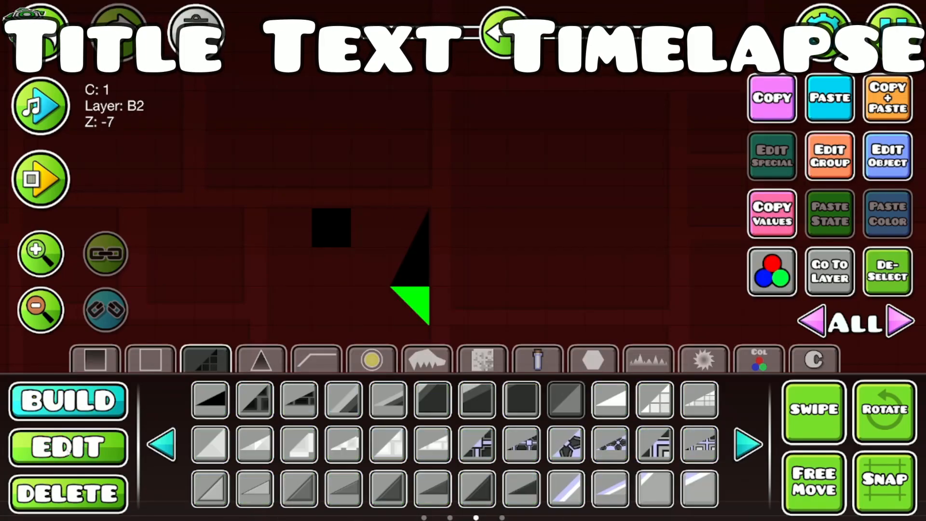
left_click(67, 447)
left_click(887, 271)
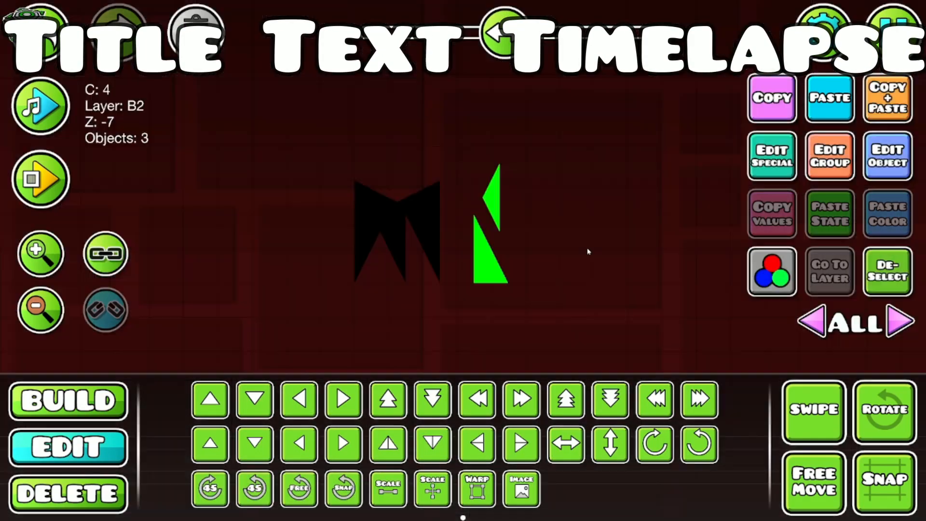
left_click(388, 488)
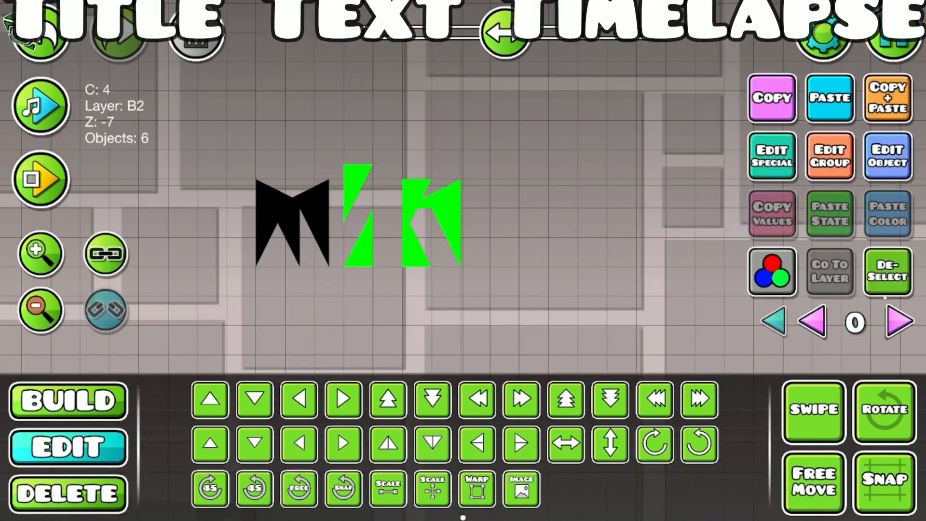
left_click(887, 272)
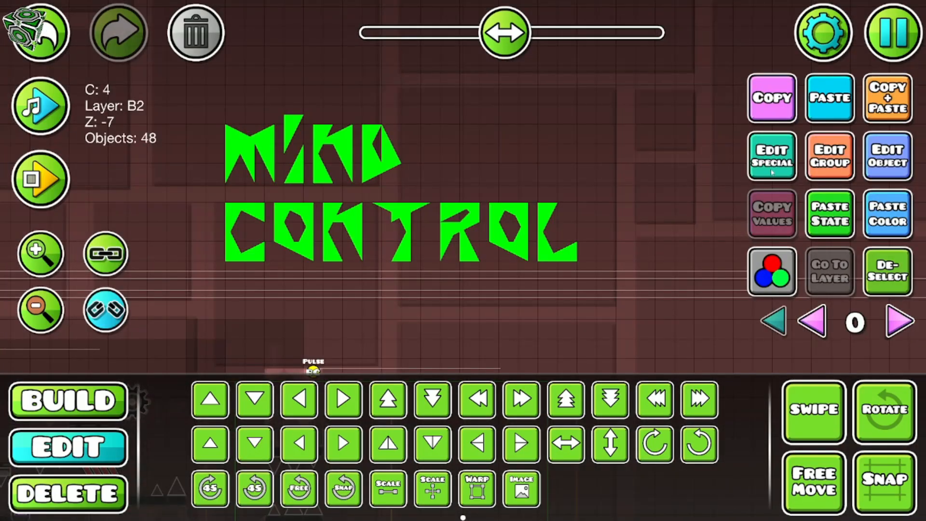
Step: Set the MIND CONTROL lettering's Z layer to T2
left_click(829, 156)
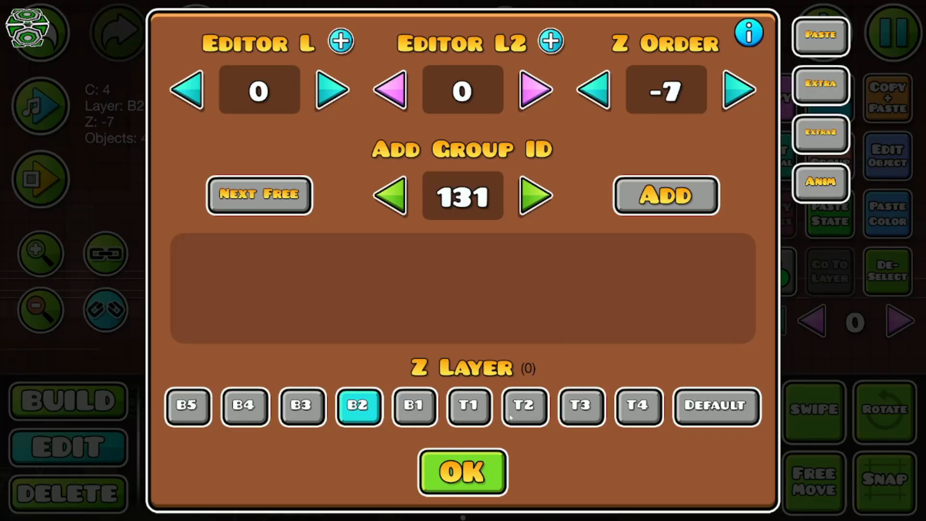
left_click(523, 405)
left_click(463, 471)
left_click(263, 161)
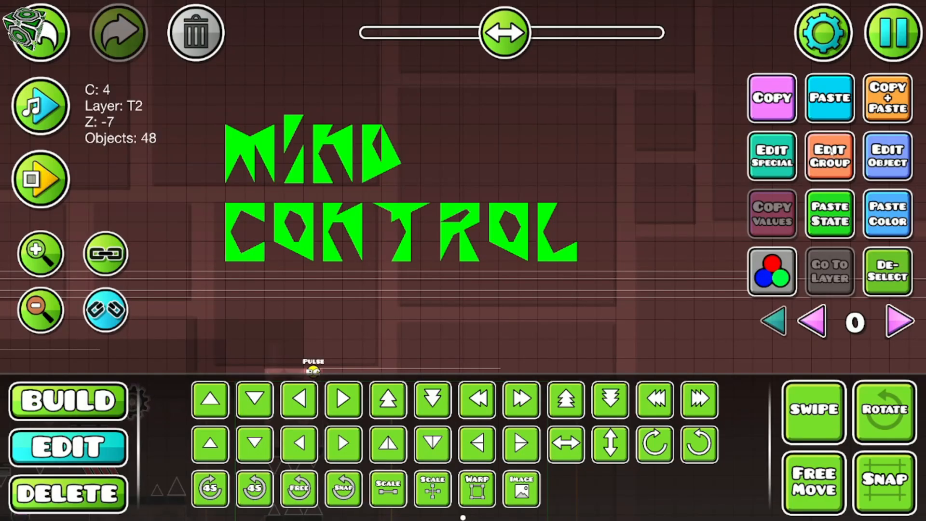
Step: Set the MIND CONTROL lettering's Z layer to T4
left_click(830, 152)
left_click(636, 405)
left_click(463, 471)
left_click(254, 158)
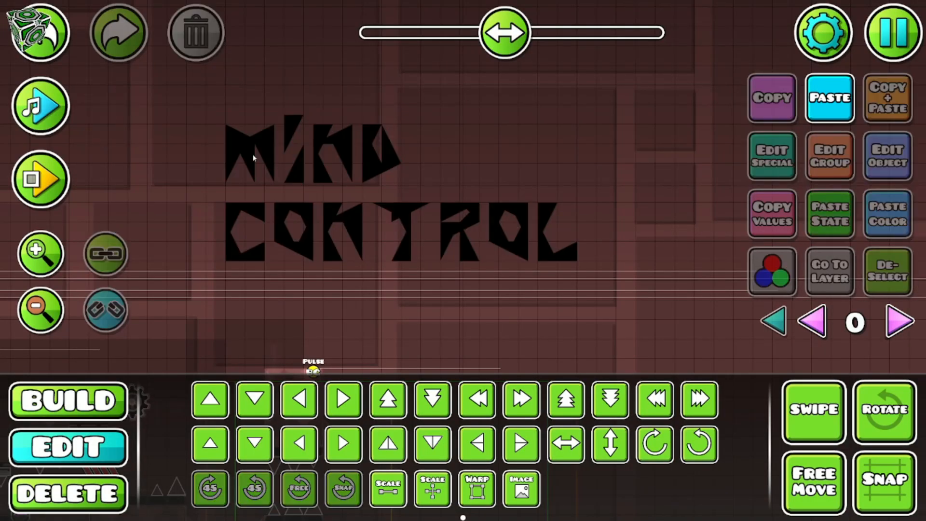
left_click(254, 158)
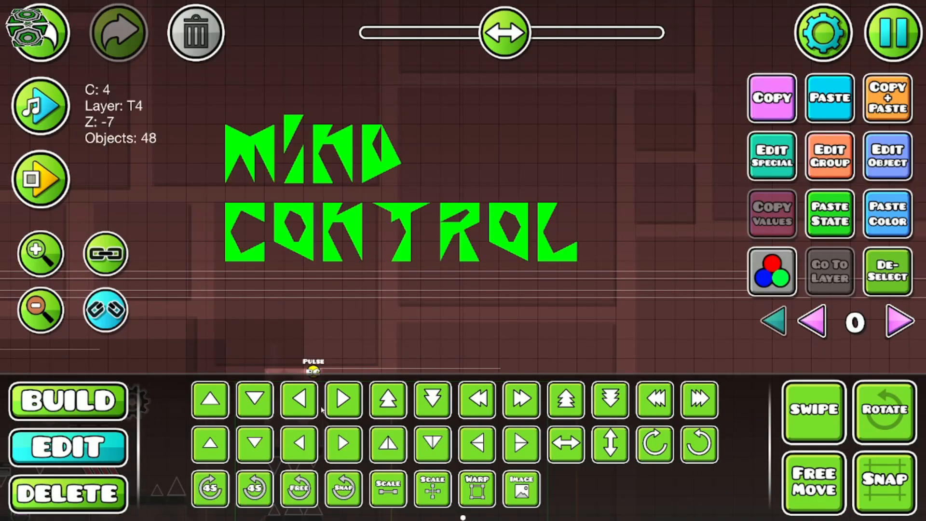
Step: Give a copy of the lettering color channel 2 and offset it slightly below the black text as a highlight edge
left_click(887, 156)
left_click(359, 279)
left_click(461, 438)
left_click(218, 401)
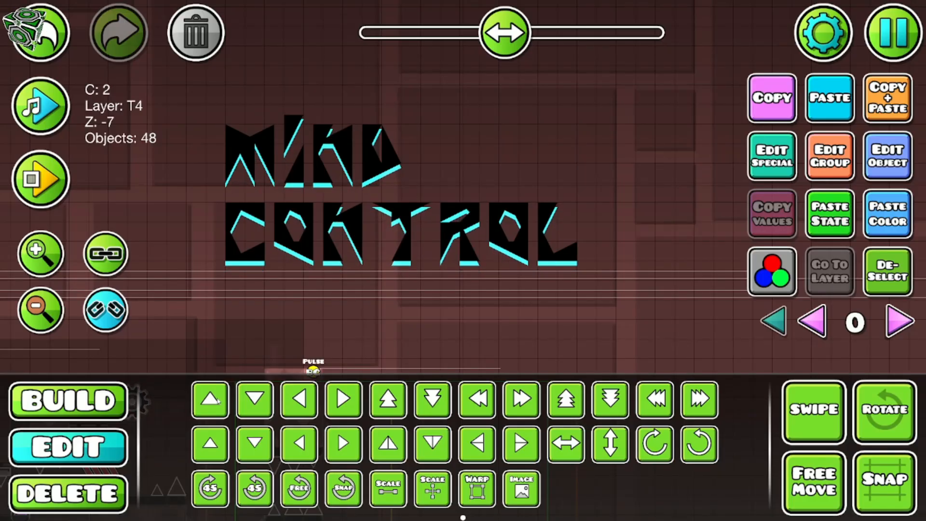
left_click(472, 294)
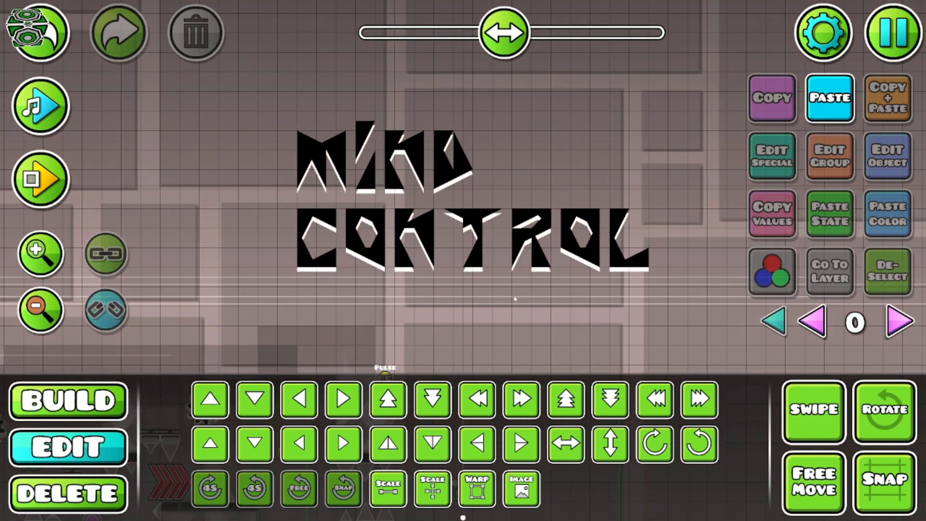
Step: Assign the complete title text to group 134 and position it inside the camera guide's frame
left_click(830, 155)
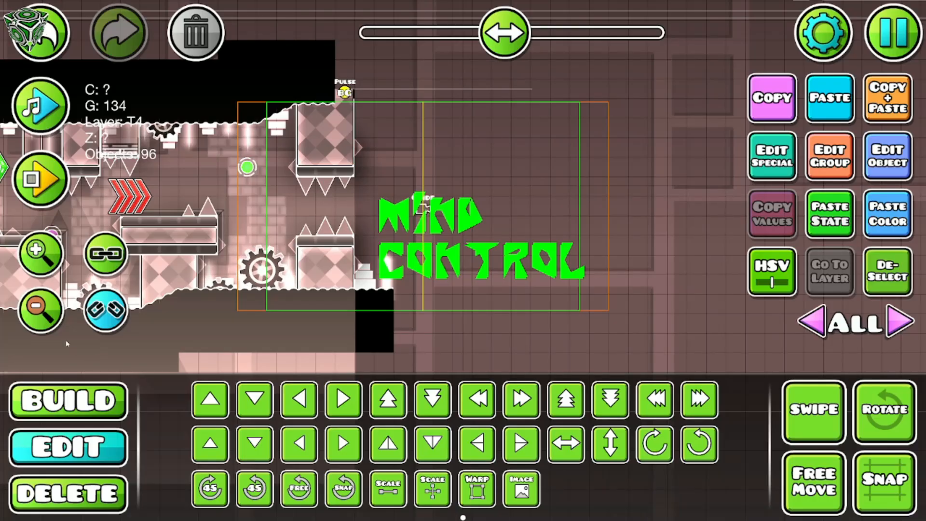
left_click(46, 314)
left_click(829, 156)
left_click(462, 471)
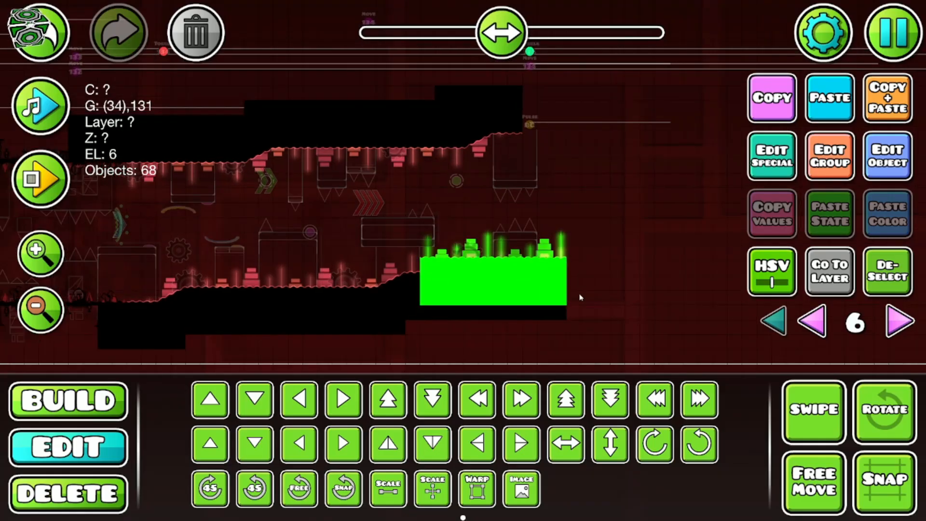
Step: Place a copy of the last ground segment above the original, and playtest the ending before returning to the editor
key("alt+d")
left_click(427, 199)
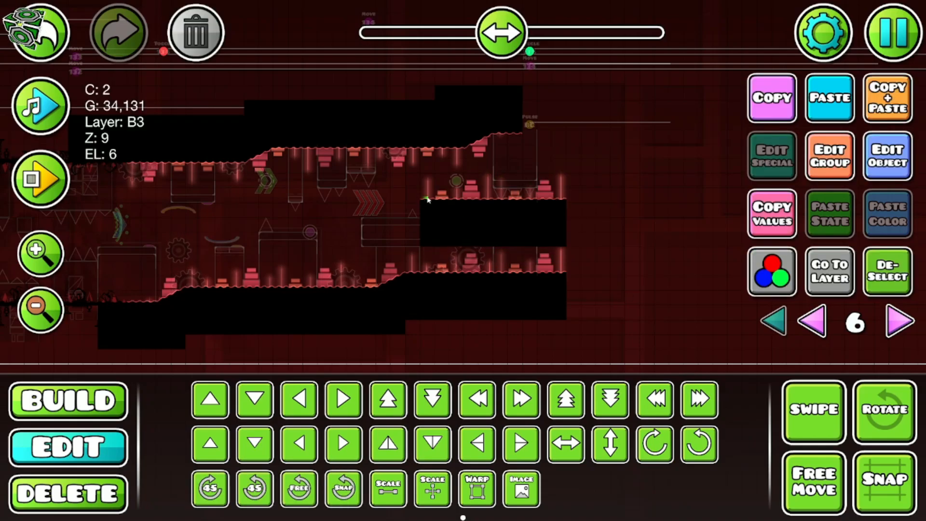
left_click(421, 207)
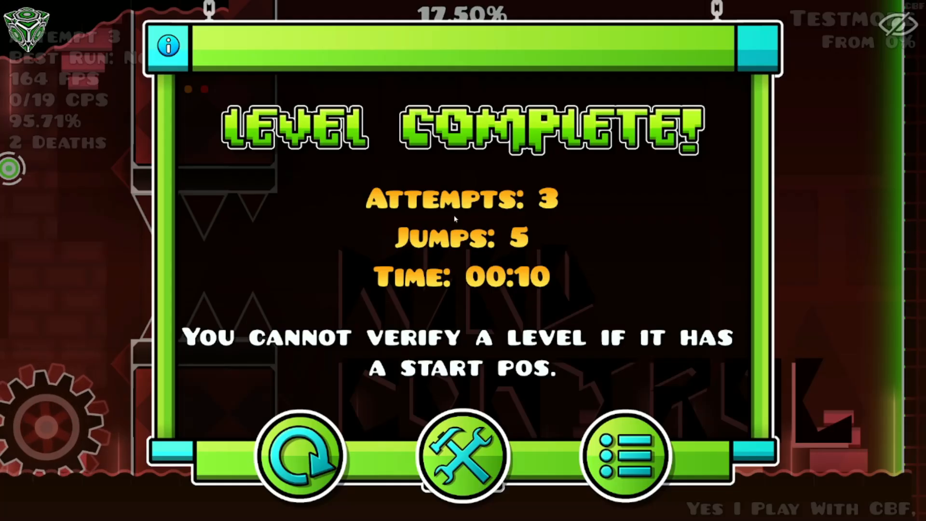
left_click(477, 454)
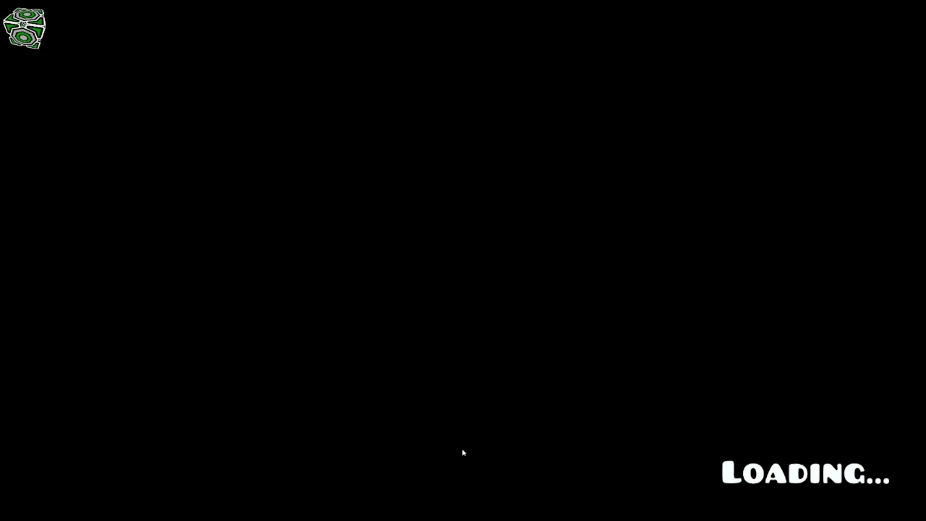
Step: Place a text object between the last pillar's upper and lower spikes and scale it down to a small size
scroll(463, 452, "up", 3)
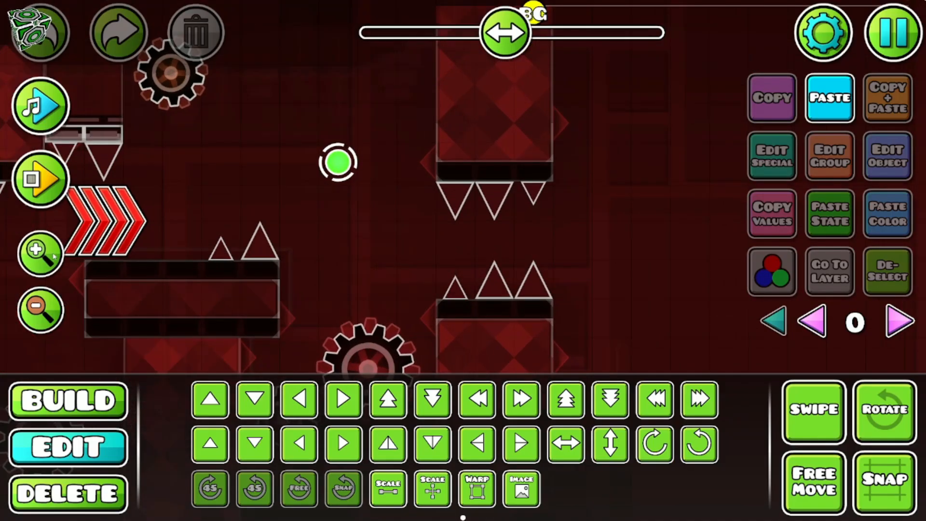
left_click(69, 402)
left_click(371, 360)
left_click(476, 399)
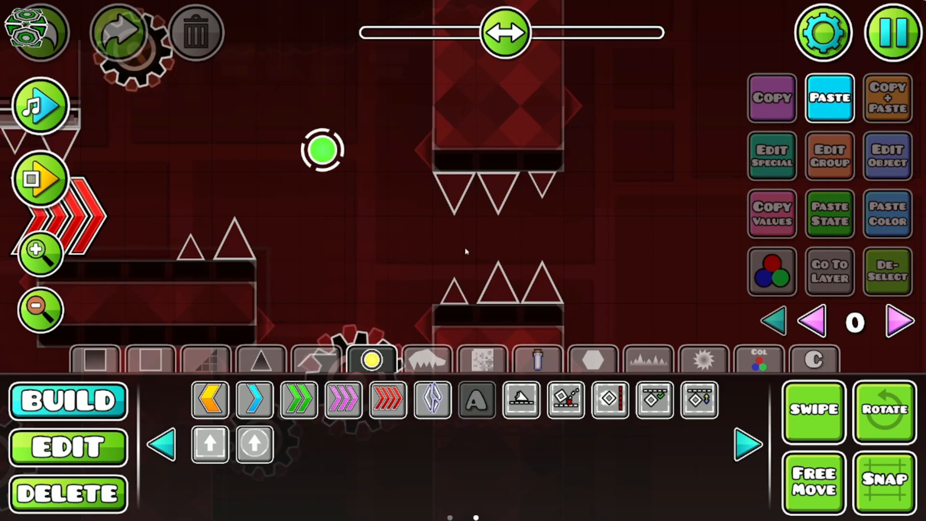
left_click(460, 248)
left_click(69, 446)
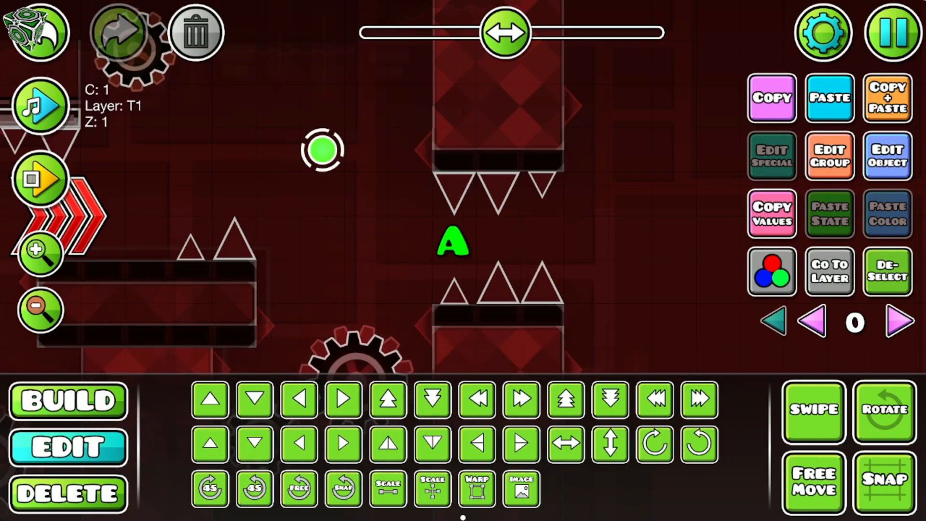
left_click(887, 155)
left_click(684, 58)
left_click(463, 439)
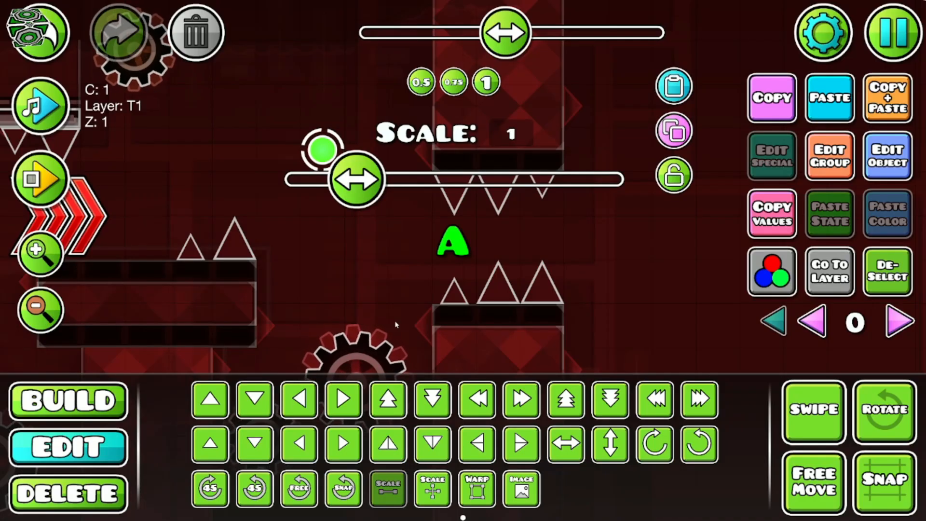
left_click_drag(352, 177, 270, 193)
Step: Set the text object's content to a comma-separated line of three player names and nudge the line slightly upward
left_click(888, 156)
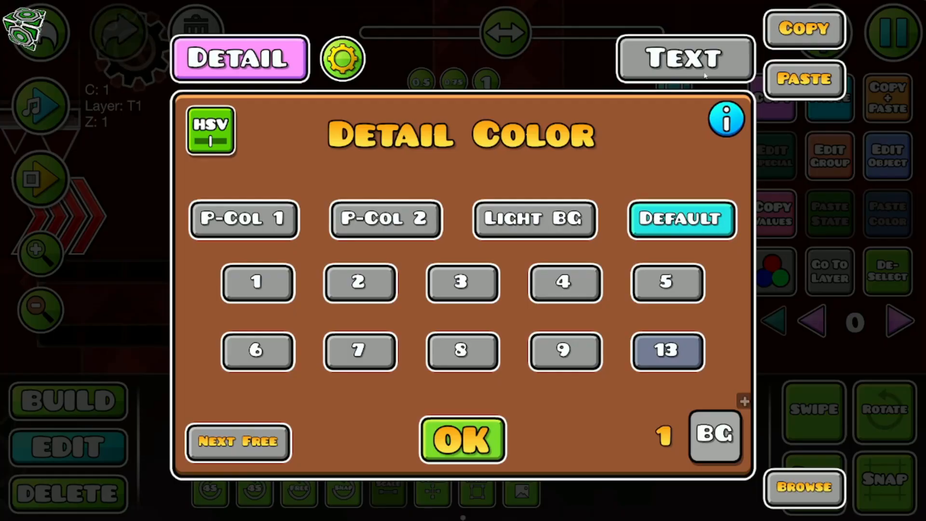
left_click(684, 58)
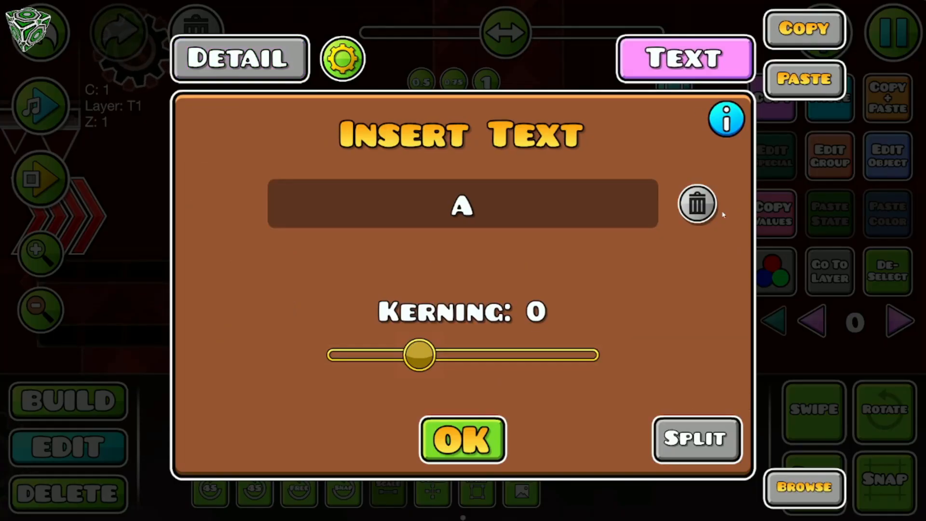
left_click(476, 210)
type("Dast")
type("in")
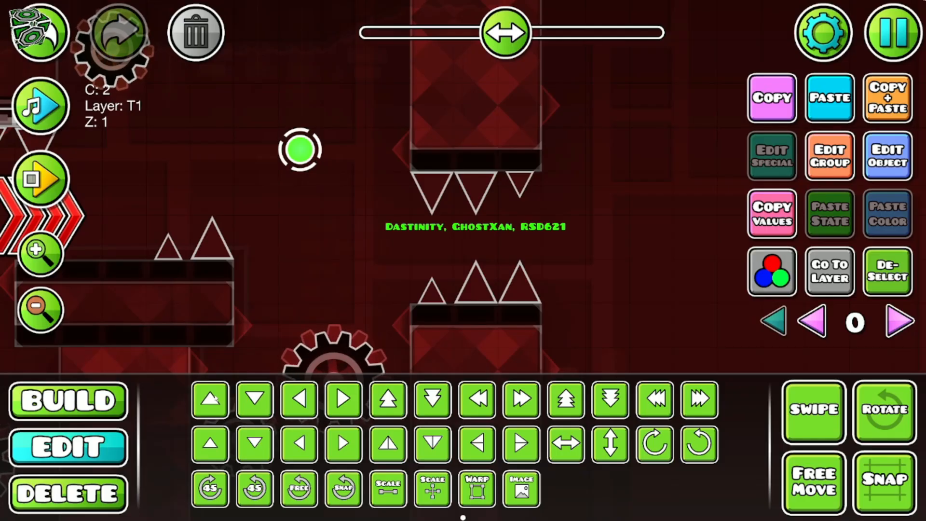
left_click(214, 400)
left_click(215, 400)
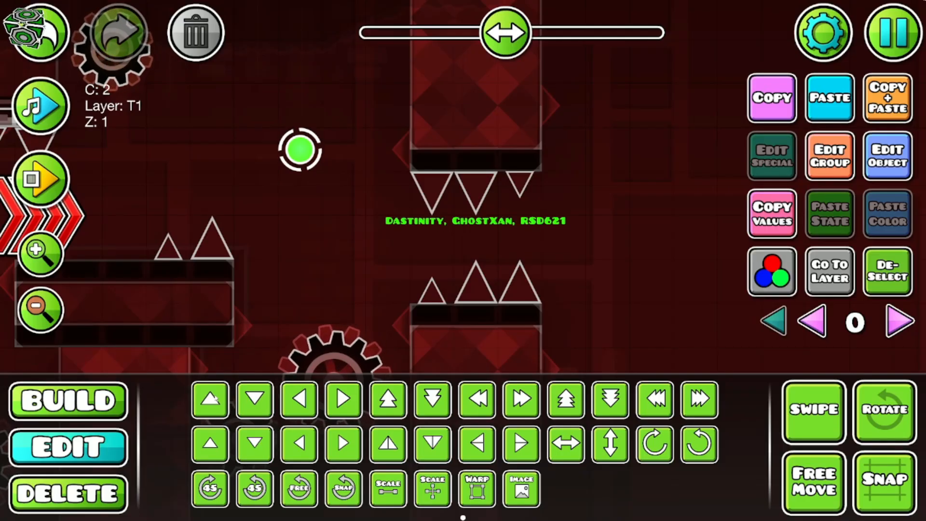
Step: Try to stack several duplicates of the player-name line in closely spaced rows beneath the original
left_click(863, 286)
left_click(499, 231)
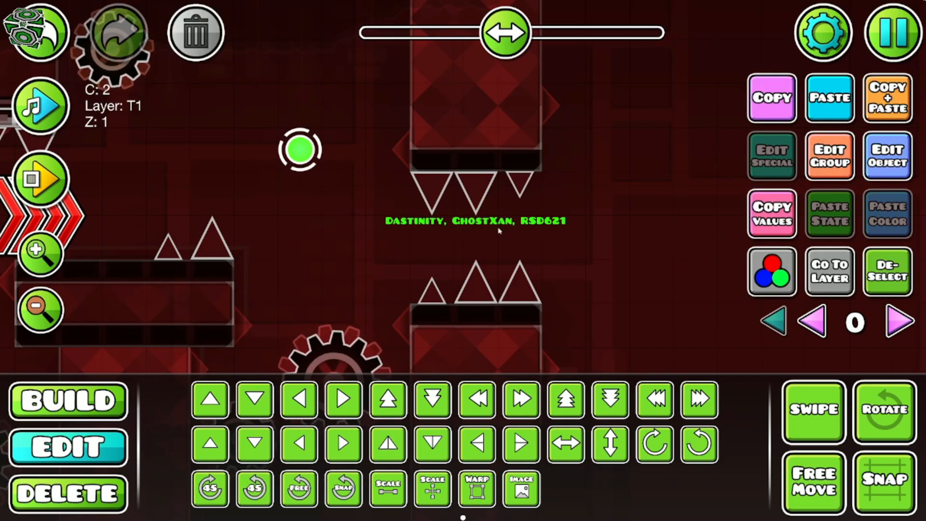
left_click(266, 395)
left_click(266, 394)
left_click(265, 395)
left_click(267, 394)
left_click(267, 395)
key("ctrl+d")
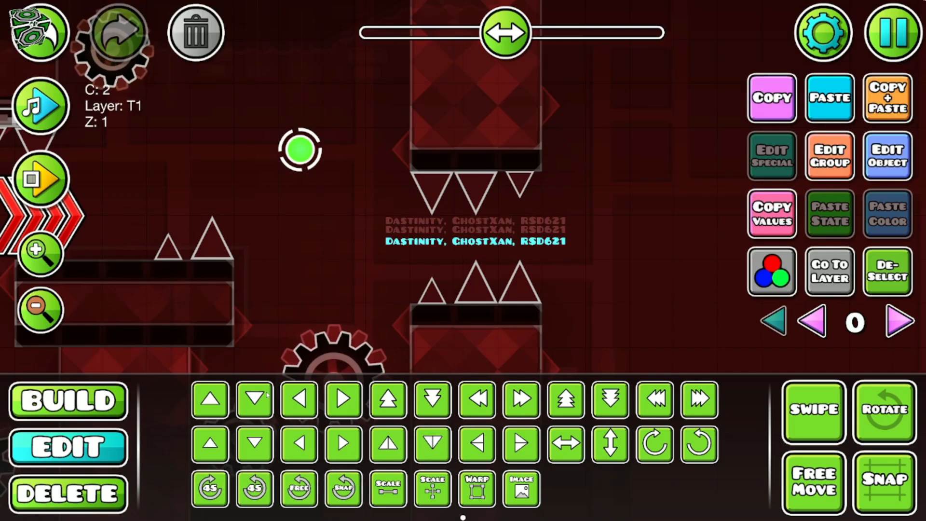
left_click(267, 395)
left_click(268, 394)
left_click(409, 242)
left_click(409, 232, "shift")
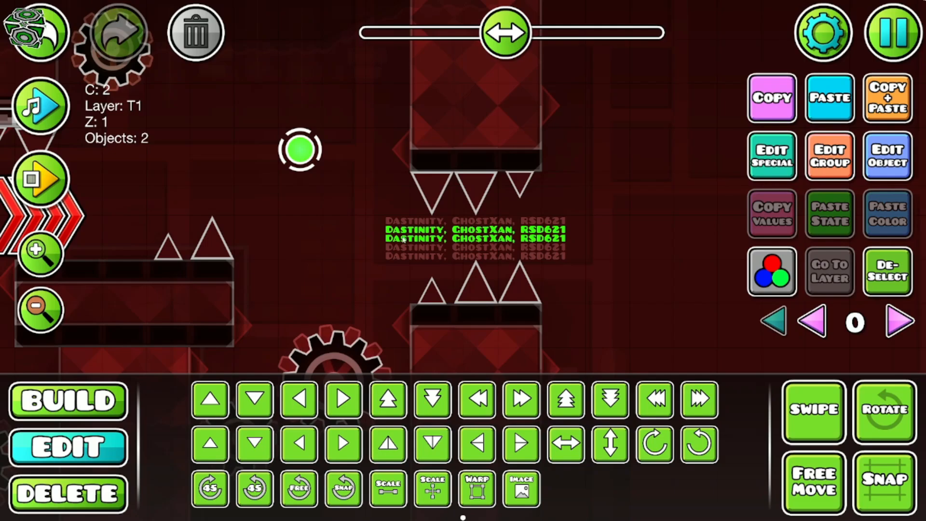
left_click_drag(410, 245, 402, 267)
left_click(193, 38)
Step: Complete a six-row credits block between the spikes, entering a different set of comma-separated player names in each row
left_click(418, 225)
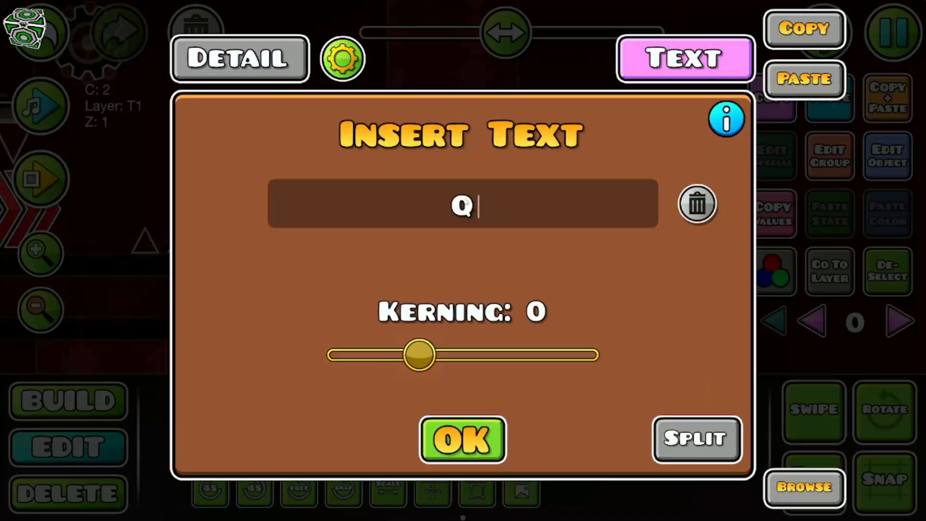
type("afo, Felmix9")
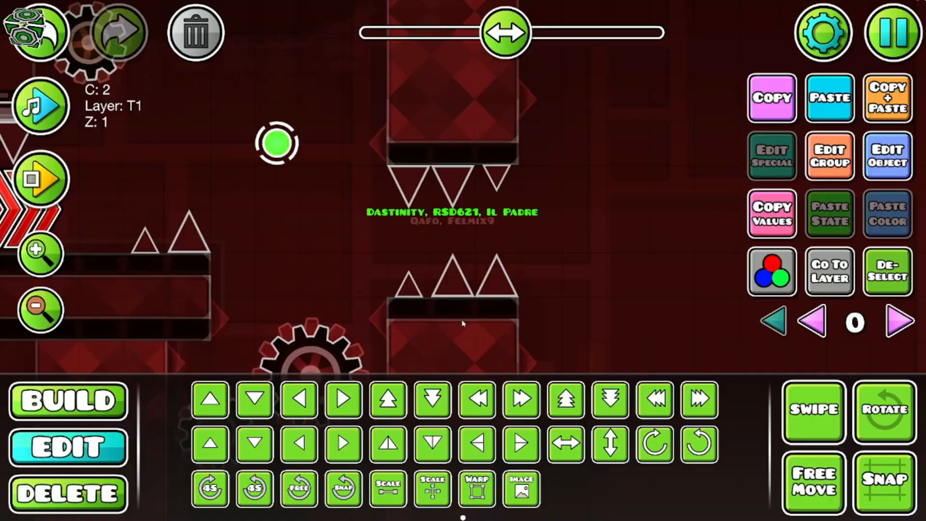
type(", Rion")
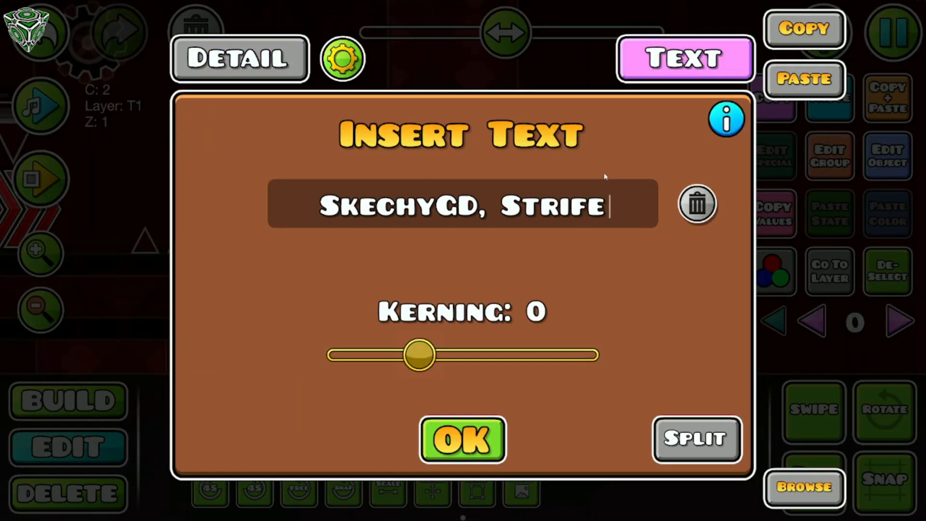
type("GD, KirbyaxolotGMD")
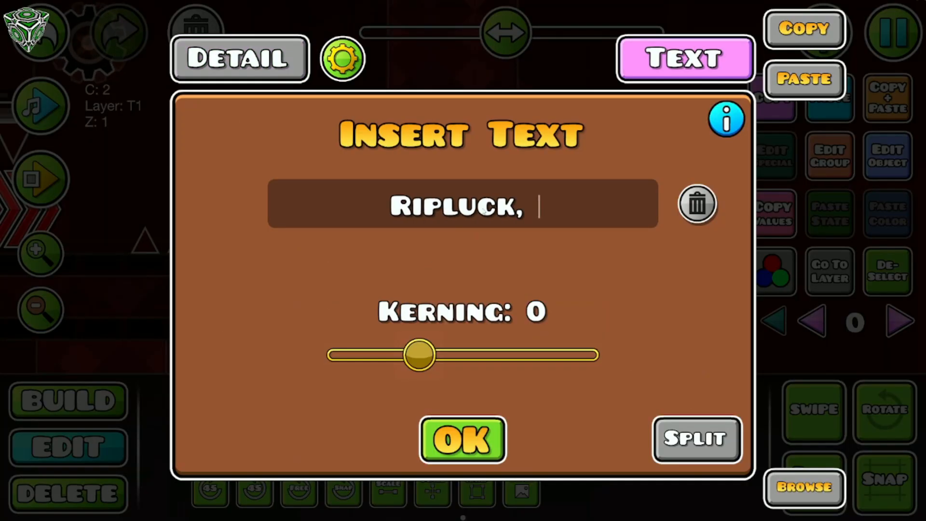
type("NEOntixx, NoL")
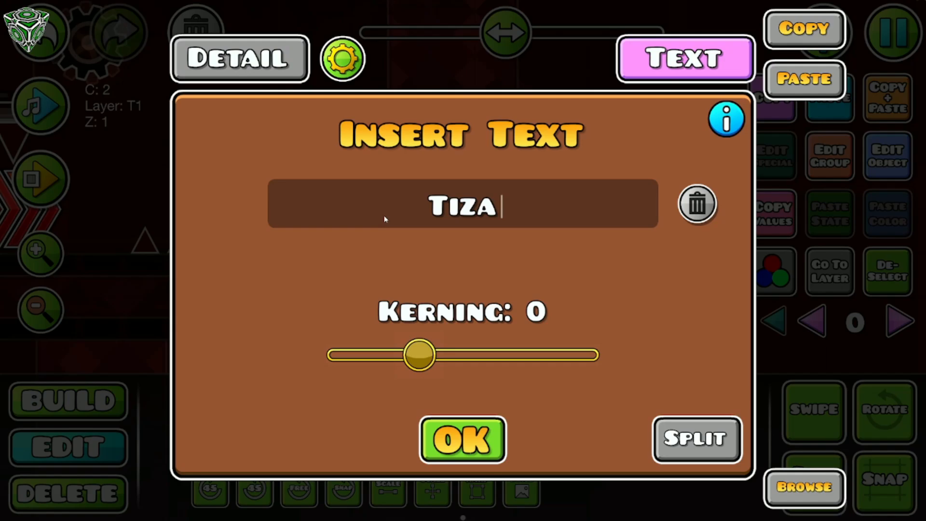
type(", Lafftik, SippiecupGD")
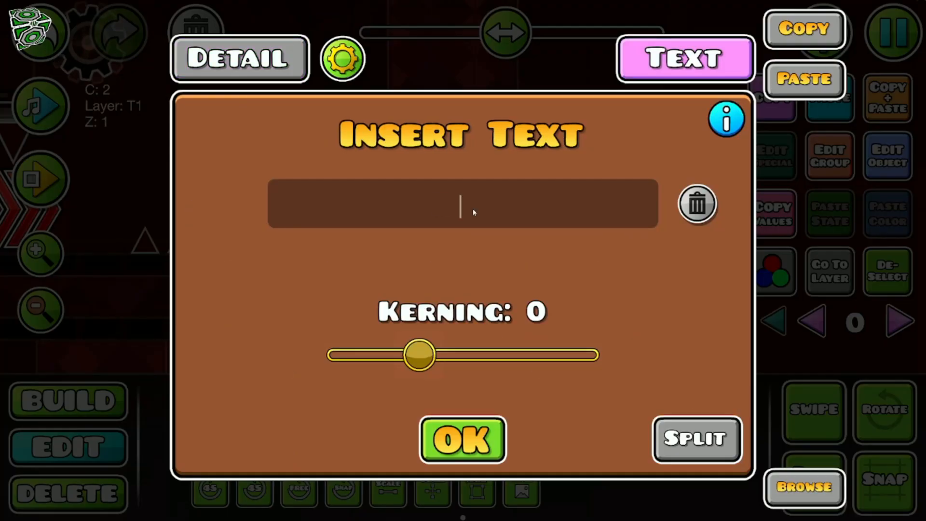
type("TAP, Aruzan, A4ron")
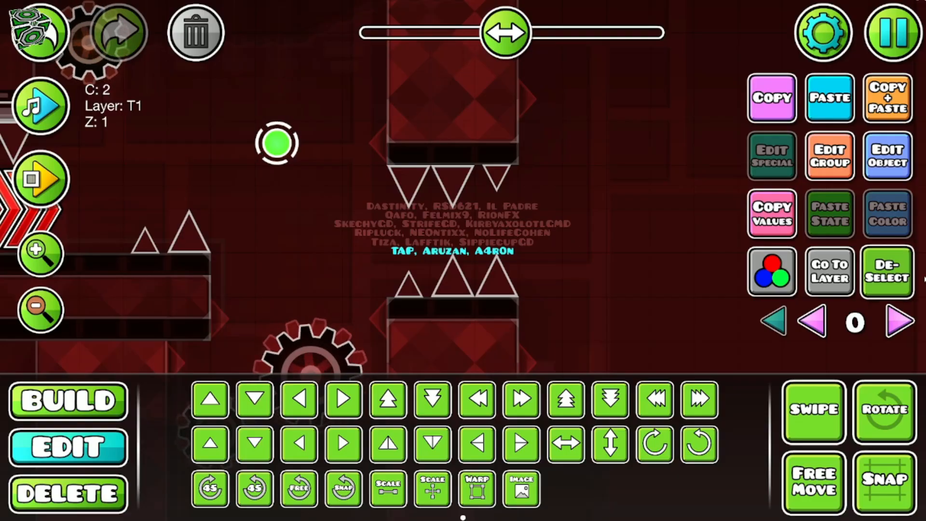
Step: Playtest the ending to check the title and credits, restarting the attempt as needed before returning to the editor
scroll(585, 275, "down", 3)
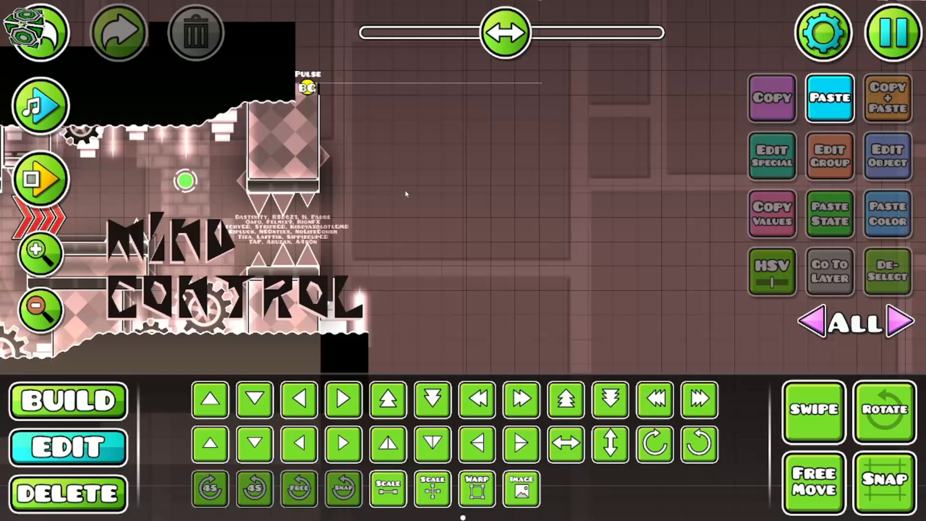
left_click_drag(406, 194, 399, 193)
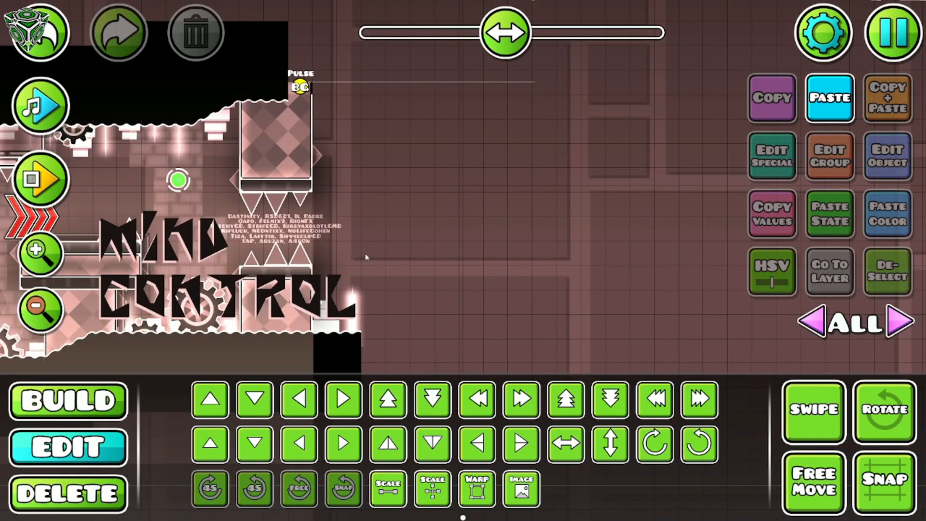
scroll(357, 272, "up", 2)
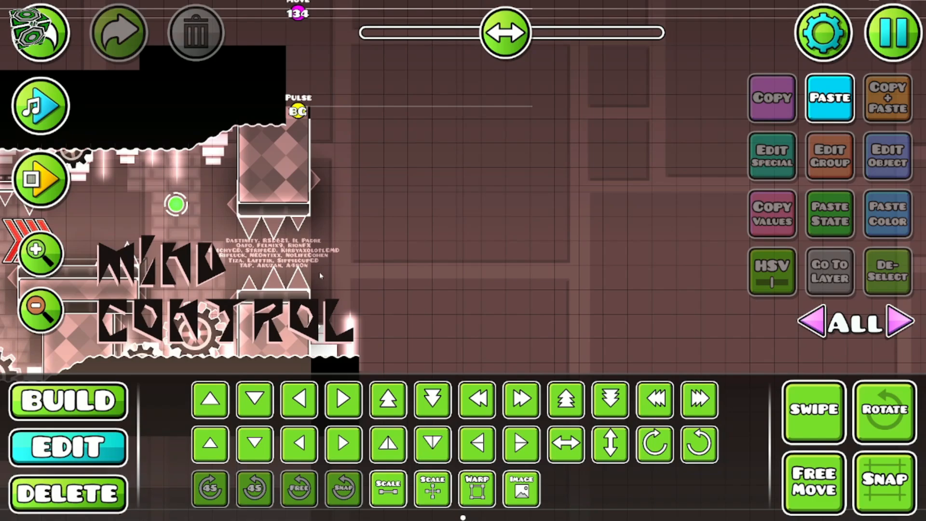
scroll(351, 275, "down", 2)
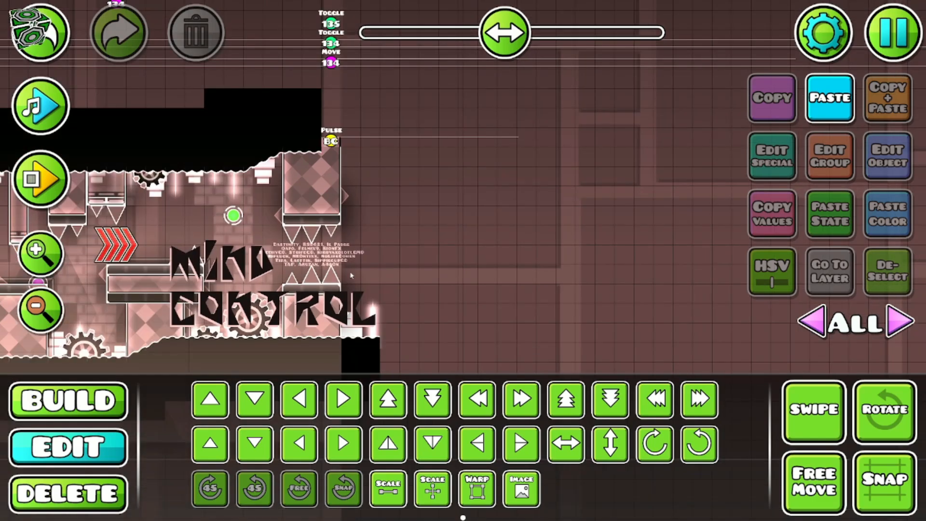
left_click(906, 11)
left_click(538, 203)
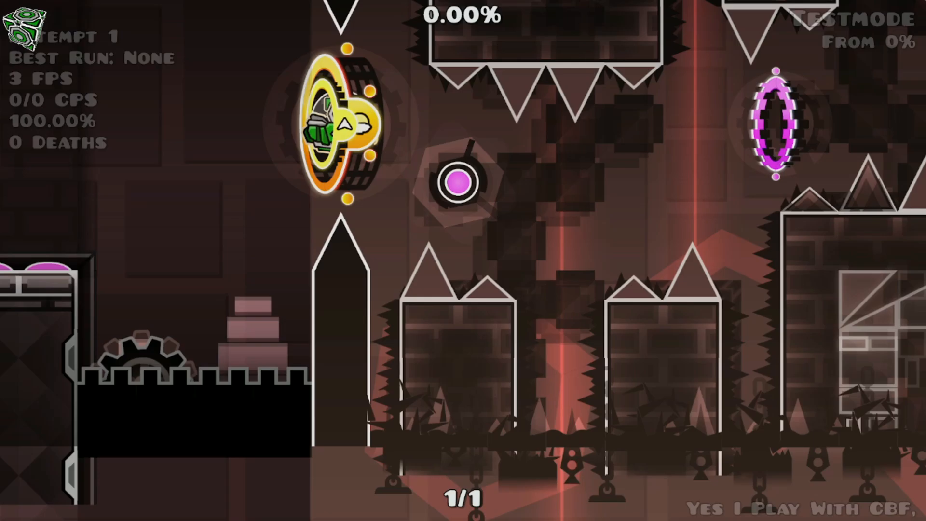
key("r")
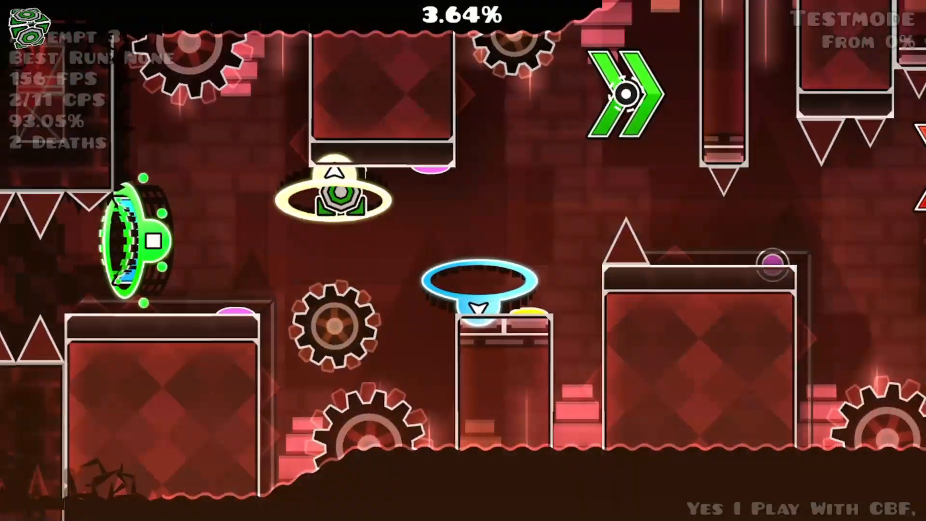
key("space")
key("space")
key("space")
key("space")
key("space")
key("space")
key("space")
key("space")
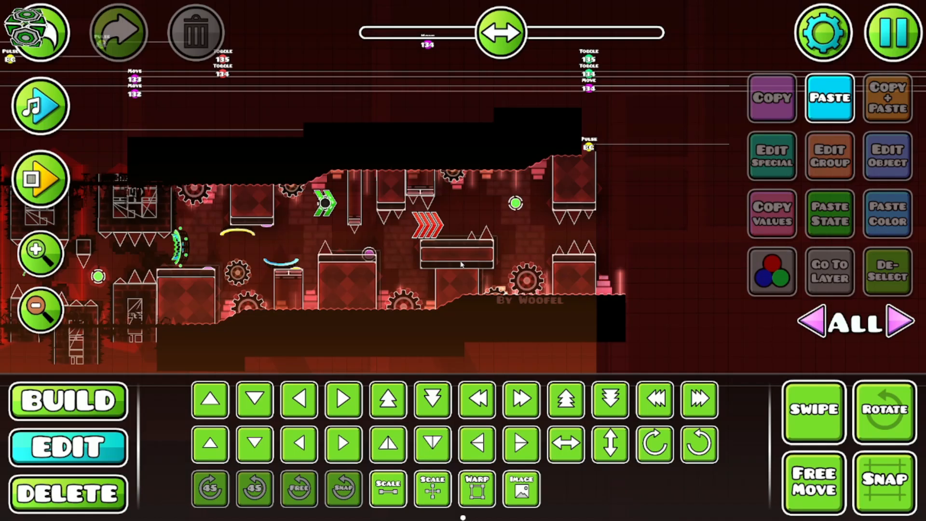
Step: Examine the finished sections leading up to the ending, including the orb corridors and the spiked brick section
scroll(536, 253, "down", 5)
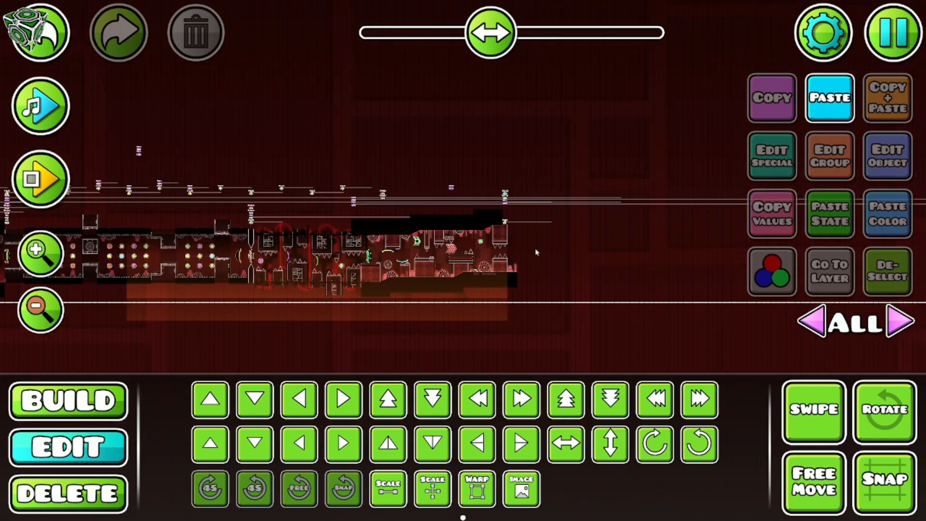
left_click_drag(279, 243, 810, 199)
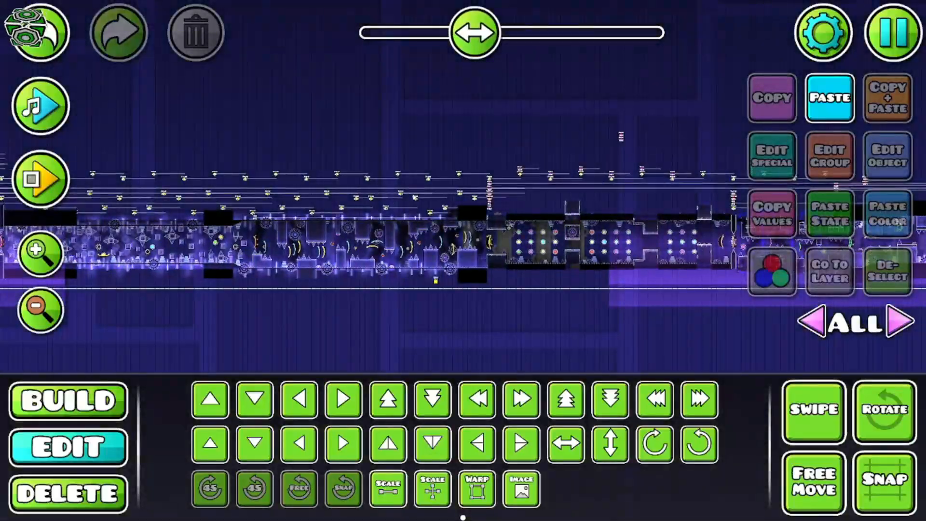
left_click_drag(328, 224, 206, 226)
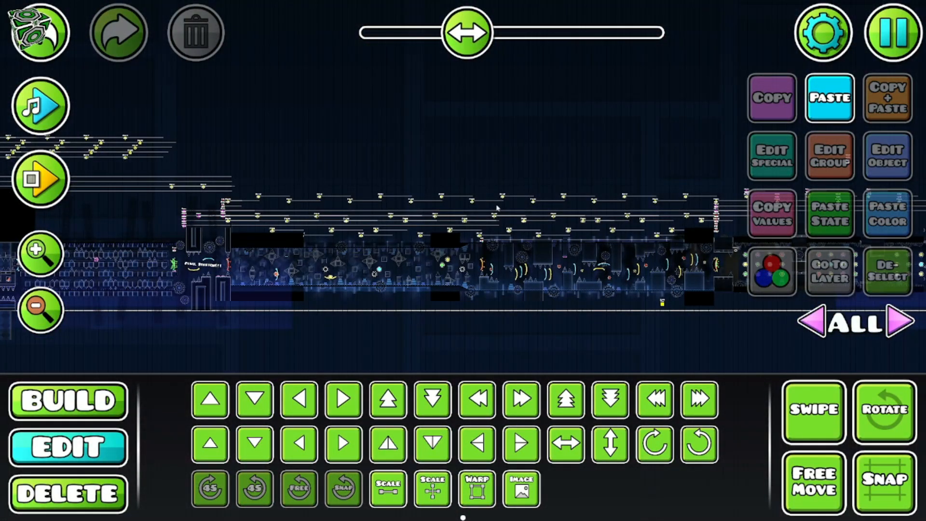
left_click_drag(497, 209, 407, 205)
scroll(424, 202, "up", 5)
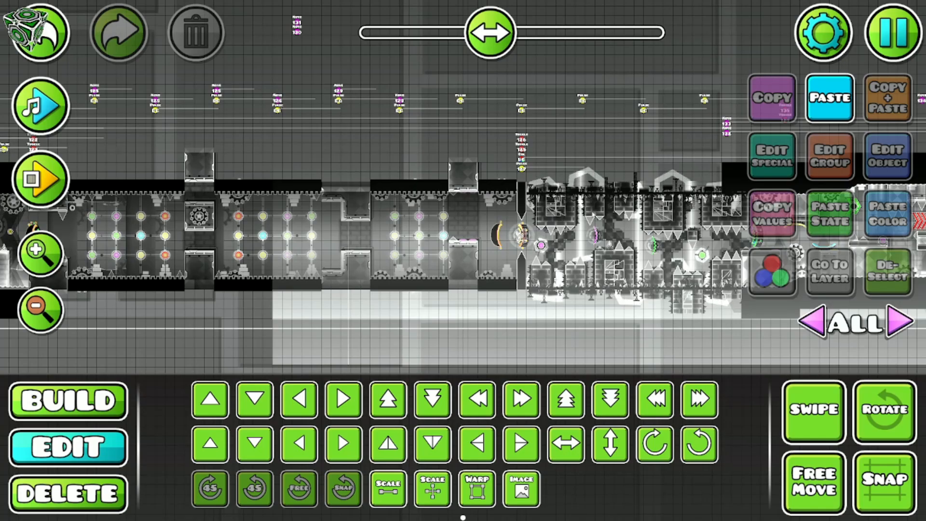
left_click_drag(827, 219, 491, 245)
scroll(491, 245, "down", 3)
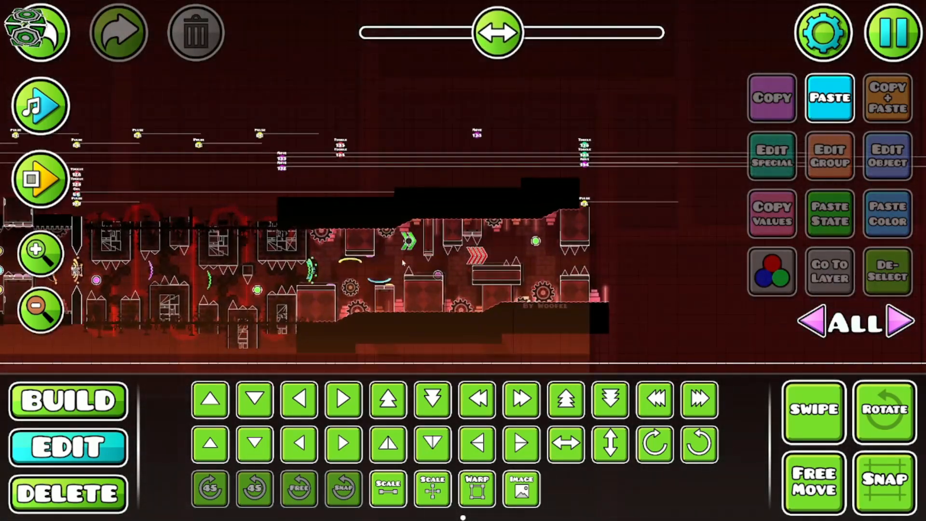
Step: Review the level's decoration from its early sections onward, checking each section's layout in turn
left_click_drag(365, 237, 641, 235)
left_click_drag(133, 263, 324, 248)
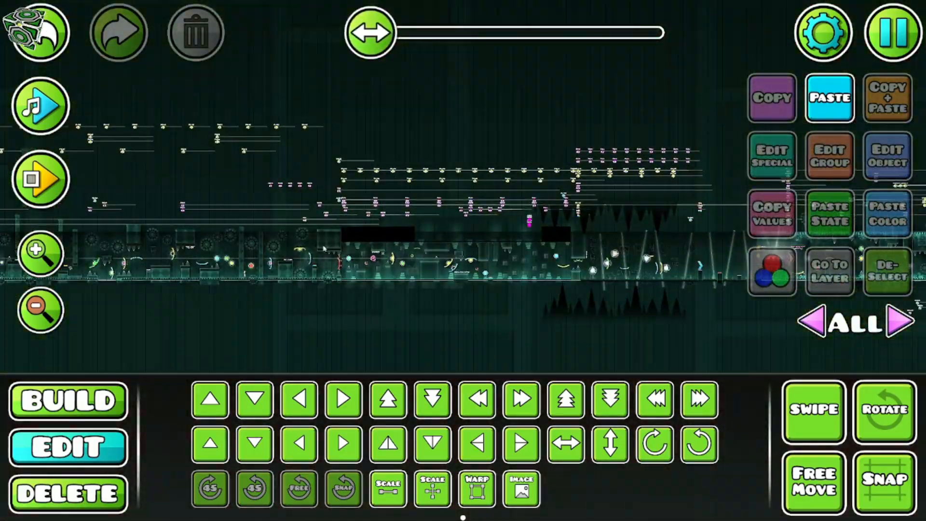
left_click_drag(333, 186, 579, 178)
left_click_drag(419, 205, 142, 214)
left_click_drag(493, 236, 280, 239)
left_click_drag(544, 241, 324, 251)
left_click_drag(479, 254, 268, 262)
left_click_drag(691, 194, 373, 223)
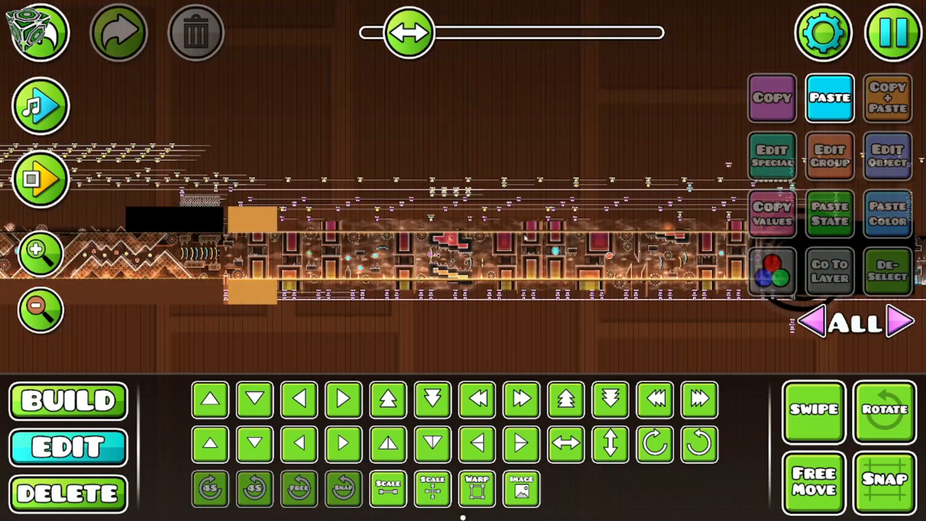
left_click_drag(525, 238, 267, 227)
left_click_drag(535, 256, 406, 277)
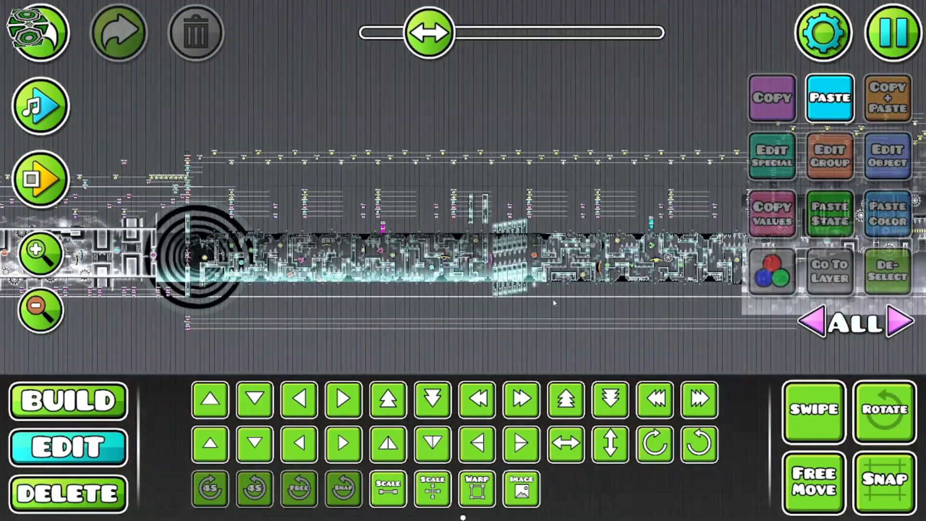
left_click_drag(554, 303, 318, 280)
left_click_drag(558, 228, 346, 228)
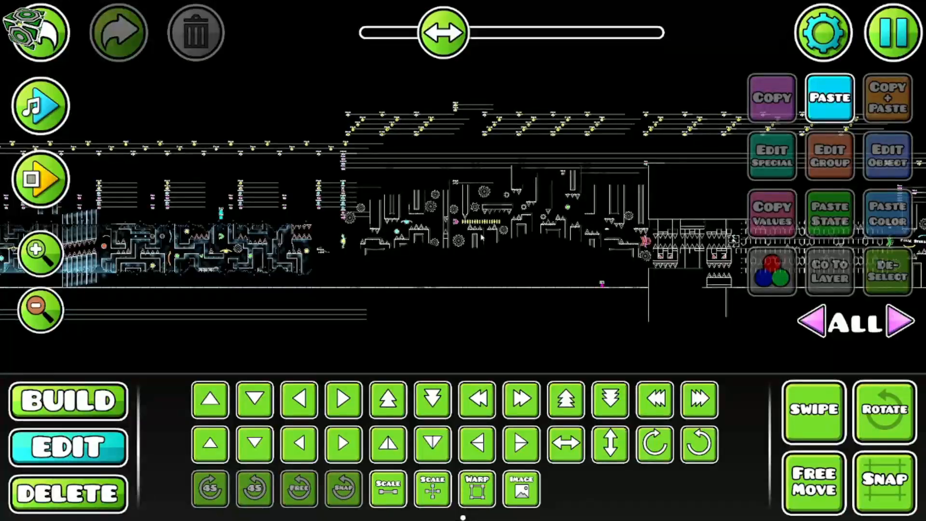
left_click_drag(598, 227, 338, 231)
left_click_drag(479, 234, 158, 232)
left_click_drag(493, 264, 313, 274)
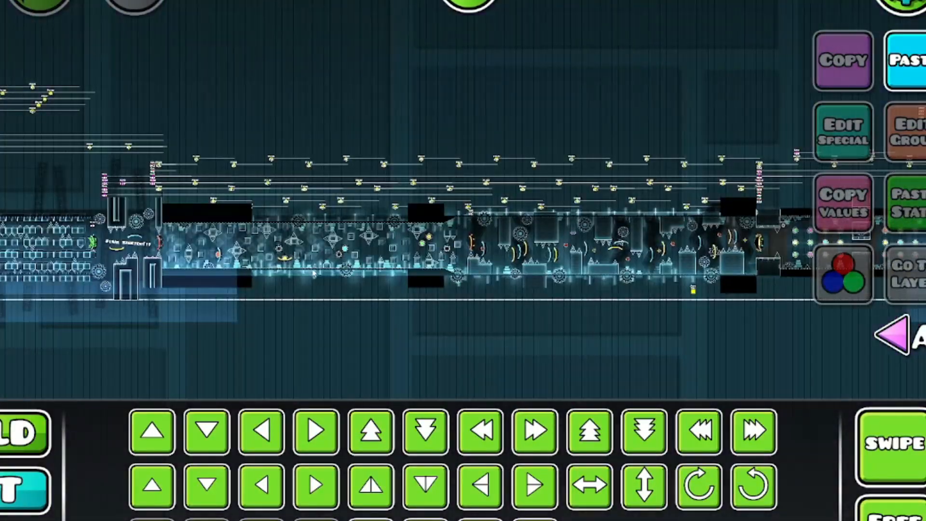
Step: Review the level from the Final Stretch text through the blue gear and spike sections to the orb corridors
left_click_drag(594, 239, 225, 255)
left_click_drag(532, 275, 294, 262)
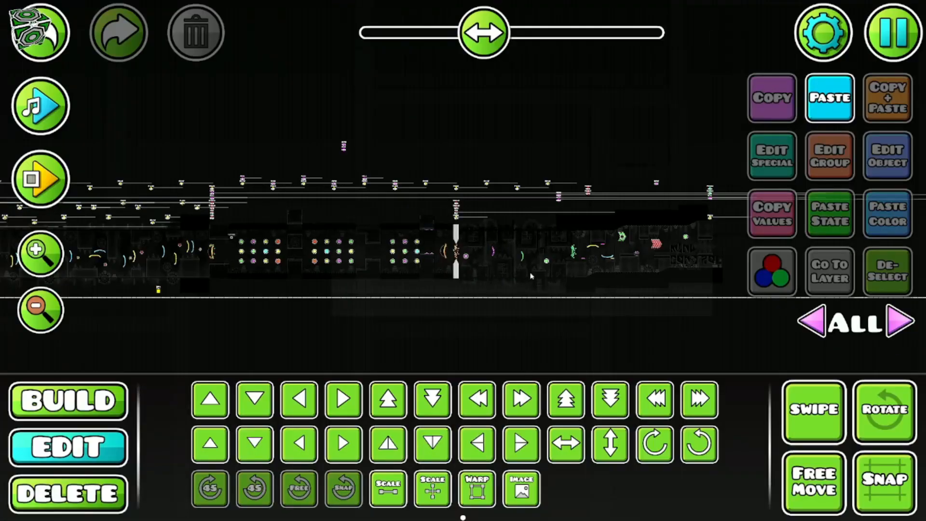
left_click_drag(498, 288, 474, 261)
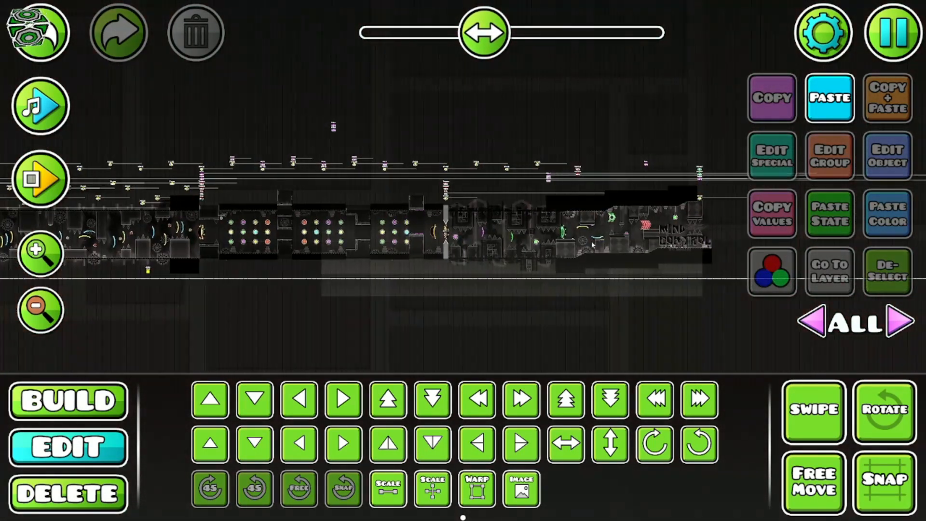
left_click_drag(593, 245, 623, 250)
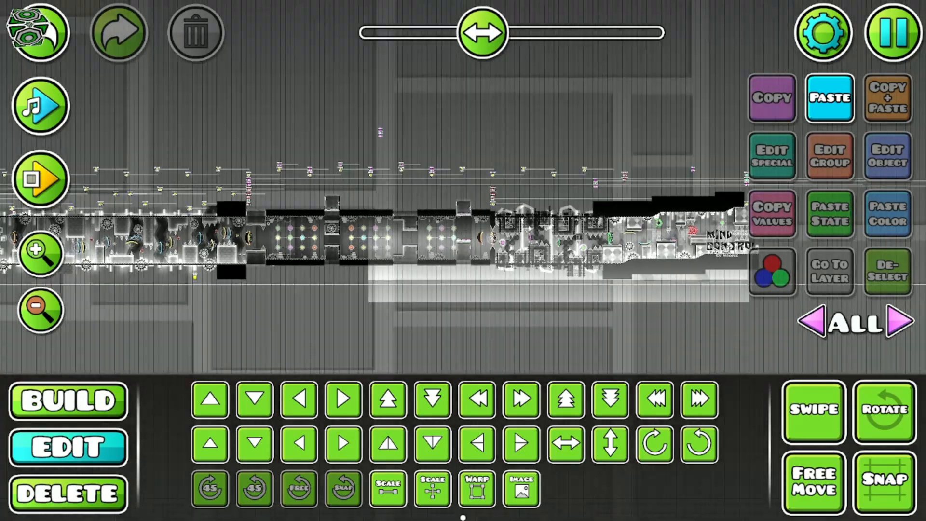
left_click_drag(529, 227, 533, 230)
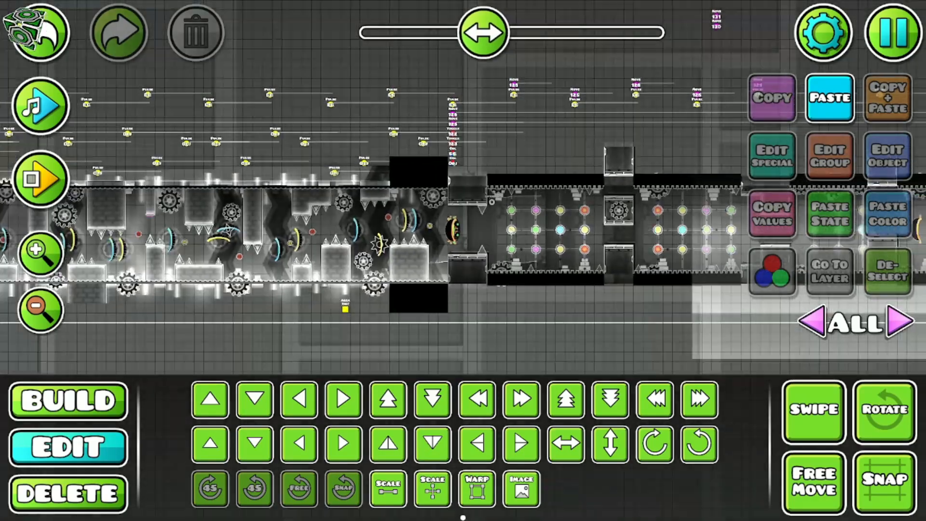
left_click_drag(488, 234, 640, 232)
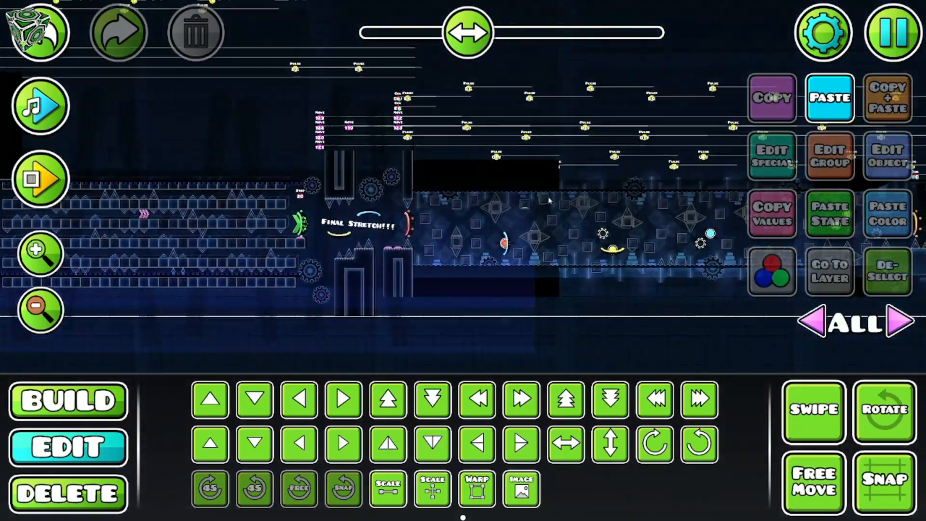
Step: Examine the closing part of the level, from the orb corridors through the red spiked blocks to the MIND CONTROL title
left_click_drag(557, 222, 208, 268)
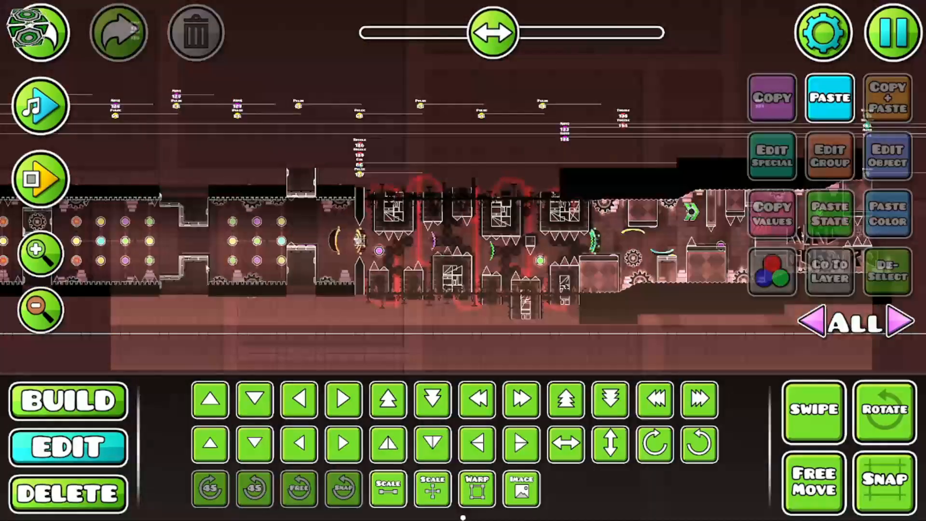
left_click_drag(505, 243, 359, 232)
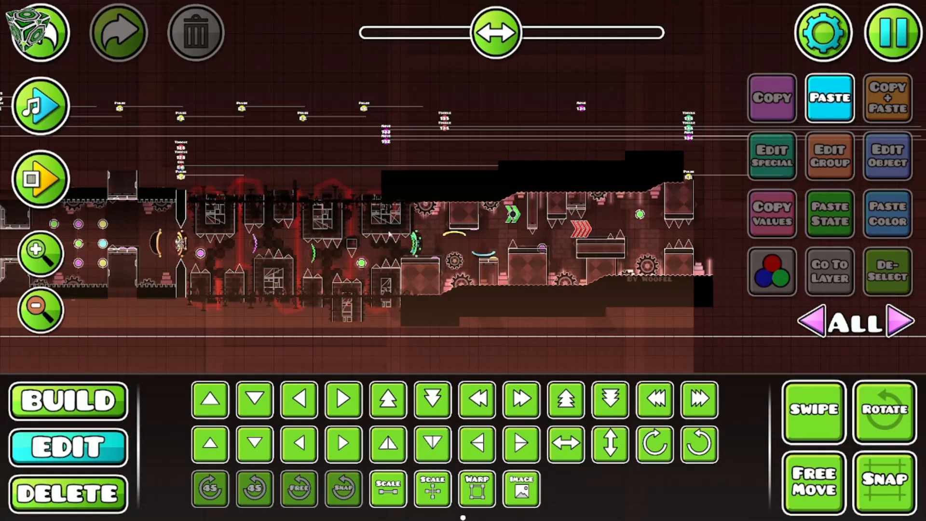
left_click_drag(506, 39, 408, 45)
left_click_drag(641, 237, 357, 241)
left_click_drag(714, 263, 418, 249)
left_click_drag(675, 220, 193, 234)
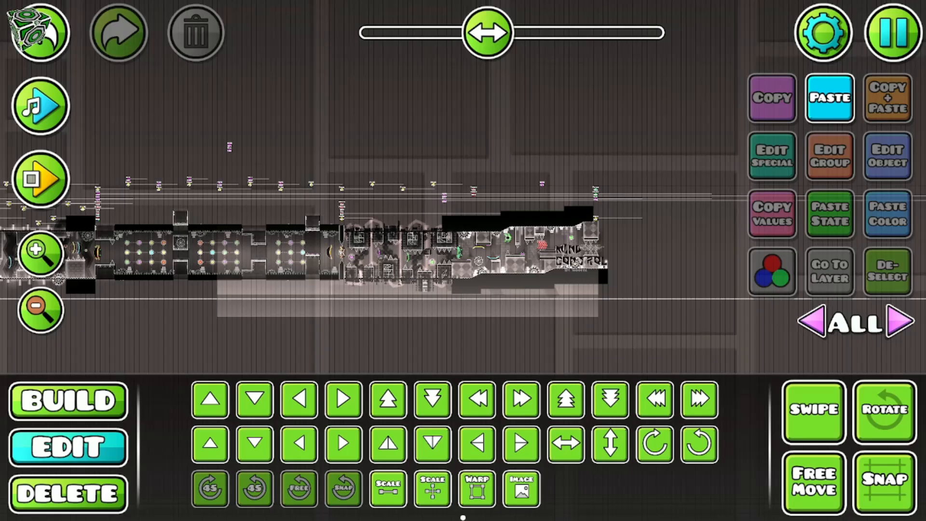
left_click_drag(436, 235, 452, 214)
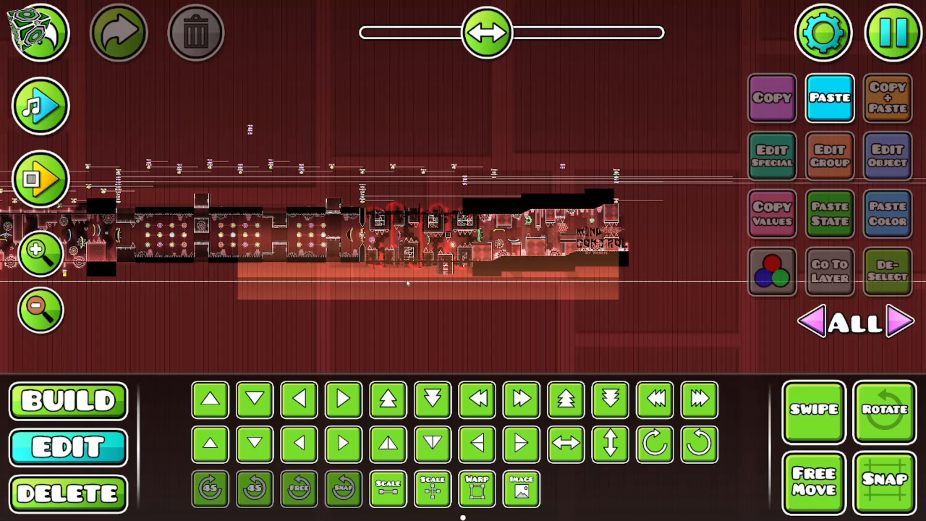
left_click(418, 298)
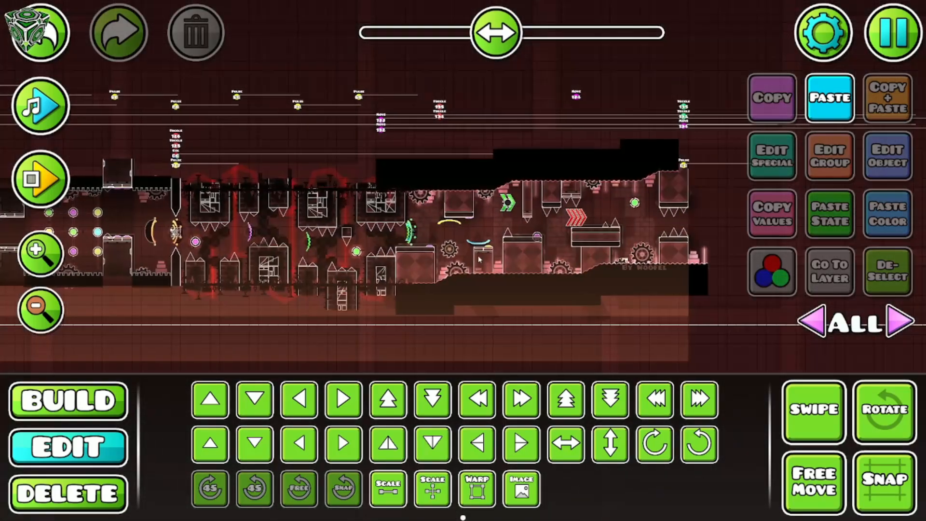
left_click_drag(482, 258, 466, 270)
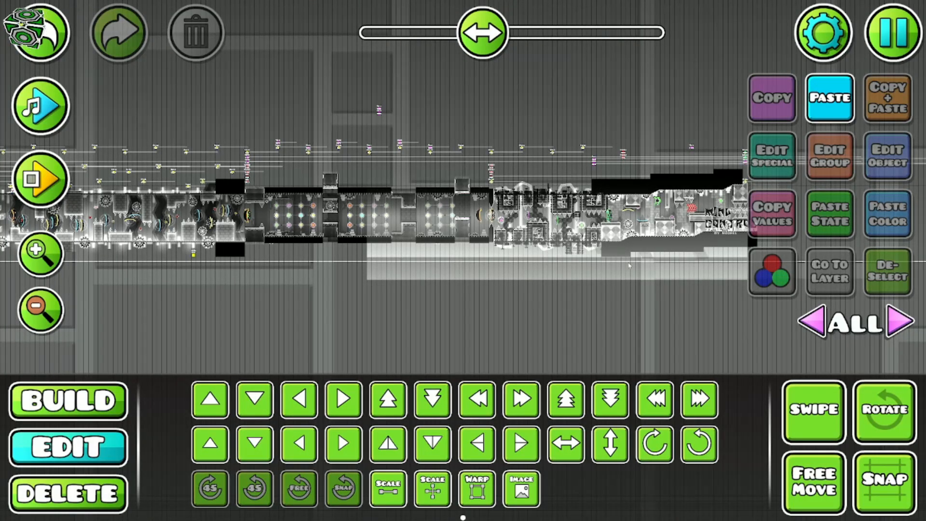
left_click_drag(629, 265, 444, 299)
scroll(404, 308, "up", 3)
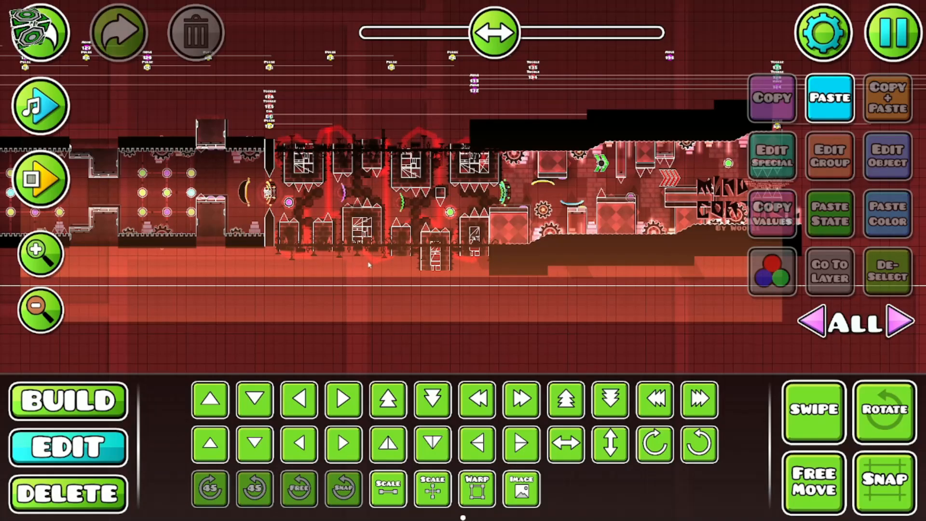
left_click_drag(491, 251, 334, 264)
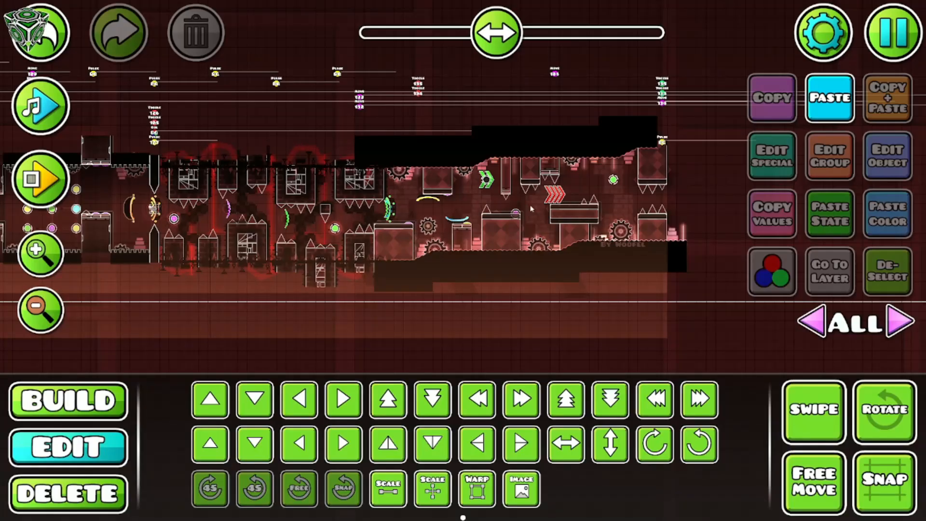
left_click_drag(510, 228, 452, 247)
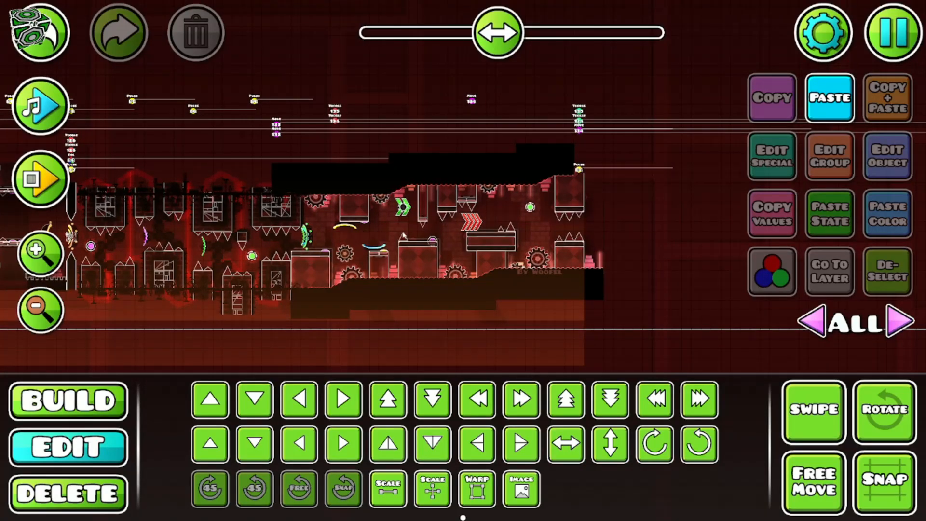
scroll(402, 236, "down", 8)
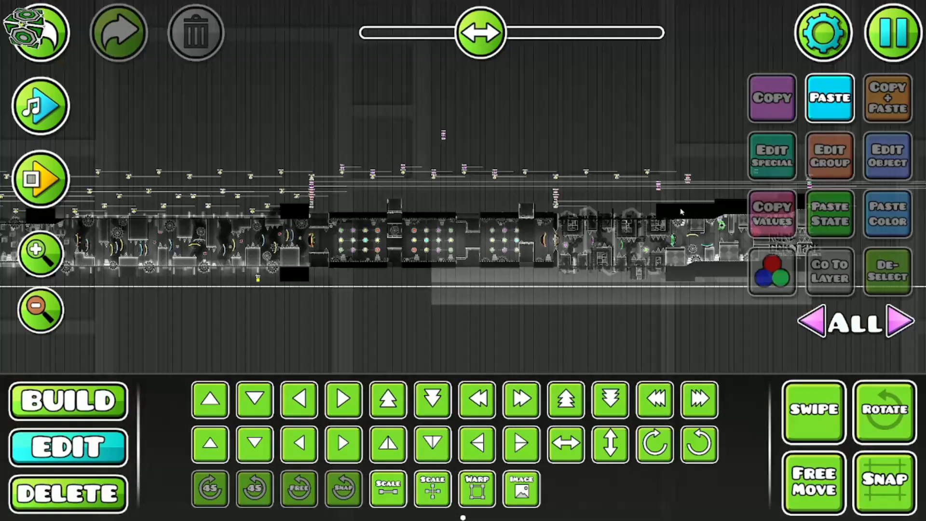
left_click_drag(681, 211, 467, 203)
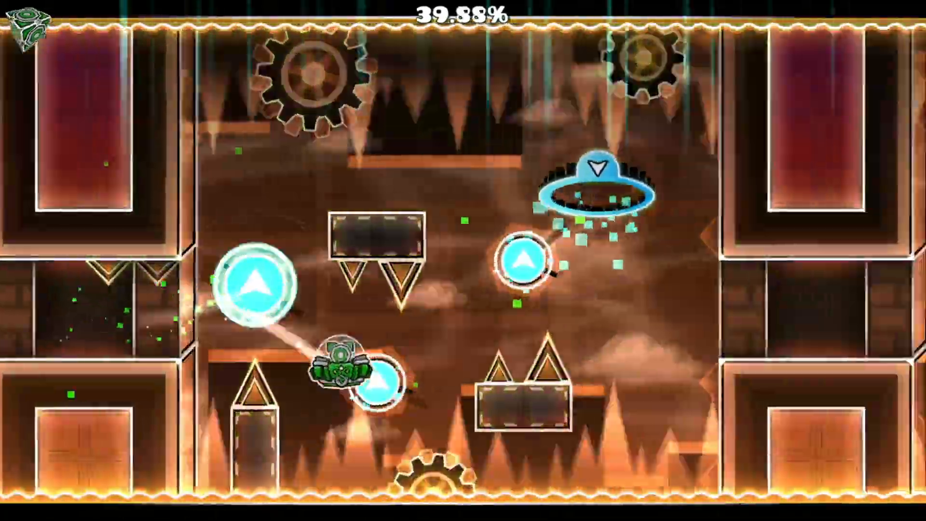
Step: Play the UFO through the orange gear section, using its orbs and gravity portals between the spiked blocks
key("space")
key("space")
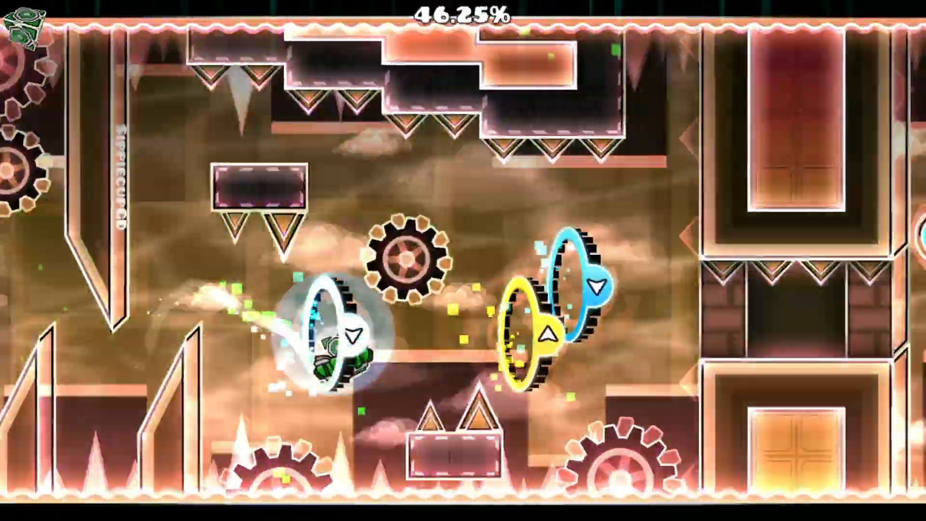
key("space")
key("space")
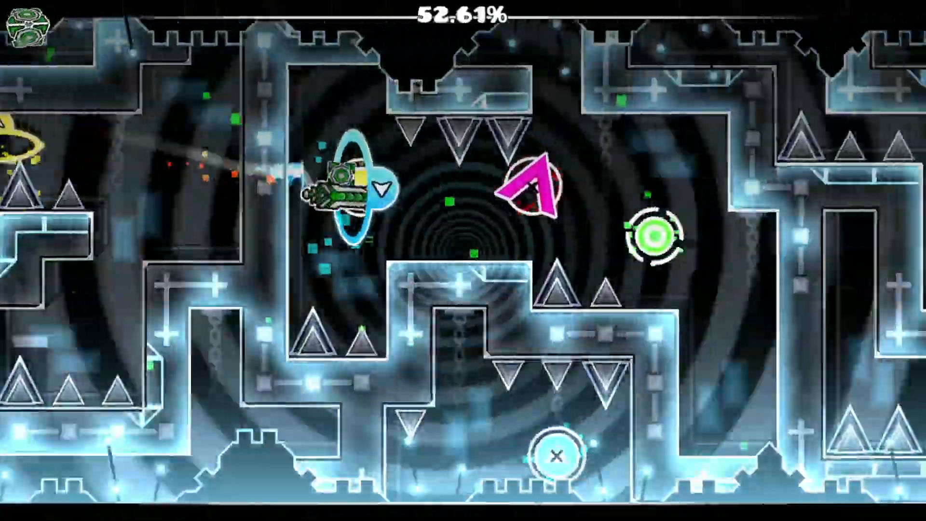
Step: Steer through the pale-blue maze with the spiral background, passing the spiked pillar corridor as the ship
key("space")
key("space")
key("space")
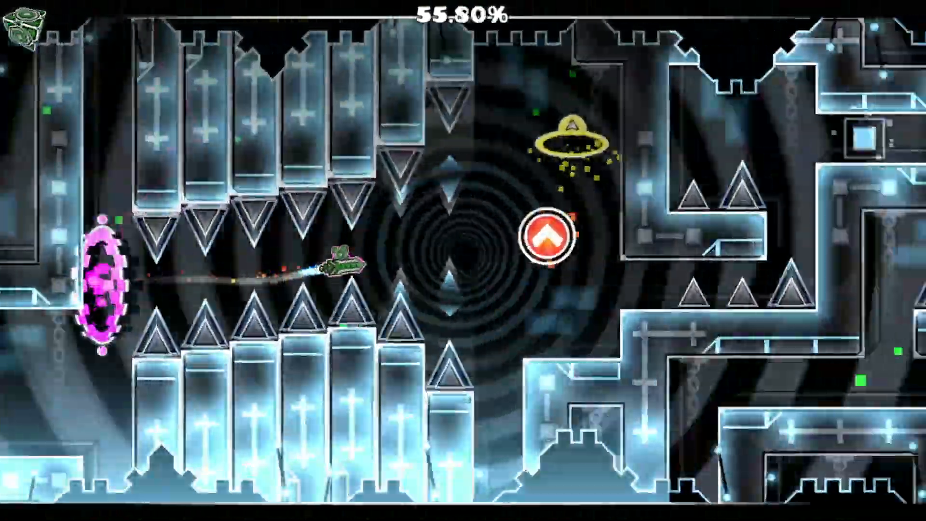
key("space")
key("space")
key("space")
key("space")
key("space")
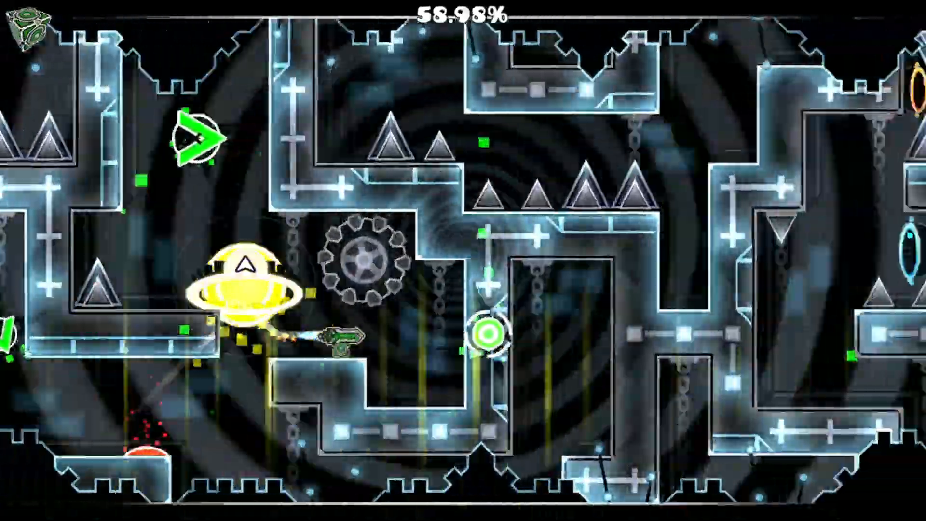
key("space")
key("space")
key("space")
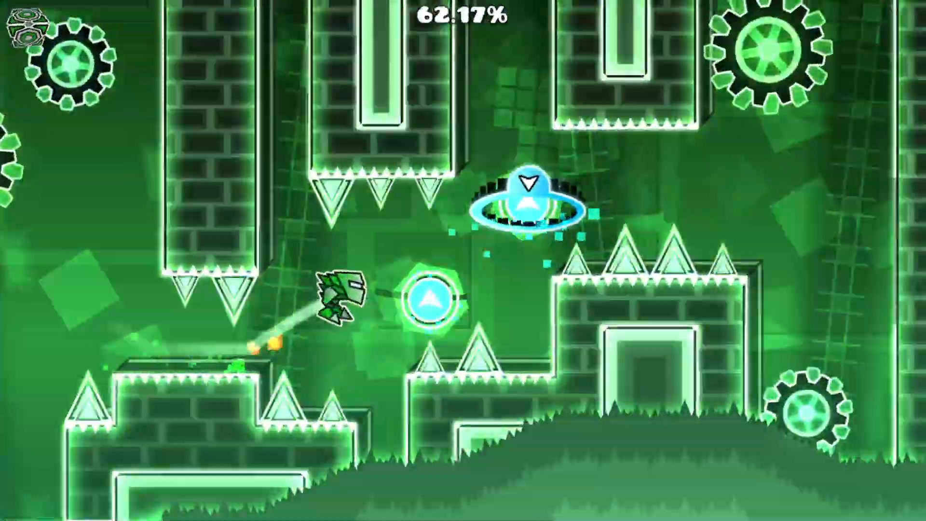
Step: Play the robot through the green brick section, jumping between the spiked platforms with the orbs
key("space")
key("space")
key("space")
key("space")
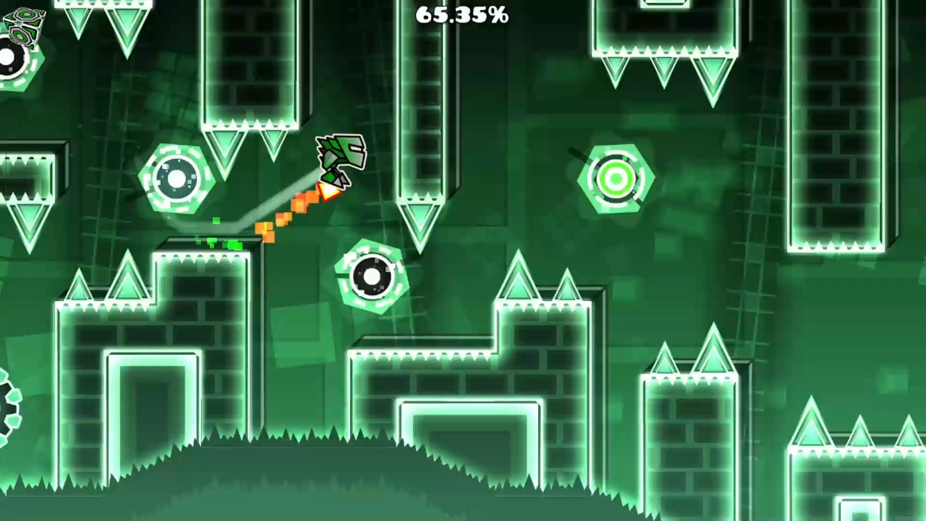
key("space")
key("space")
key("space")
key("space")
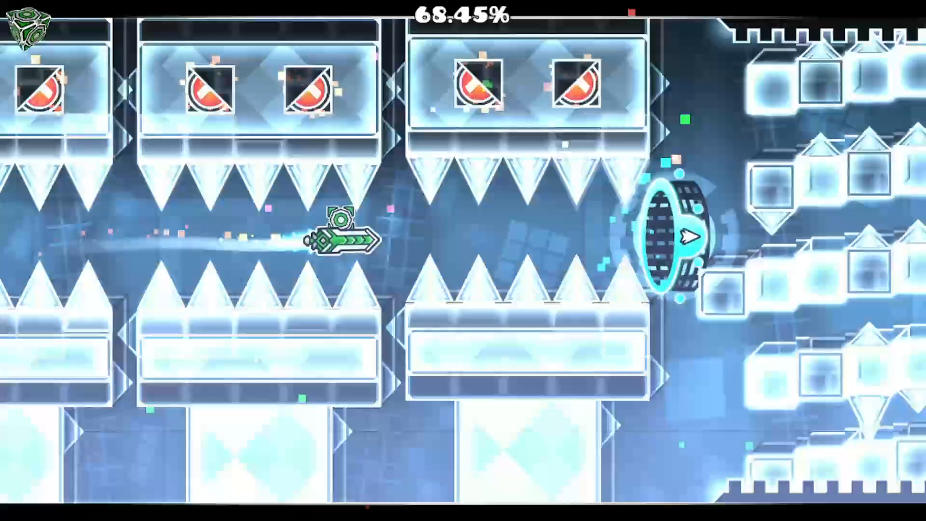
Step: Fly through the icy spike corridor and continue through the dark-blue section of floating squares and orbs
key("space")
key("space")
key("space")
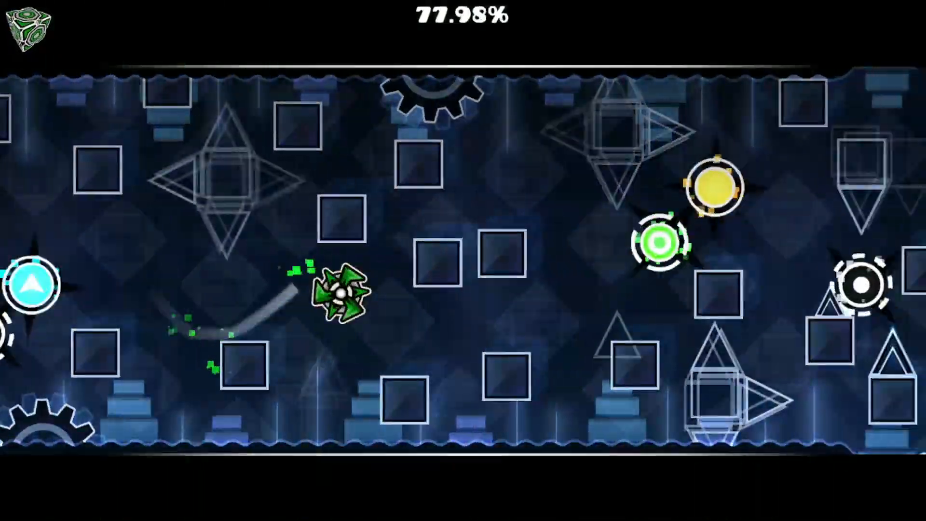
key("space")
key("space")
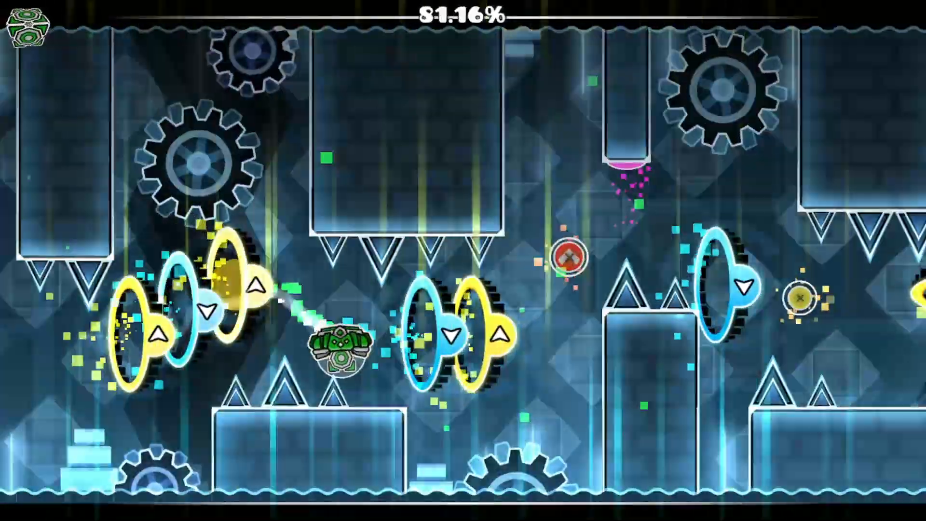
Step: Play the UFO through the blue brick and gear section, passing its yellow and blue gravity portals
key("space")
key("space")
key("space")
key("space")
key("space")
key("space")
key("space")
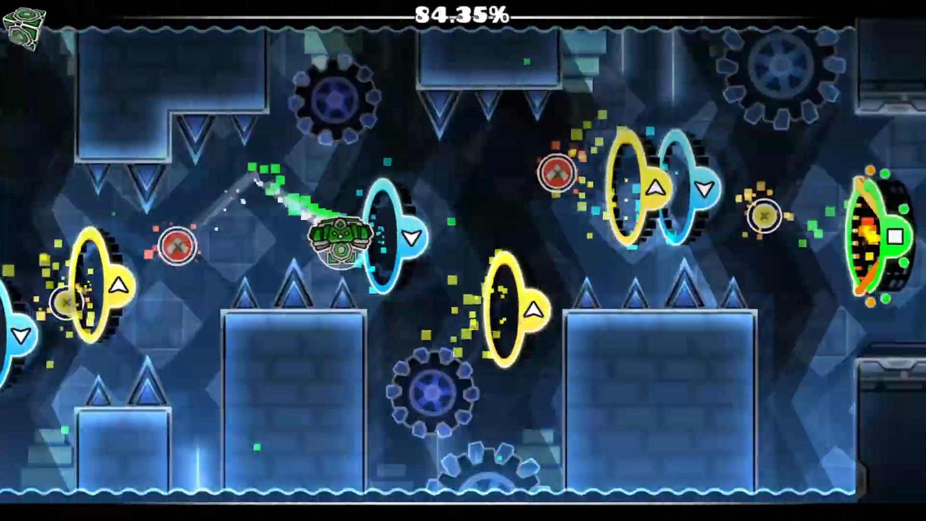
key("space")
key("space")
key("space")
key("space")
key("space")
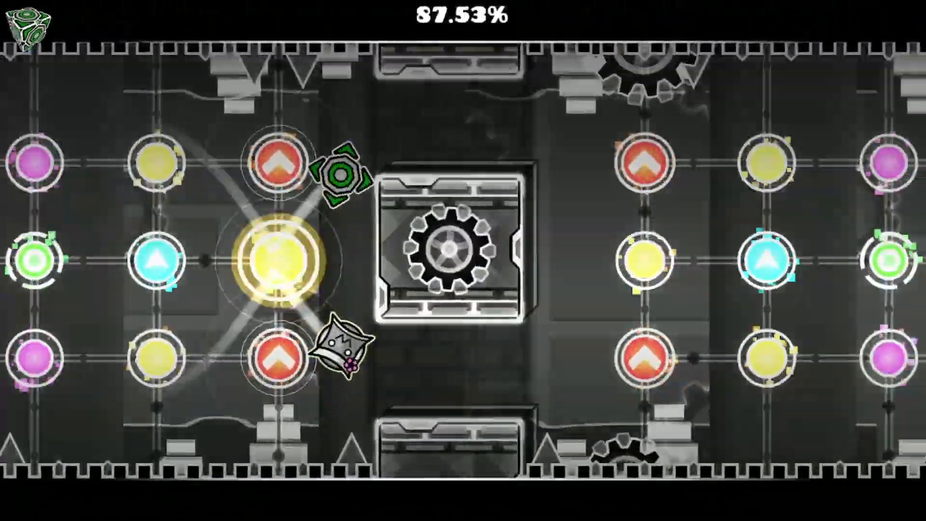
Step: Play the dual icons through the grey orb-grid corridors and into the dark spiked brick section
key("space")
key("space")
key("space")
key("space")
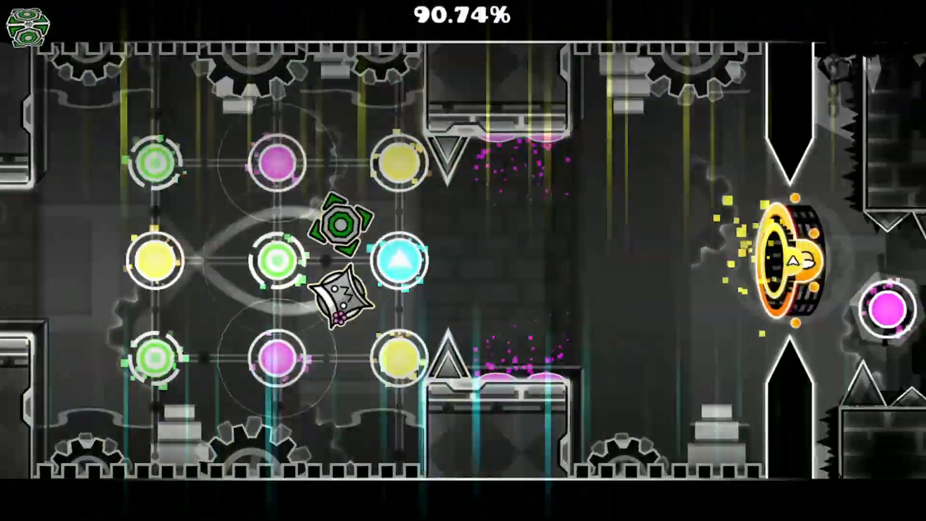
key("space")
key("space")
key("space")
key("space")
key("space")
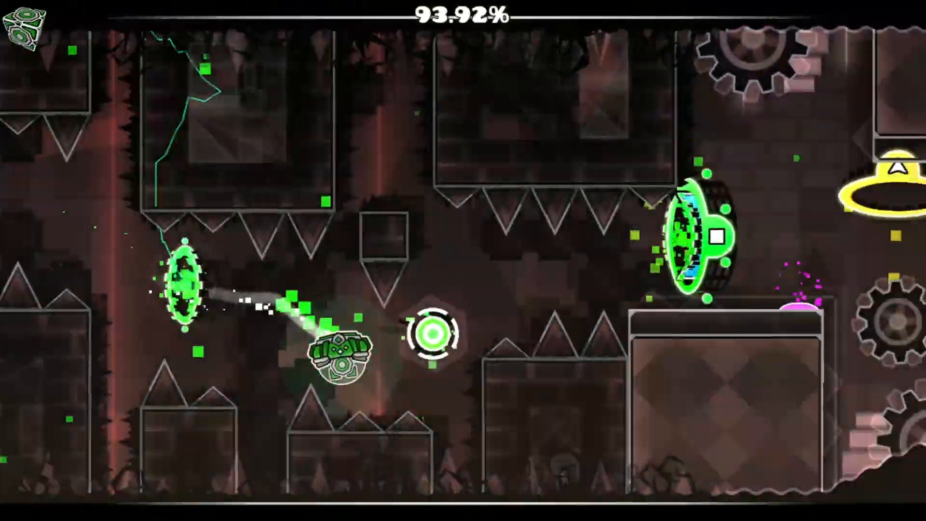
Step: Finish the playthrough across the red checkered blocks, past the credits and MIND CONTROL title to the level's end
key("space")
key("space")
key("space")
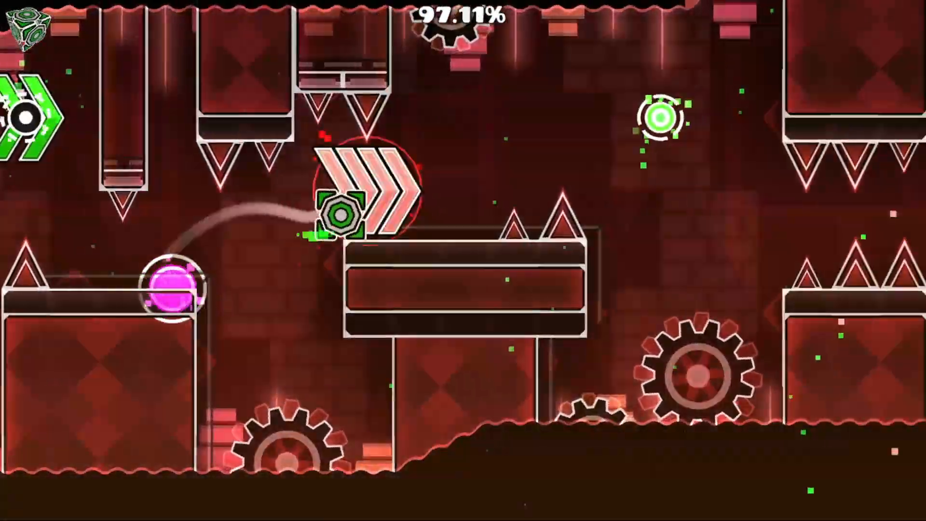
key("space")
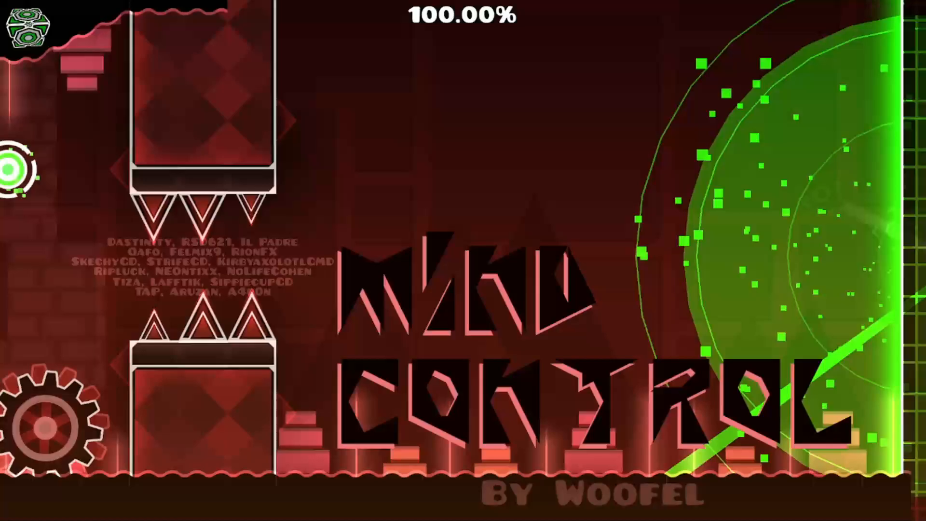